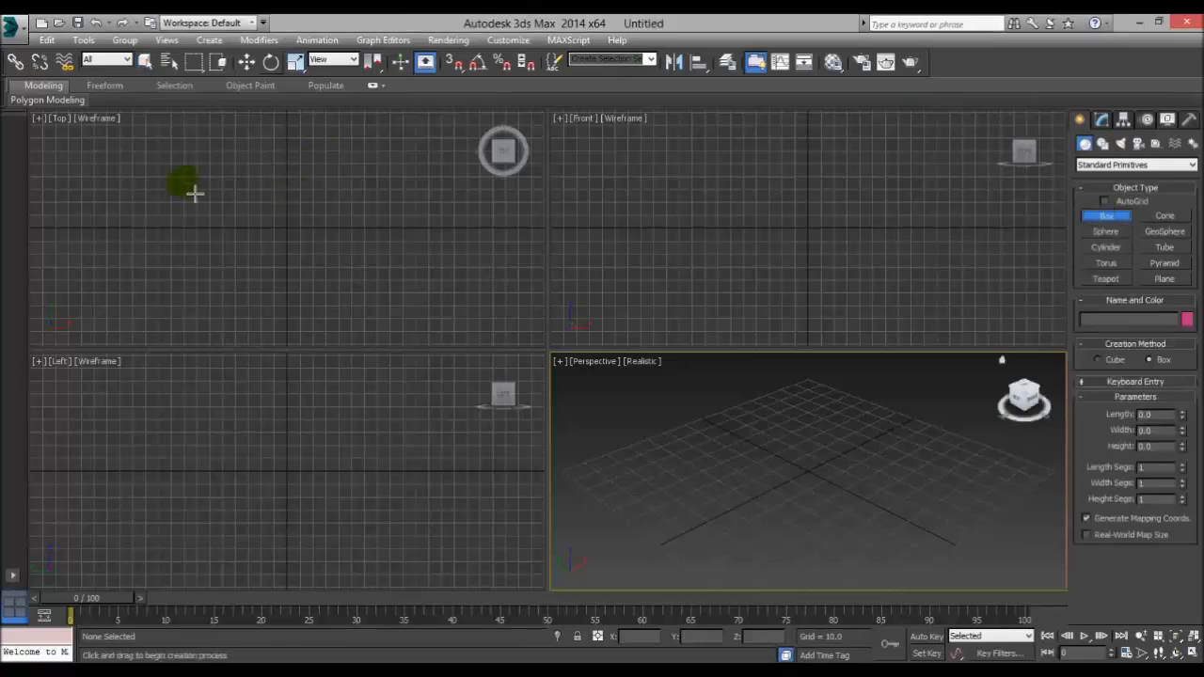
Create a box in the Top view and set its length to 150, width to 130 and height to 30.
left_click_drag(171, 162, 296, 311)
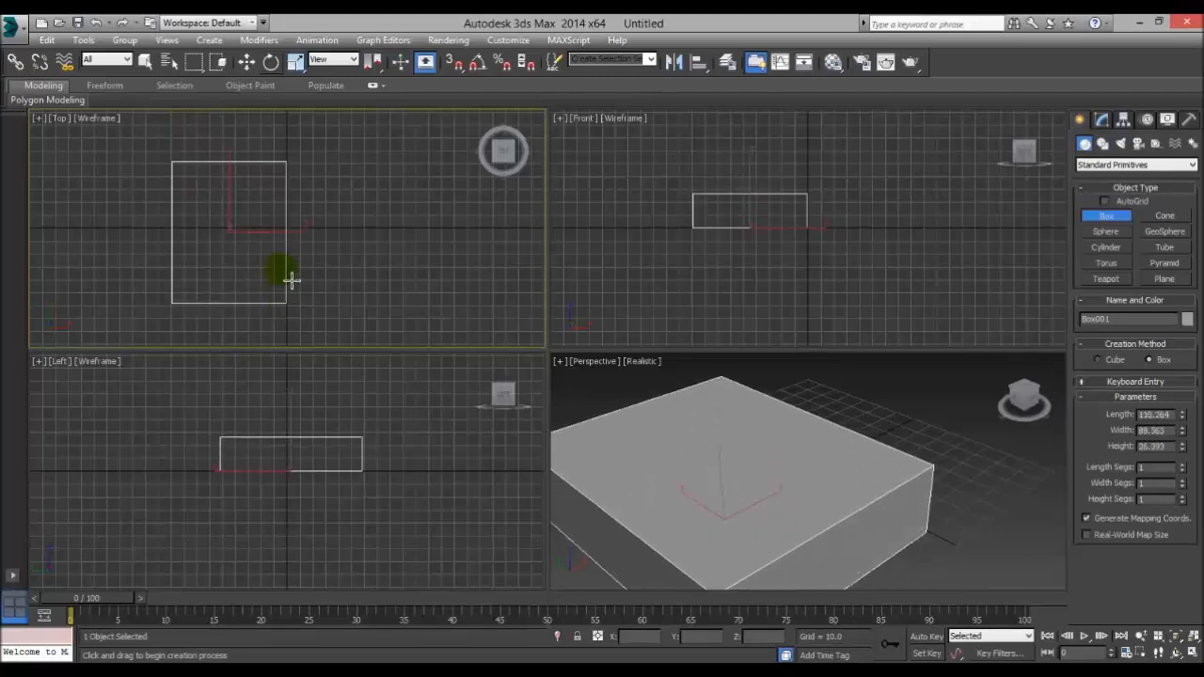
left_click(293, 281)
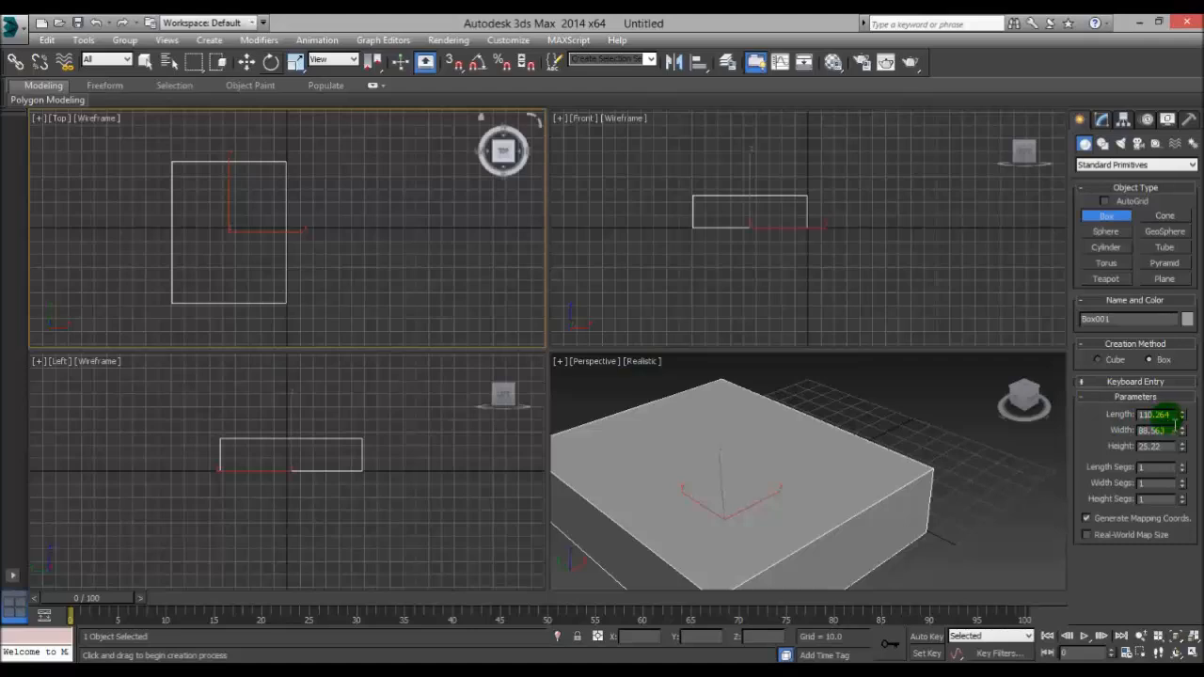
double_click(1157, 415)
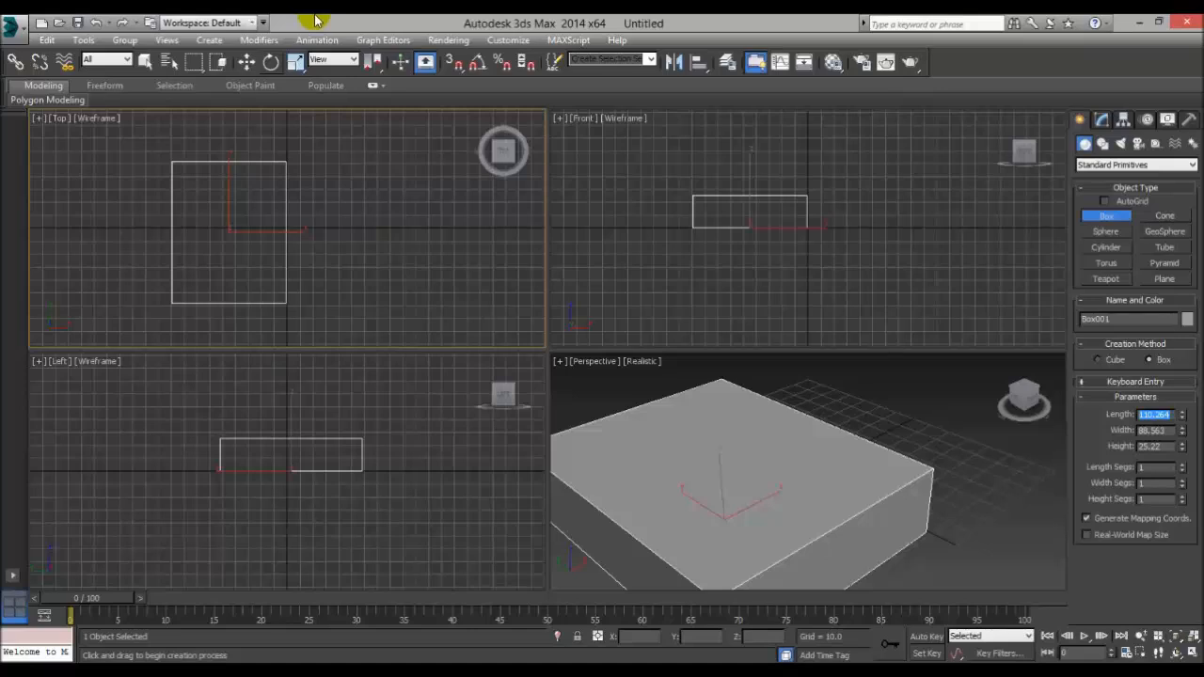
type("150")
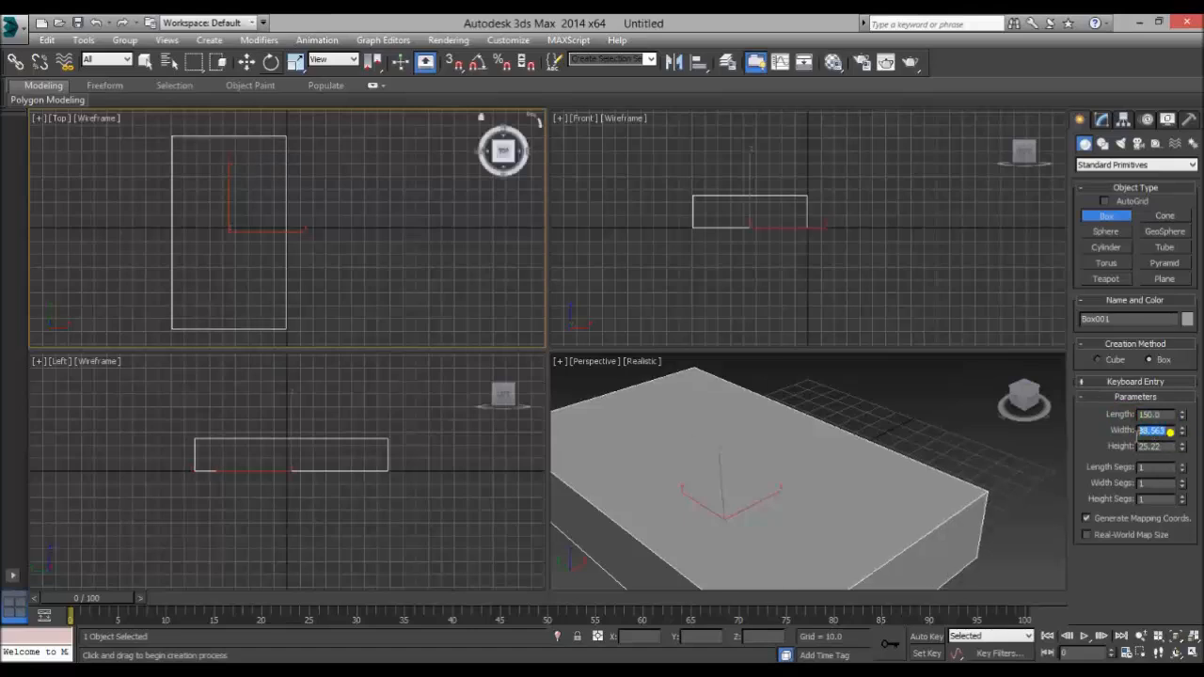
type("130")
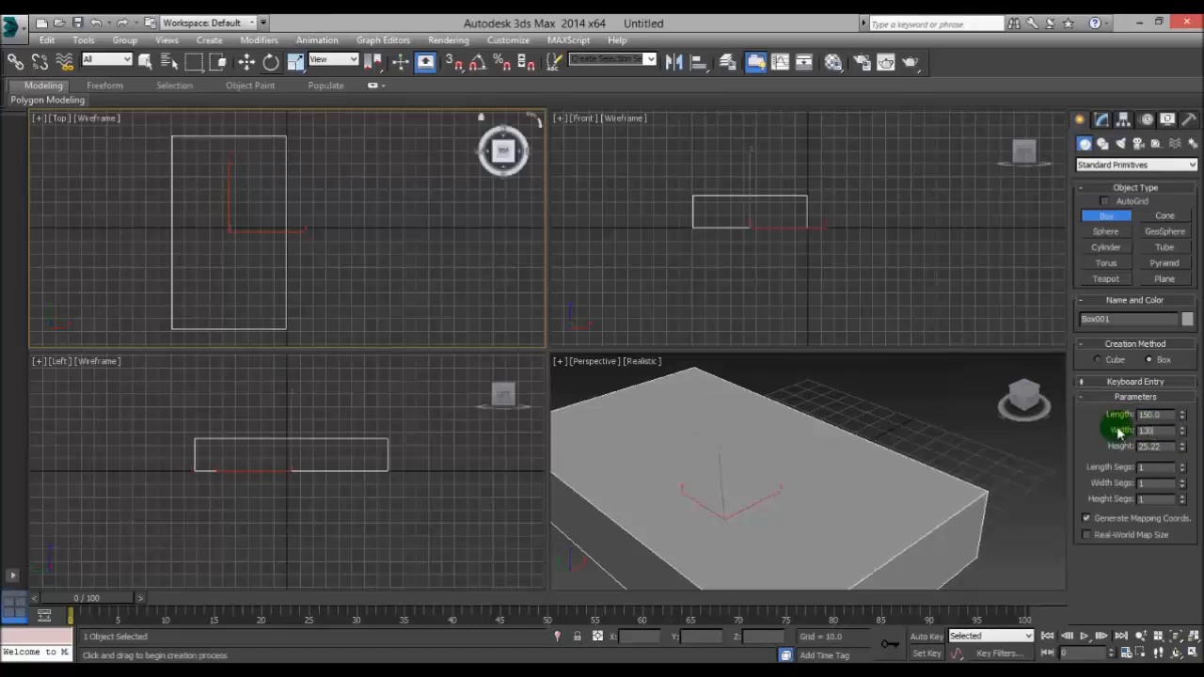
key("Tab")
left_click_drag(1166, 448, 1140, 450)
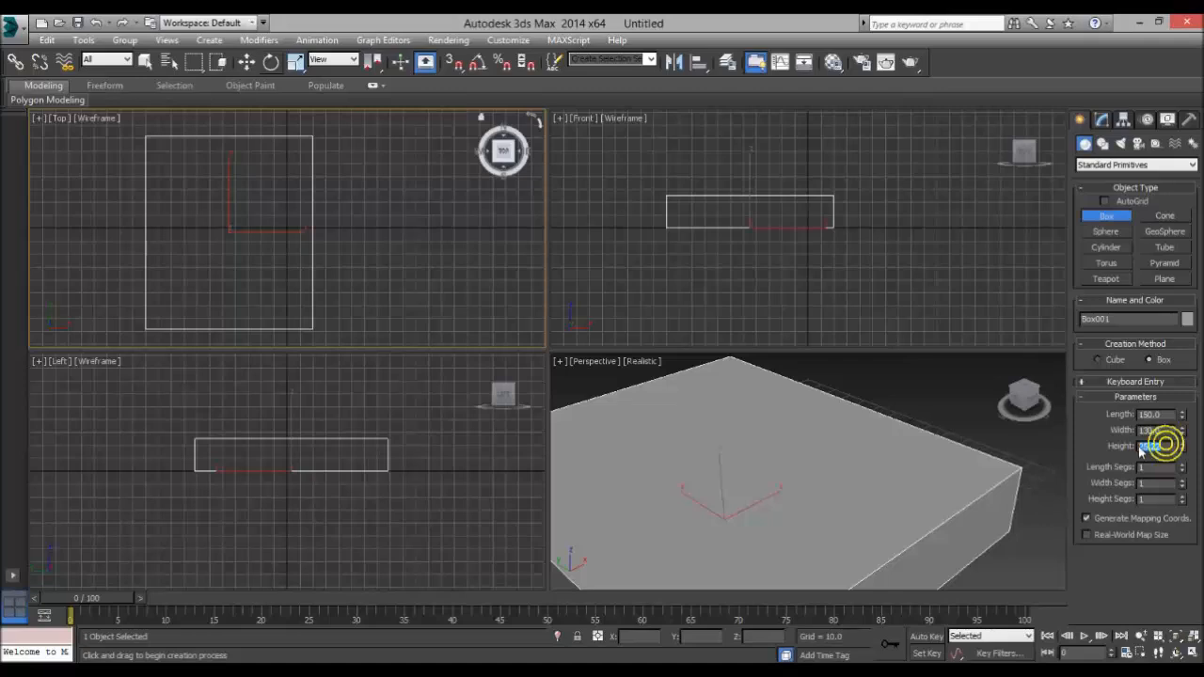
type("30")
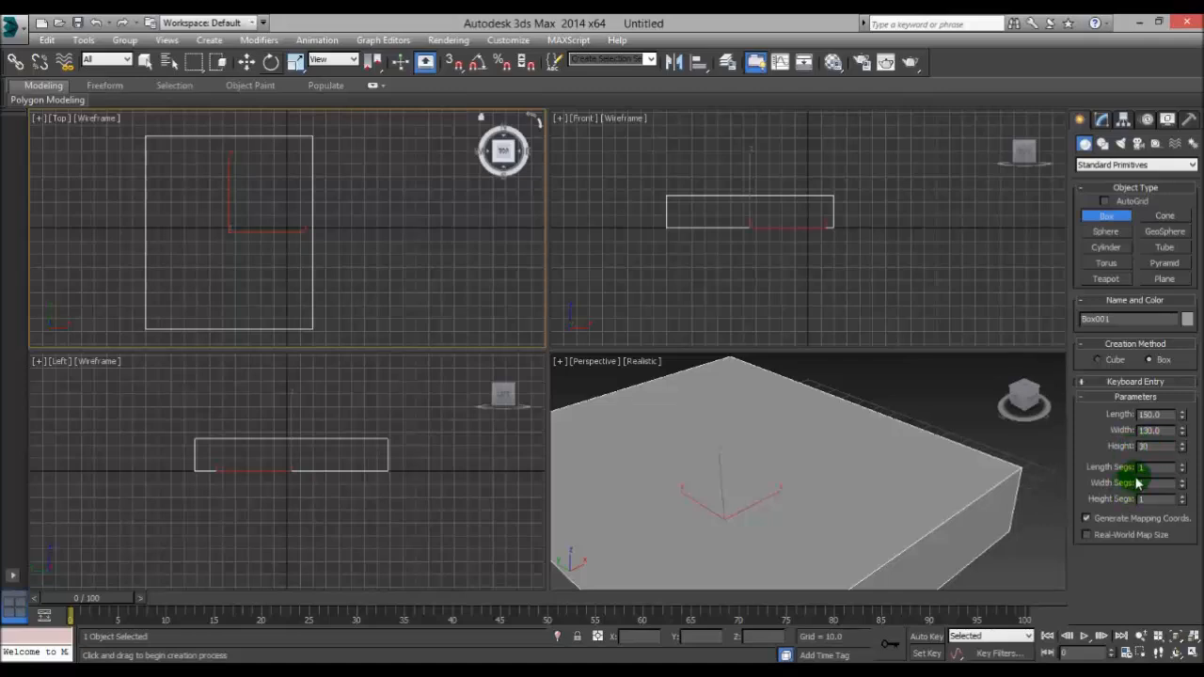
key("Return")
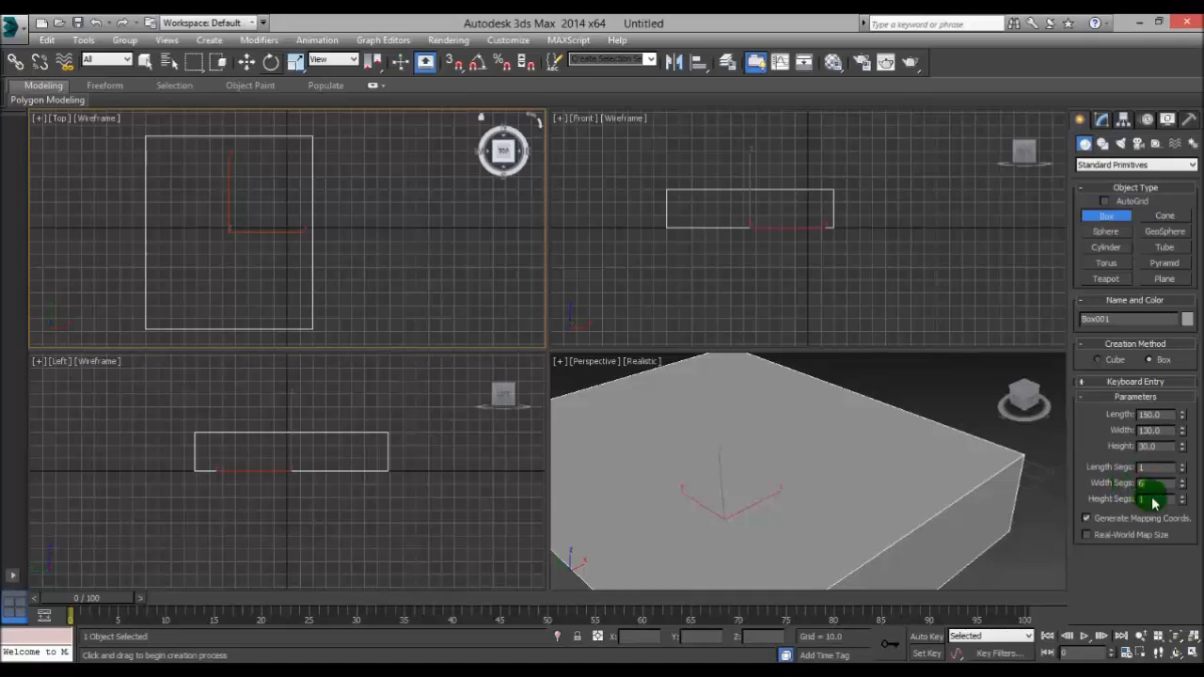
Divide the box into 6 width segments and 12 height segments.
left_click(1157, 500)
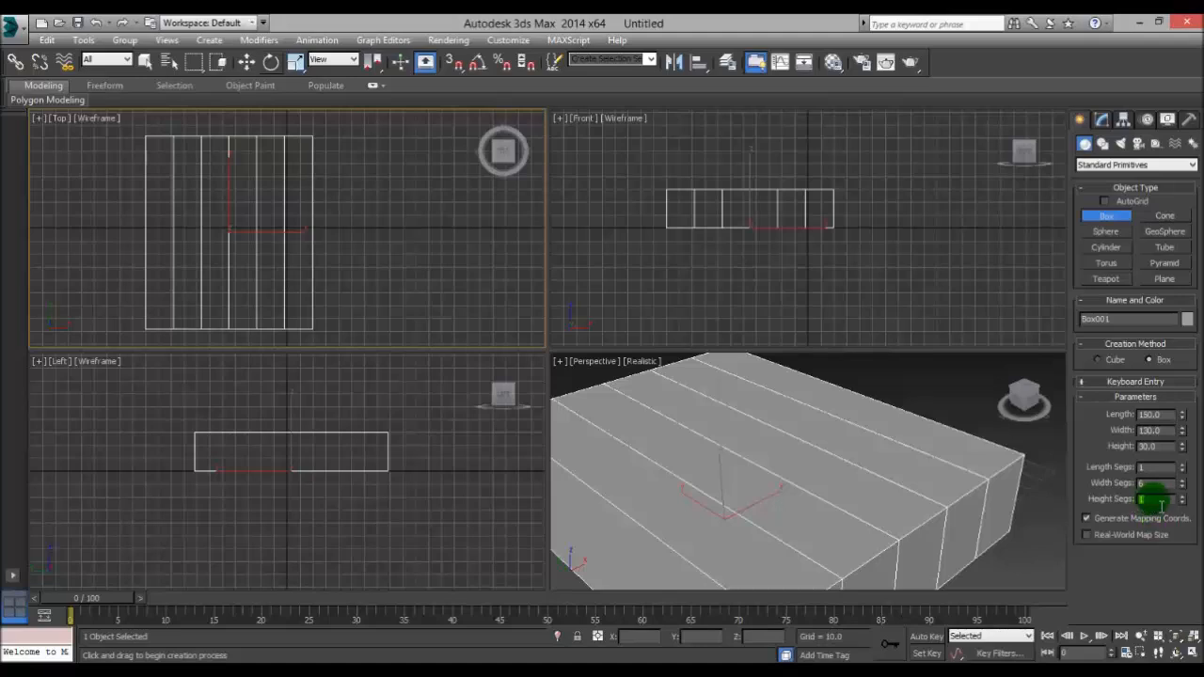
type("1")
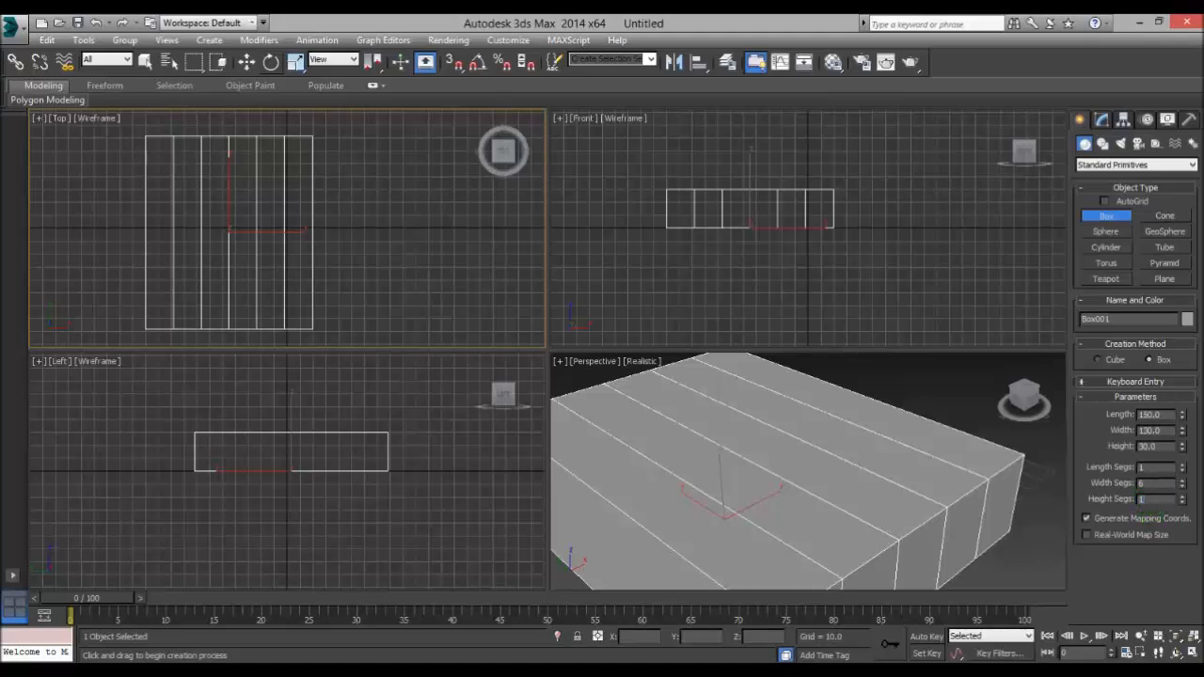
type("2")
left_click(1144, 483)
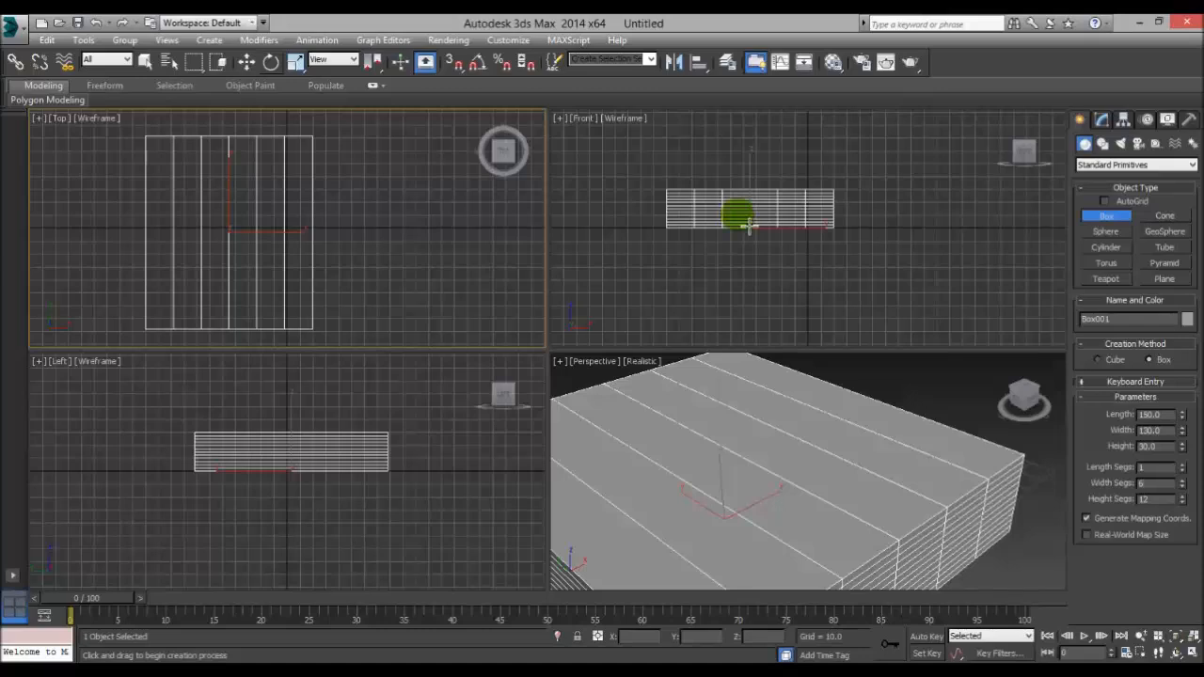
double_click(1157, 445)
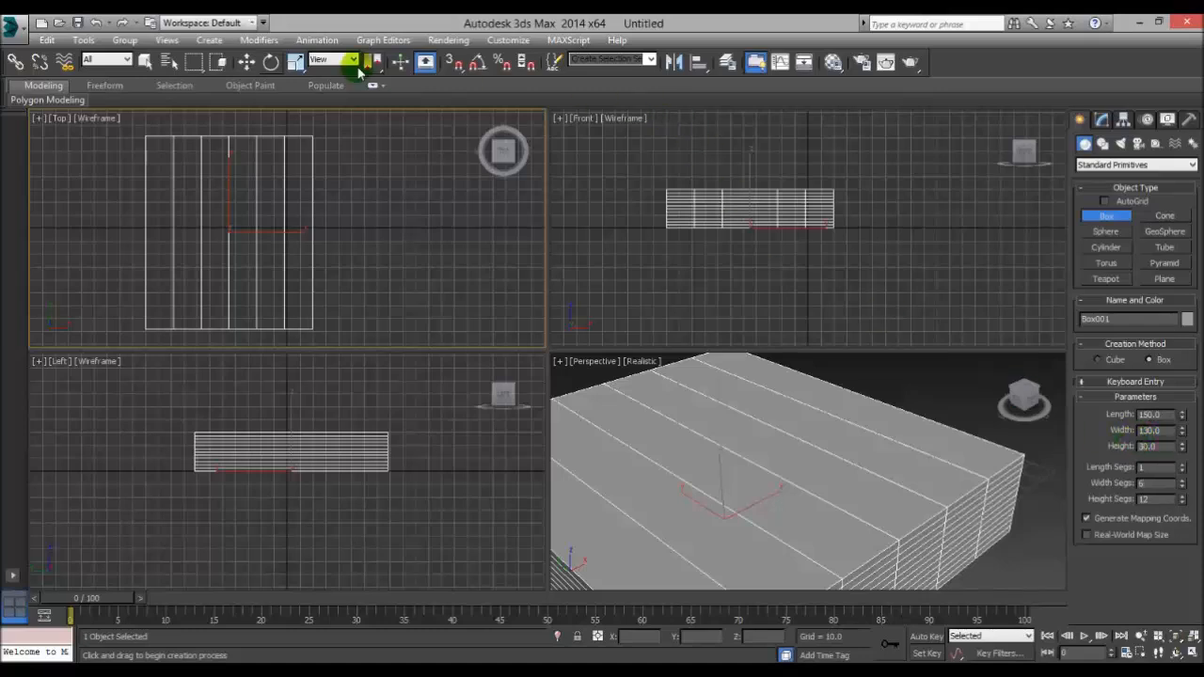
Move the box to about X -66 and clone one independent copy straight below it at about Z -42.
left_click(246, 62)
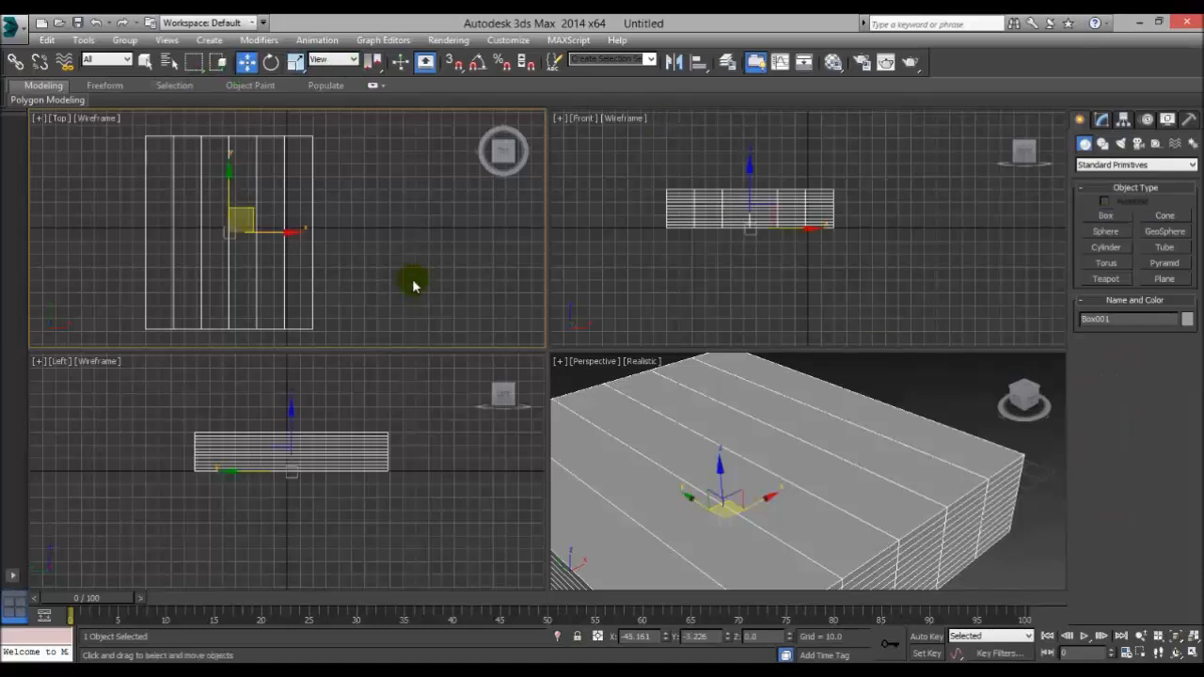
left_click_drag(289, 239, 263, 238)
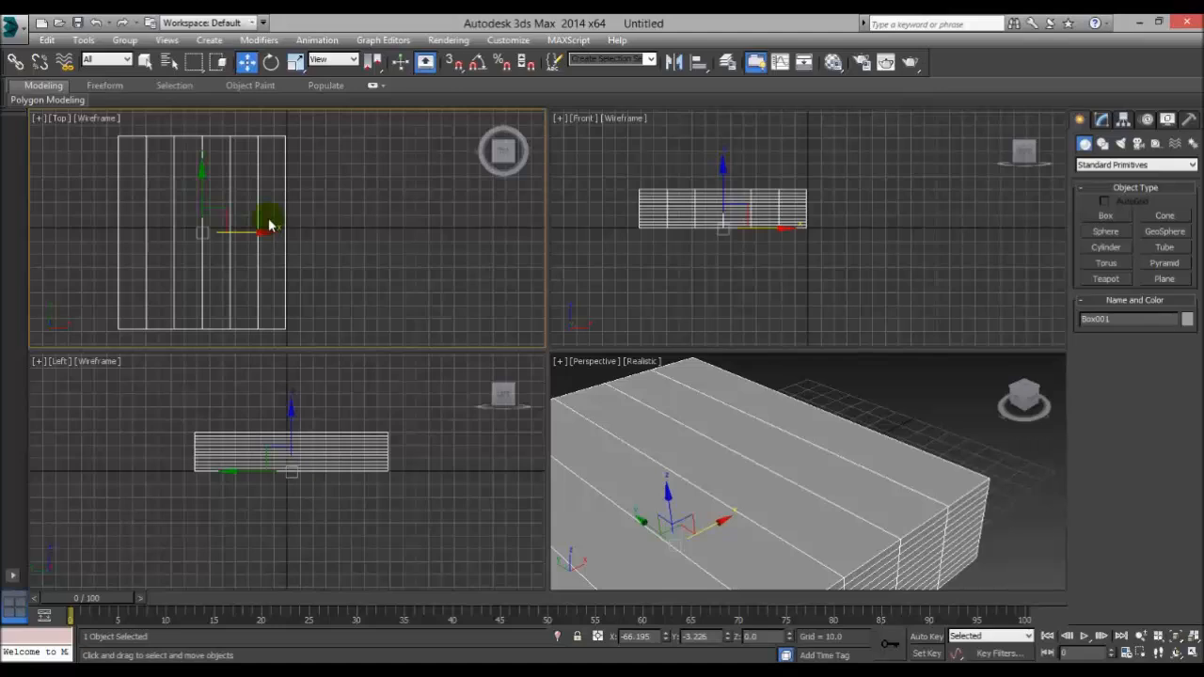
left_click(736, 209)
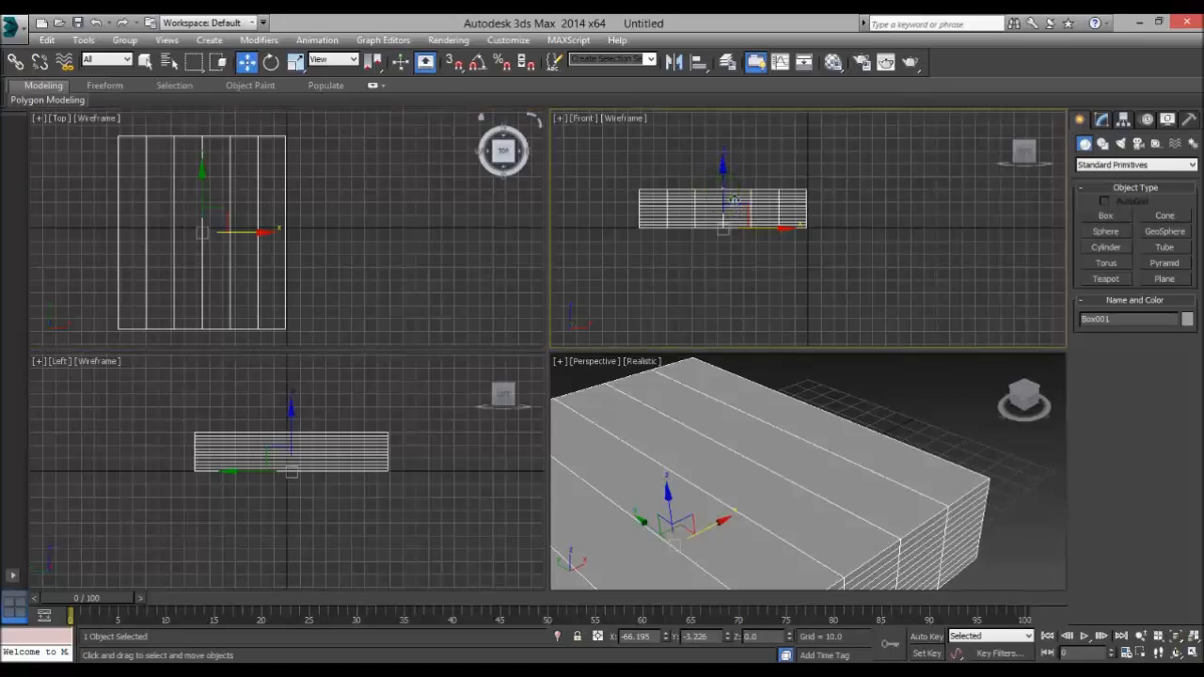
mouse_move(736, 201)
left_mouse_down()
mouse_move(741, 264)
mouse_move(740, 254)
left_mouse_up()
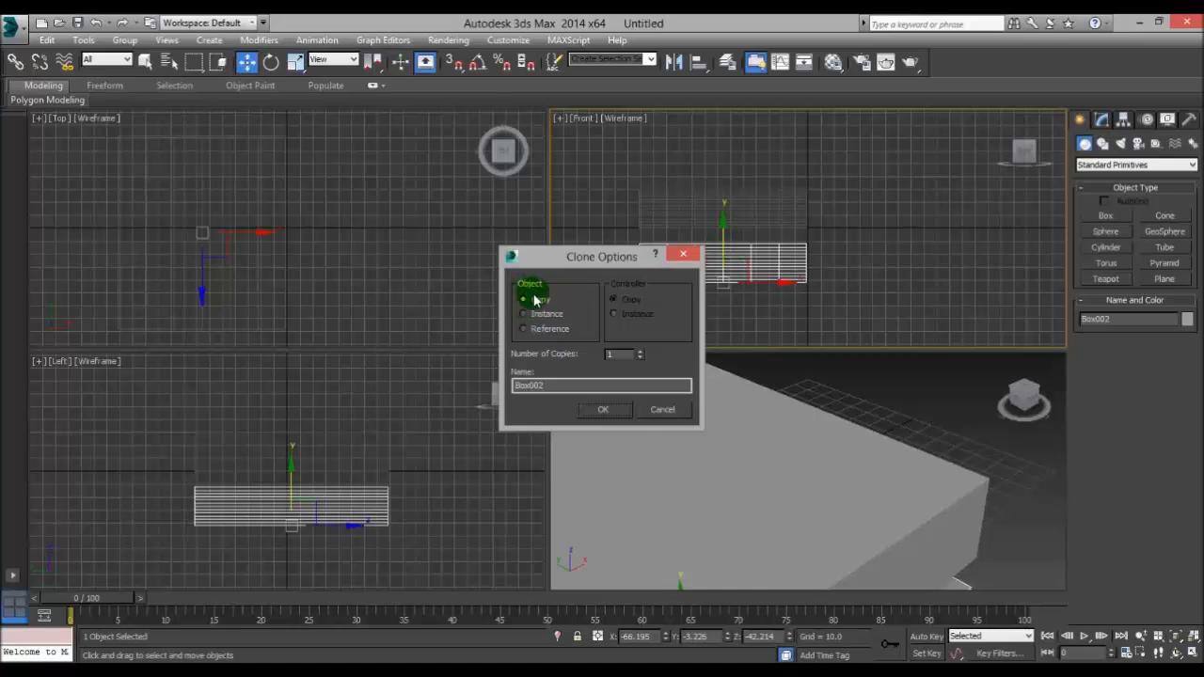
double_click(544, 385)
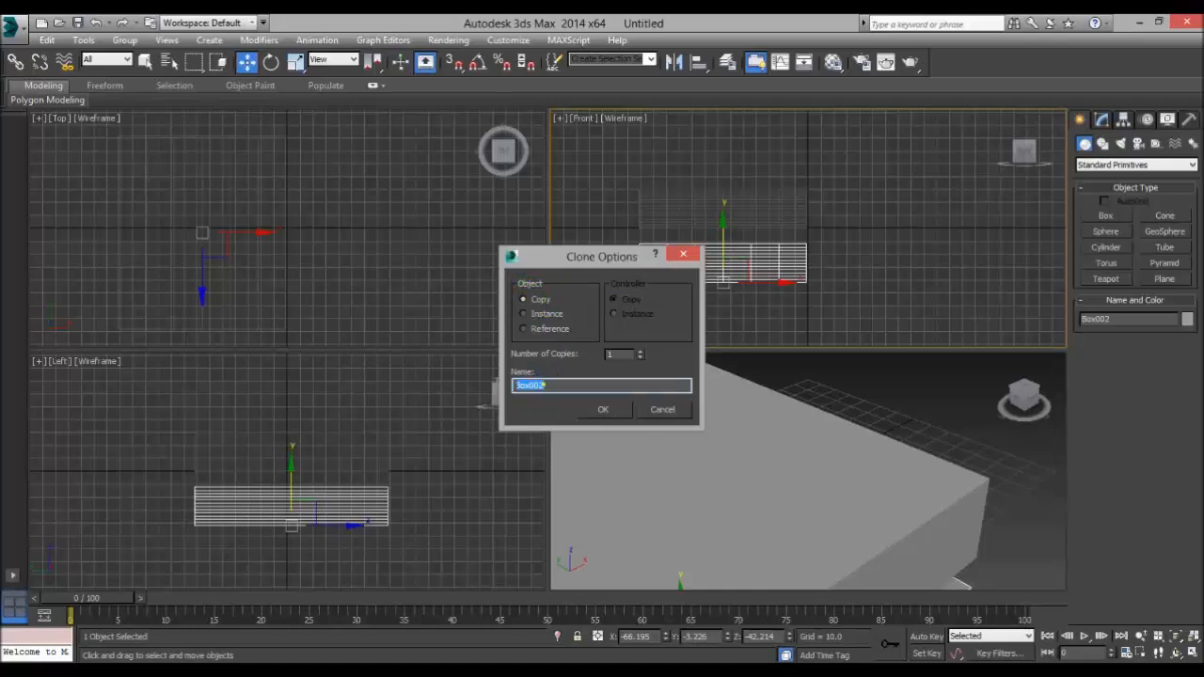
left_click(603, 410)
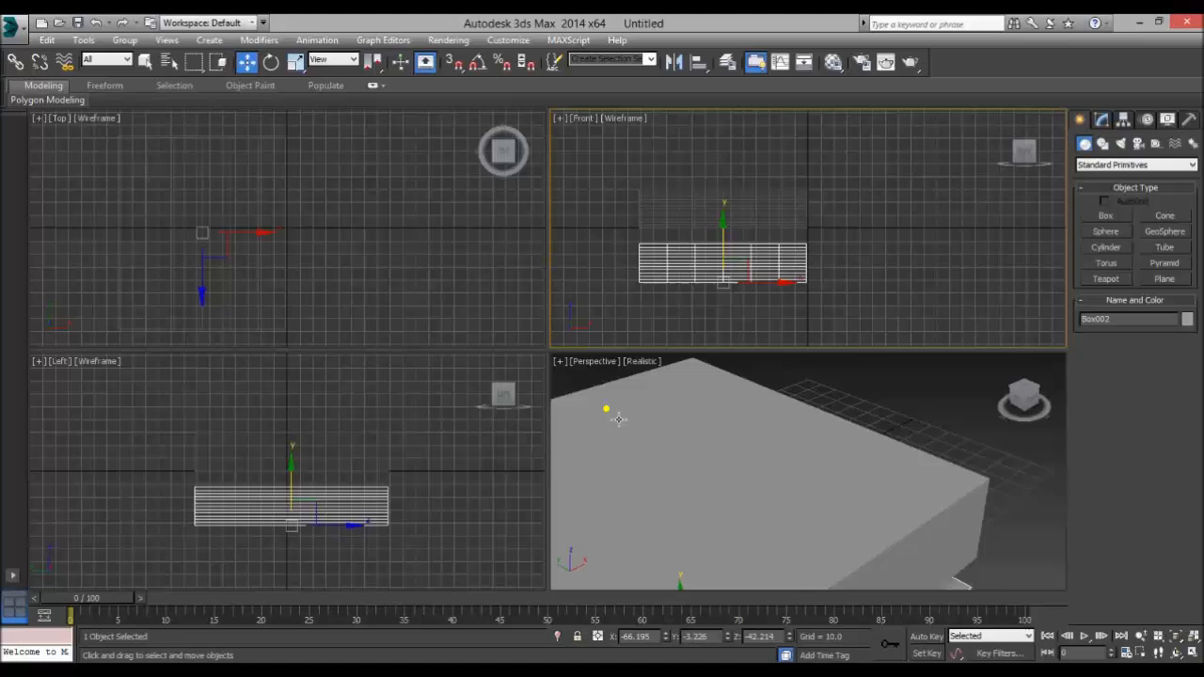
Select the lower copied box and hide it, leaving the original box displayed in the Perspective view.
left_click(692, 209)
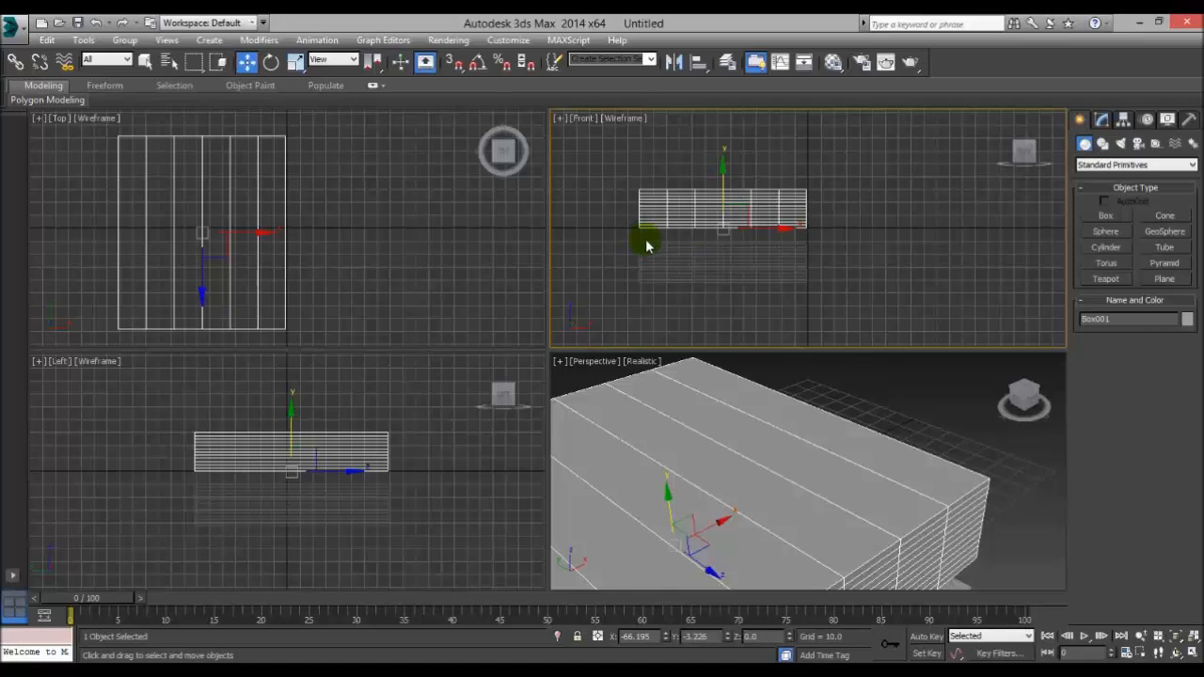
left_click_drag(610, 253, 659, 273)
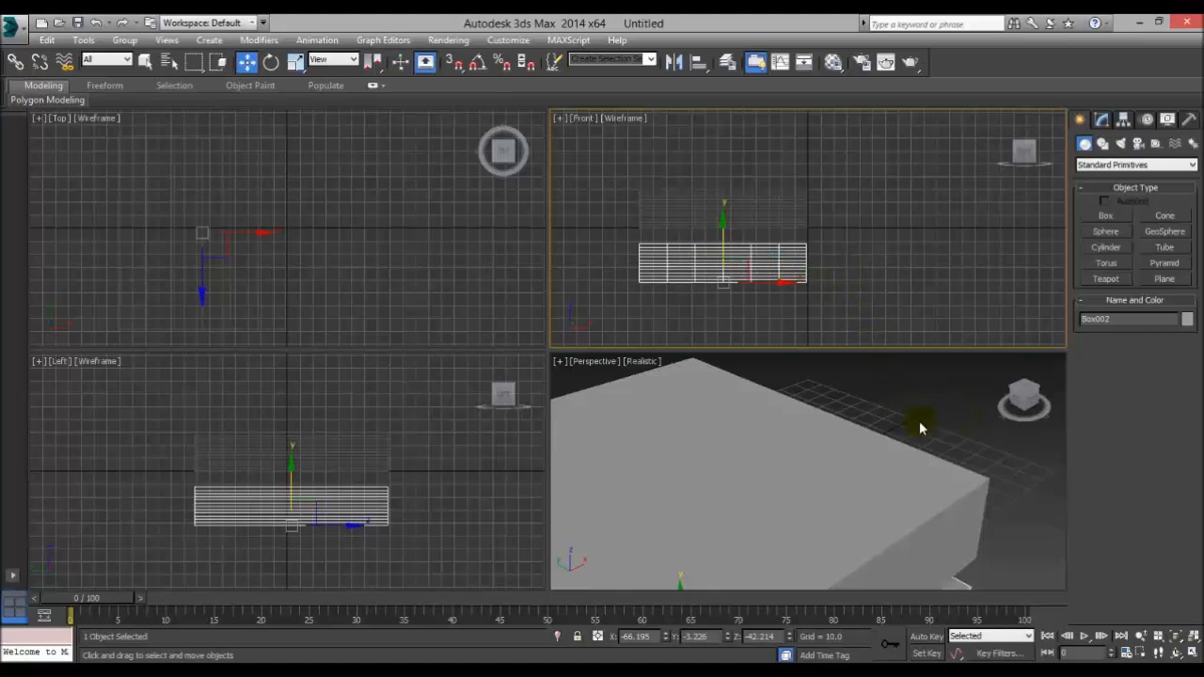
scroll(909, 413, "down", 10)
scroll(936, 484, "up", 3)
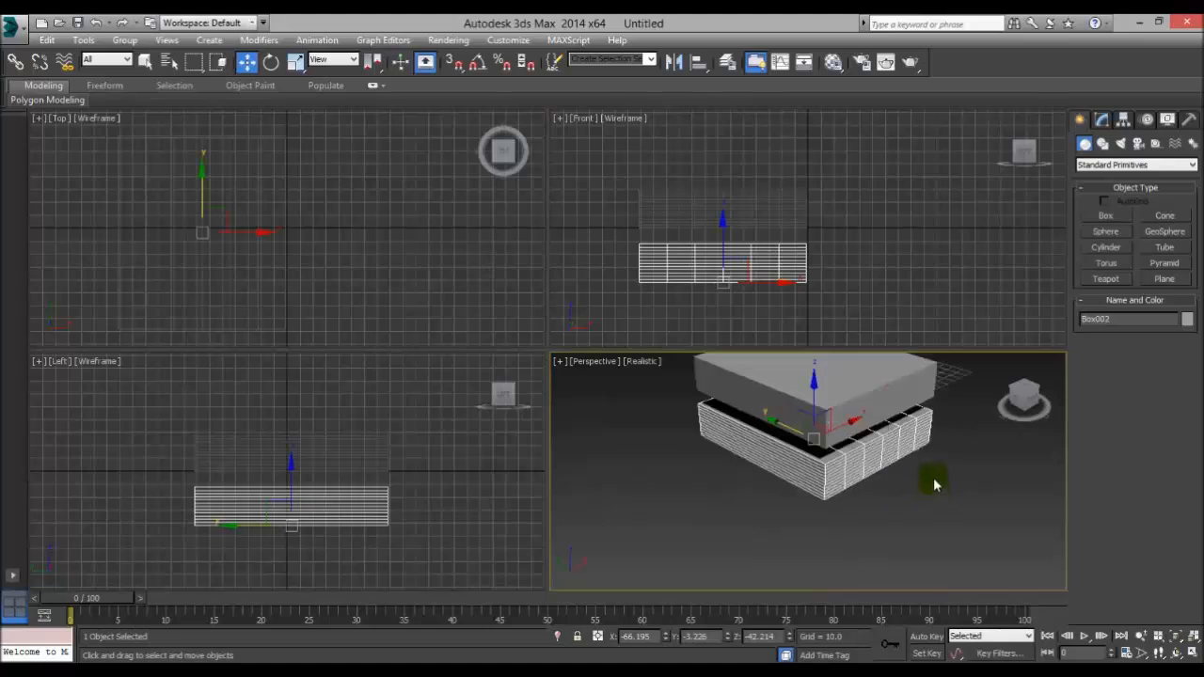
middle_click_drag(935, 483, 846, 527)
right_click(788, 432)
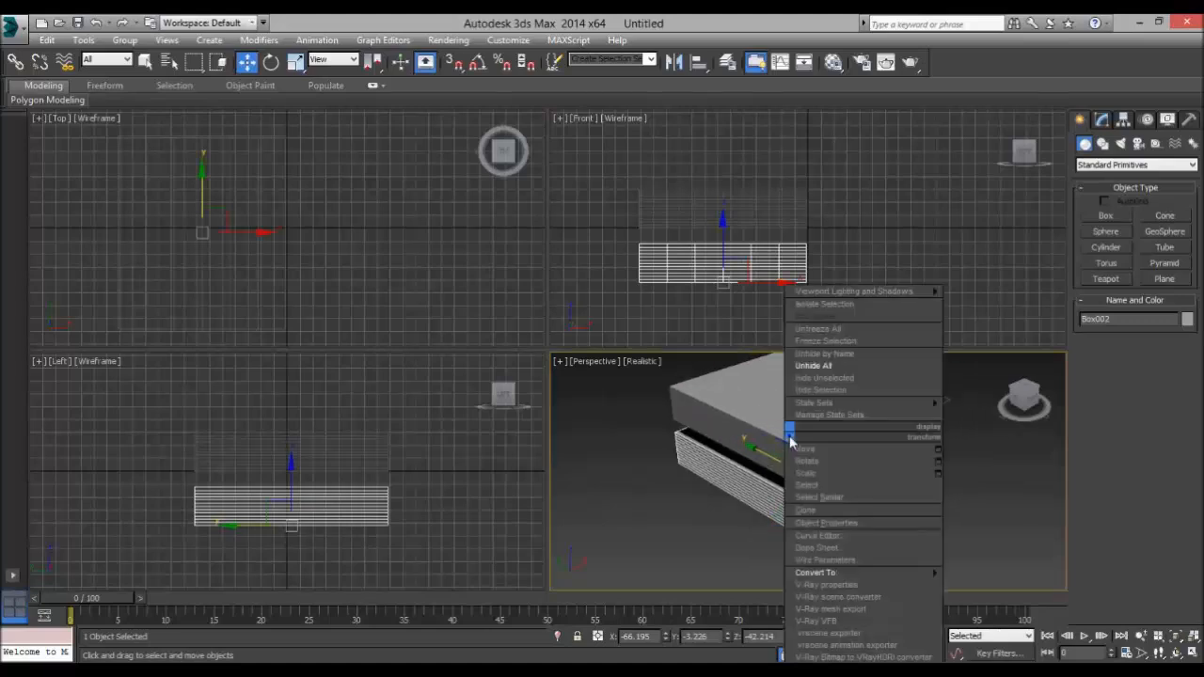
left_click(820, 390)
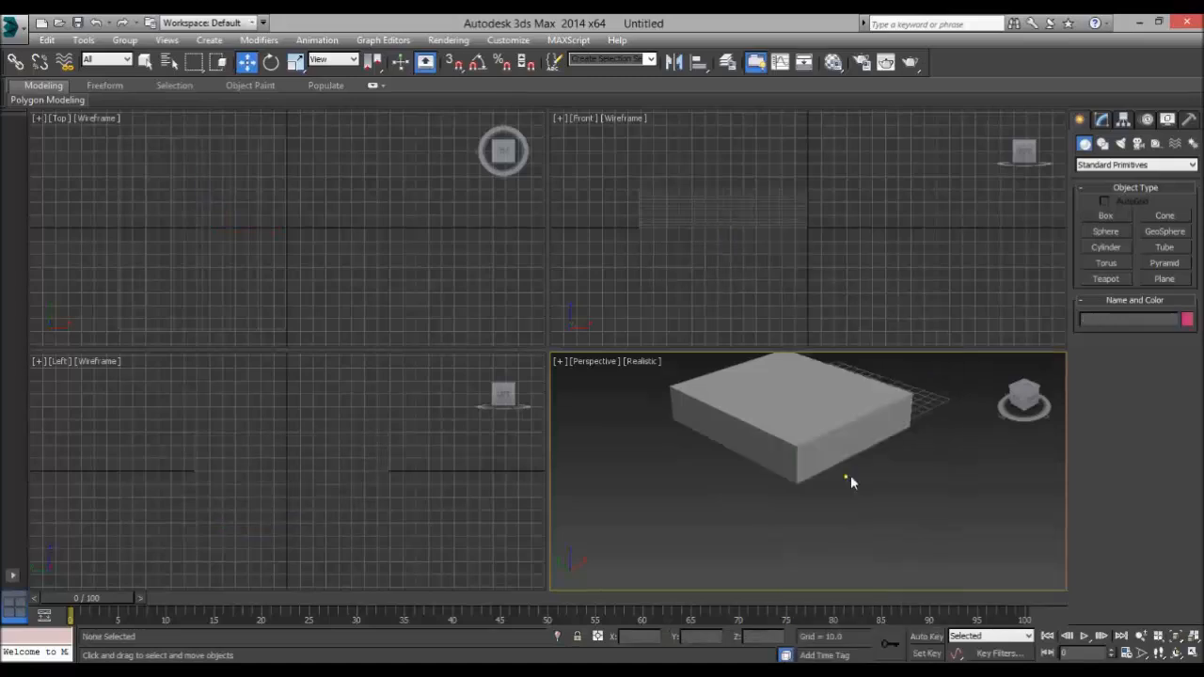
middle_click_drag(855, 449, 844, 513)
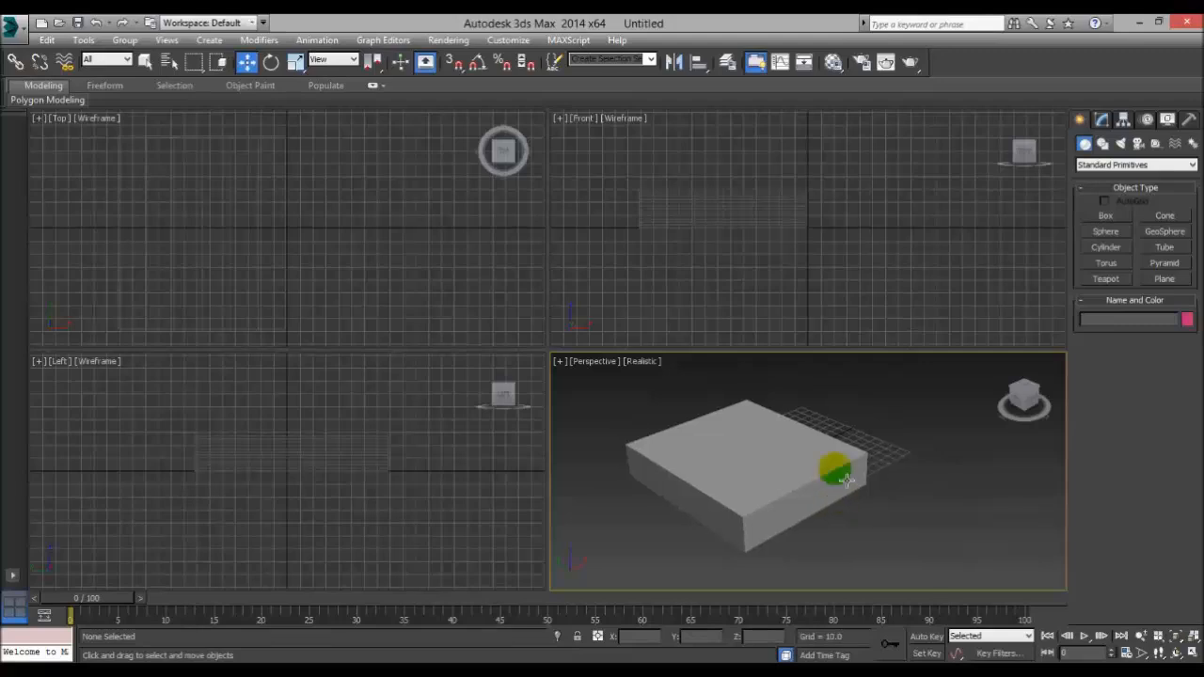
Apply an FFD 2x2x2 modifier to the original box.
middle_click(731, 242)
key("ctrl+z")
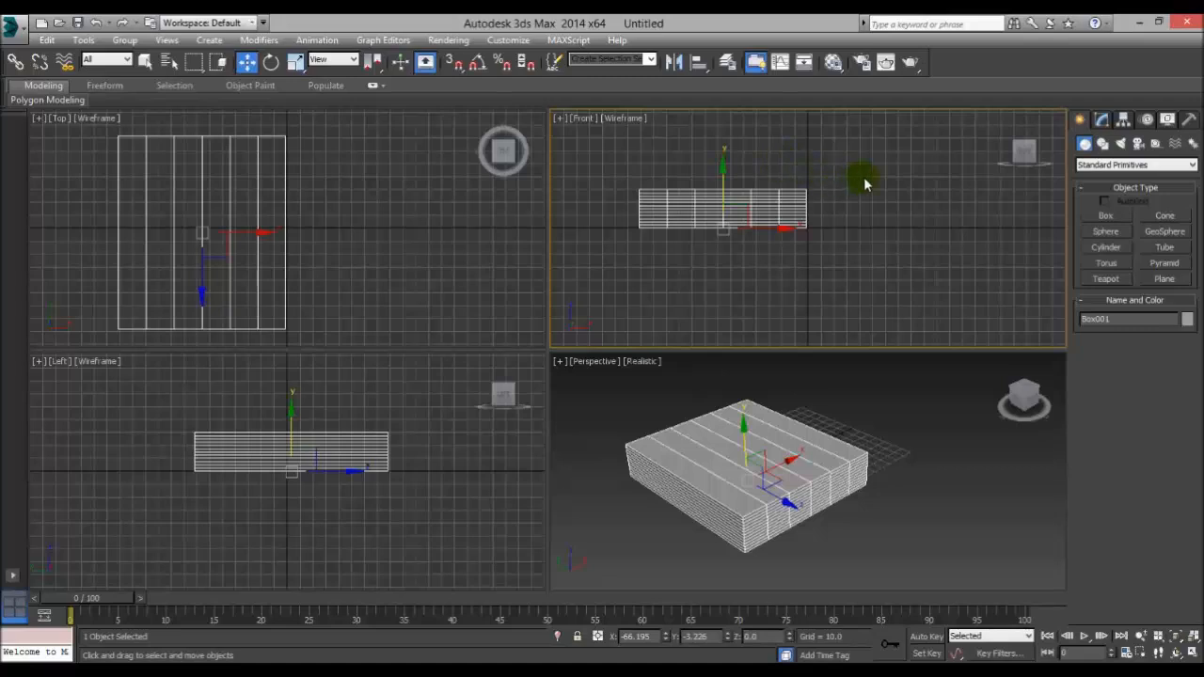
middle_click_drag(863, 180, 918, 231)
scroll(854, 244, "up", 2)
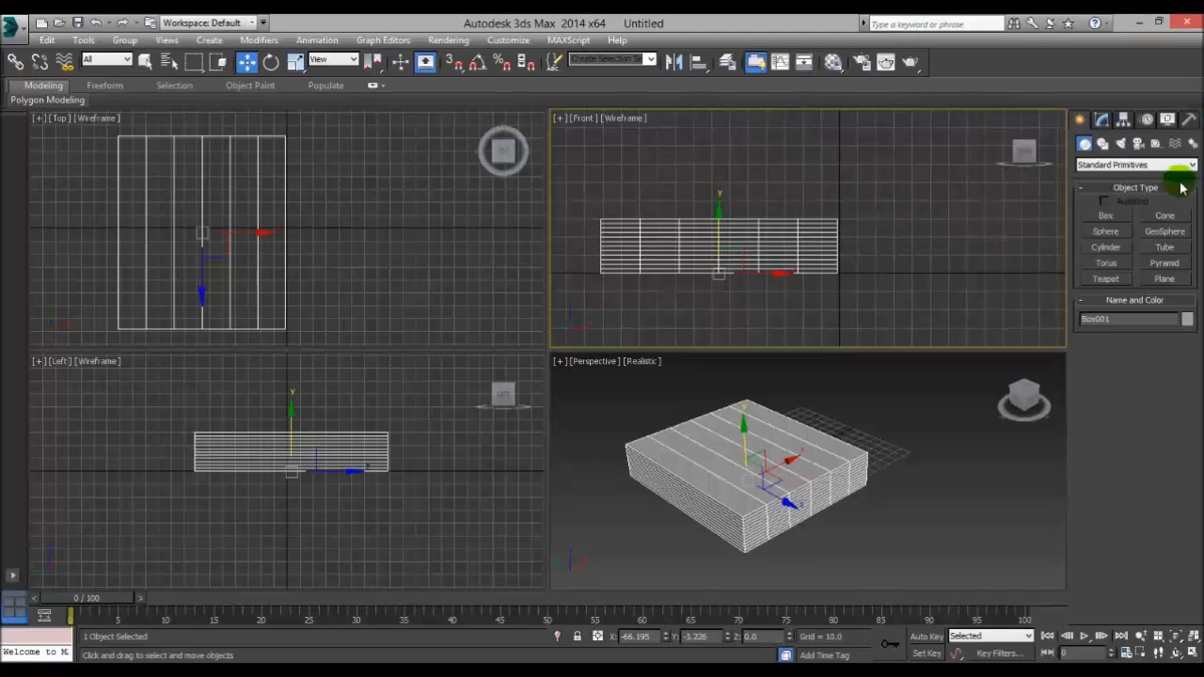
left_click(1105, 123)
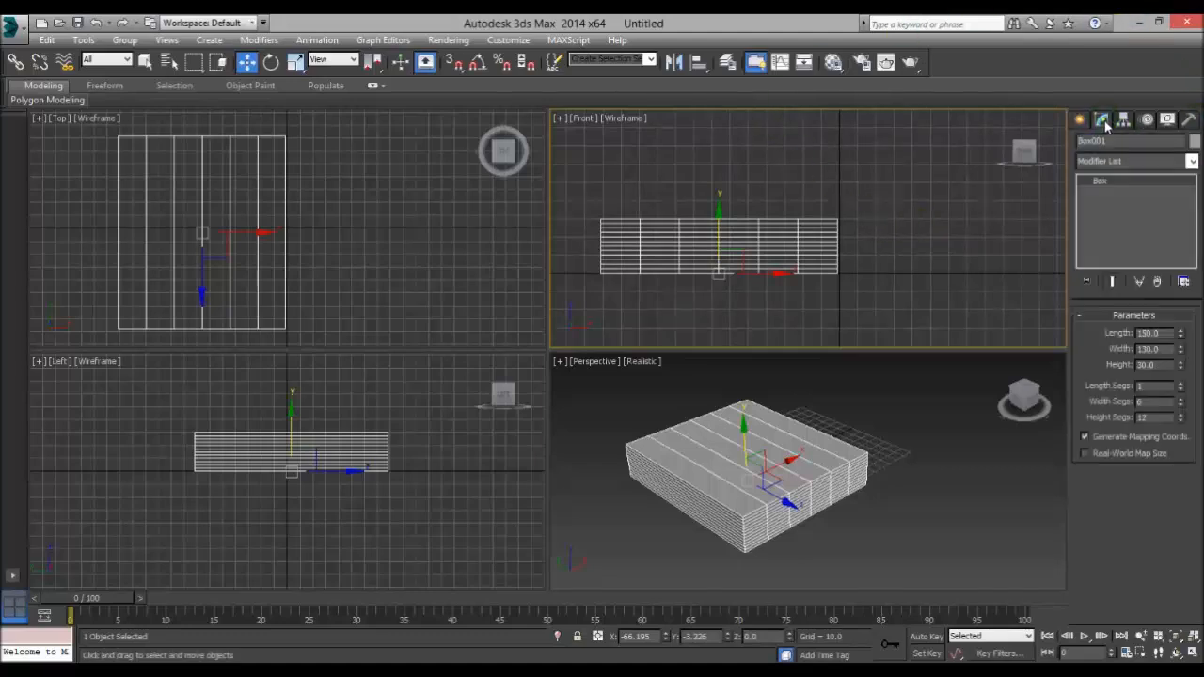
left_click(1192, 163)
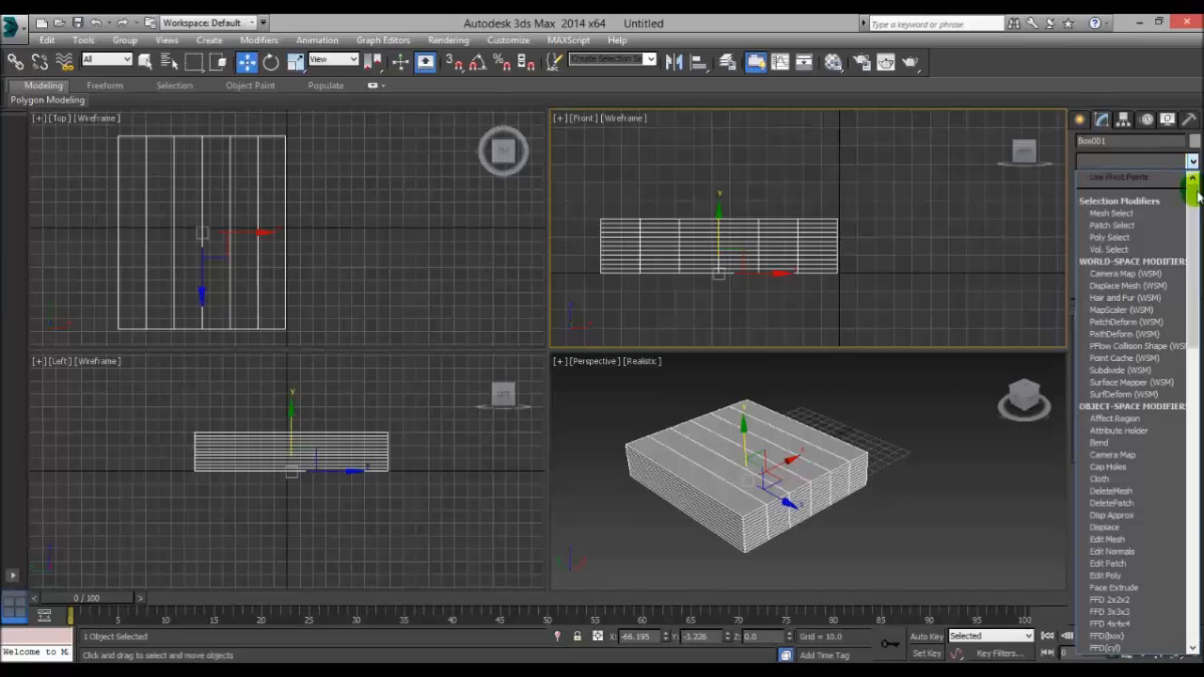
left_click_drag(1198, 200, 1198, 252)
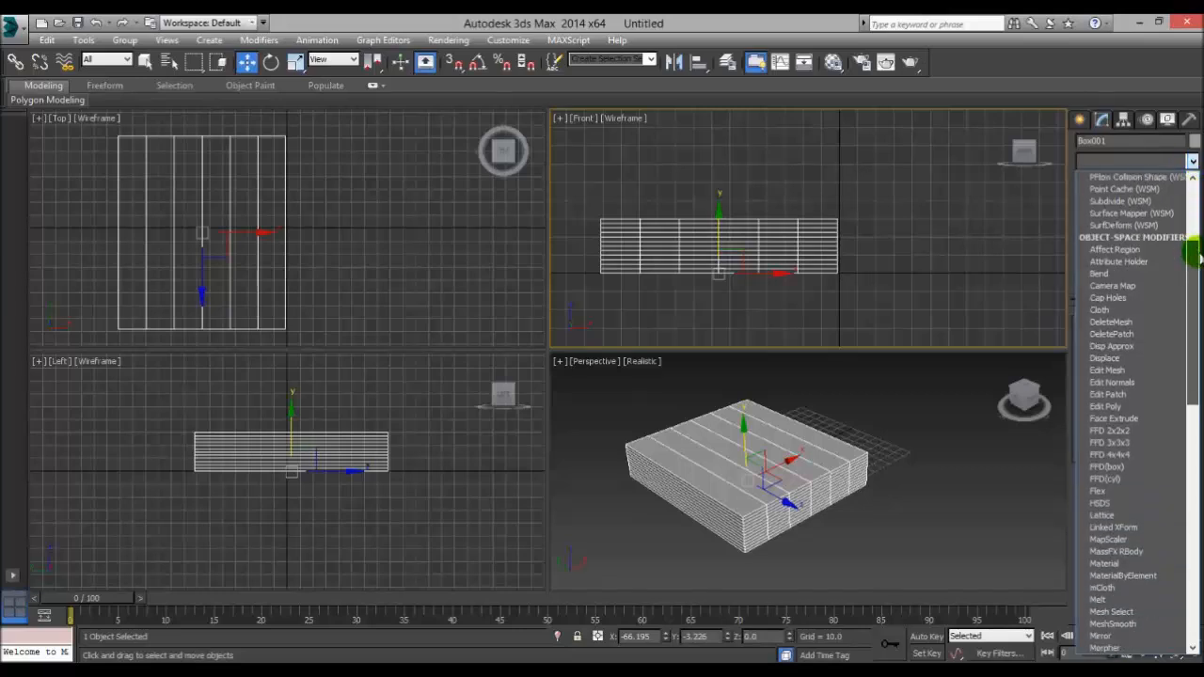
left_click(1144, 430)
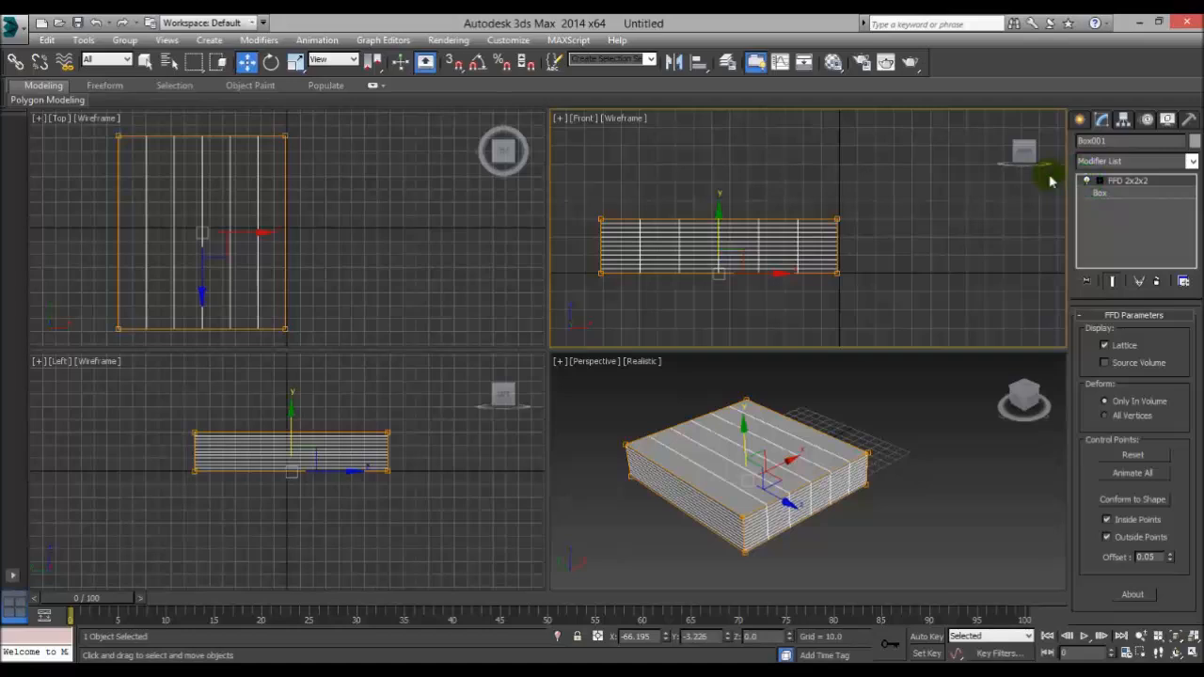
Move the FFD 2x2x2 control points at the box's lower left edge outward to about X -151 in the Front view.
left_click(1106, 182)
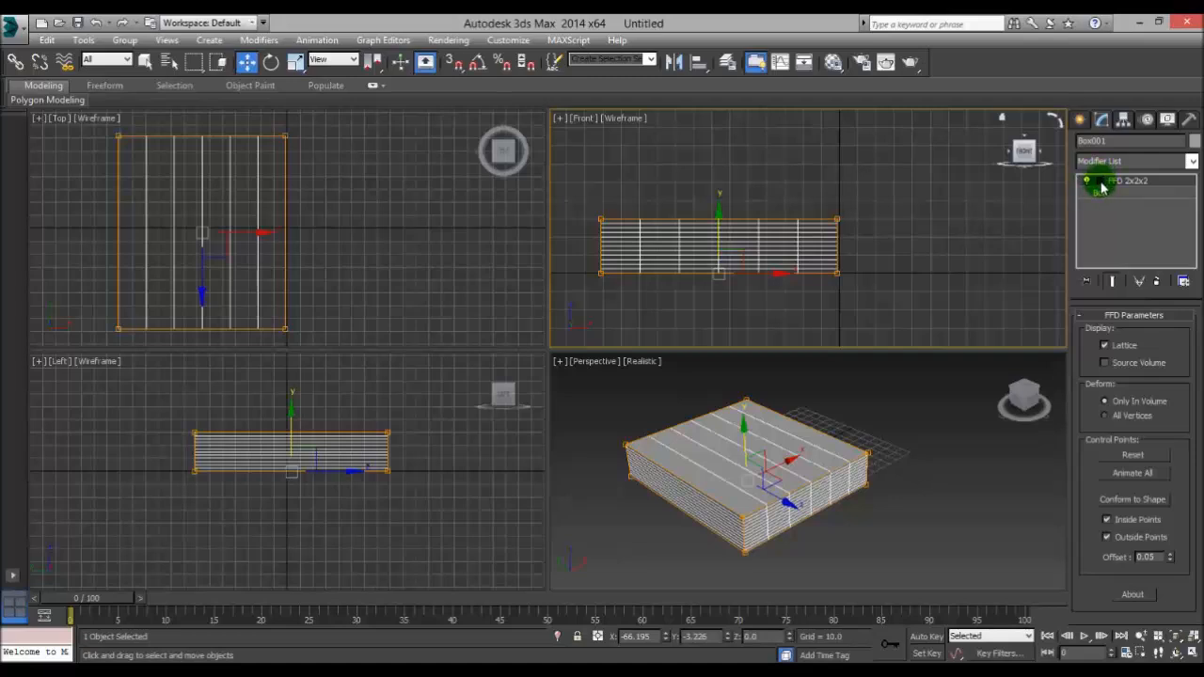
left_click(1101, 184)
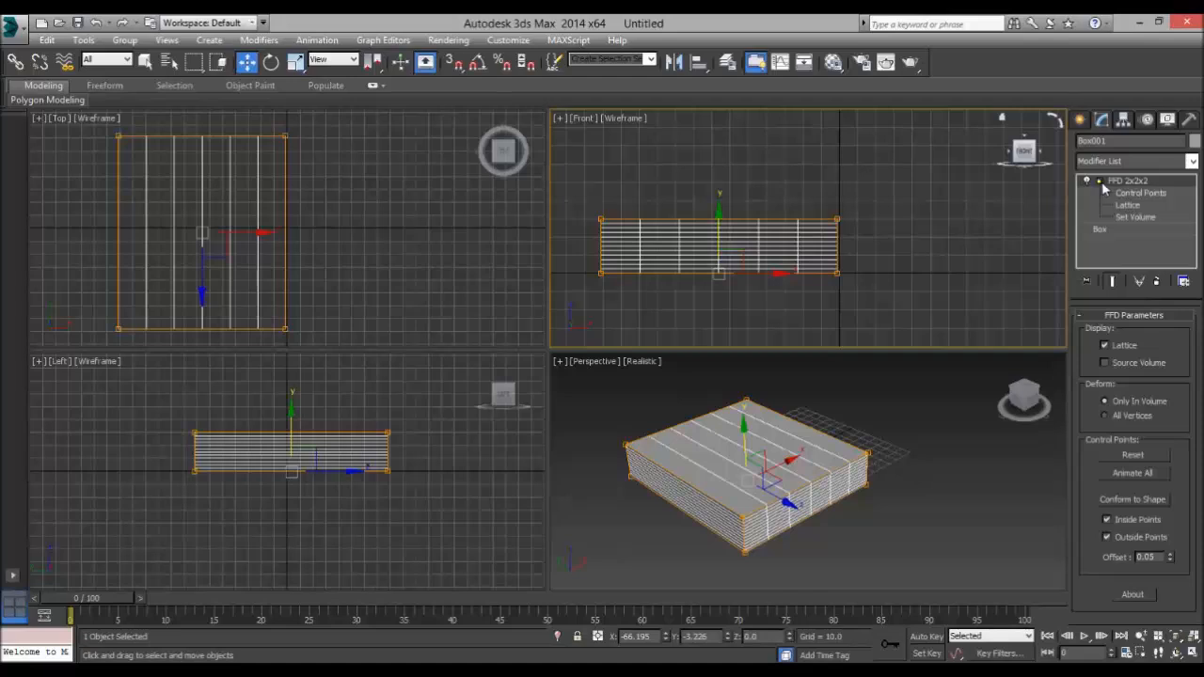
left_click(1140, 193)
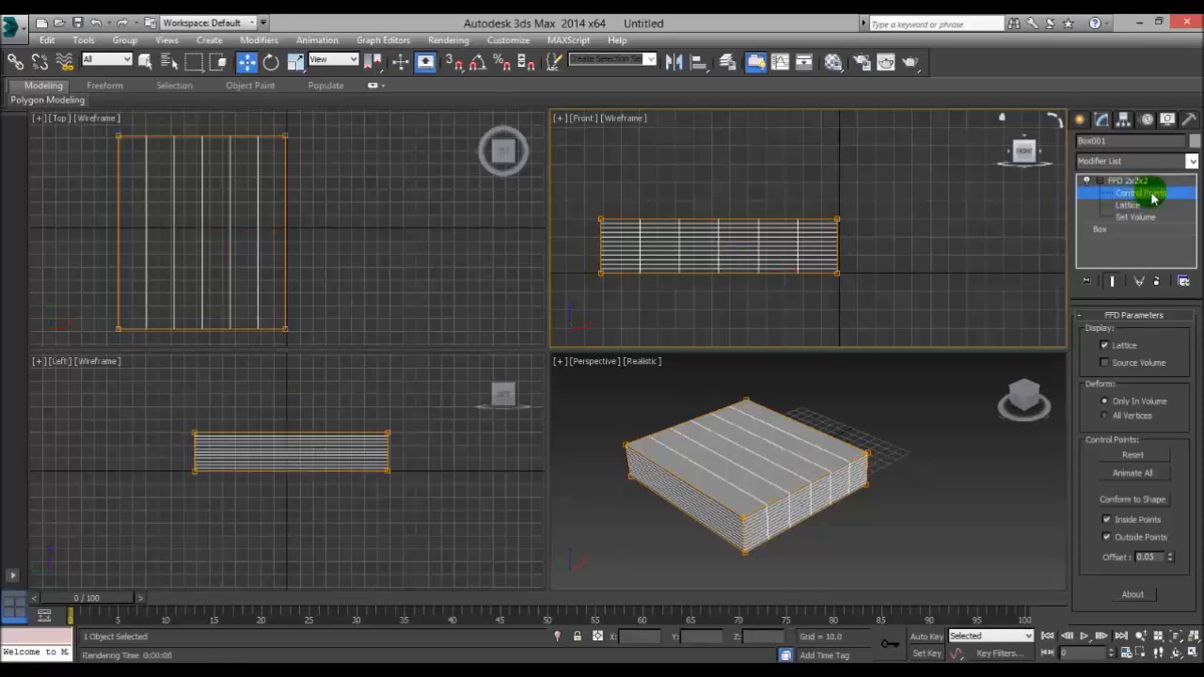
middle_click_drag(646, 317, 680, 305)
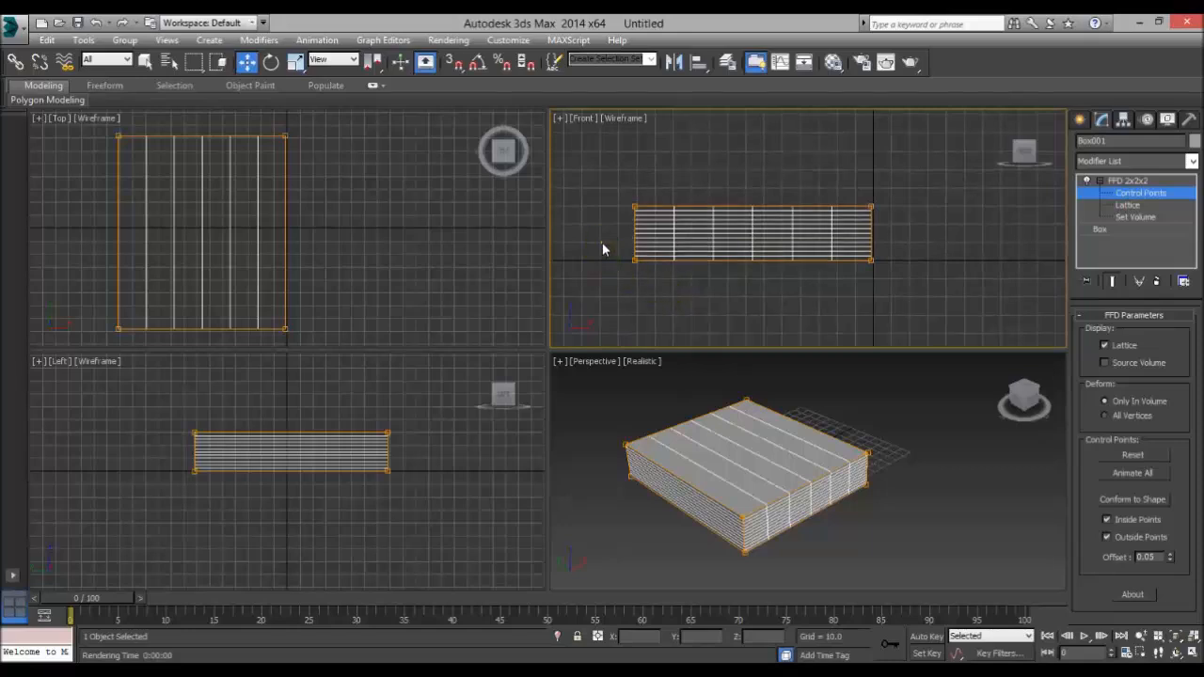
left_click_drag(603, 243, 652, 286)
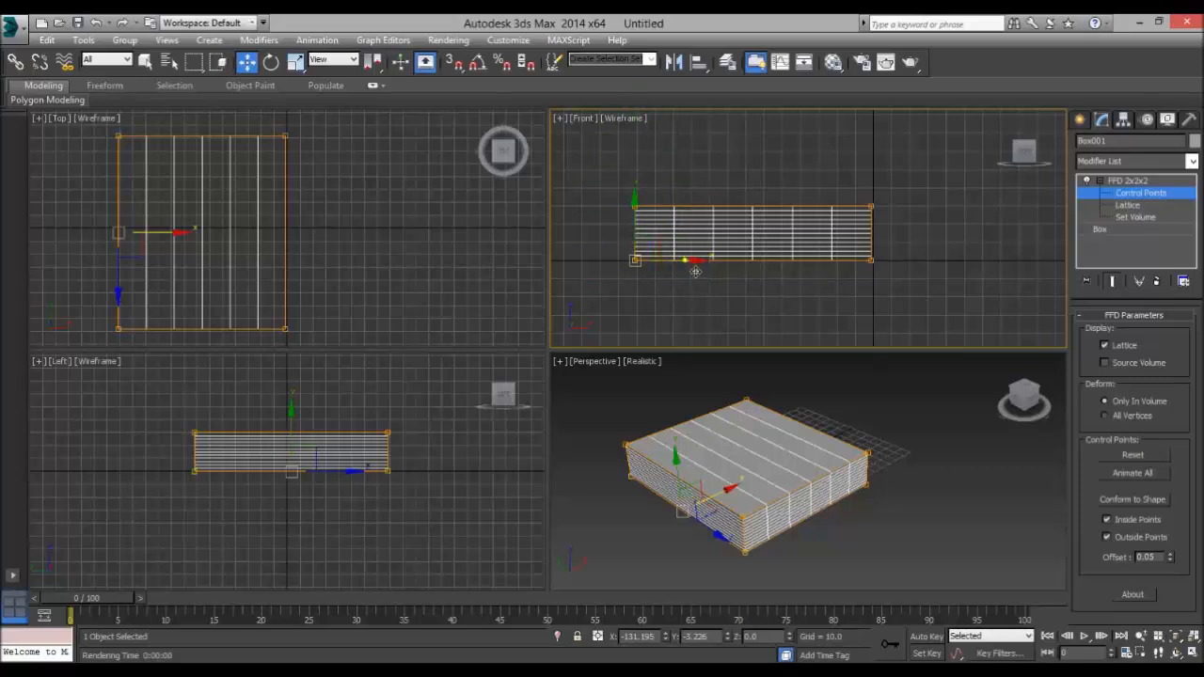
left_click_drag(683, 261, 660, 266)
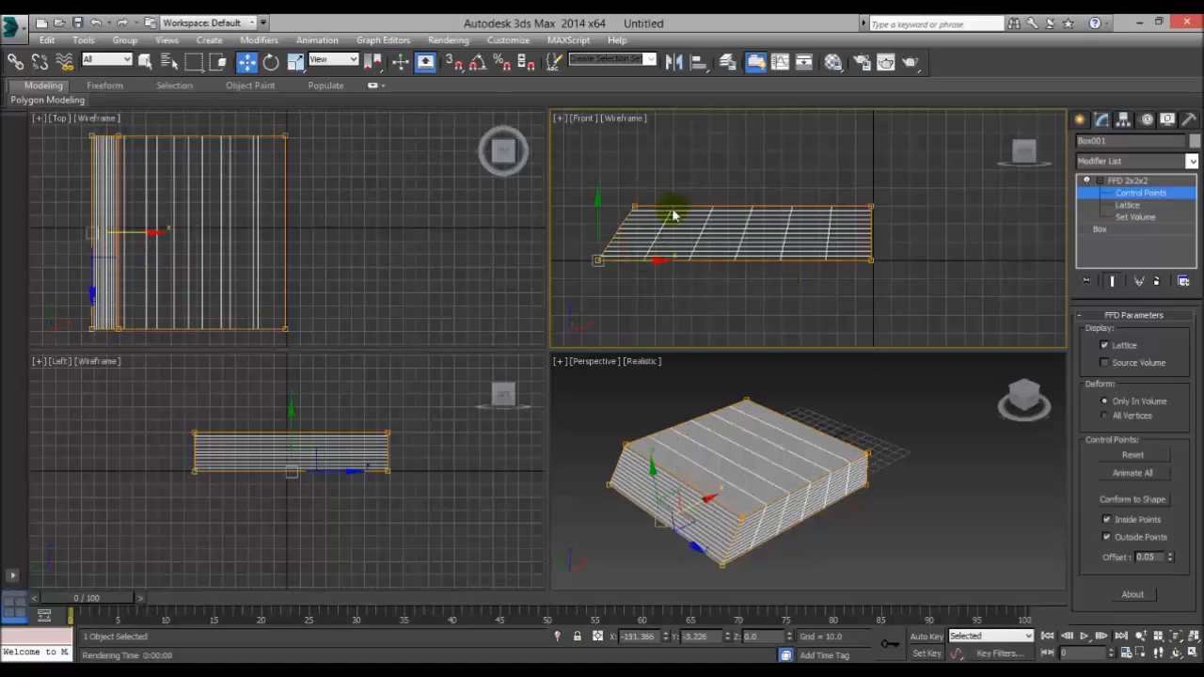
Turn the FFD 2x2x2 modifier's effect off and back on to compare the box with and without the deformation.
left_click(1099, 199)
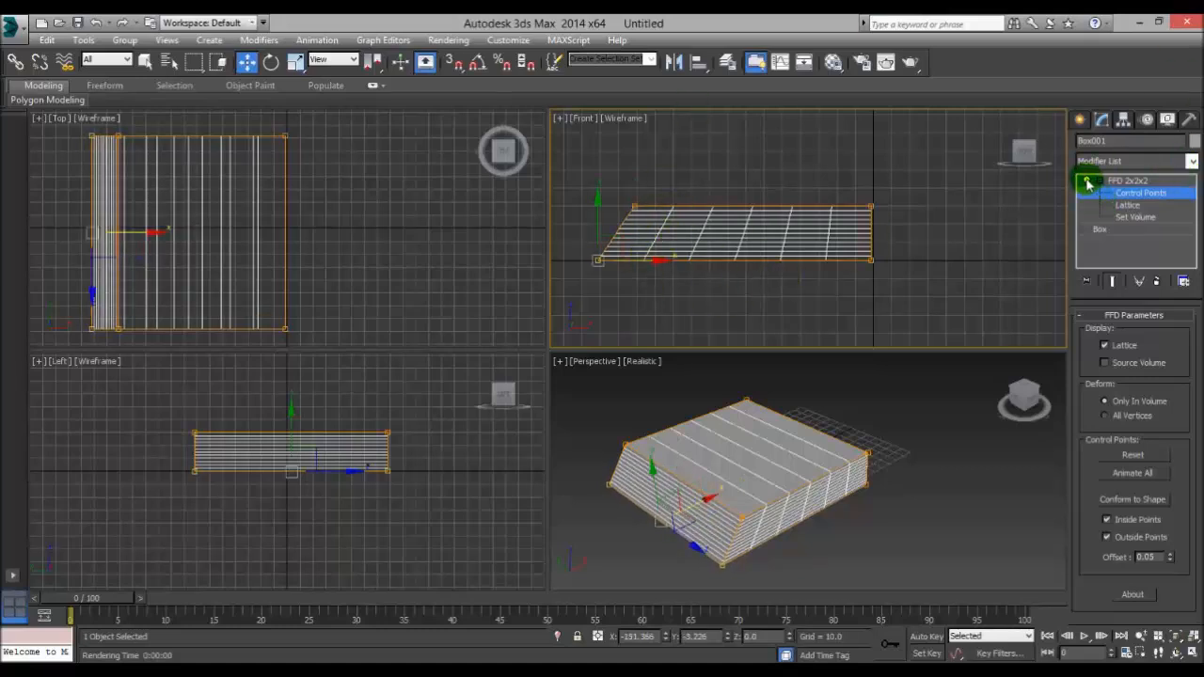
left_click(1087, 180)
left_click(1089, 183)
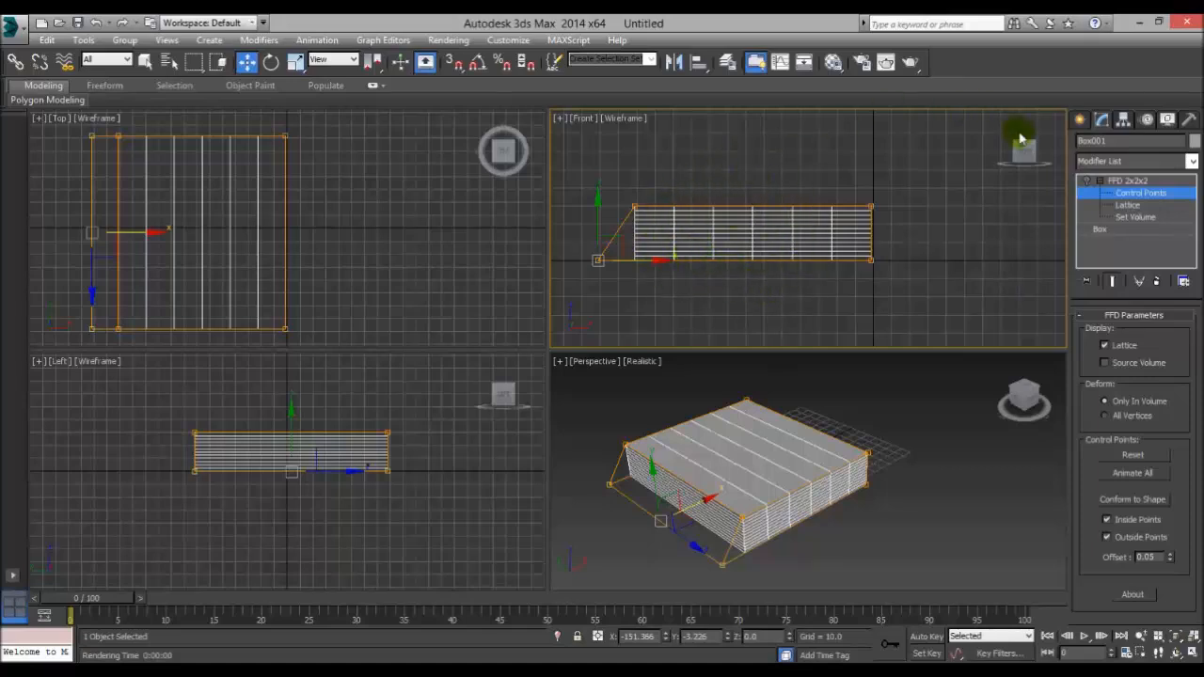
left_click(1087, 184)
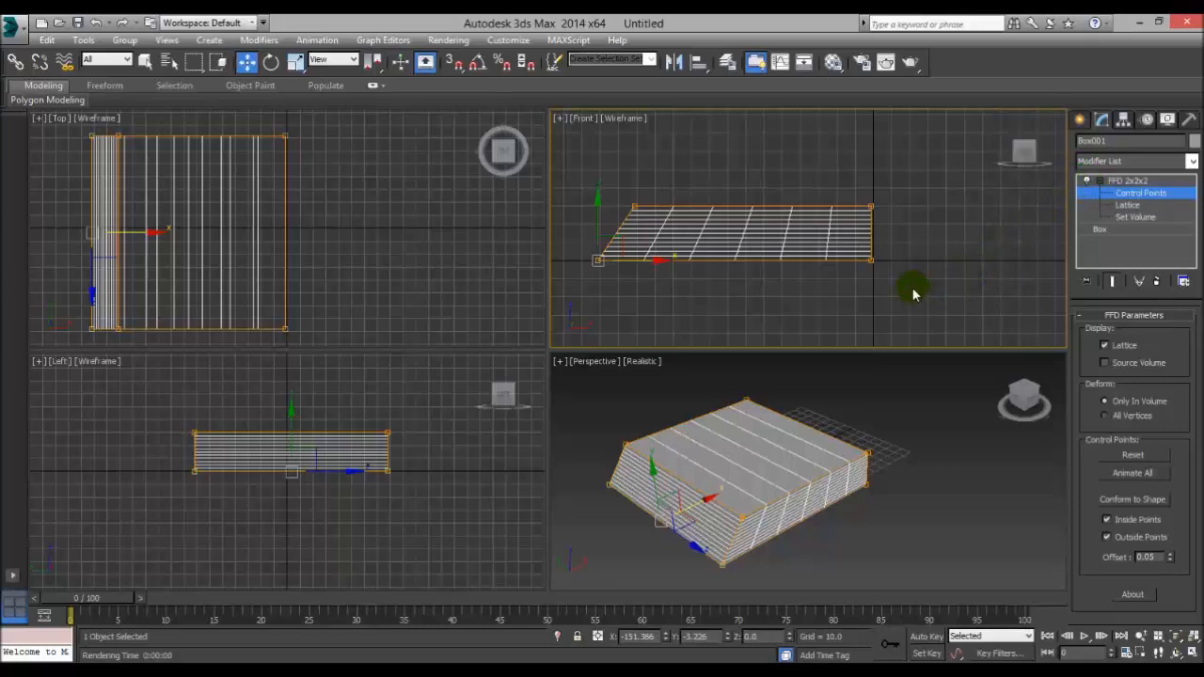
Add an FFD 4x4x4 modifier above the FFD 2x2x2 on the slanted box.
middle_click_drag(913, 301, 937, 301)
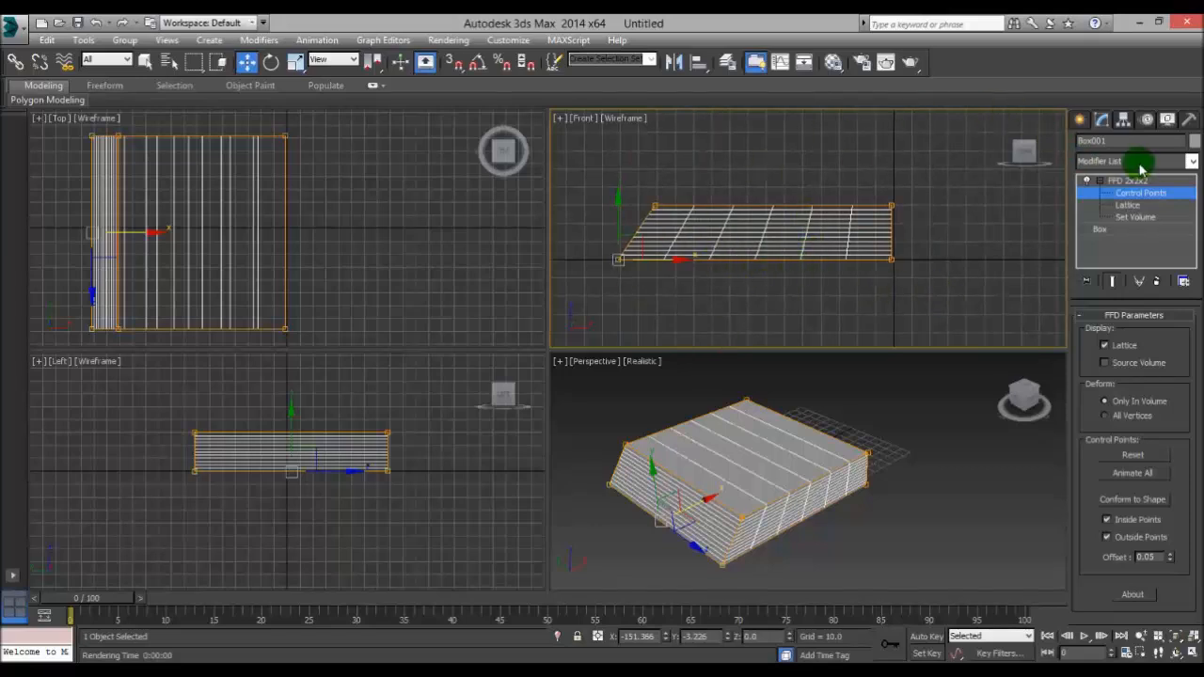
left_click(1190, 161)
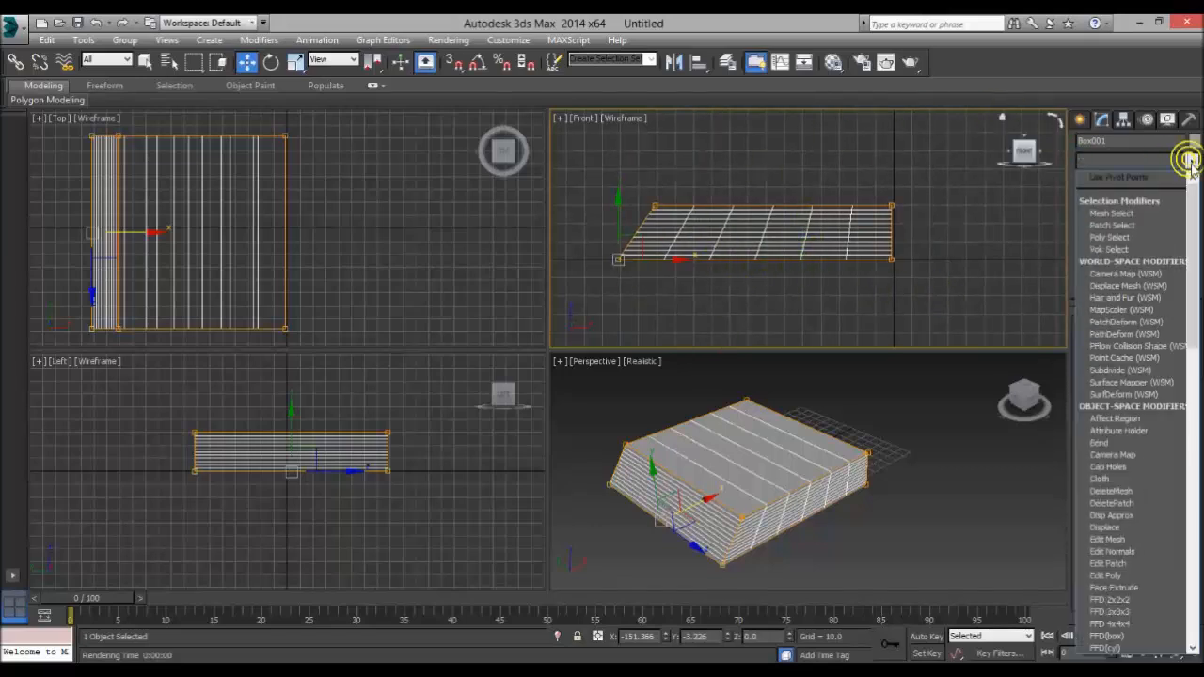
scroll(1190, 234, "down", 1)
scroll(1176, 406, "down", 2)
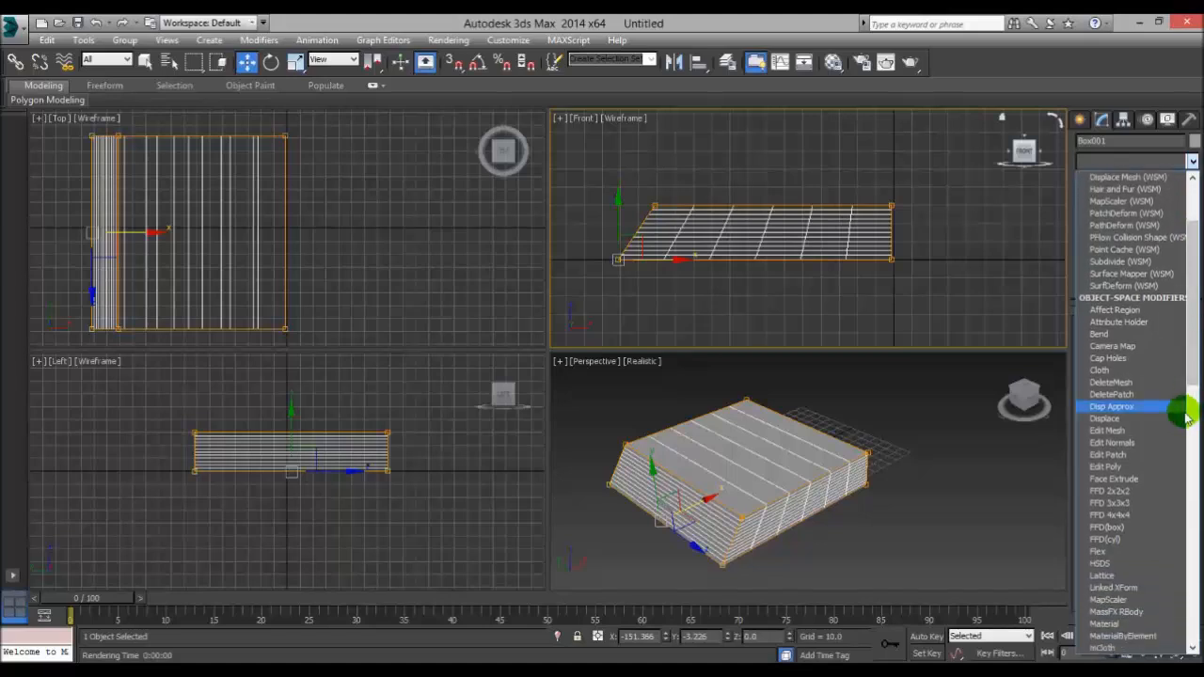
left_click(1141, 516)
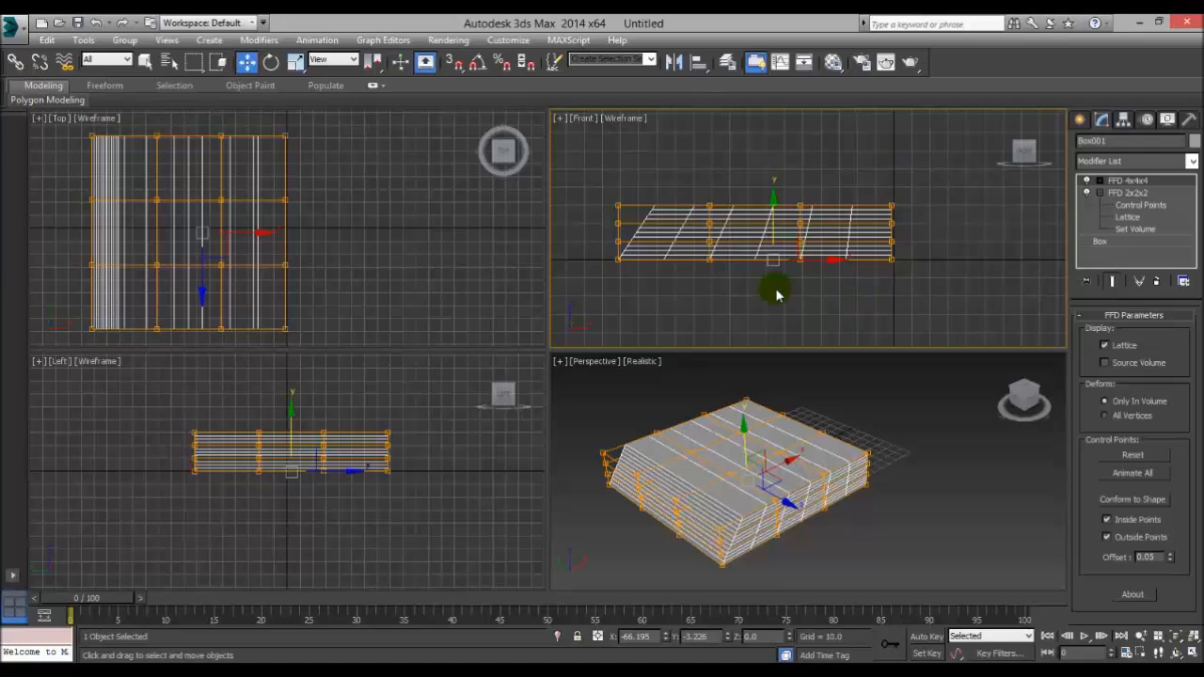
Raise the third column of FFD 4x4x4 control points from the left to about Z 27.5 in the Front view.
left_click_drag(780, 153, 825, 301)
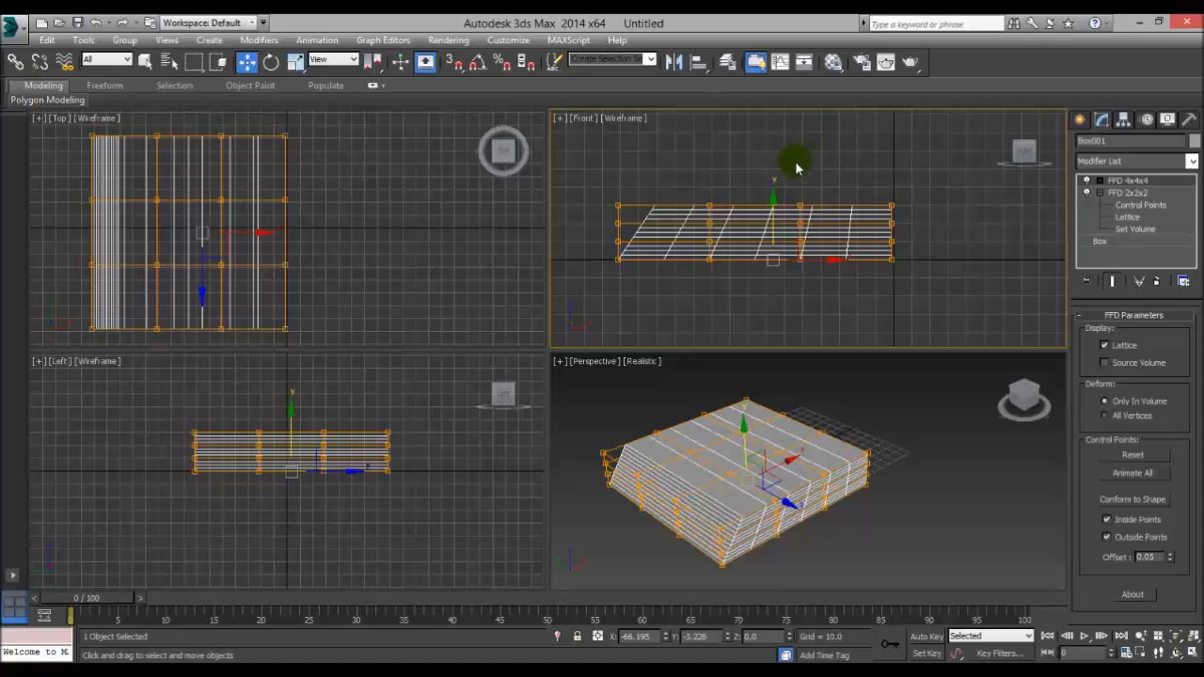
left_click(1102, 184)
left_click(1141, 193)
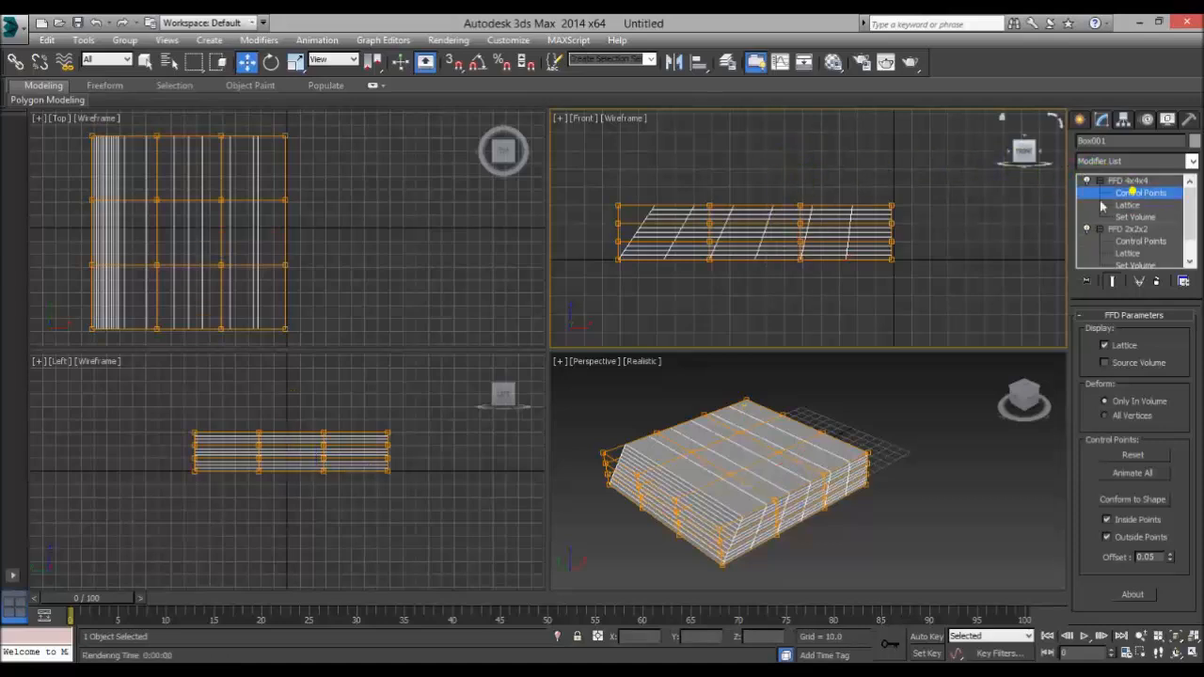
left_click_drag(772, 139, 807, 291)
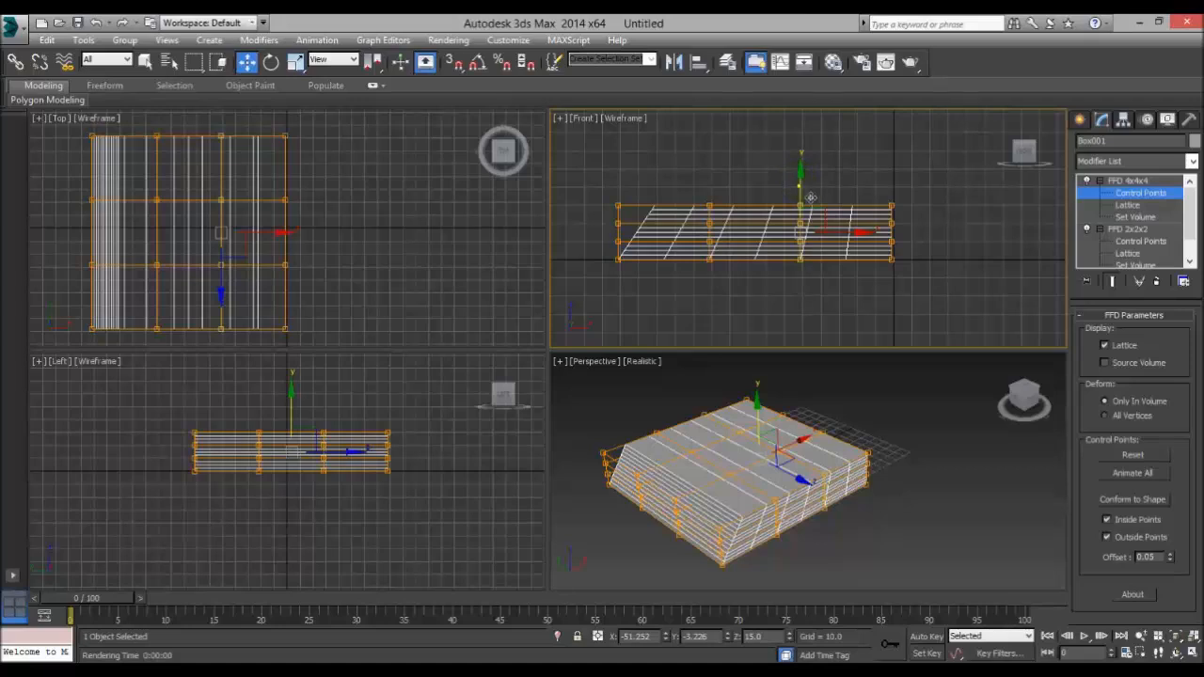
left_click_drag(810, 198, 810, 184)
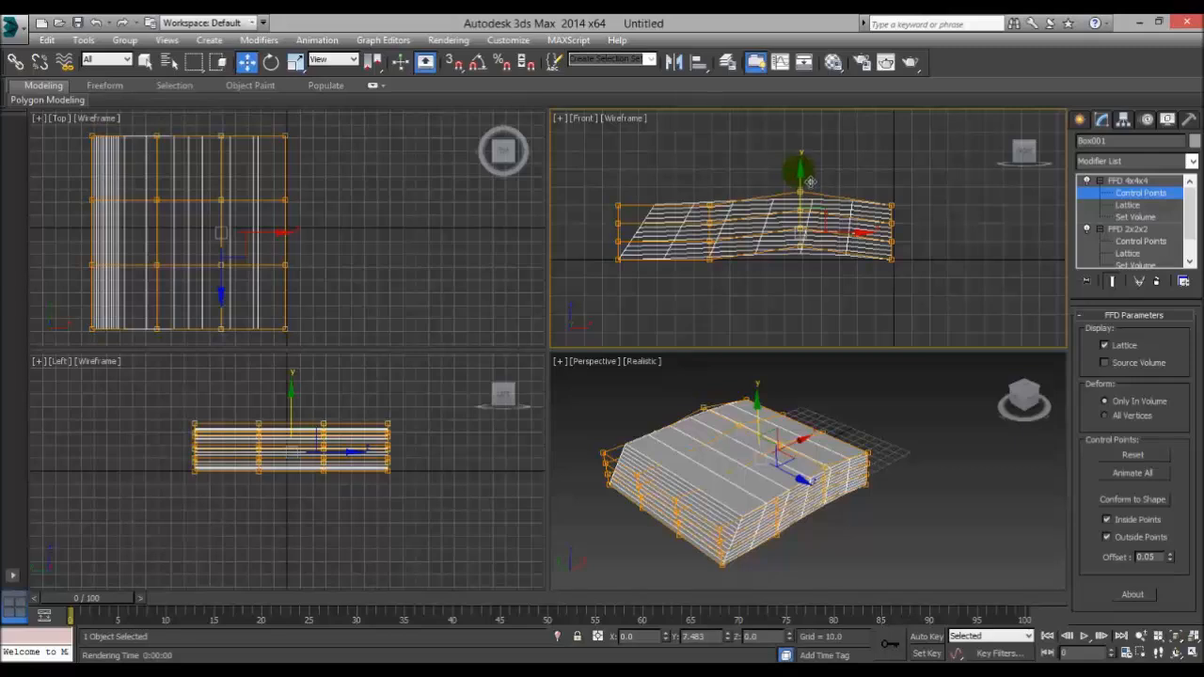
left_click_drag(810, 181, 807, 179)
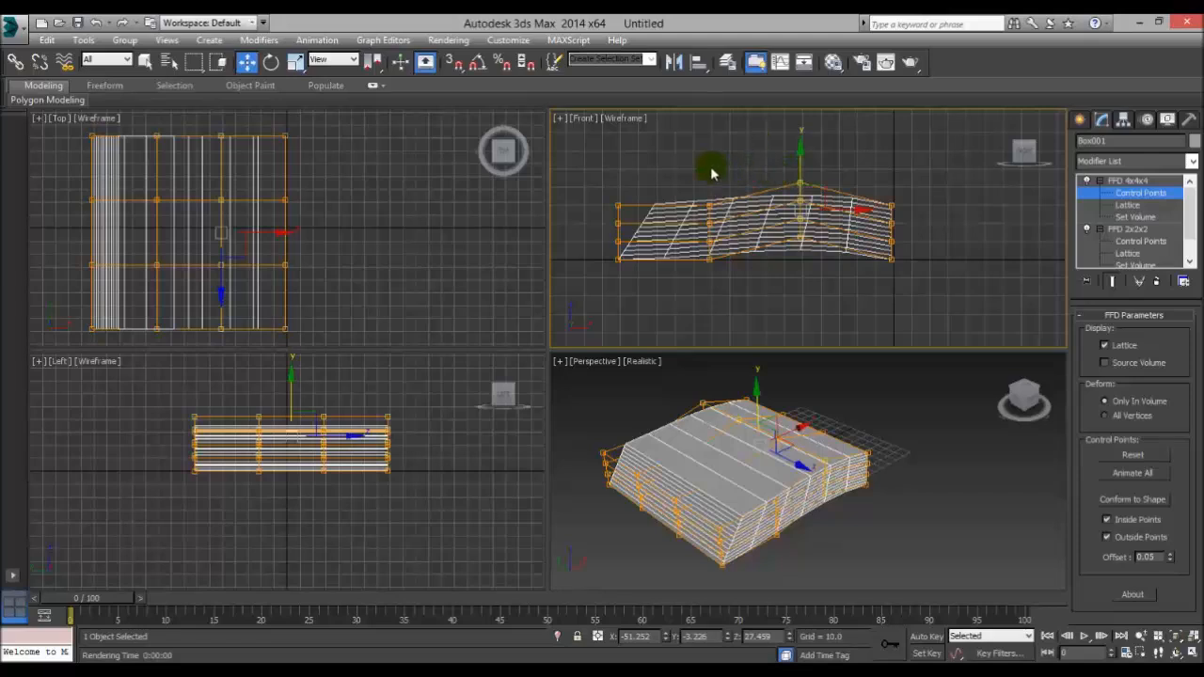
Raise the second column of FFD 4x4x4 control points from the left to about Z 22.9 and leave control point editing.
left_click_drag(693, 162, 727, 290)
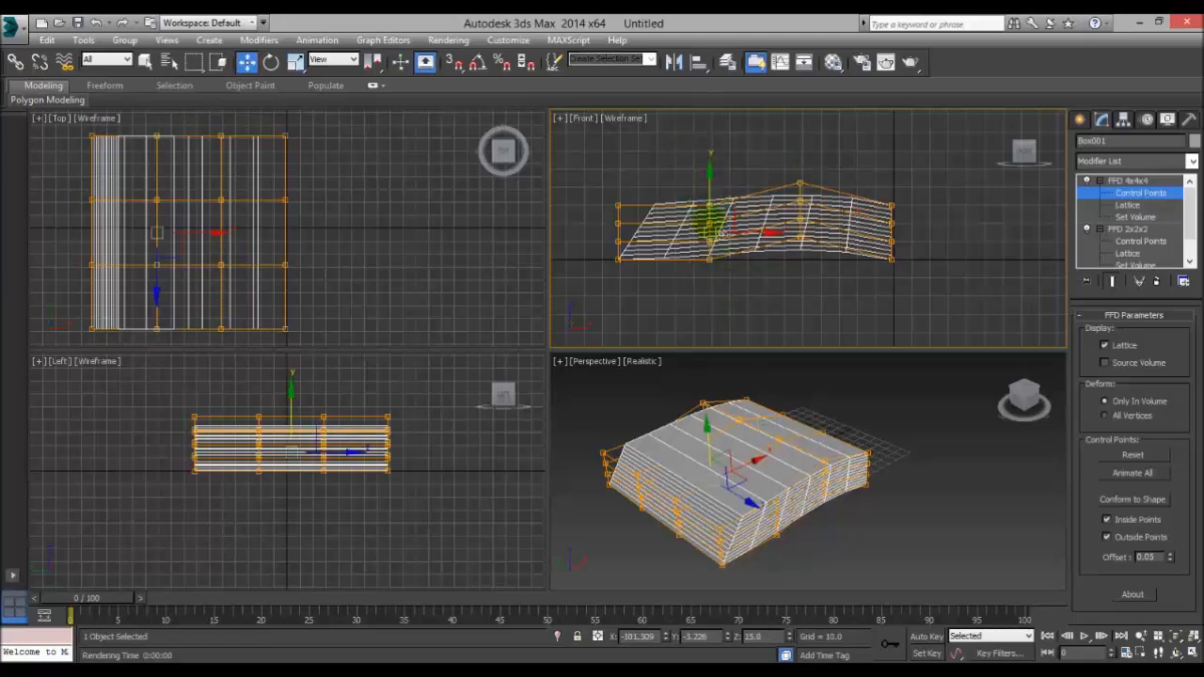
left_click_drag(711, 211, 727, 188)
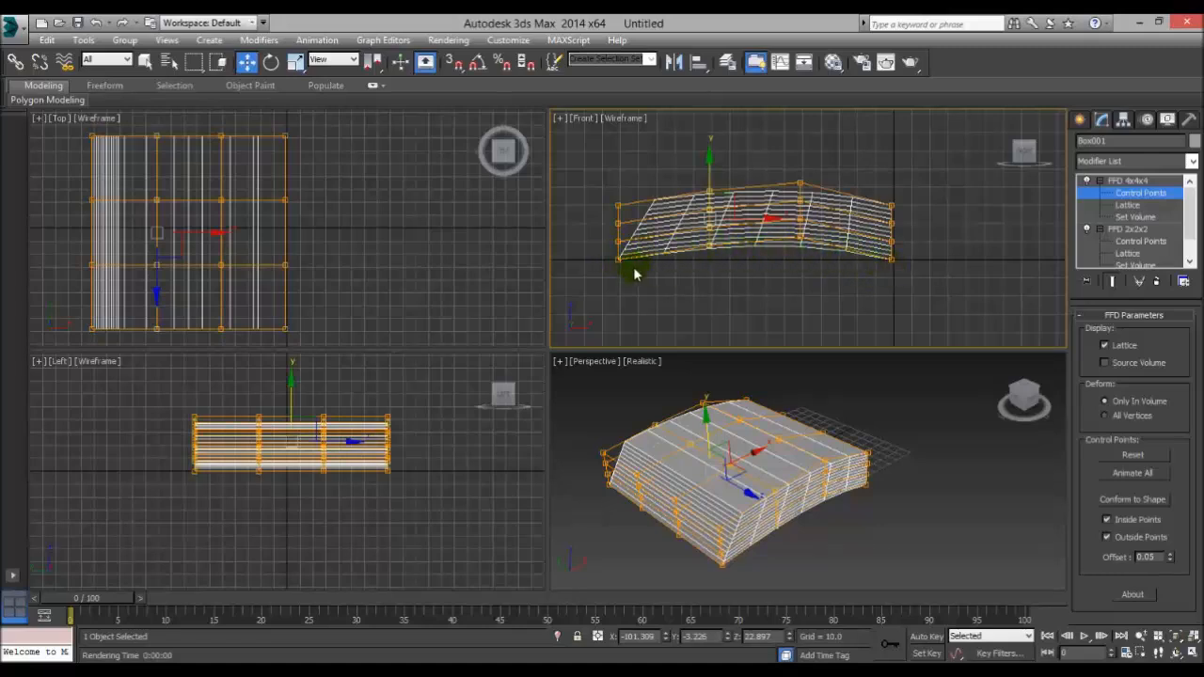
scroll(800, 277, "up", 5)
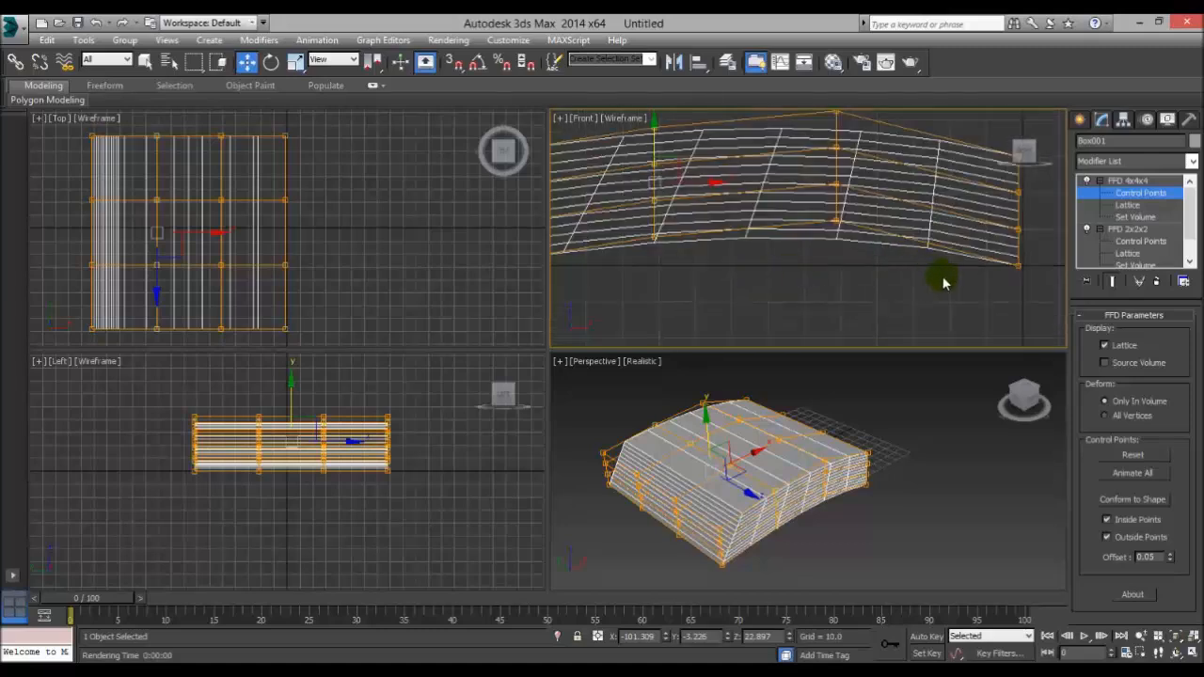
scroll(799, 277, "down", 2)
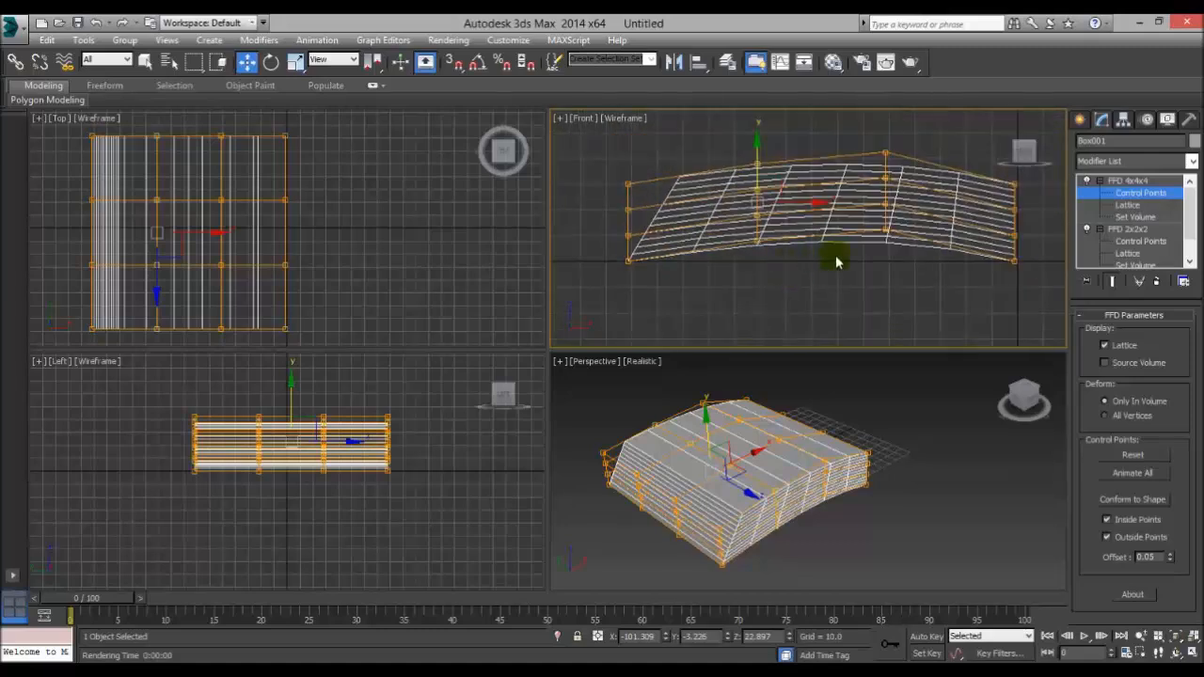
scroll(779, 286, "down", 2)
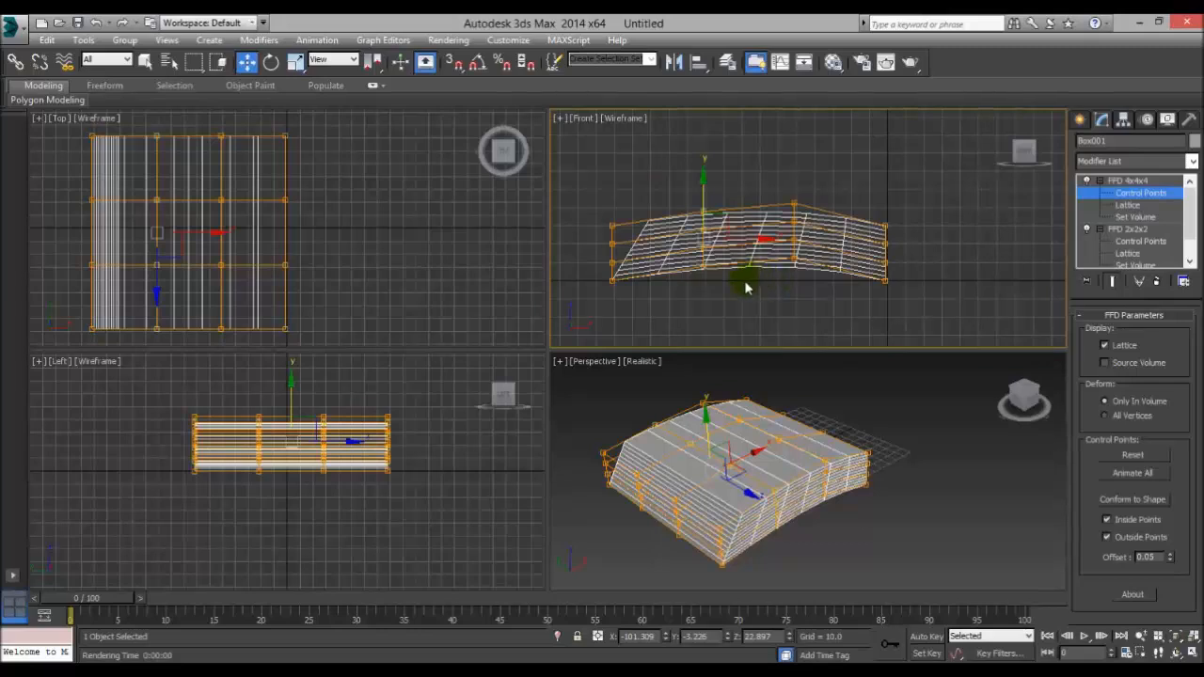
scroll(717, 297, "down", 2)
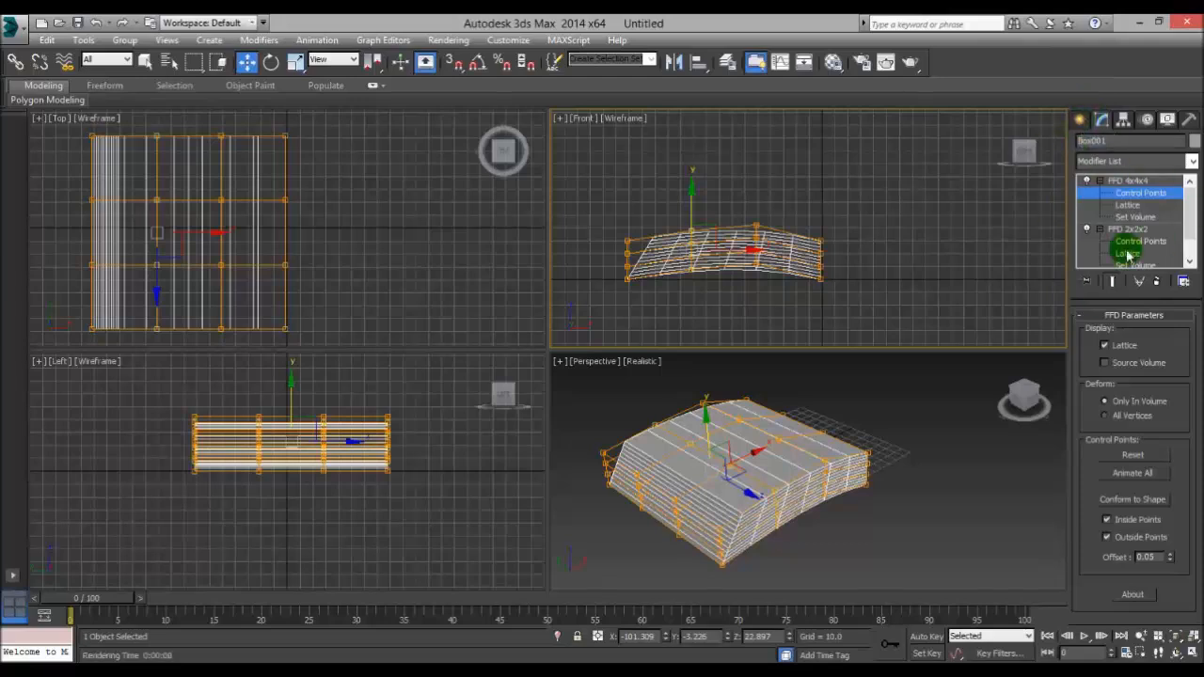
left_click(1080, 122)
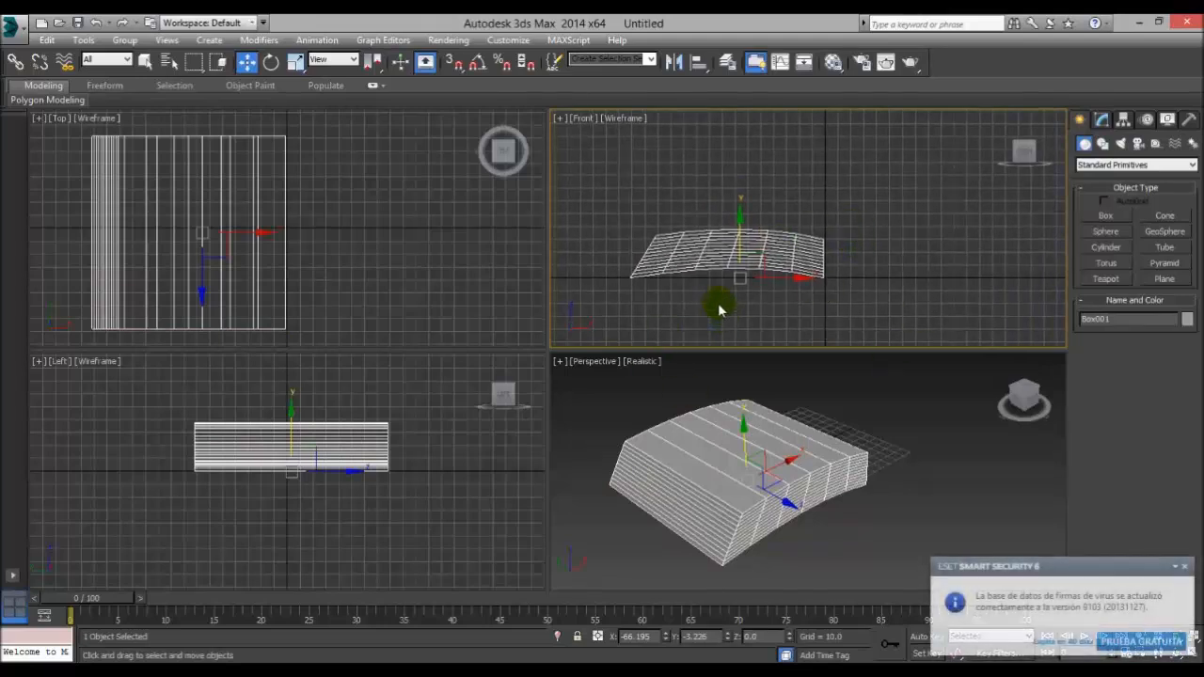
Mirror the arched box across the X axis as a copy and move the copy beside the original at about X 64.
left_click(1185, 566)
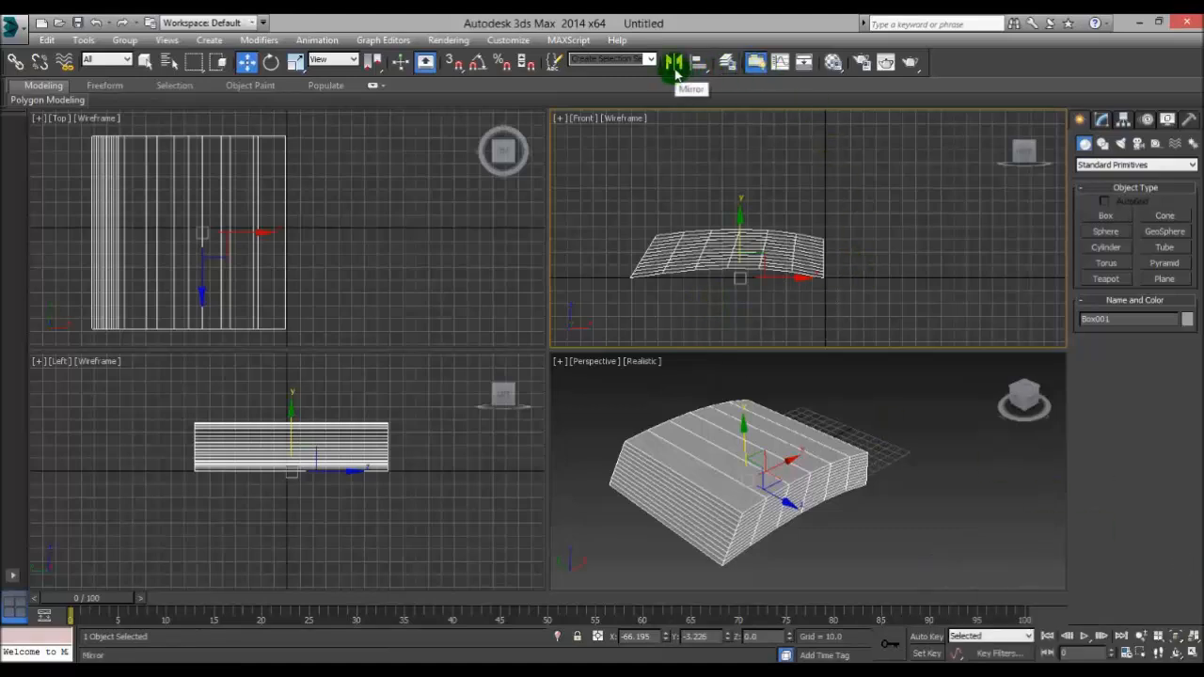
middle_click_drag(868, 243, 844, 242)
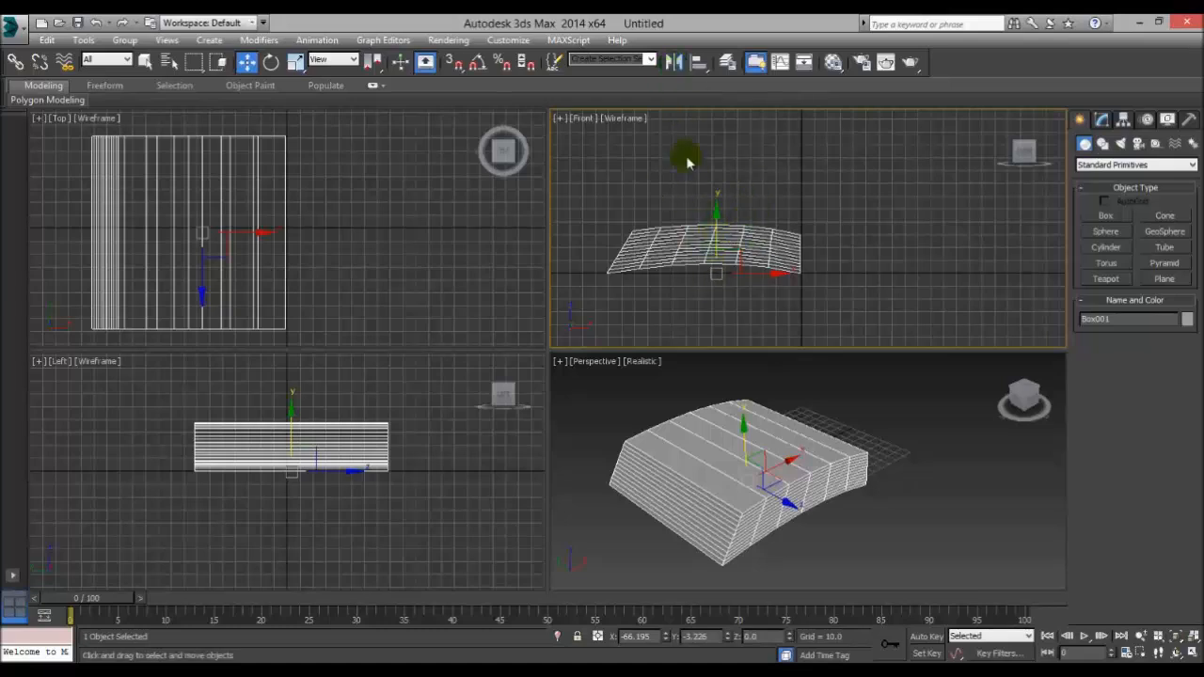
left_click(674, 62)
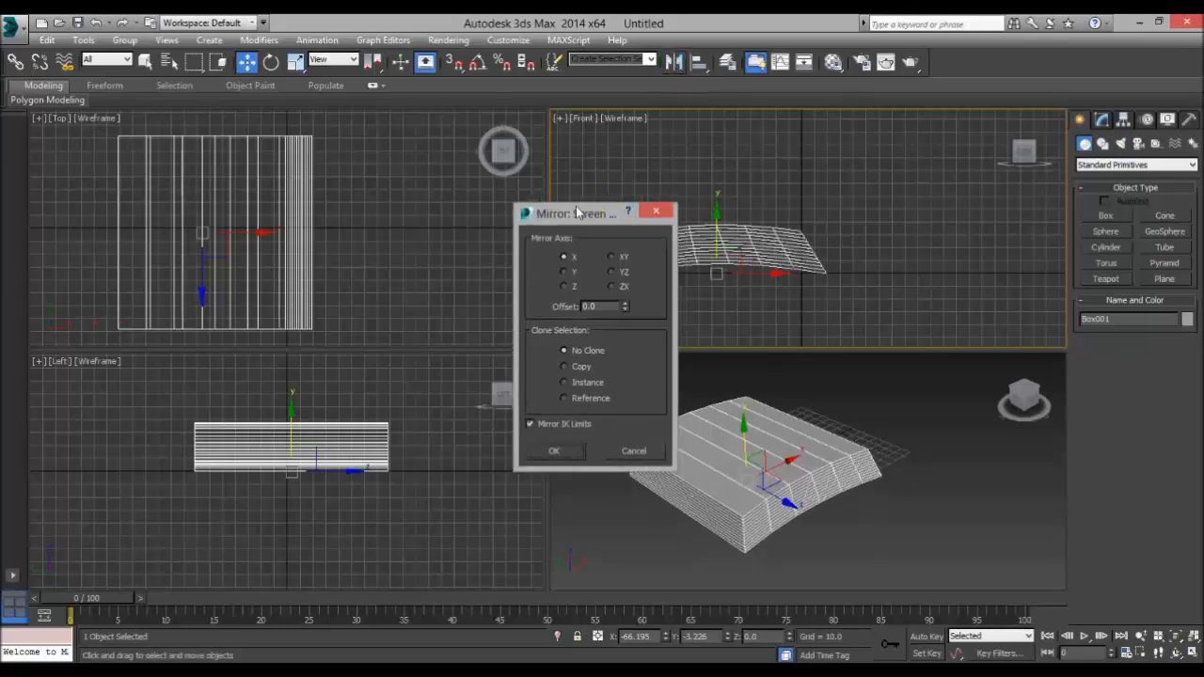
left_click_drag(632, 218, 470, 212)
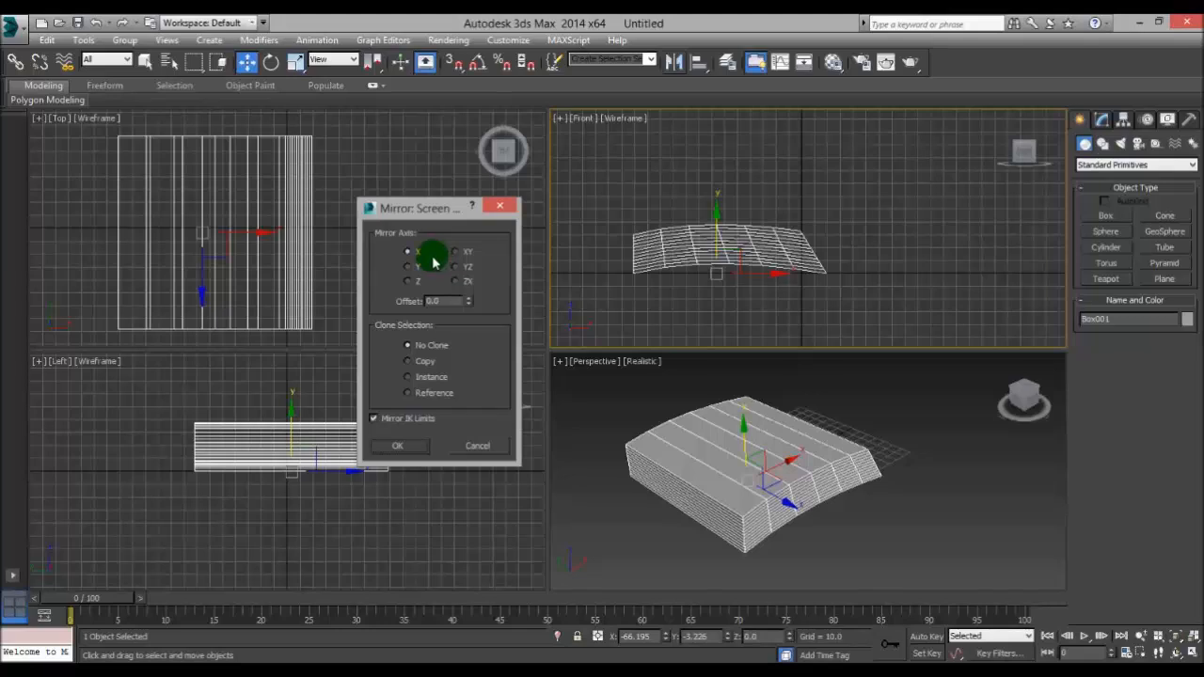
left_click(424, 361)
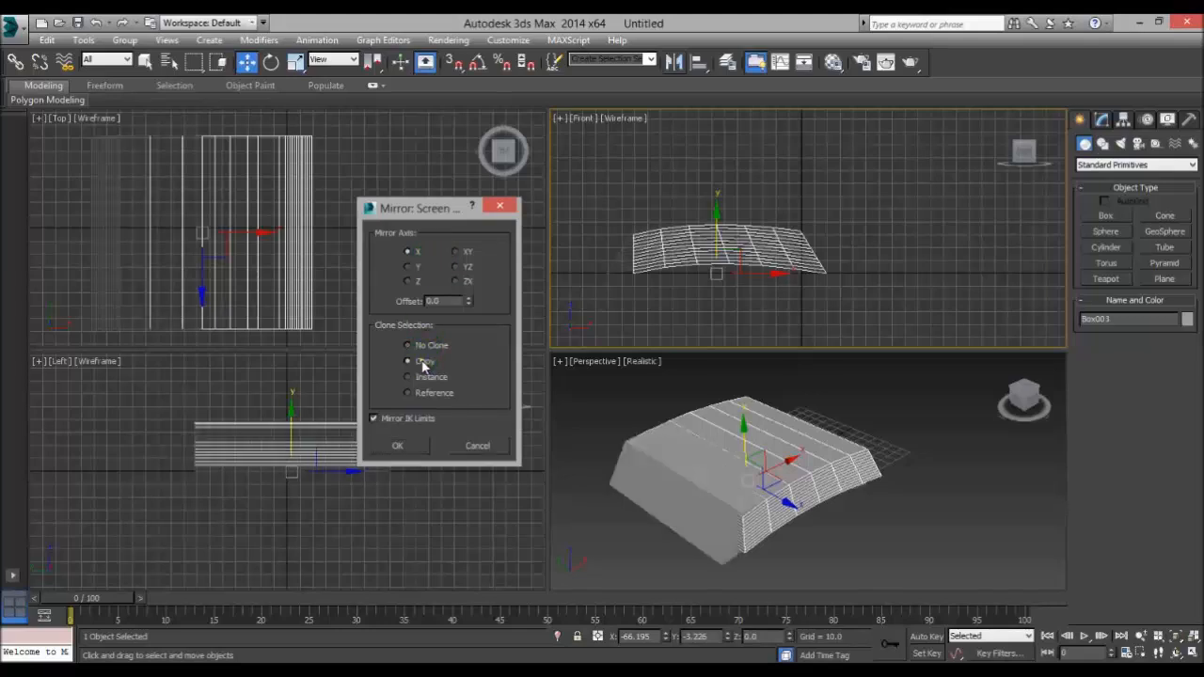
left_click(397, 445)
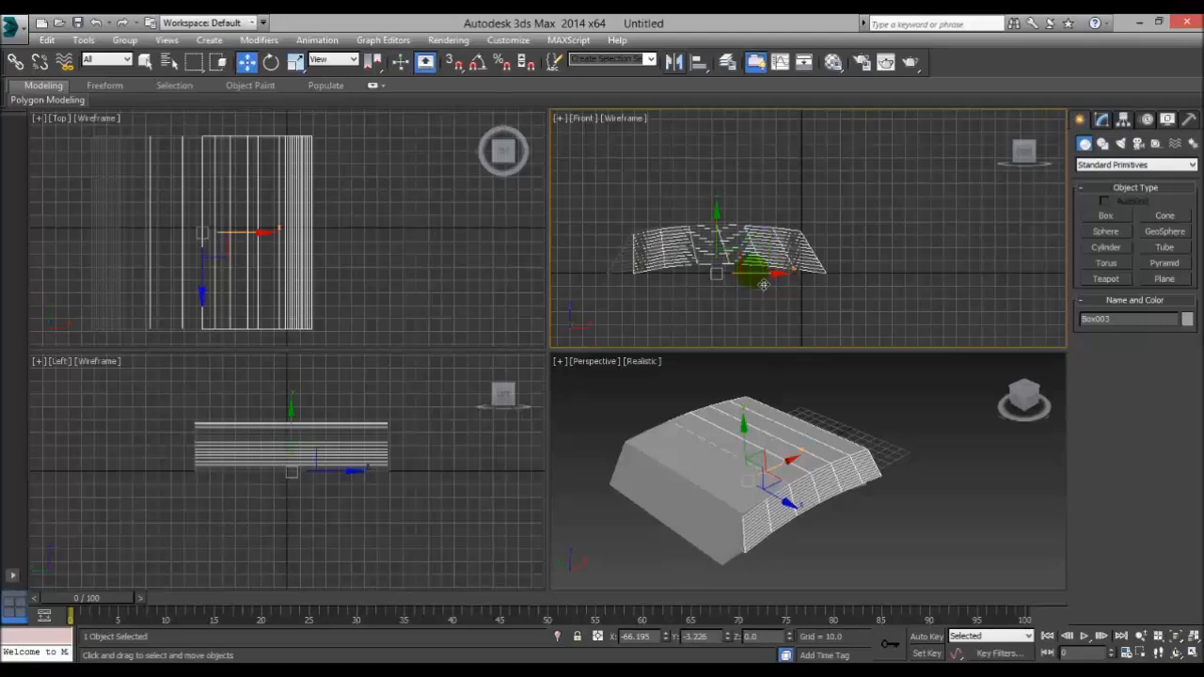
left_click_drag(763, 284, 930, 278)
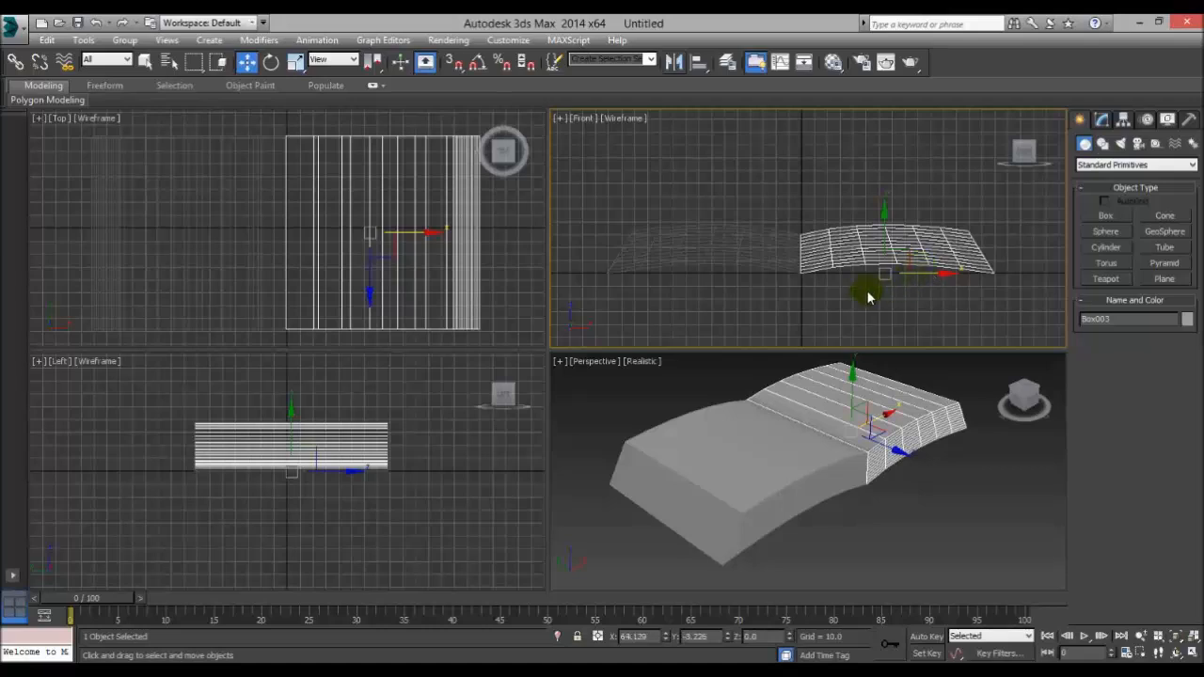
Frame both halves at an angle in the Perspective view and render it.
middle_click_drag(950, 516, 924, 521)
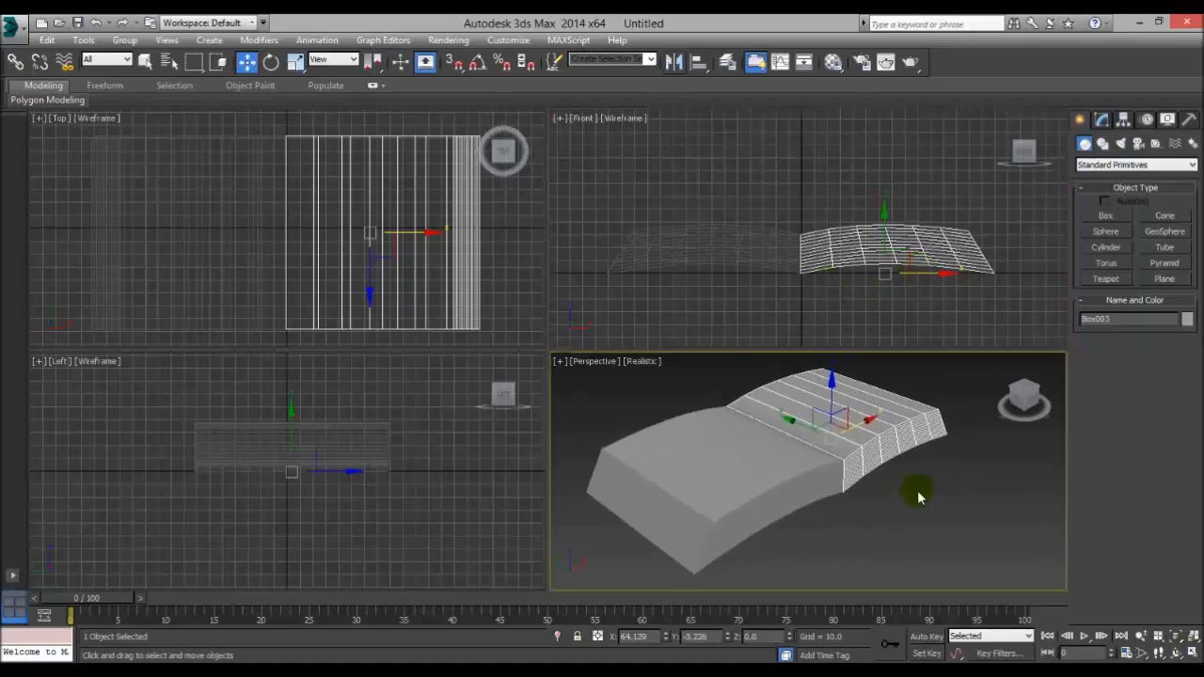
middle_click_drag(944, 470, 944, 501)
left_click_drag(1038, 405, 1028, 407)
middle_click_drag(867, 485, 881, 466)
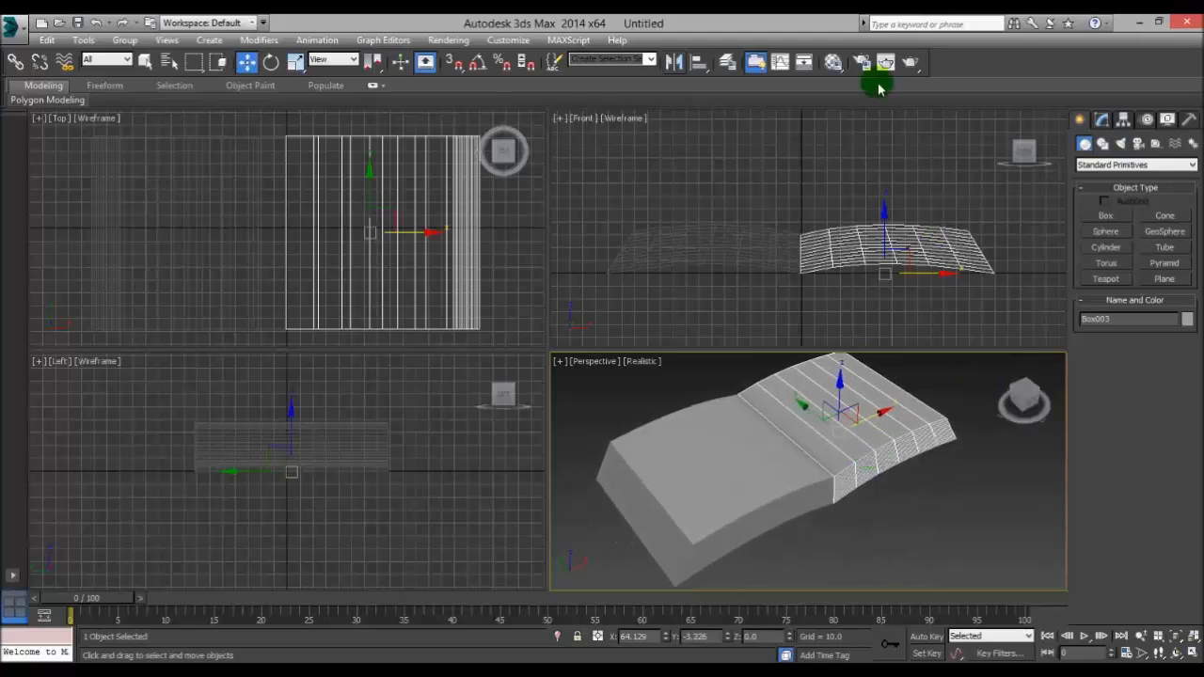
left_click(910, 63)
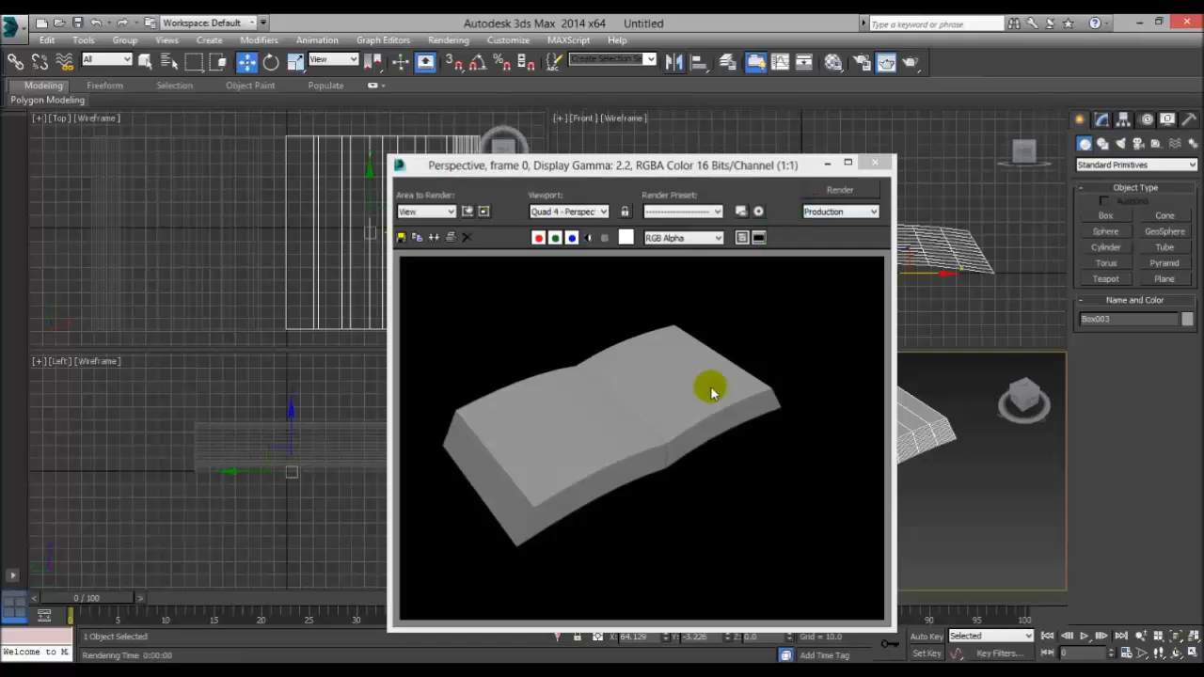
Close the render and adjust the seam between the halves, moving the mirrored copy to about X 65 and the original to about X -64.4.
left_click(872, 165)
scroll(822, 285, "up", 4)
middle_click_drag(822, 285, 1019, 283)
left_click_drag(1022, 296, 1027, 294)
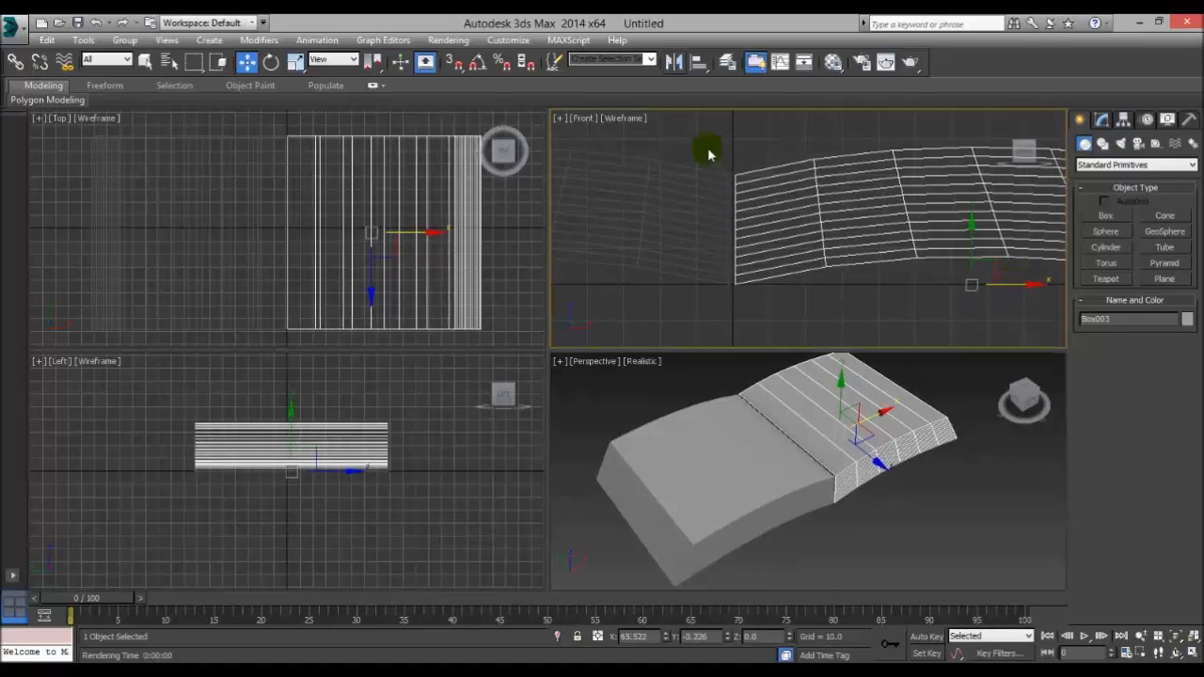
left_click_drag(709, 308, 710, 309)
middle_click_drag(636, 312, 685, 306)
left_click_drag(596, 296, 605, 296)
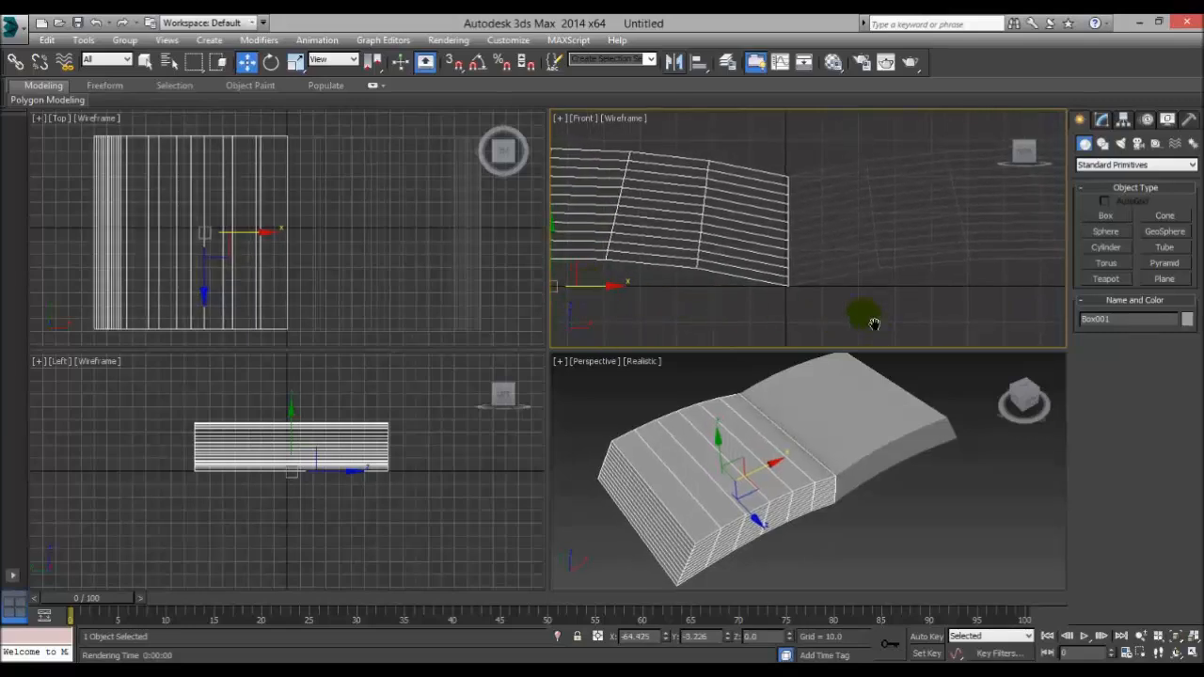
Render the Perspective view again to check the adjusted seam, then close the render window.
right_click(959, 498)
left_click(886, 62)
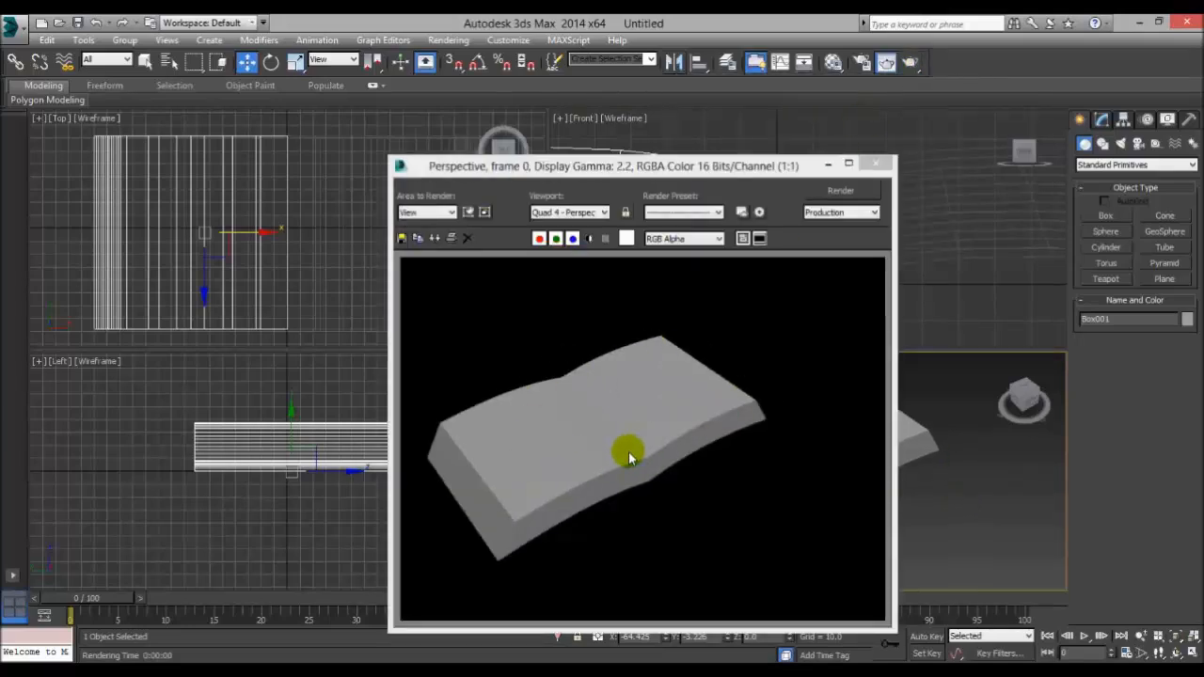
left_click(865, 173)
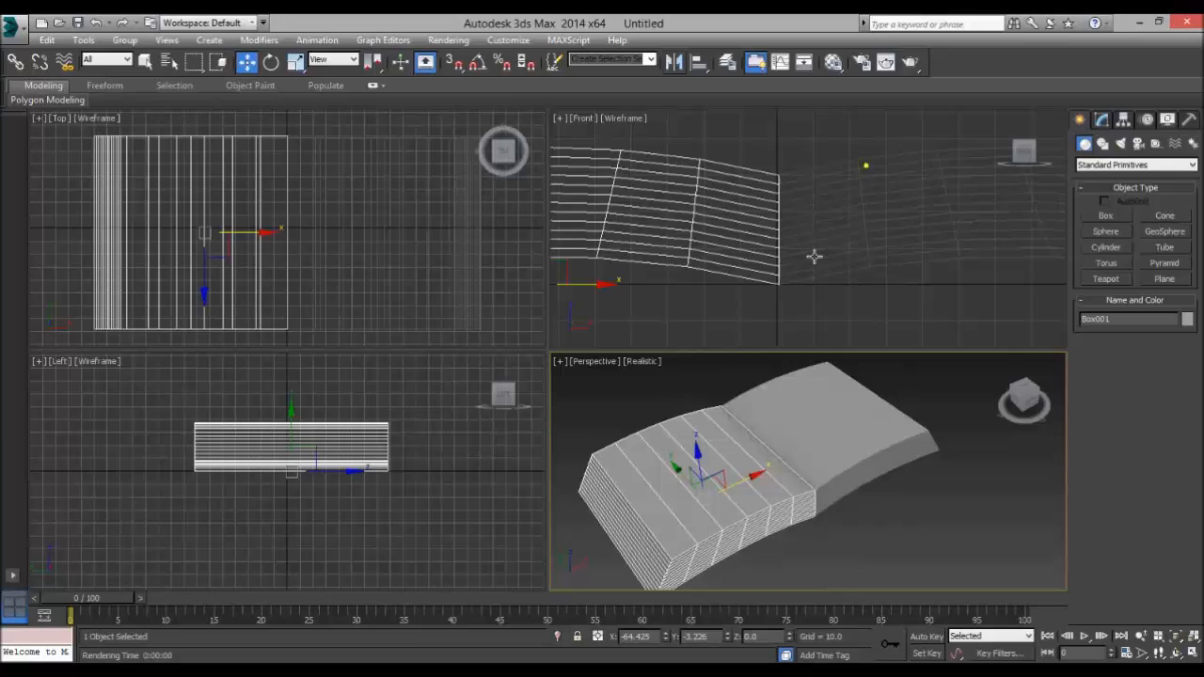
Select both halves and render a close-up of the book's outer corner in the Perspective view, closing the render after viewing.
left_click(873, 335)
scroll(854, 298, "down", 4)
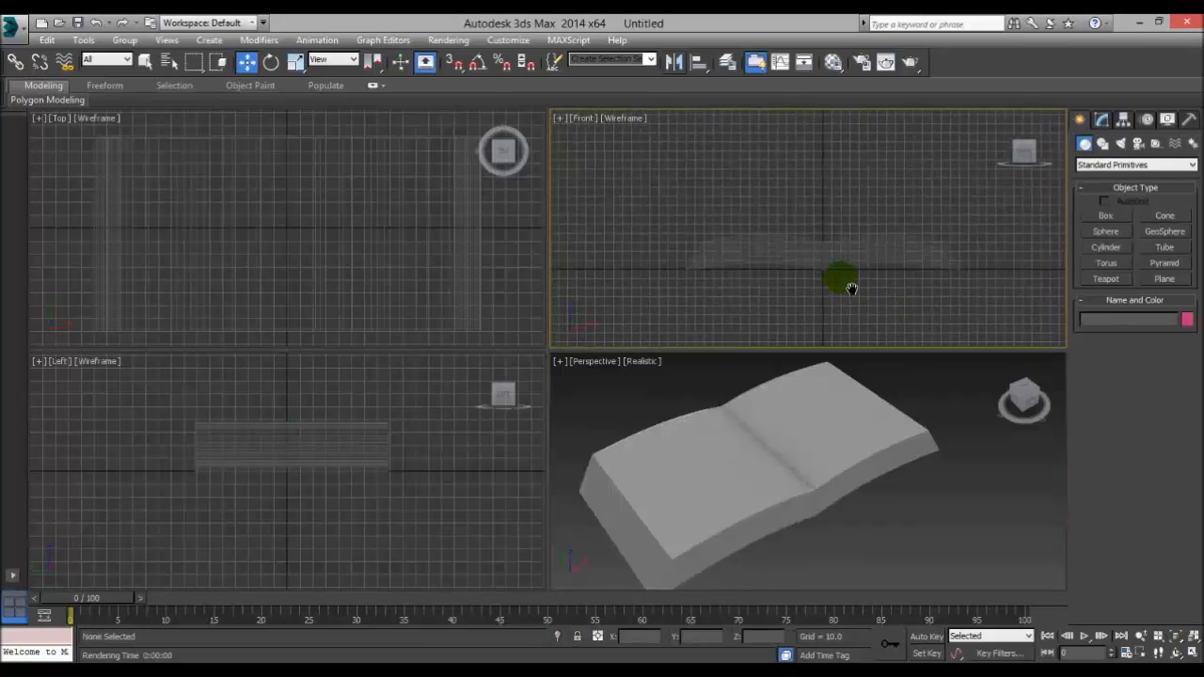
left_click_drag(866, 271, 867, 271)
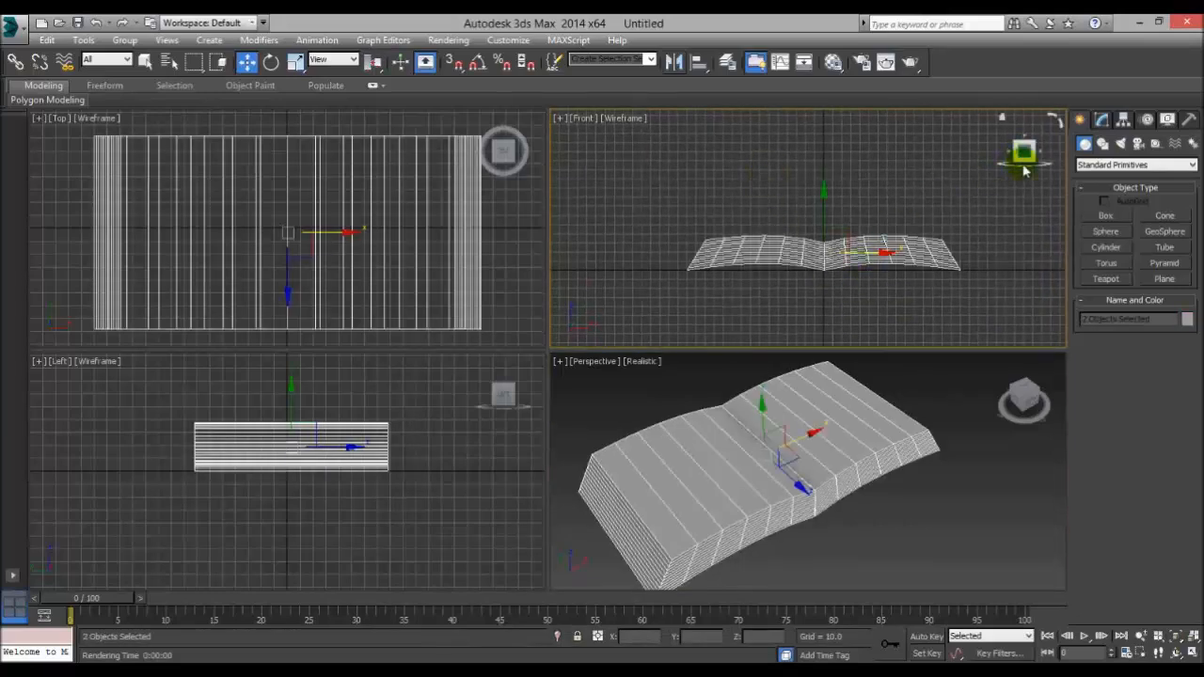
middle_click_drag(862, 548, 925, 497)
scroll(852, 483, "up", 8)
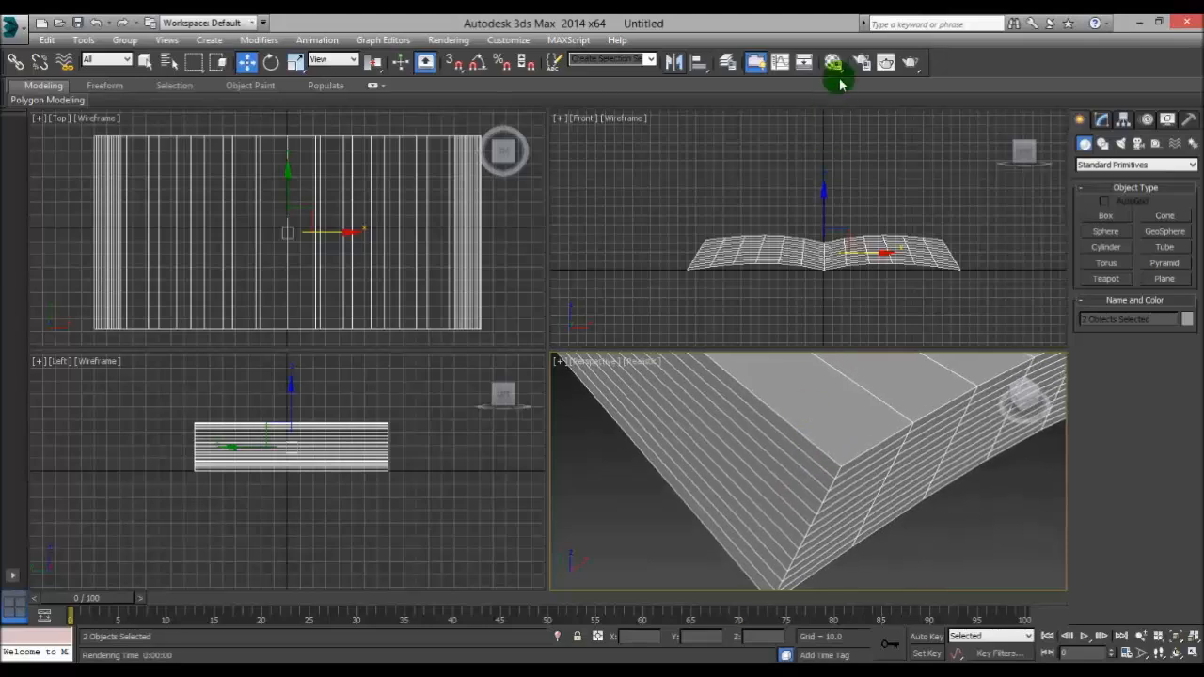
left_click(911, 61)
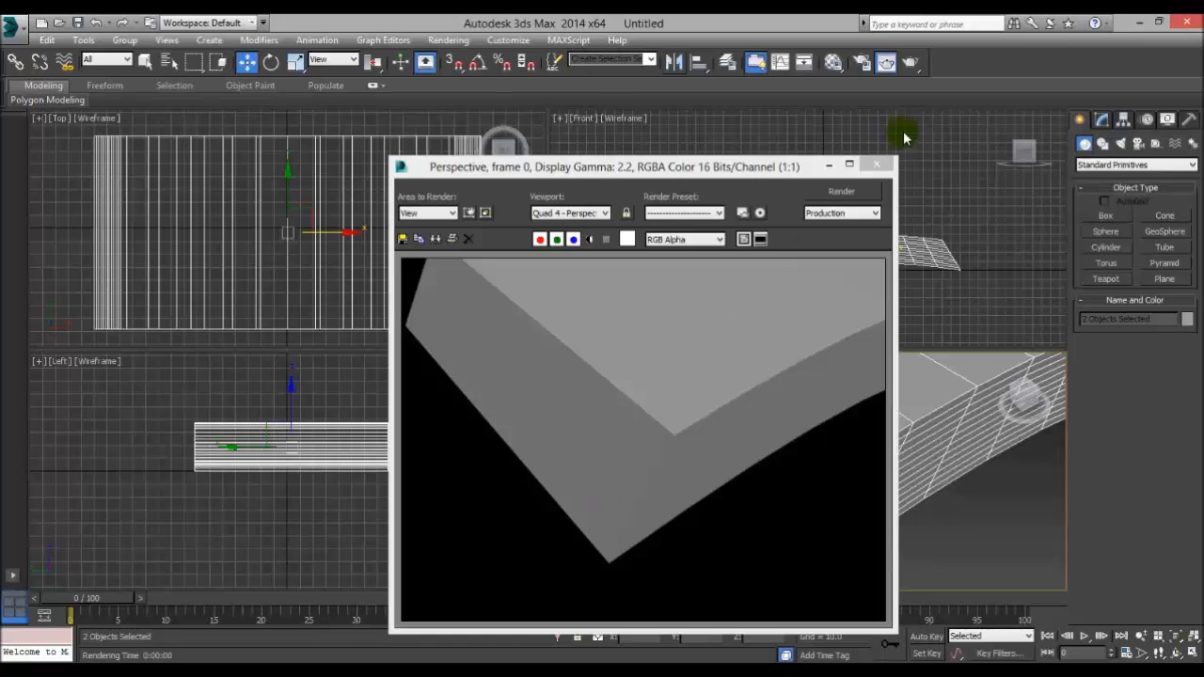
left_click(878, 165)
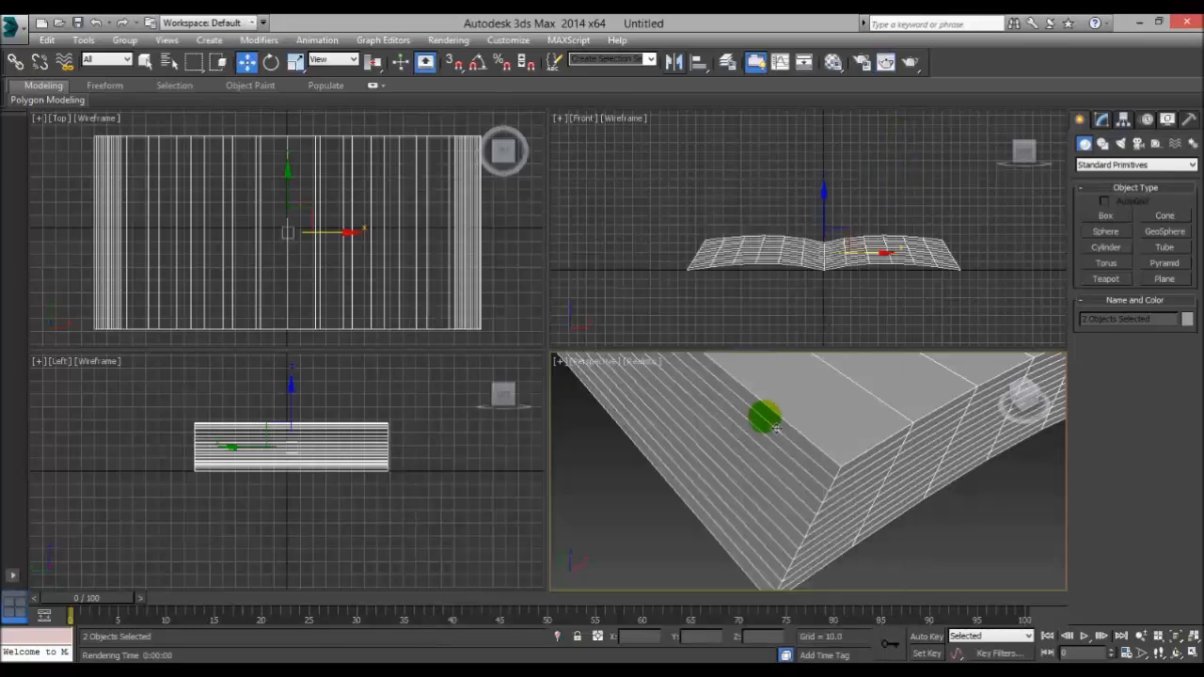
Select only the left half of the book in the Front view.
middle_click_drag(916, 497, 755, 422, "alt")
middle_click_drag(847, 445, 887, 493, "alt")
left_click_drag(701, 141, 761, 297)
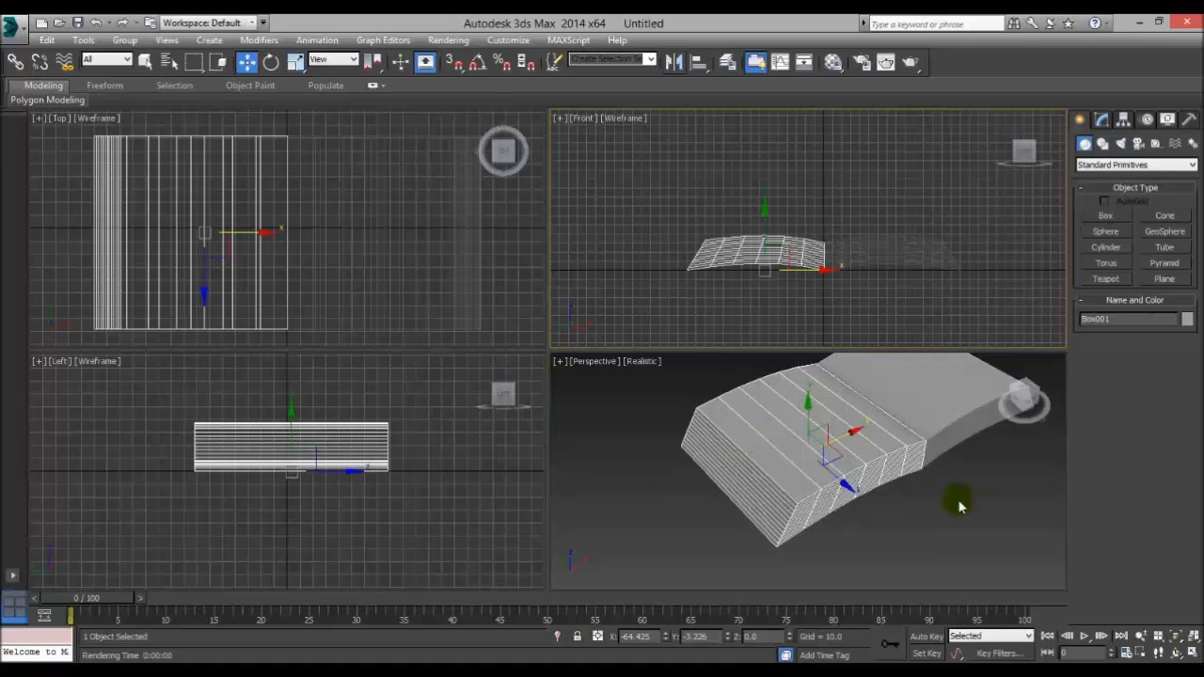
scroll(950, 498, "up", 5)
middle_click_drag(885, 481, 922, 499)
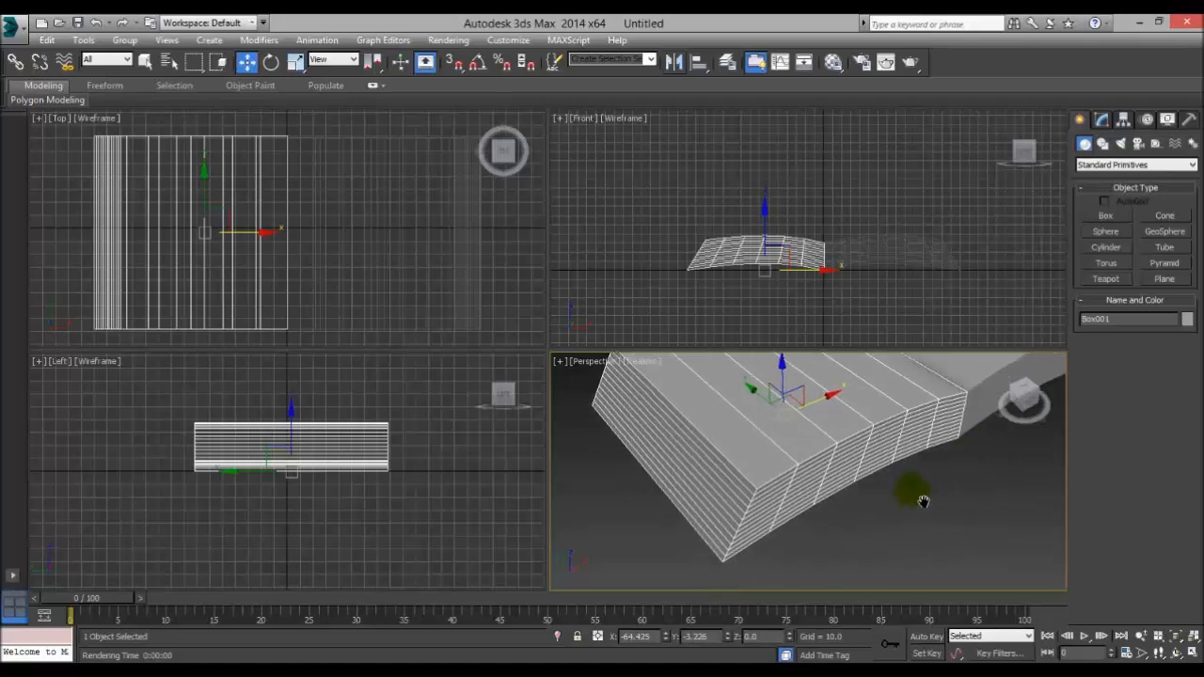
right_click(830, 436)
mouse_move(946, 569)
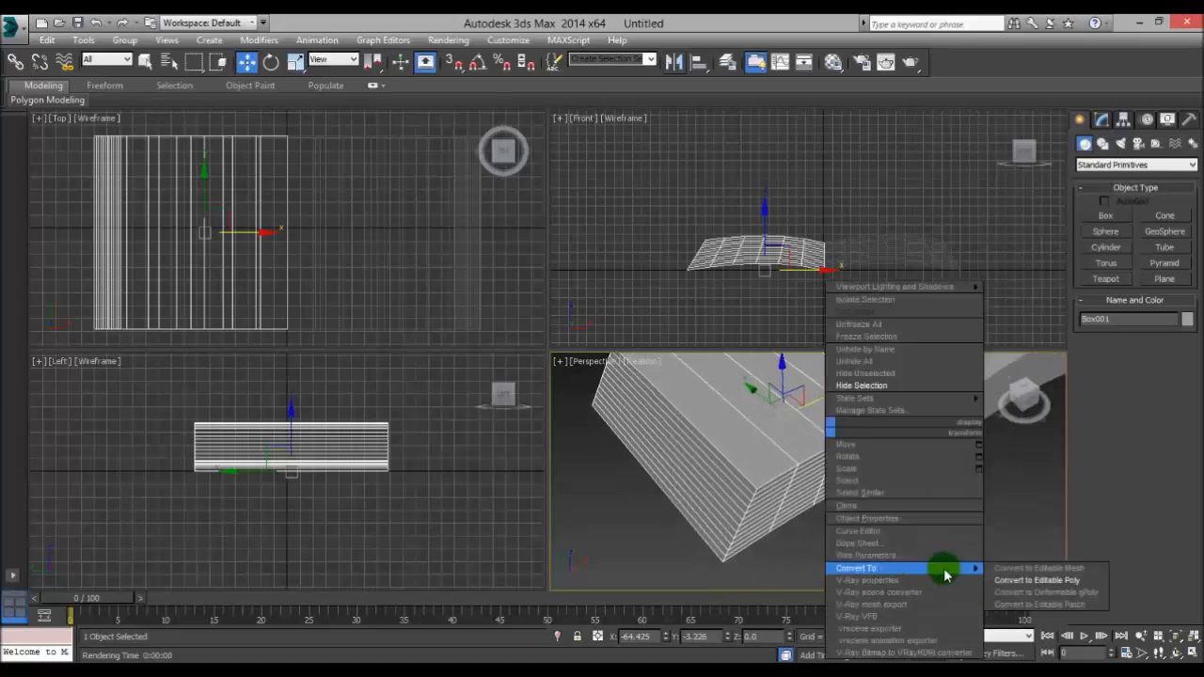
left_click(1011, 582)
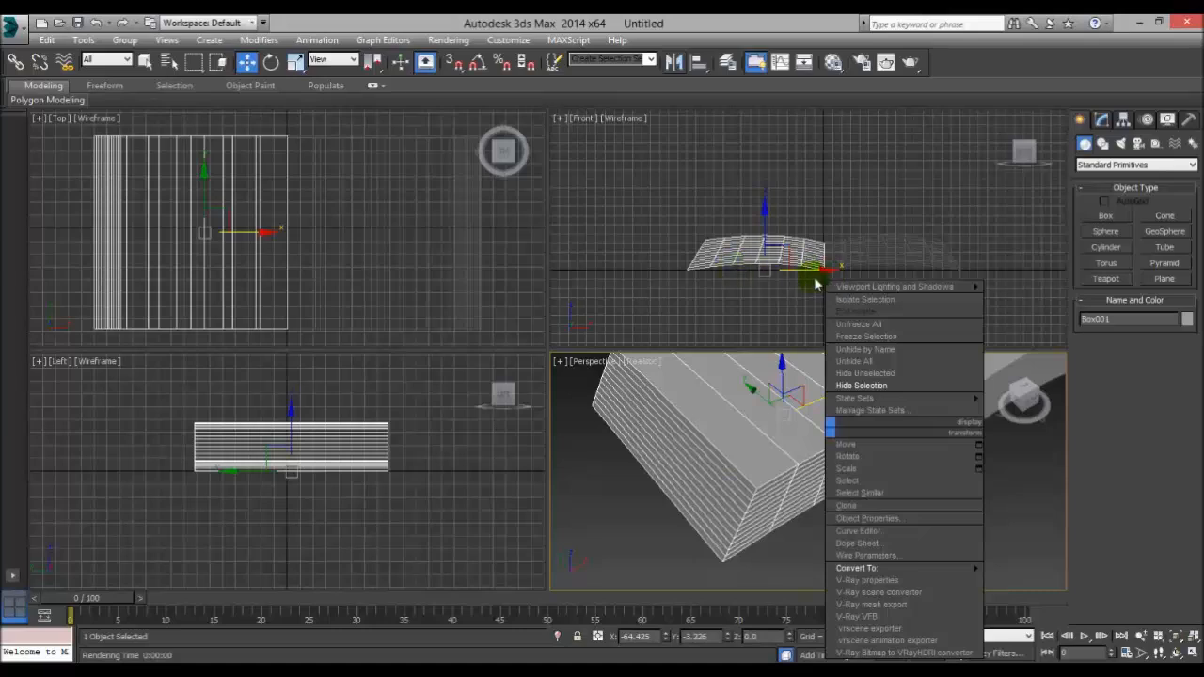
mouse_move(972, 571)
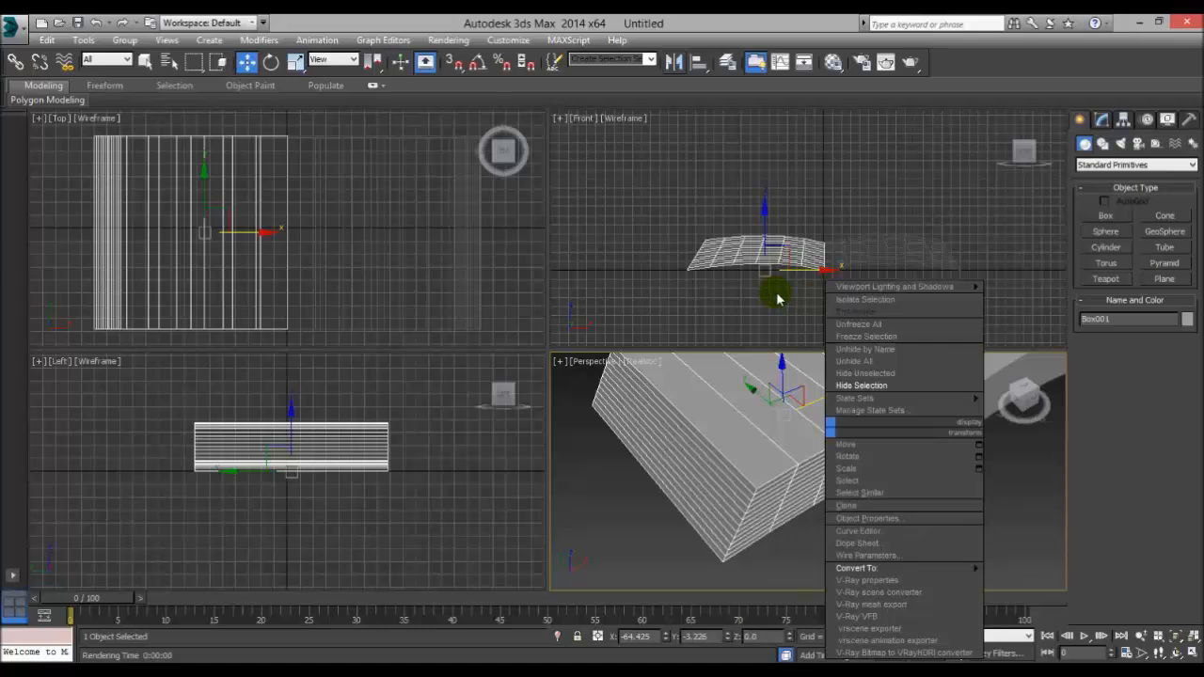
left_click(1100, 119)
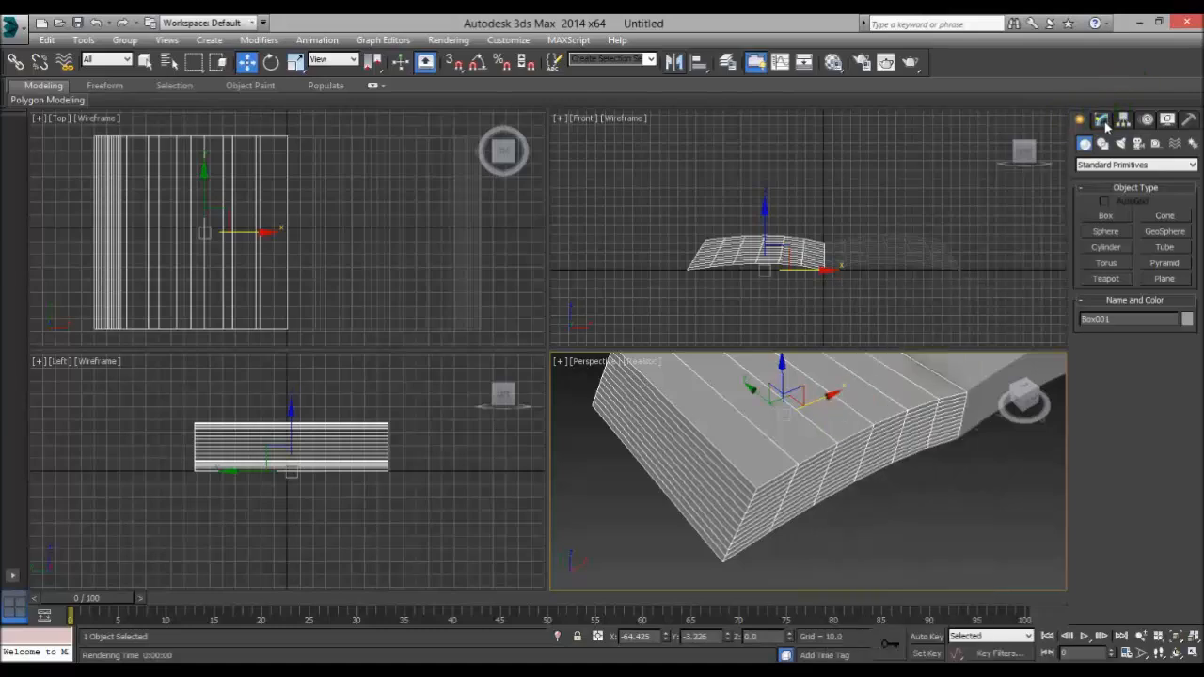
Examine the left half's FFD modifier stack and its lattice in the Front view.
left_click(1101, 119)
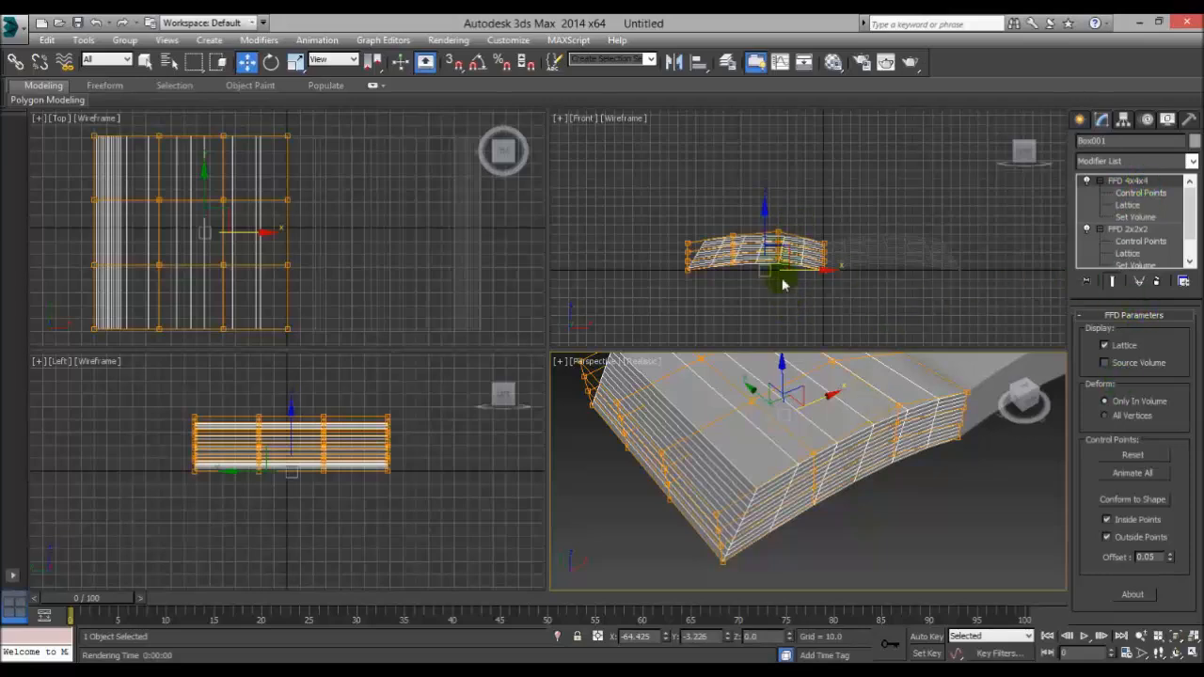
scroll(784, 286, "up", 3)
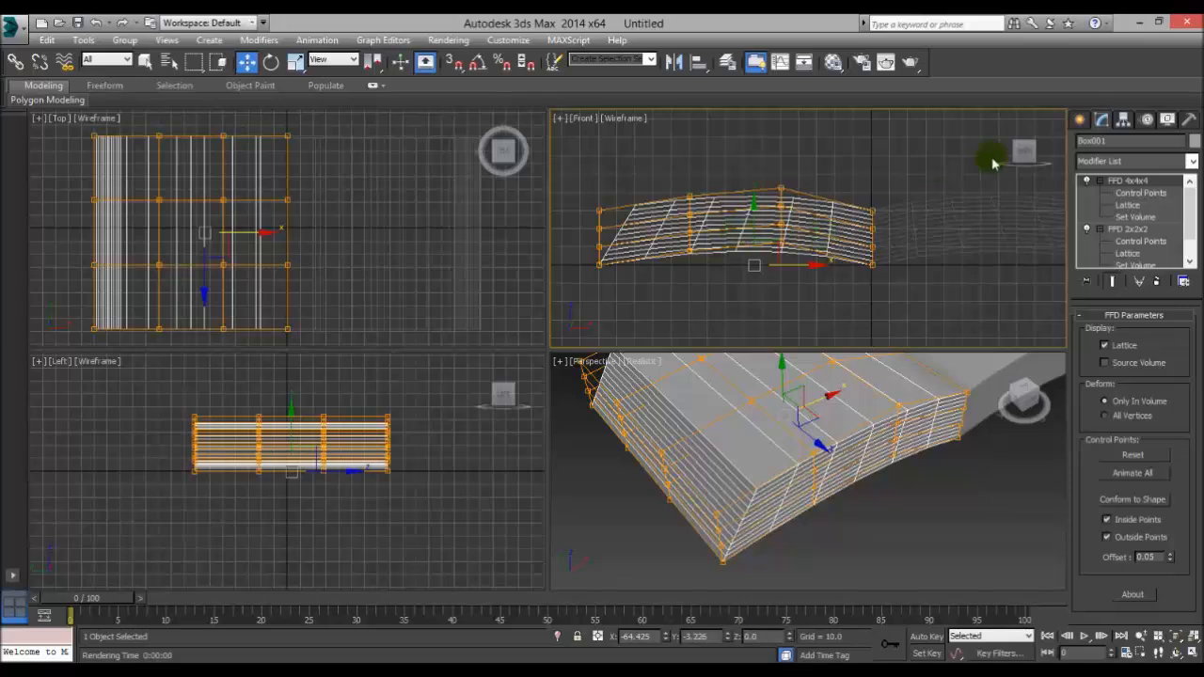
left_click(1079, 120)
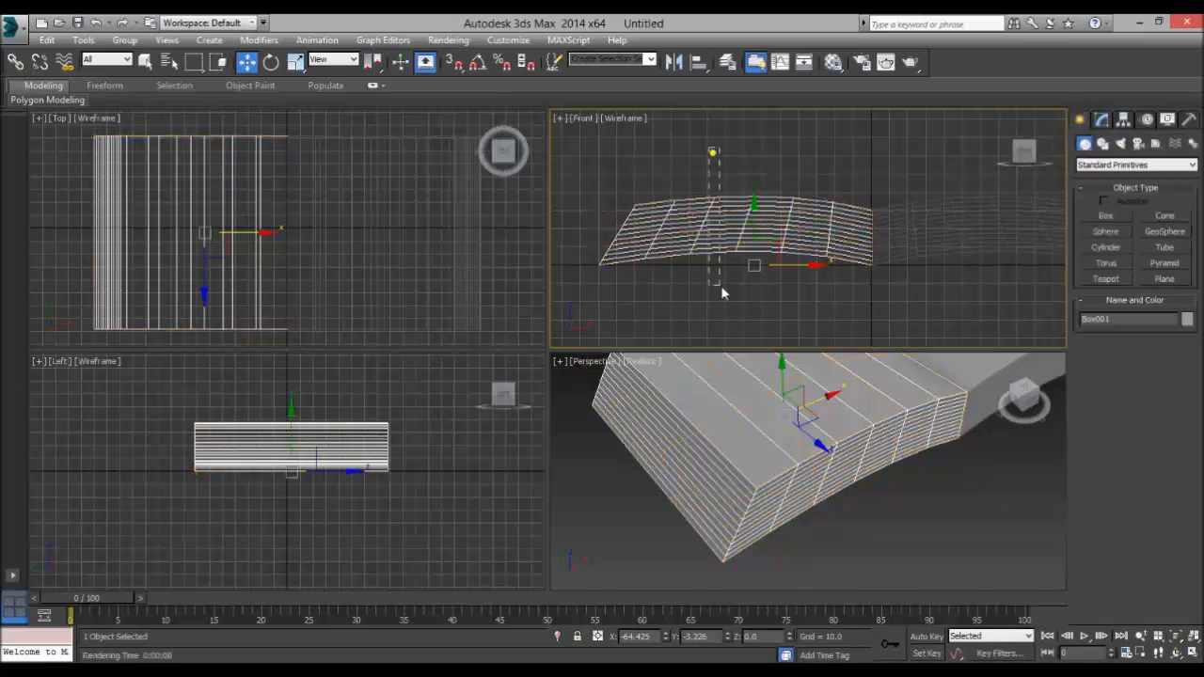
Convert the left half of the book to an Editable Poly and enter Edge sub-object level.
left_click(747, 457)
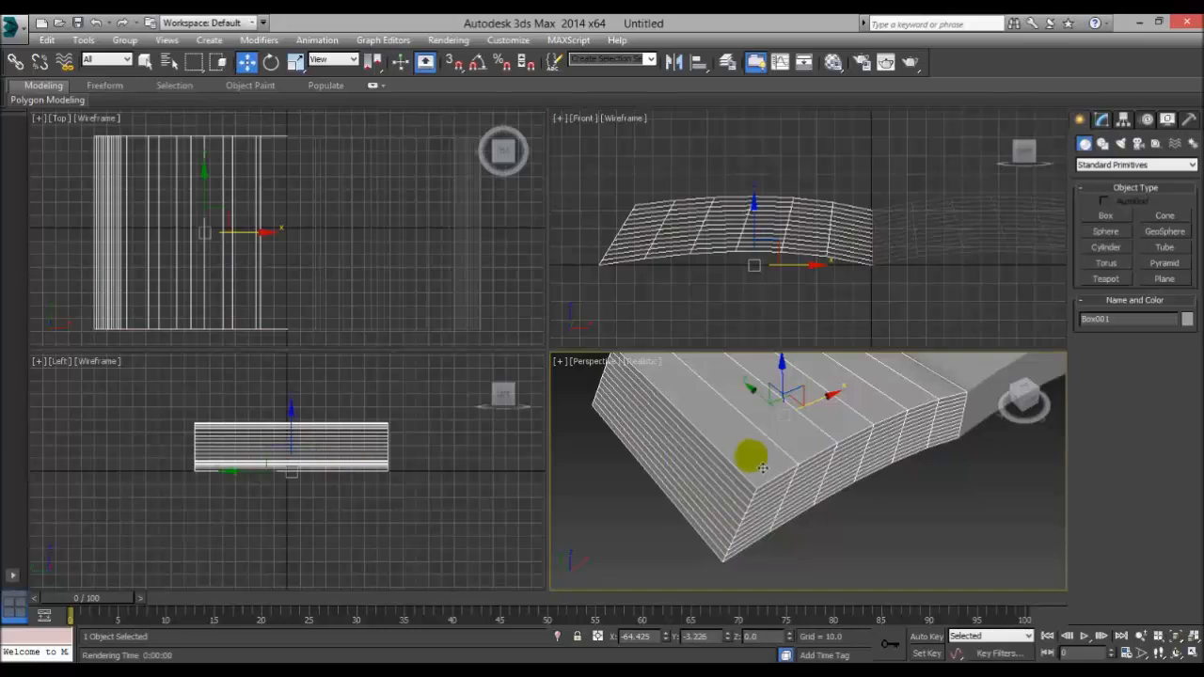
right_click(754, 435)
left_click(884, 574)
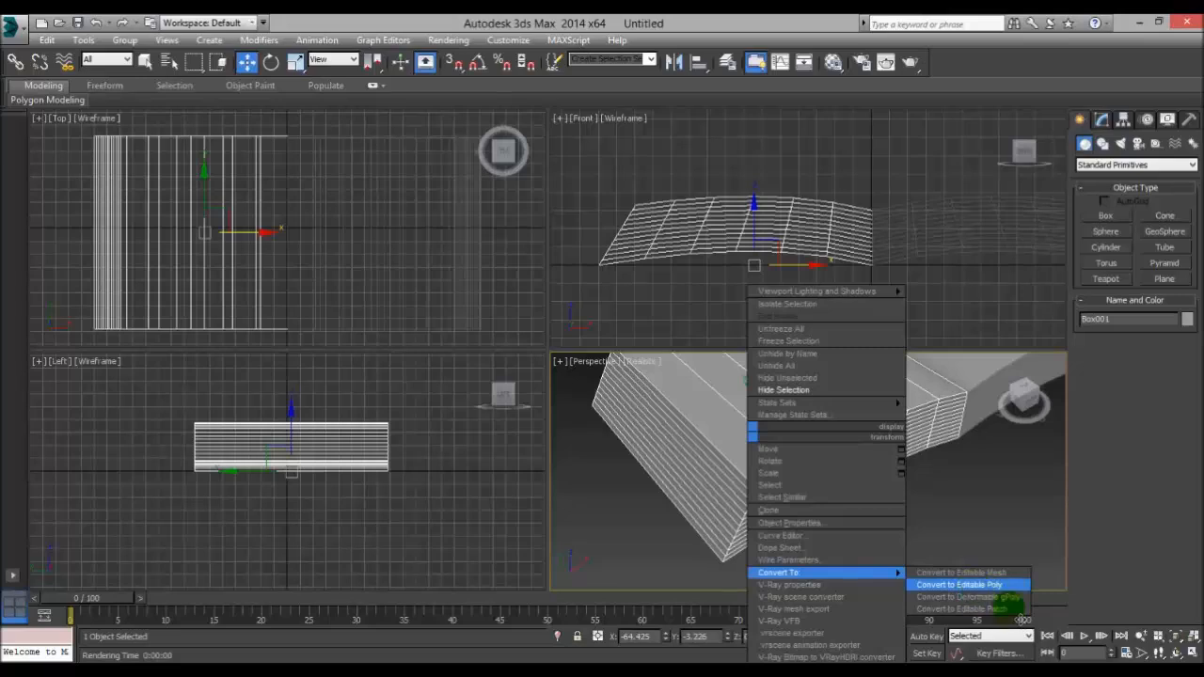
left_click(1016, 587)
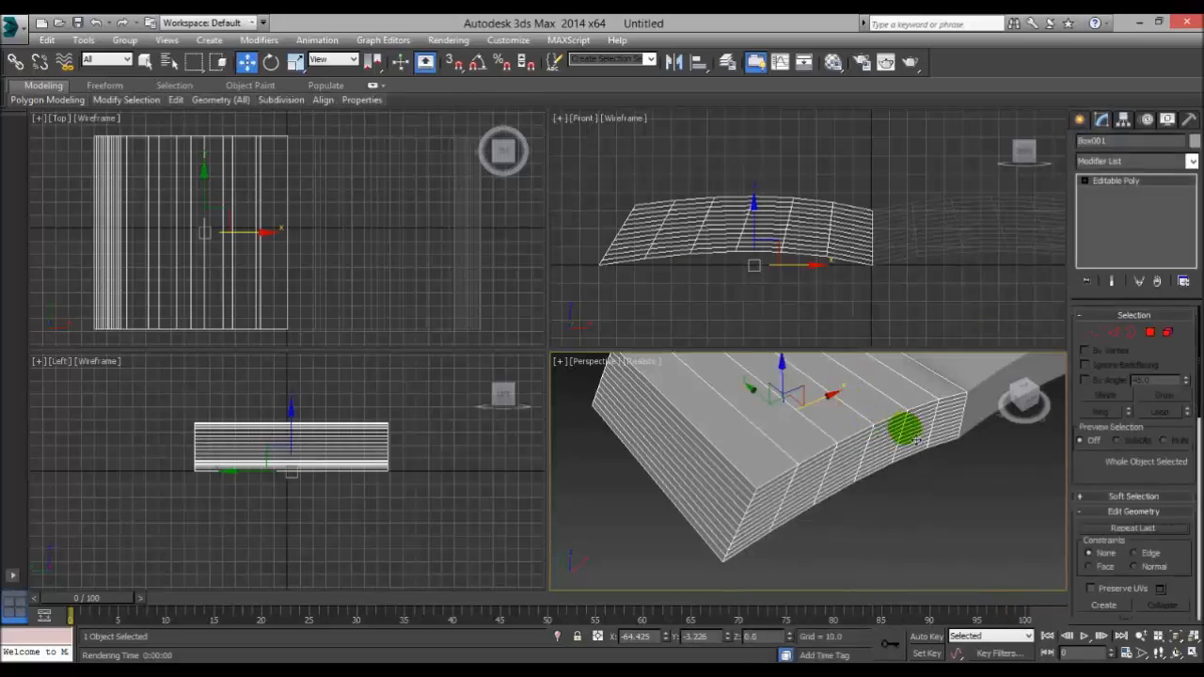
left_click(1118, 336)
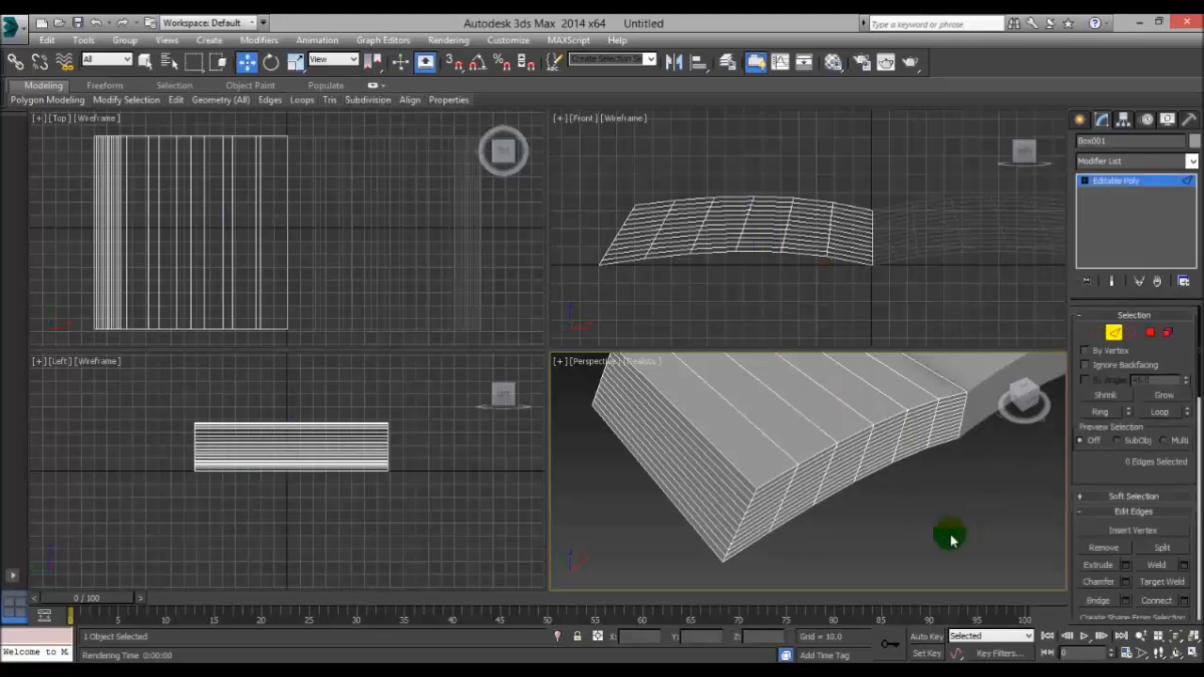
Try to select the lengthwise page edges on the left half's outer face in the maximized Perspective view.
mouse_move(946, 537)
middle_mouse_down("alt")
mouse_move(959, 518)
mouse_move(964, 530)
middle_mouse_up("alt")
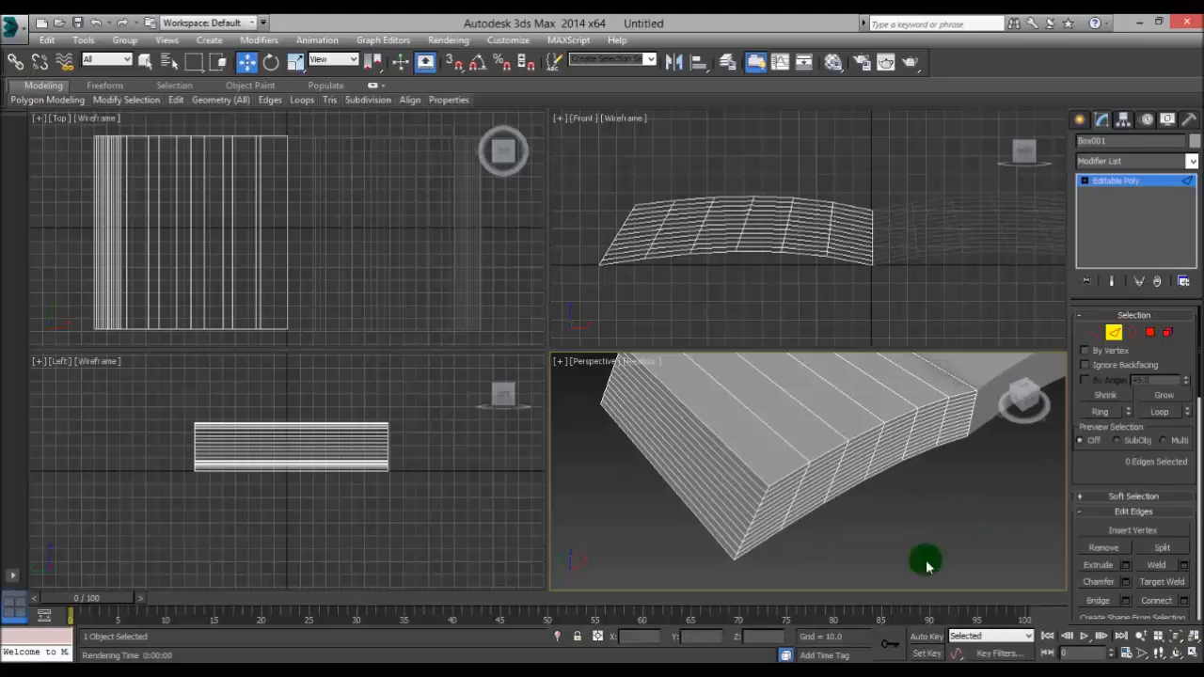
left_click(1191, 654)
middle_click_drag(689, 481, 878, 479, "alt")
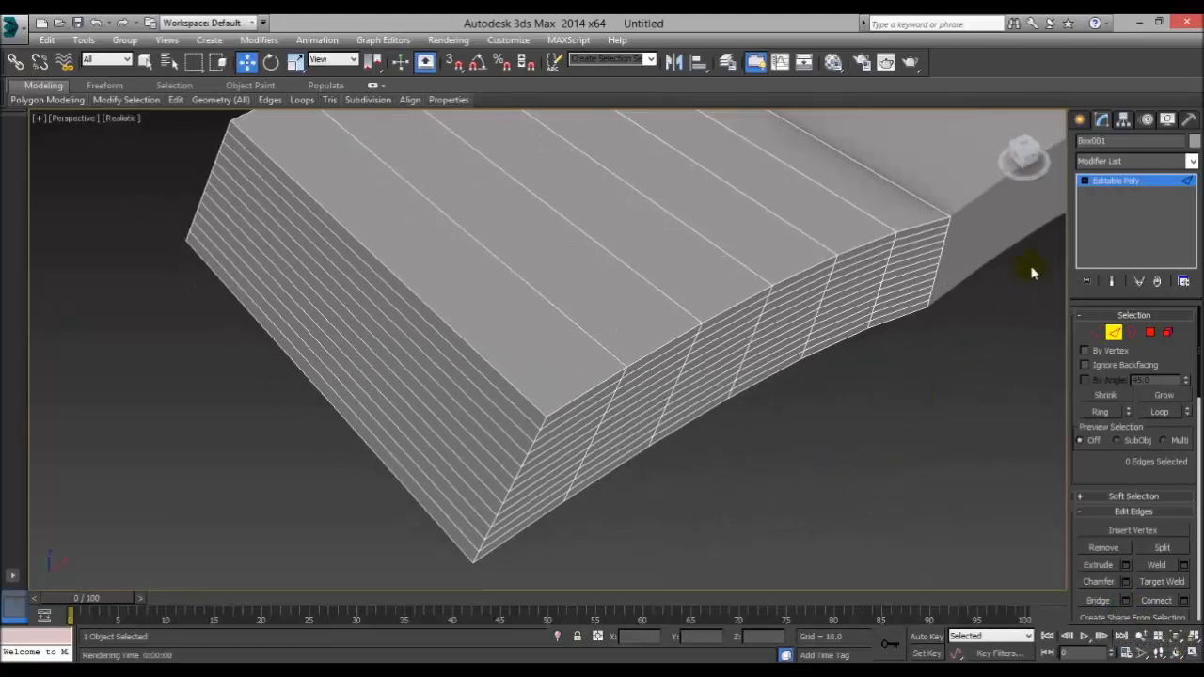
left_click(1023, 146)
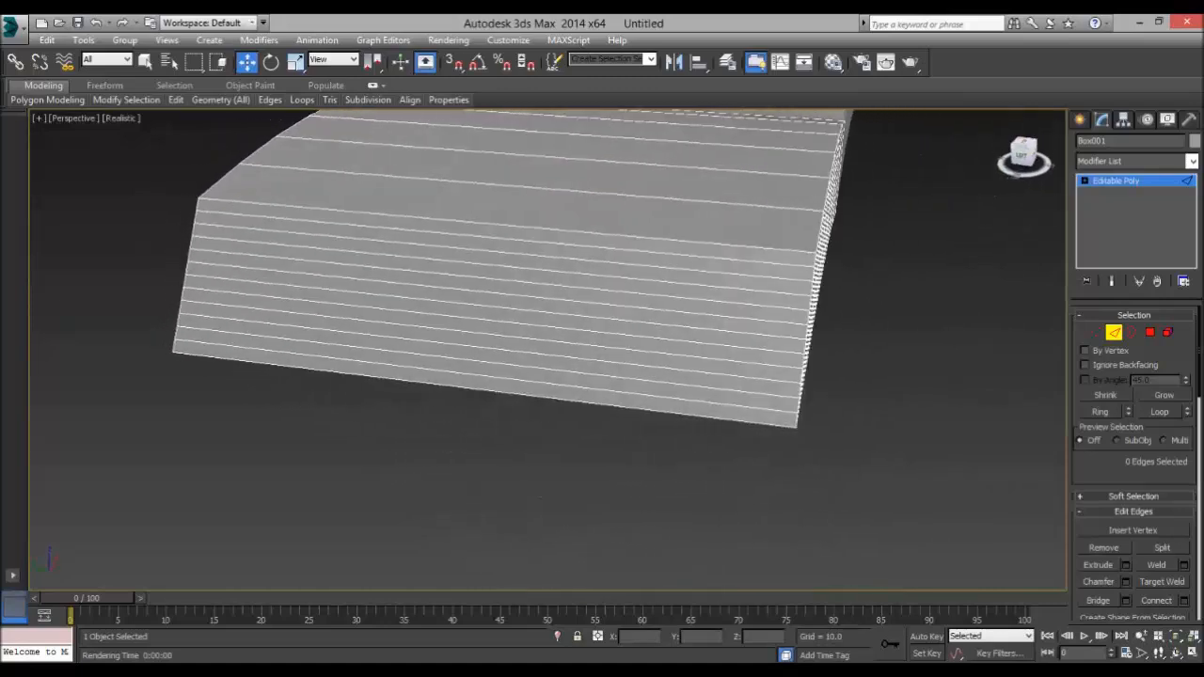
mouse_move(983, 301)
middle_mouse_down("alt")
mouse_move(962, 376)
mouse_move(744, 349)
middle_mouse_up("alt")
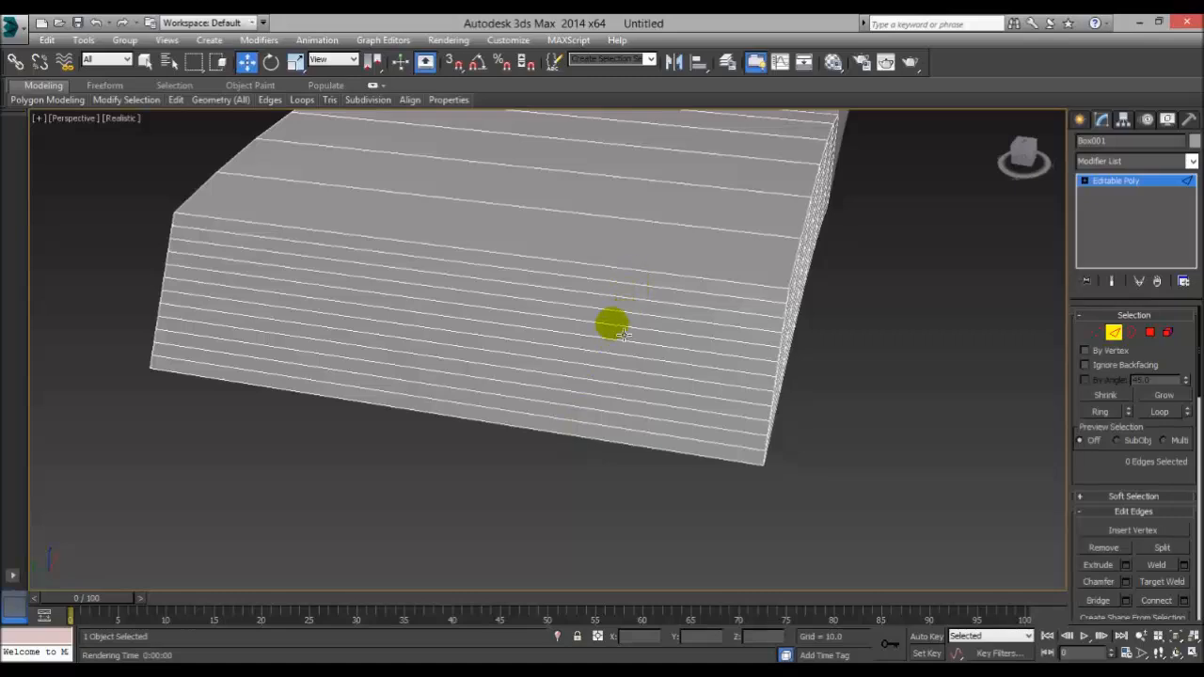
left_click_drag(551, 500, 654, 283)
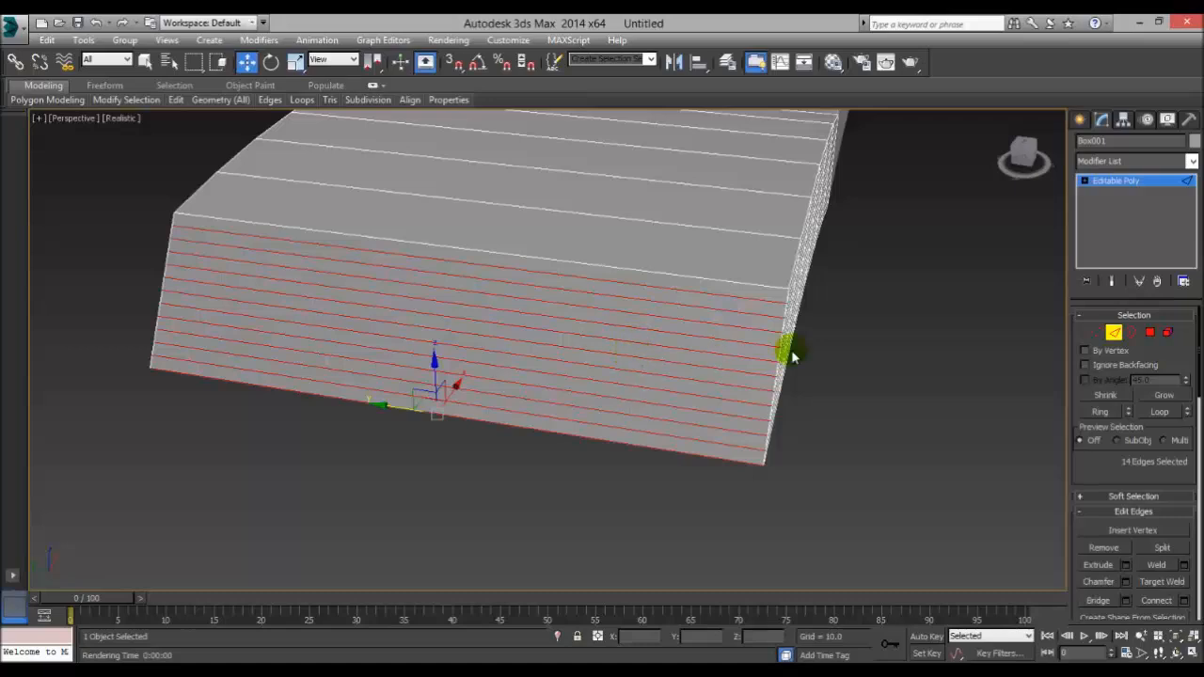
Enable Ignore Backfacing and reselect only the lengthwise page edges on the left half's outer face.
middle_click_drag(920, 331, 900, 345)
middle_click_drag(959, 245, 938, 278)
left_click_drag(1029, 160, 1011, 76)
middle_click_drag(782, 212, 855, 399)
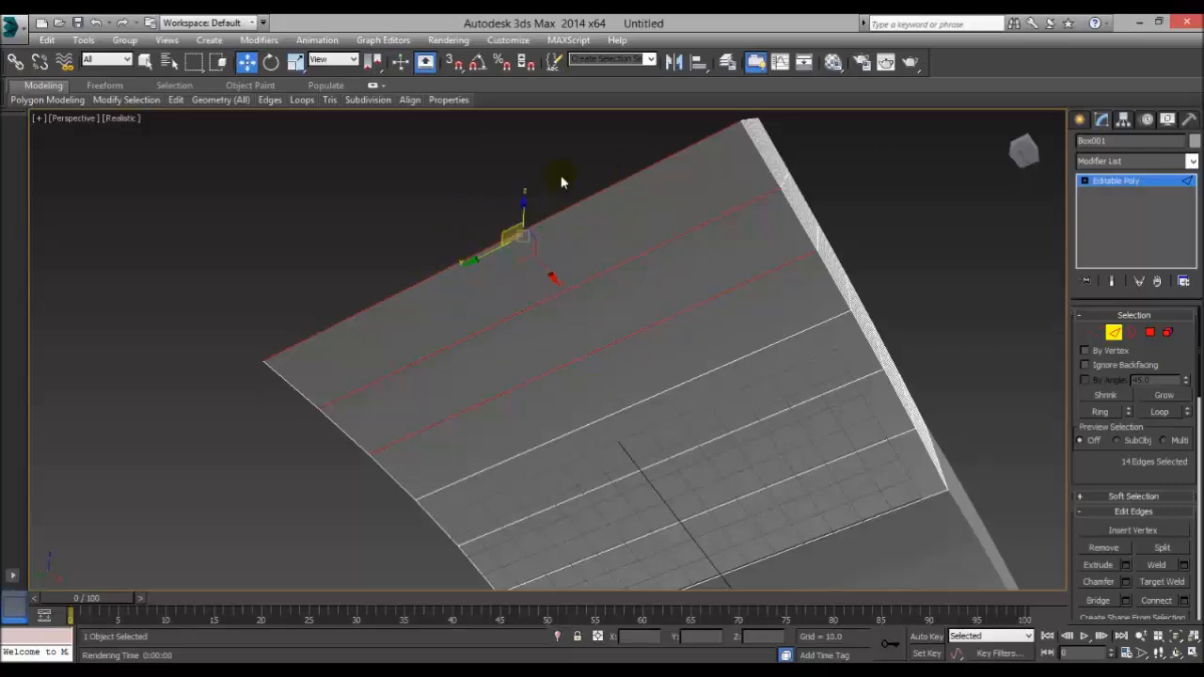
mouse_move(1023, 152)
left_mouse_down()
mouse_move(1027, 215)
mouse_move(1016, 205)
mouse_move(1028, 160)
left_mouse_up()
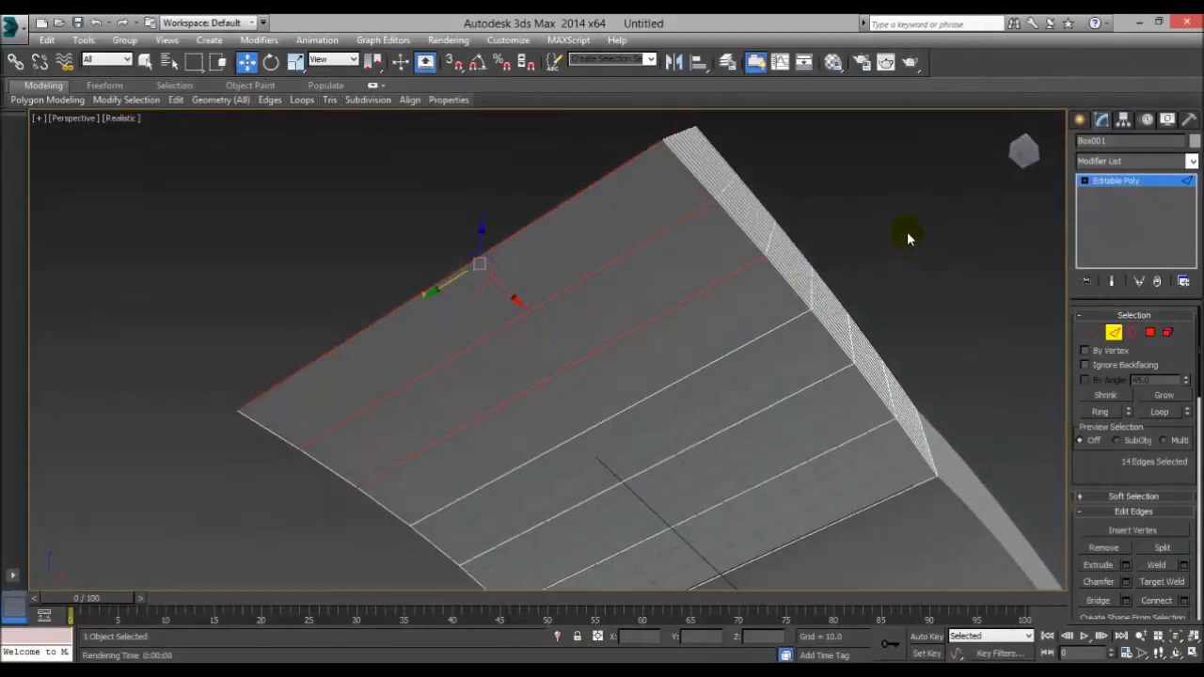
left_click(1087, 366)
left_click_drag(1021, 163, 997, 259)
middle_click_drag(877, 280, 886, 83)
scroll(867, 185, "down", 3)
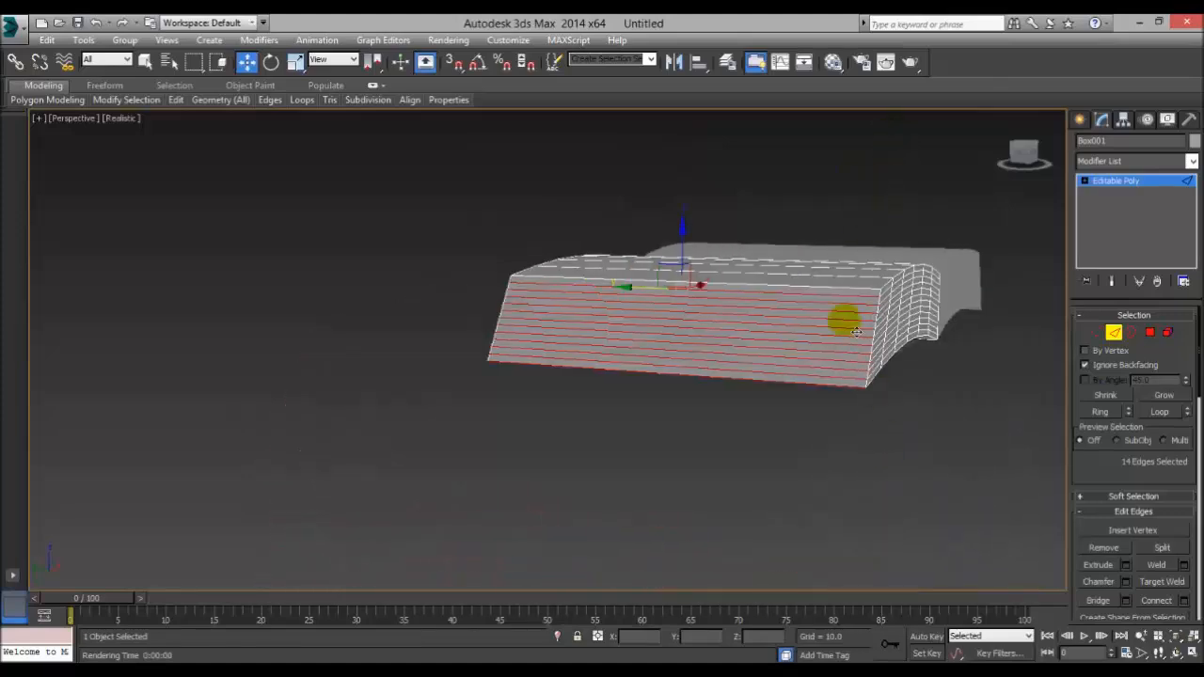
middle_click_drag(913, 376, 838, 421)
left_click_drag(1022, 155, 993, 354)
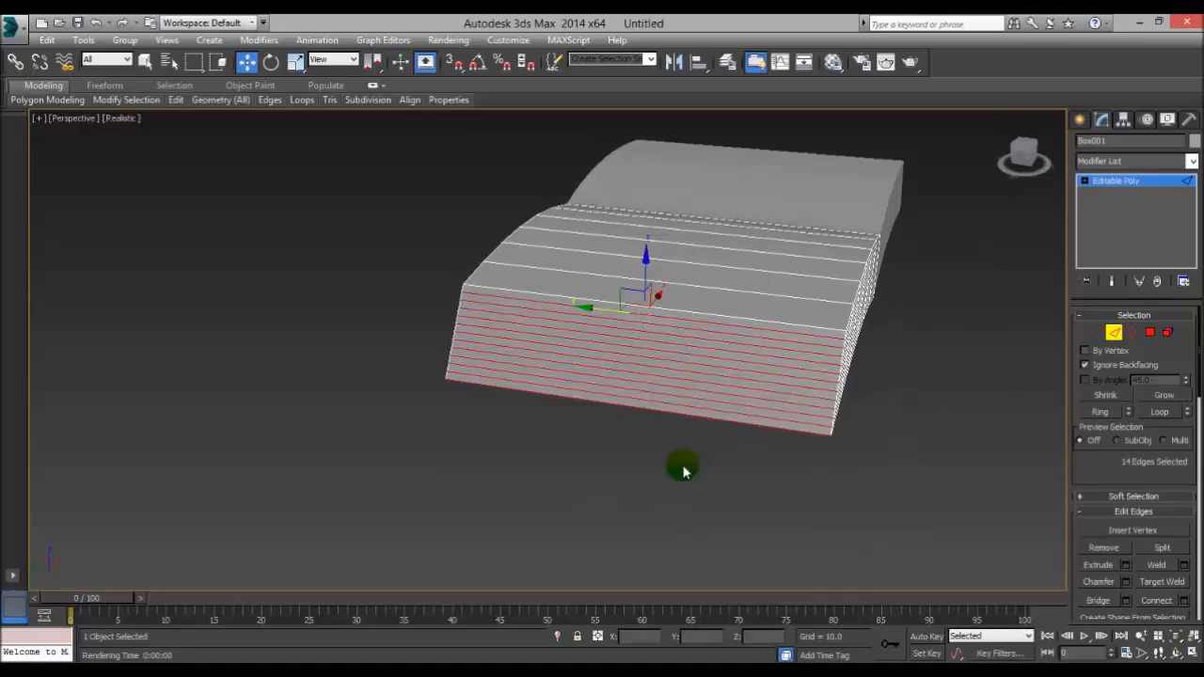
left_click_drag(682, 473, 772, 325)
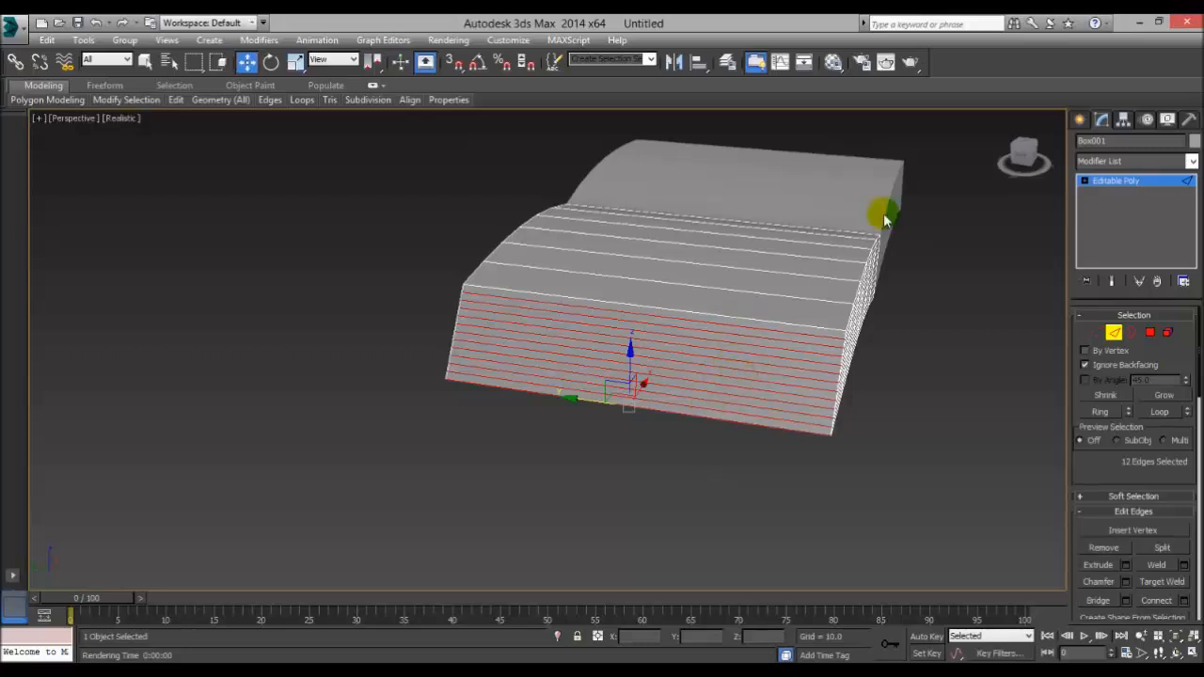
Examine the underside and outer face of the left half to check which edges are selected.
left_click_drag(1023, 165, 883, 315)
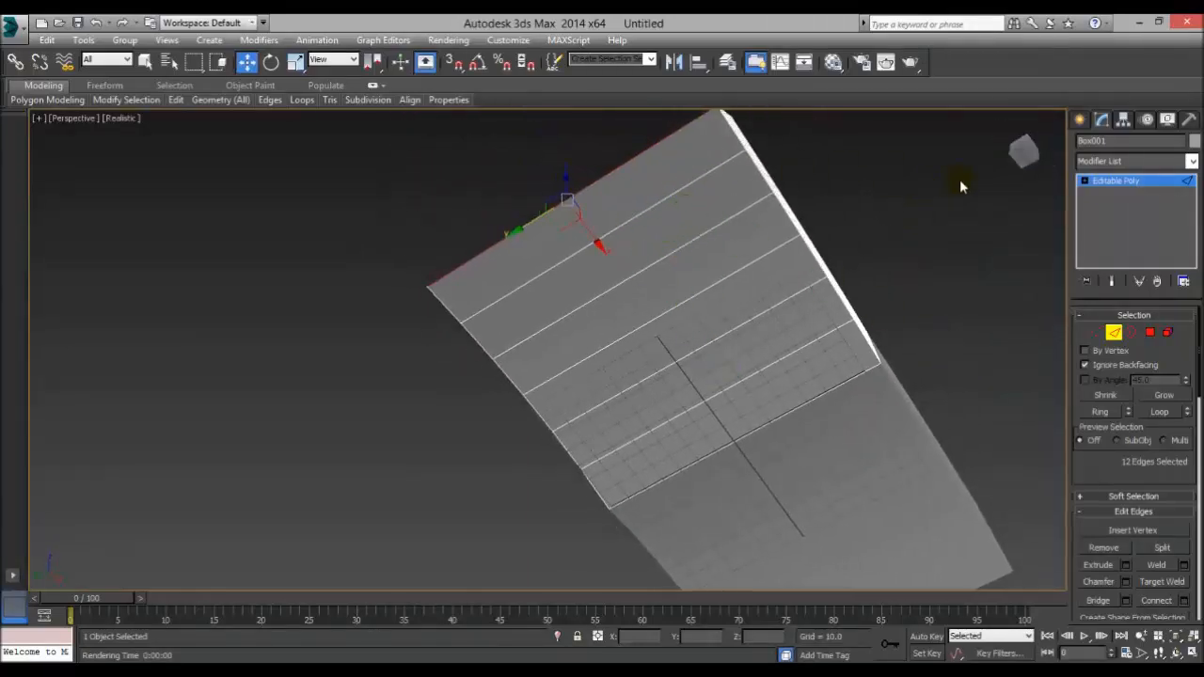
left_click_drag(1025, 158, 1050, 246)
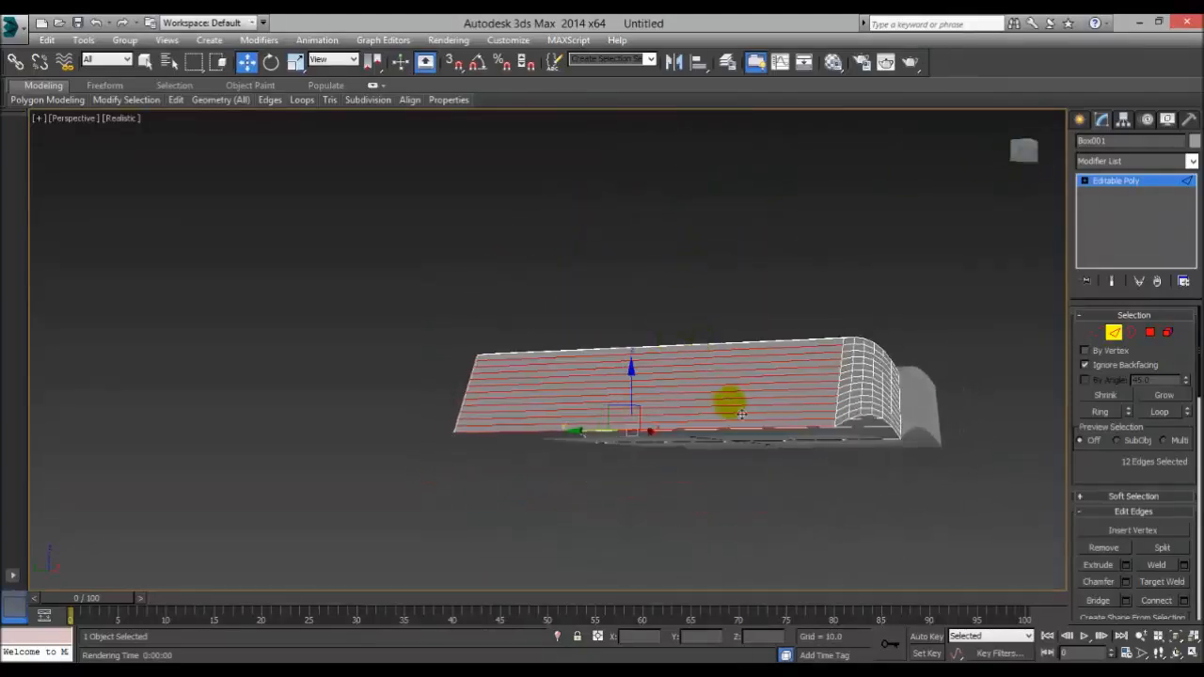
left_click_drag(1026, 153, 1039, 199)
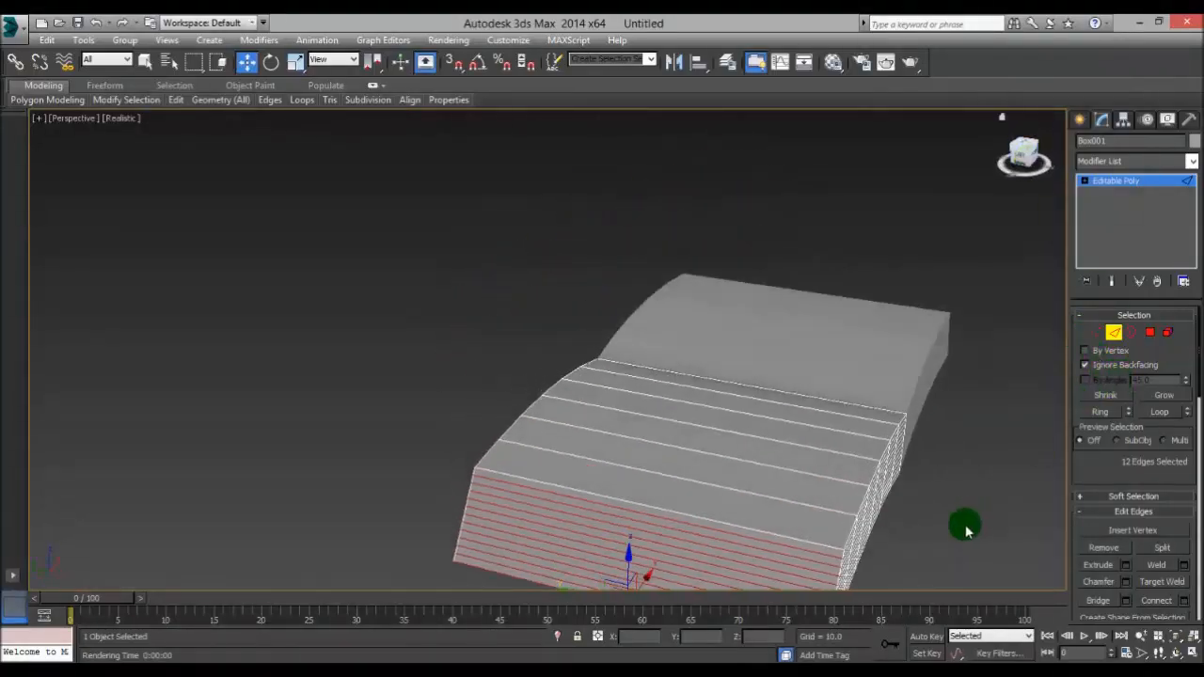
Inspect the selected lengthwise edges on the book's left half from above, below and close up.
middle_click_drag(967, 529, 922, 395)
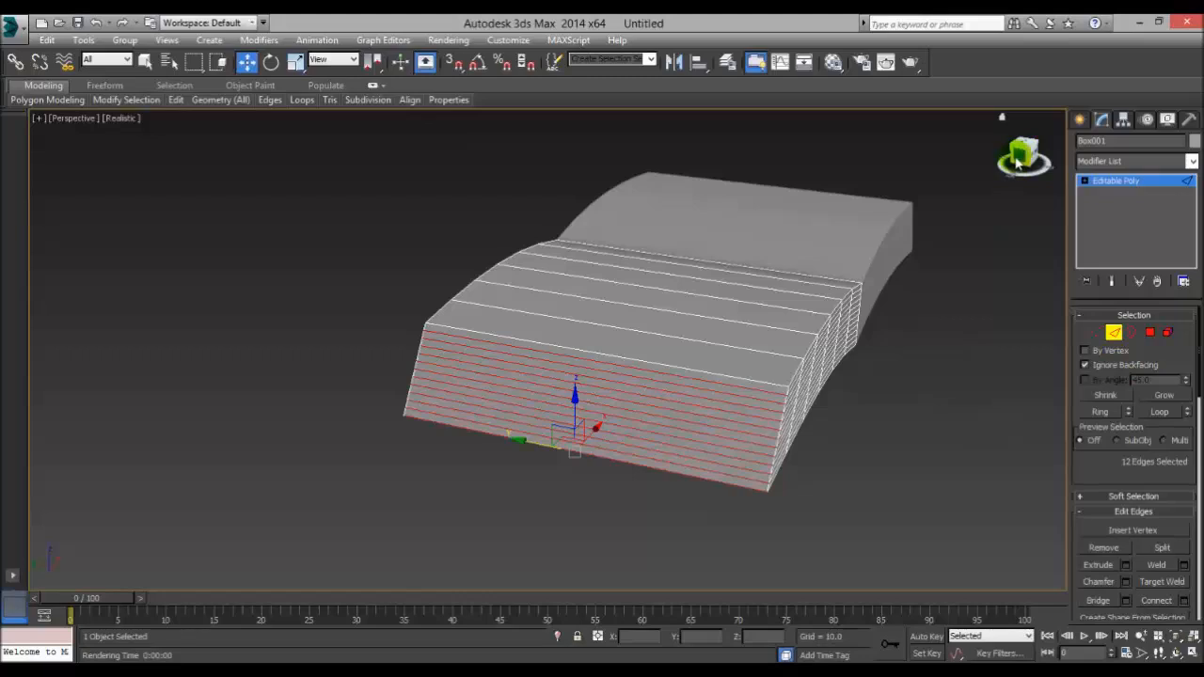
left_click_drag(1018, 151, 960, 264)
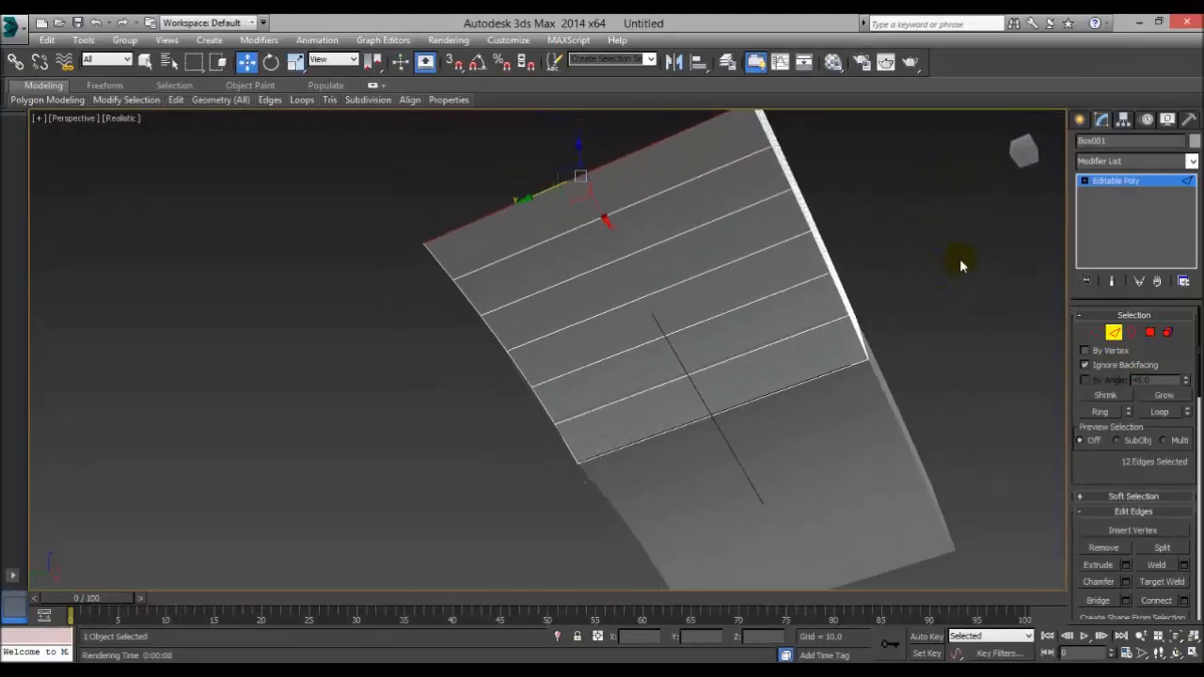
left_click(1023, 153)
left_click_drag(1023, 154, 960, 347)
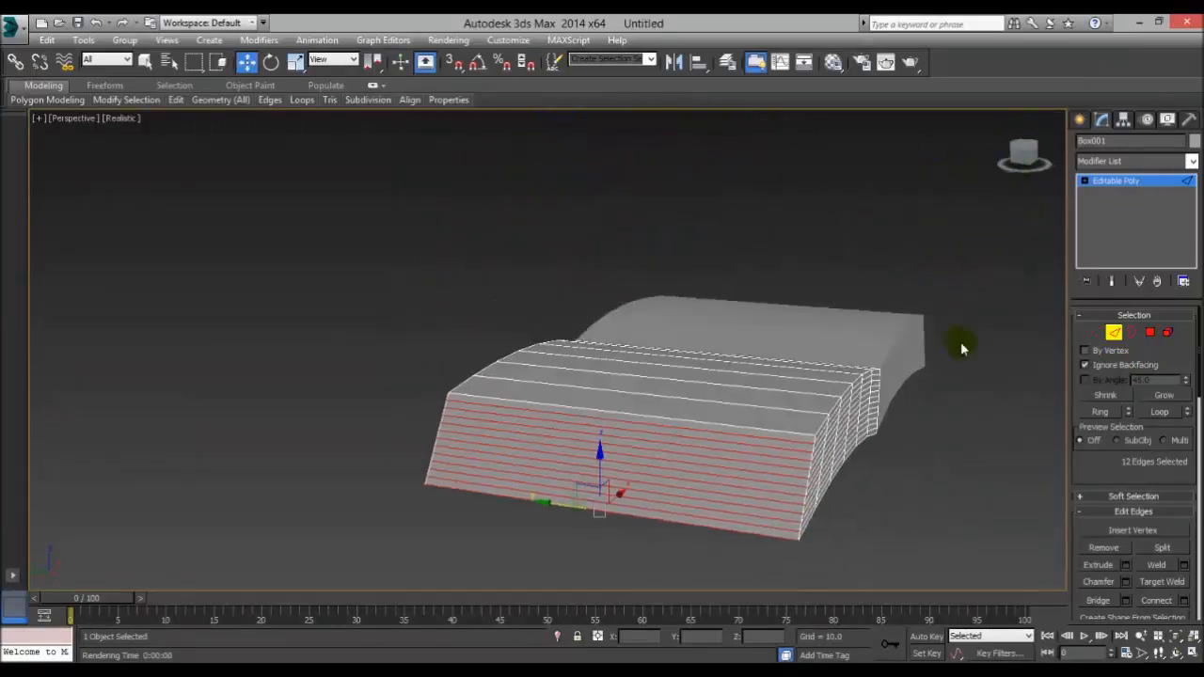
middle_click_drag(960, 347, 961, 301)
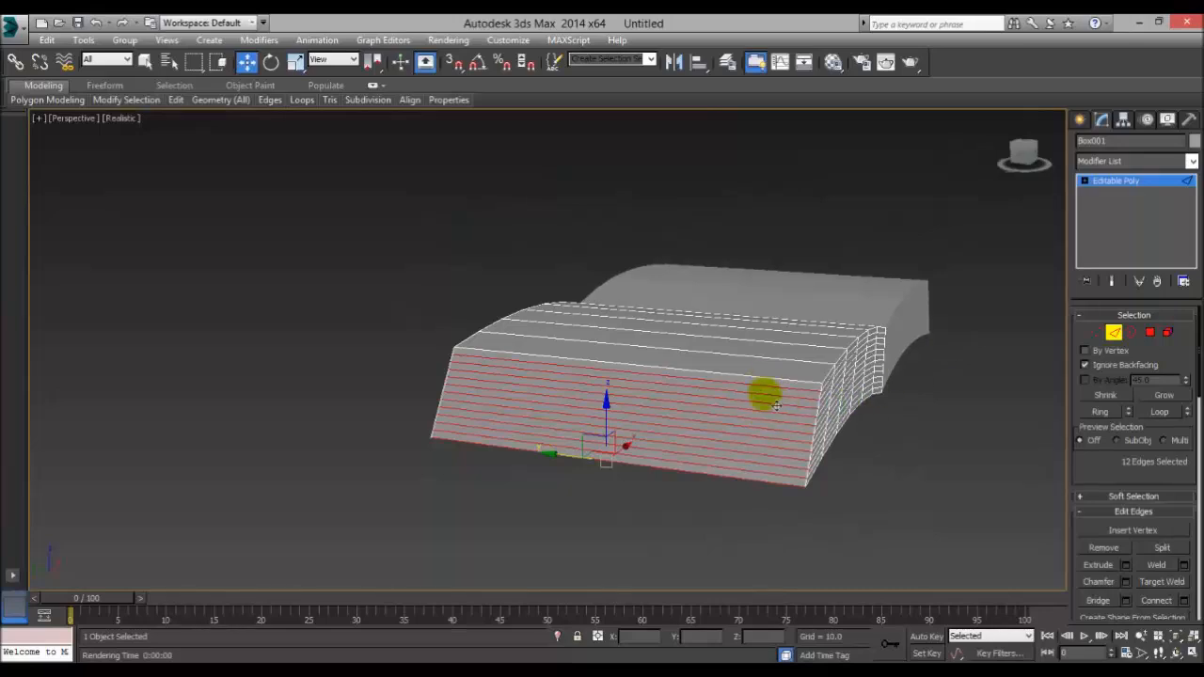
scroll(784, 400, "up", 5)
middle_click_drag(781, 393, 803, 350)
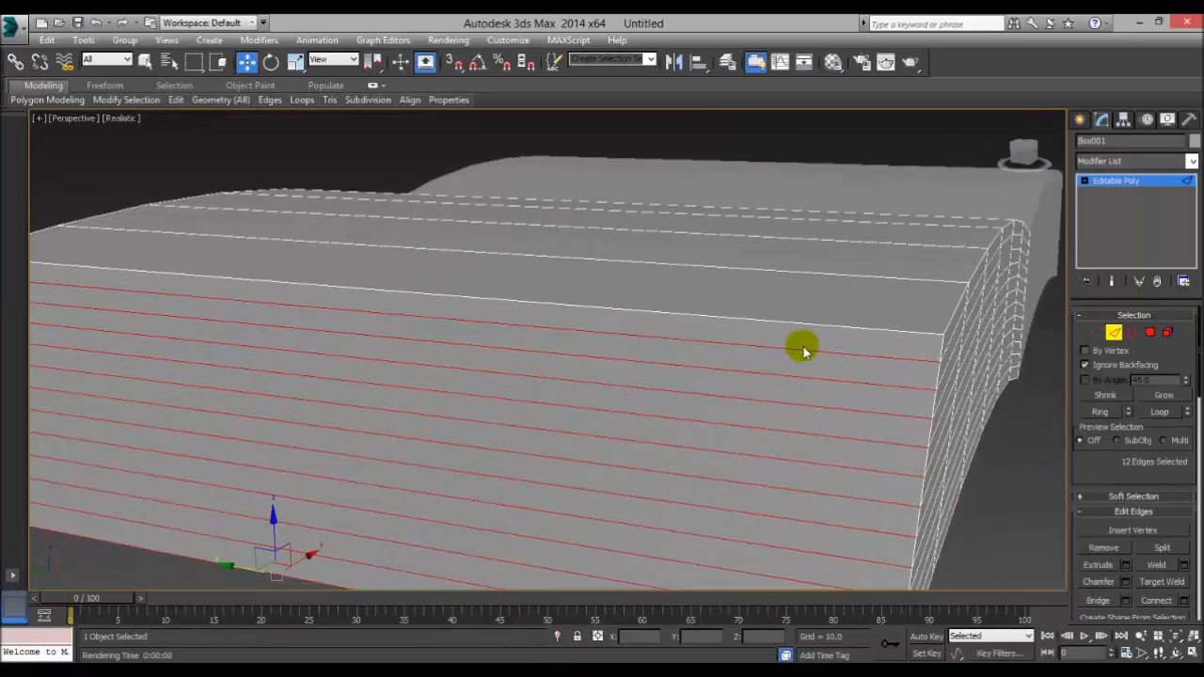
middle_click_drag(742, 398, 793, 329)
scroll(779, 303, "down", 4)
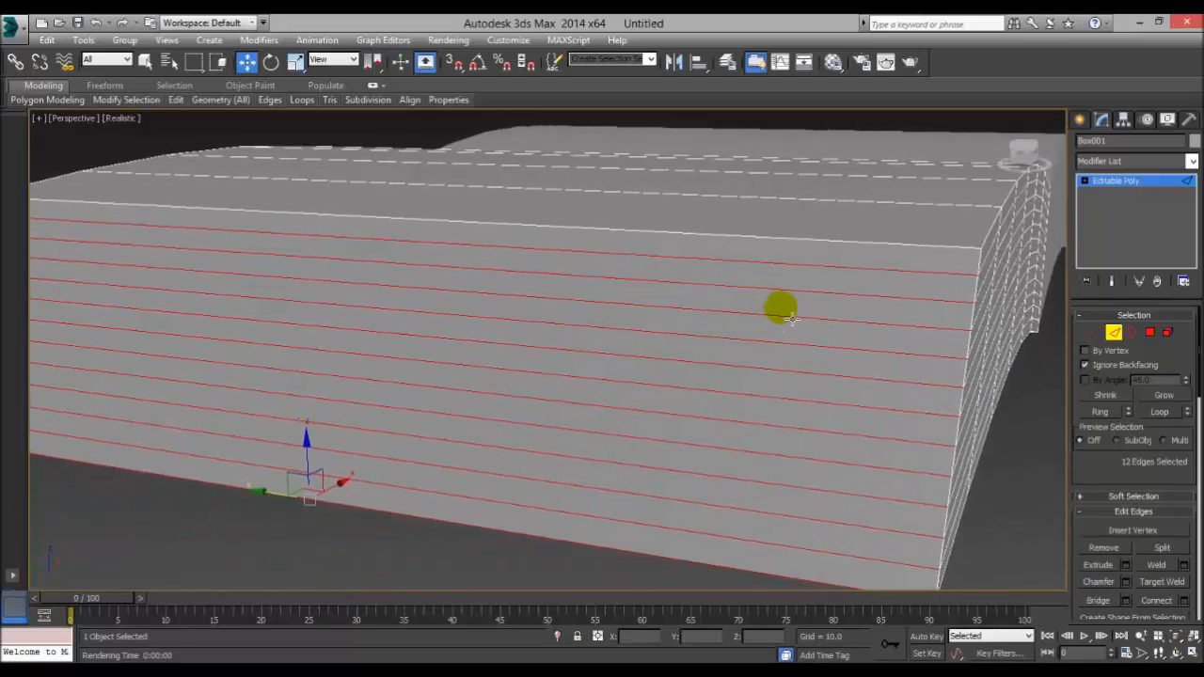
middle_click_drag(952, 411, 898, 443)
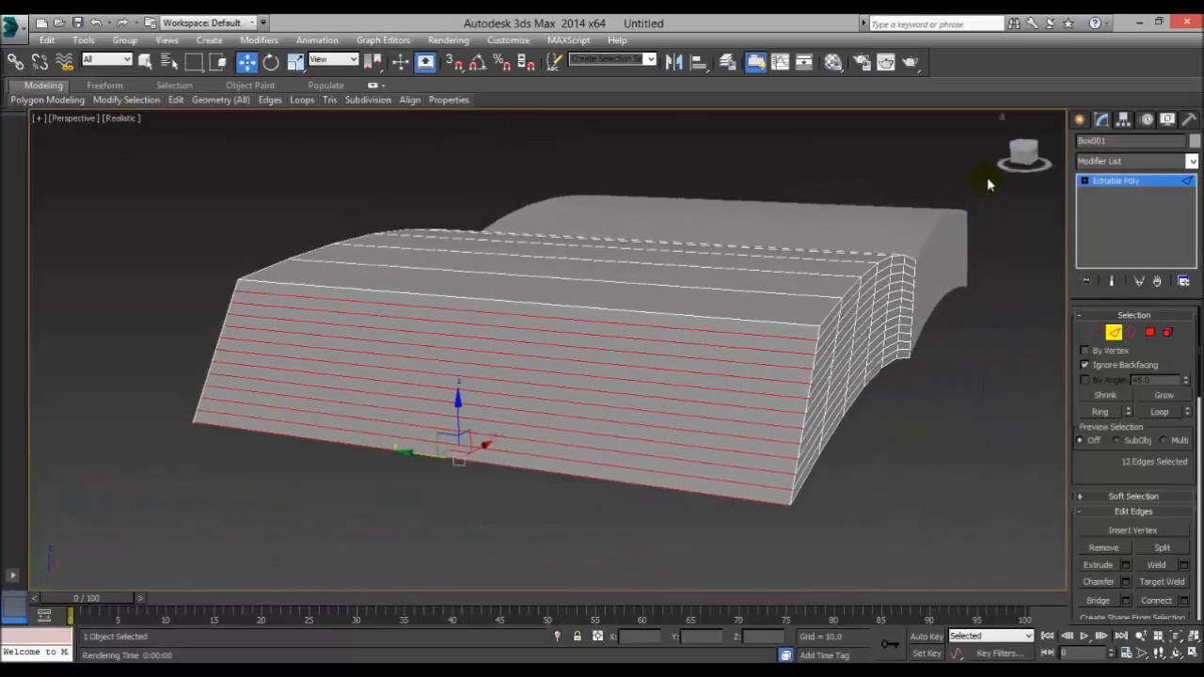
left_click_drag(619, 520, 684, 558)
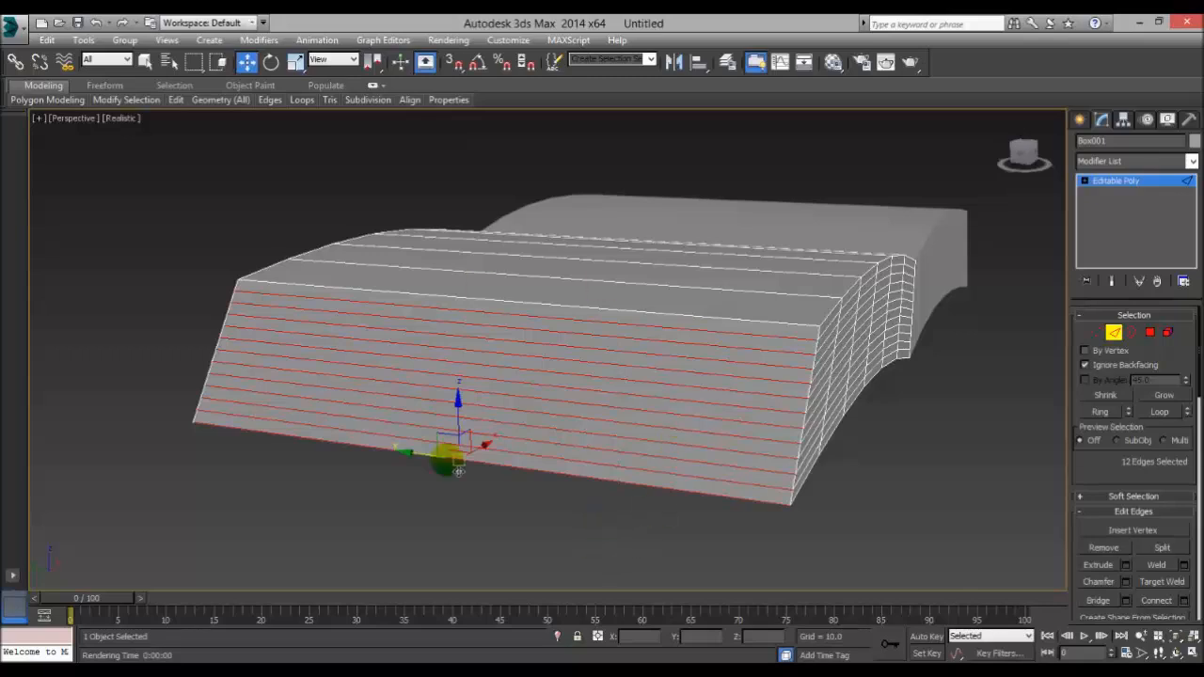
middle_click_drag(966, 422, 946, 424)
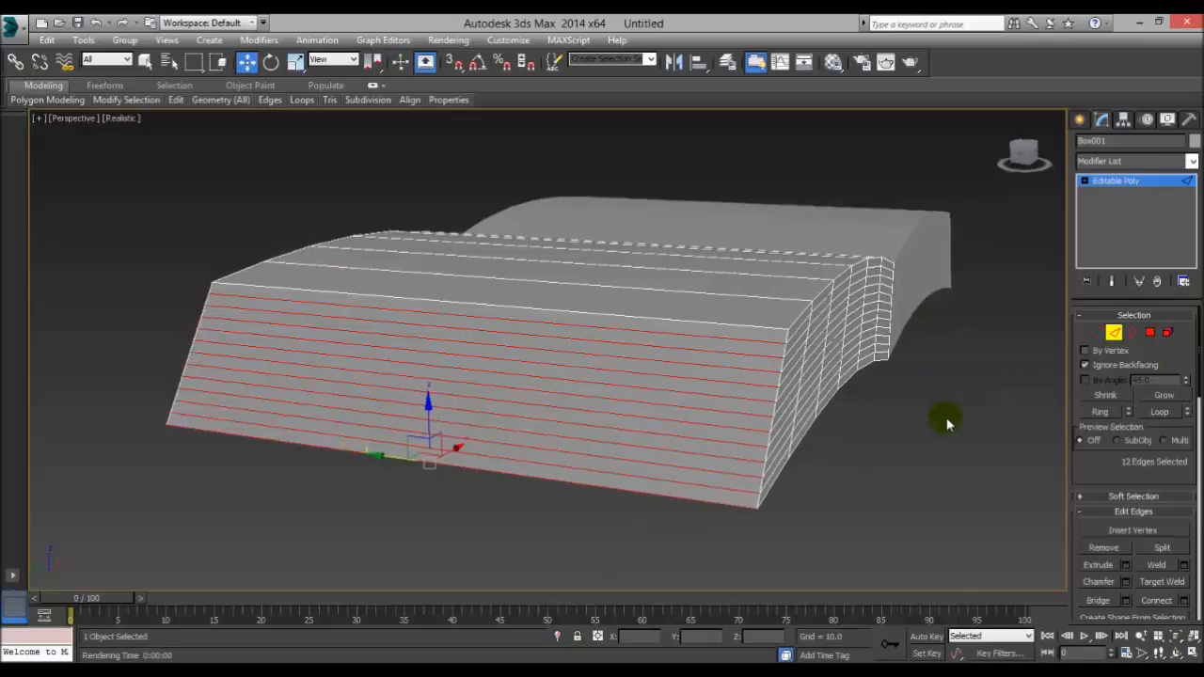
left_click_drag(1020, 158, 1008, 158)
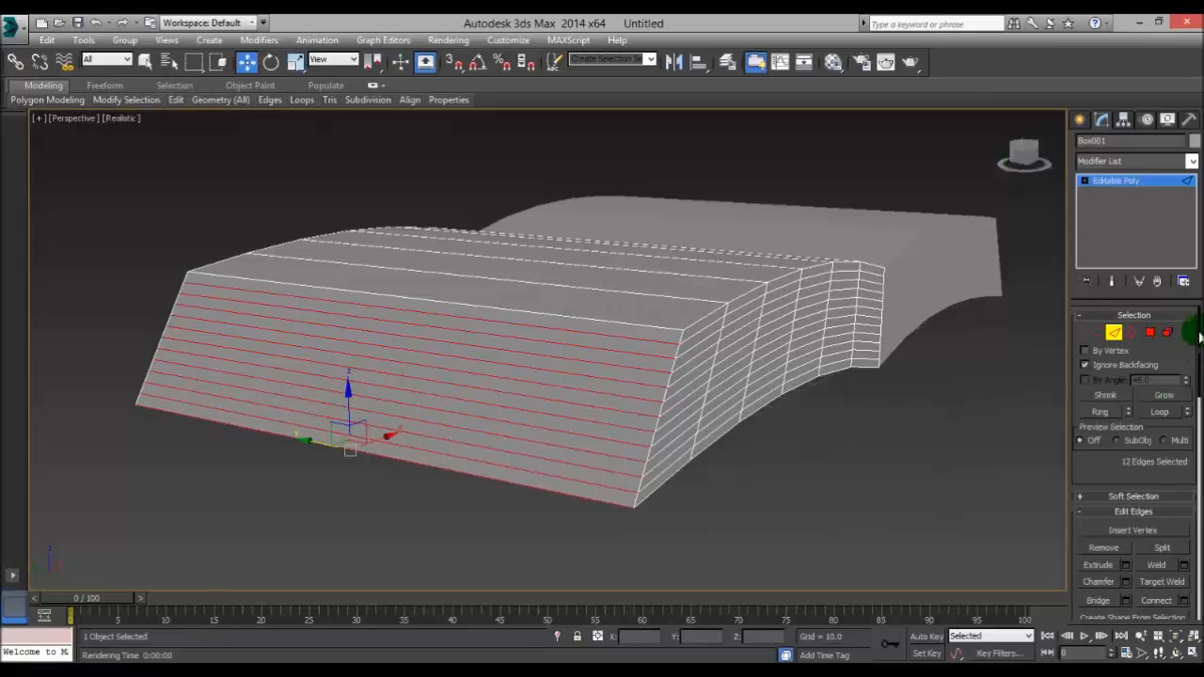
Return to the four-viewport layout and open the Extrude Edges settings for the selected page edges.
left_click_drag(1199, 336, 1201, 362)
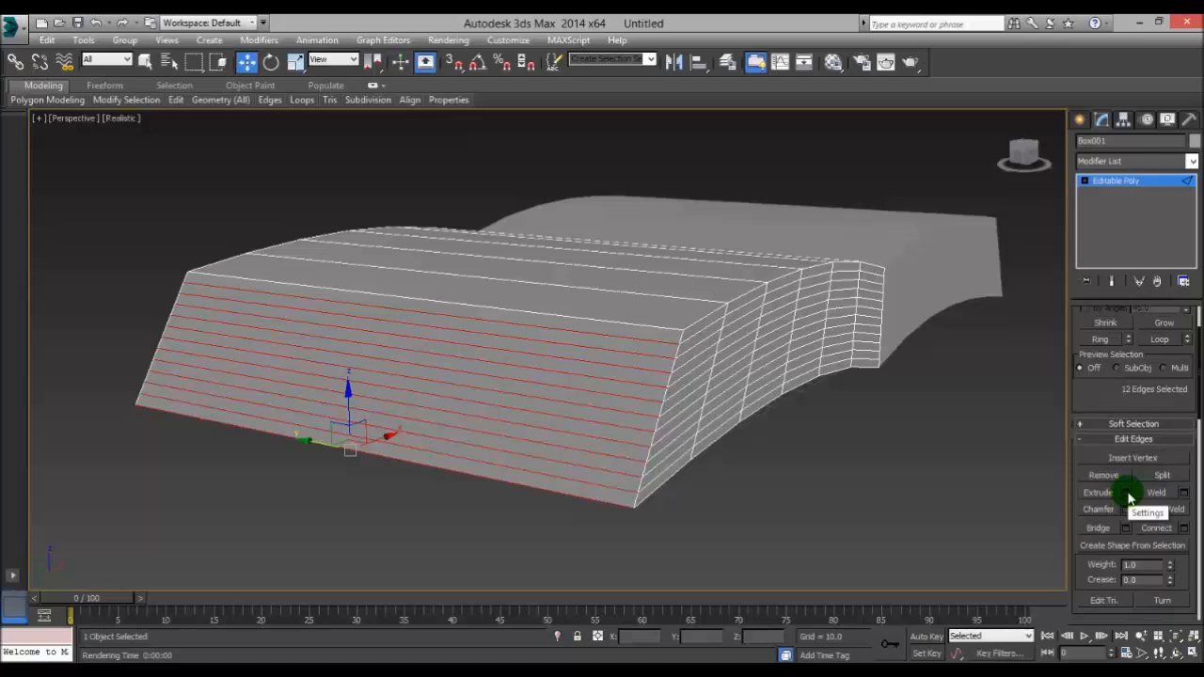
left_click(1193, 653)
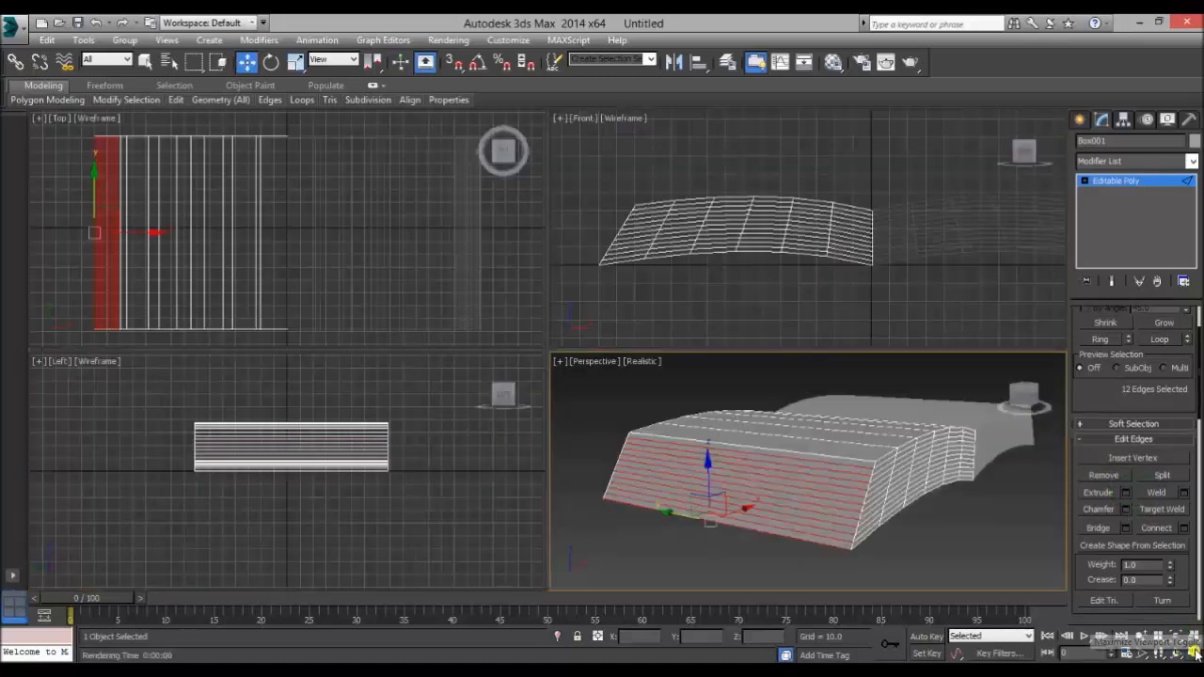
middle_click_drag(786, 282, 859, 301)
scroll(853, 287, "up", 3)
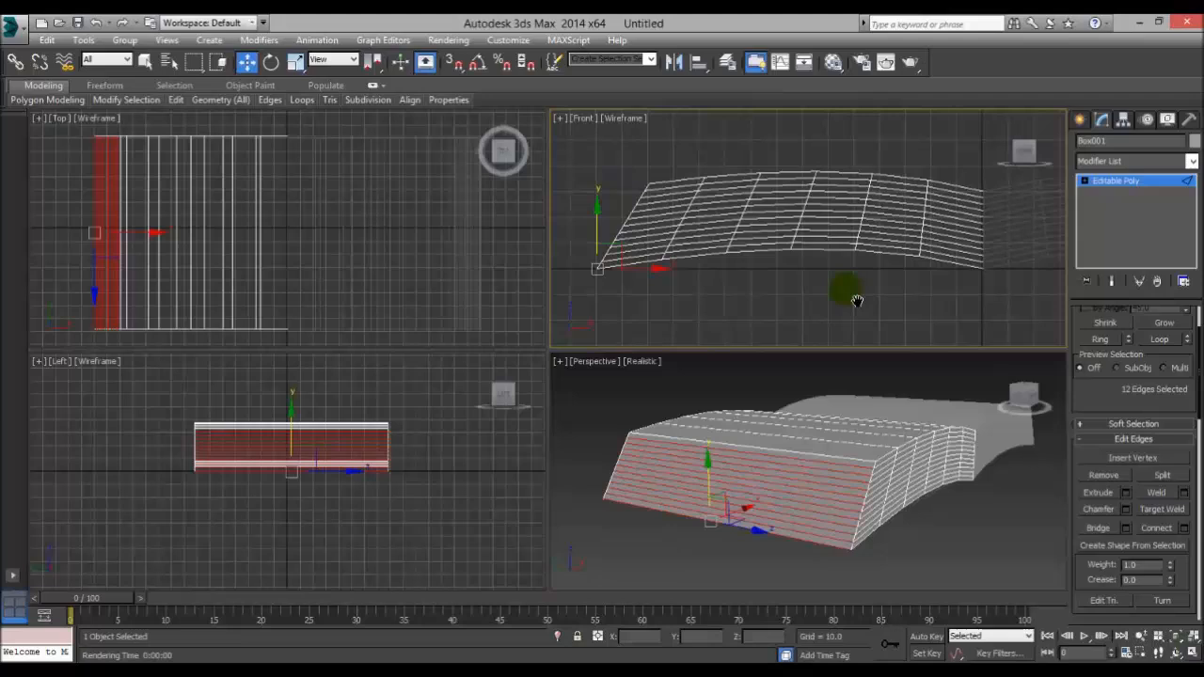
left_click(1125, 494)
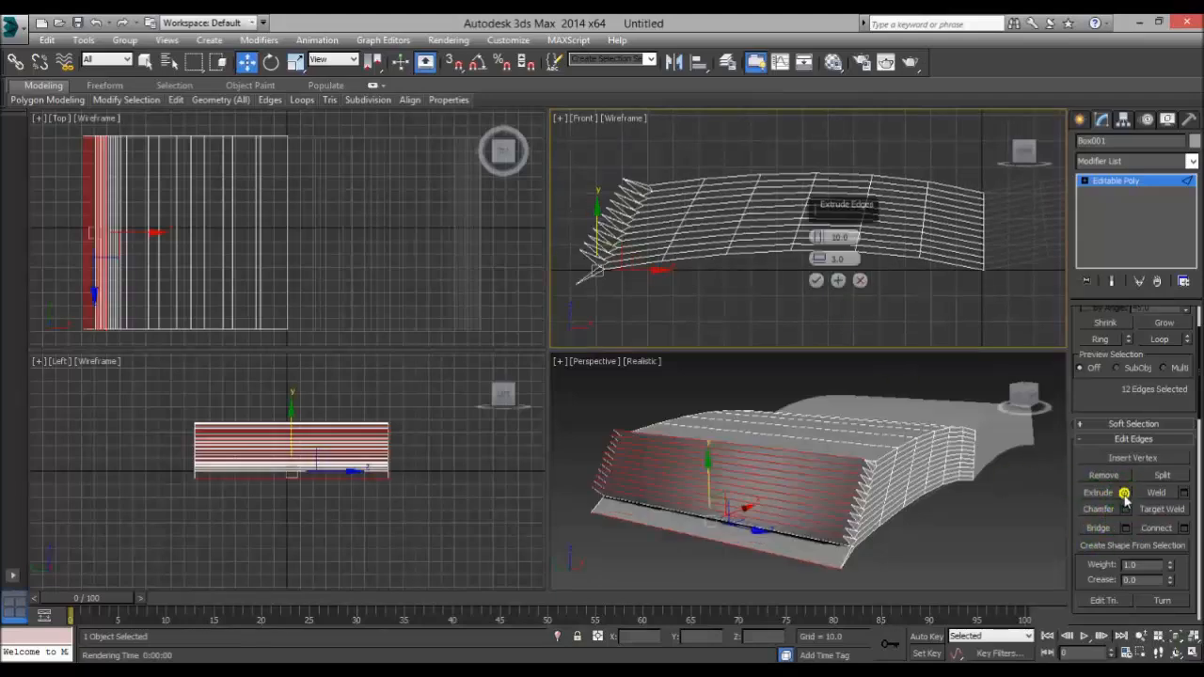
Try an inward extrusion height of -2.234 on the selected page edges, checking the profile in the Front view.
middle_click_drag(624, 296, 720, 323)
left_click(672, 199)
left_click(646, 249)
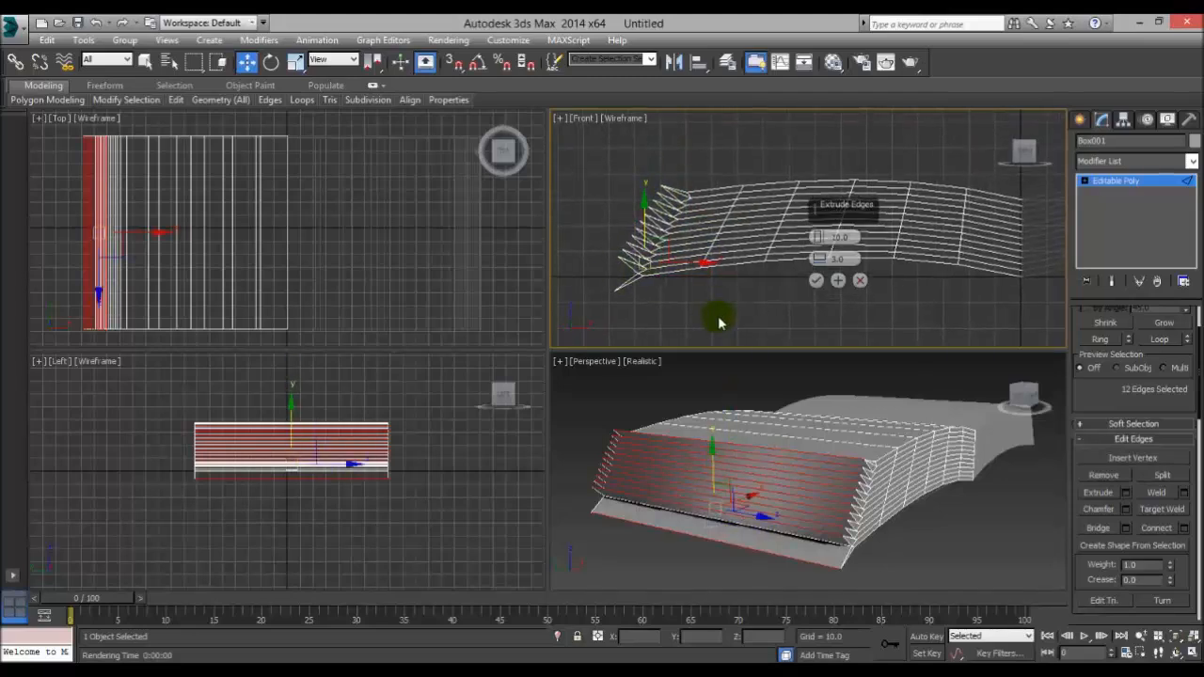
scroll(719, 323, "up", 3)
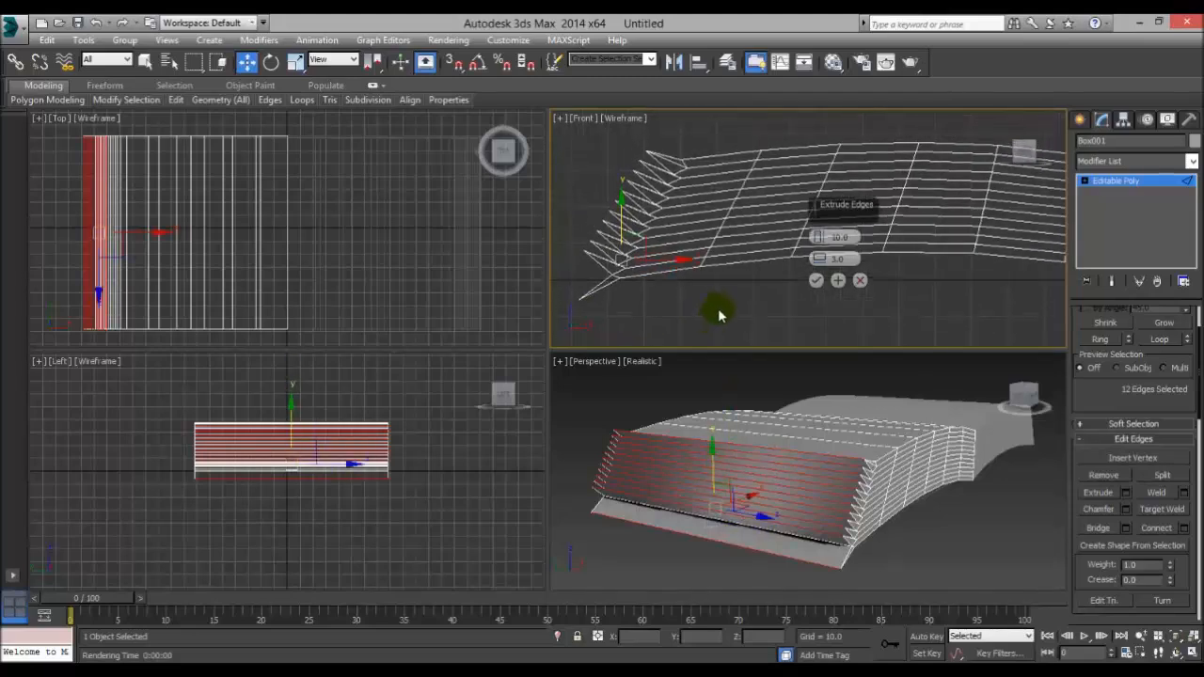
middle_click_drag(665, 292, 673, 292)
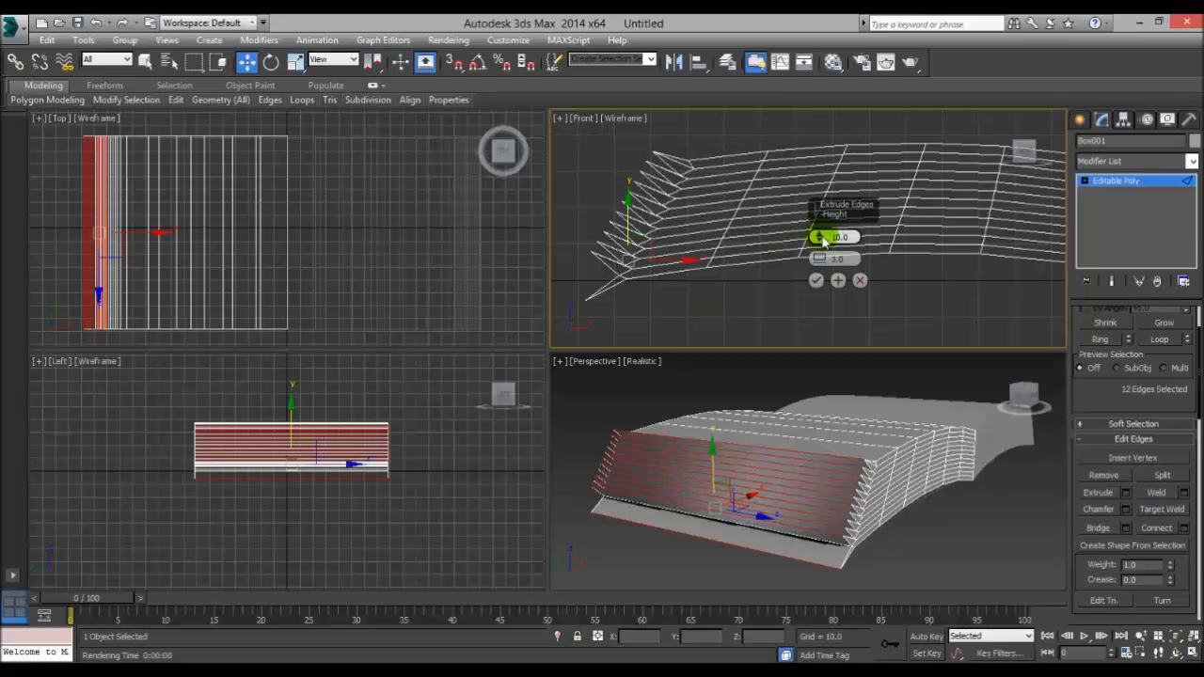
left_click_drag(824, 240, 820, 263)
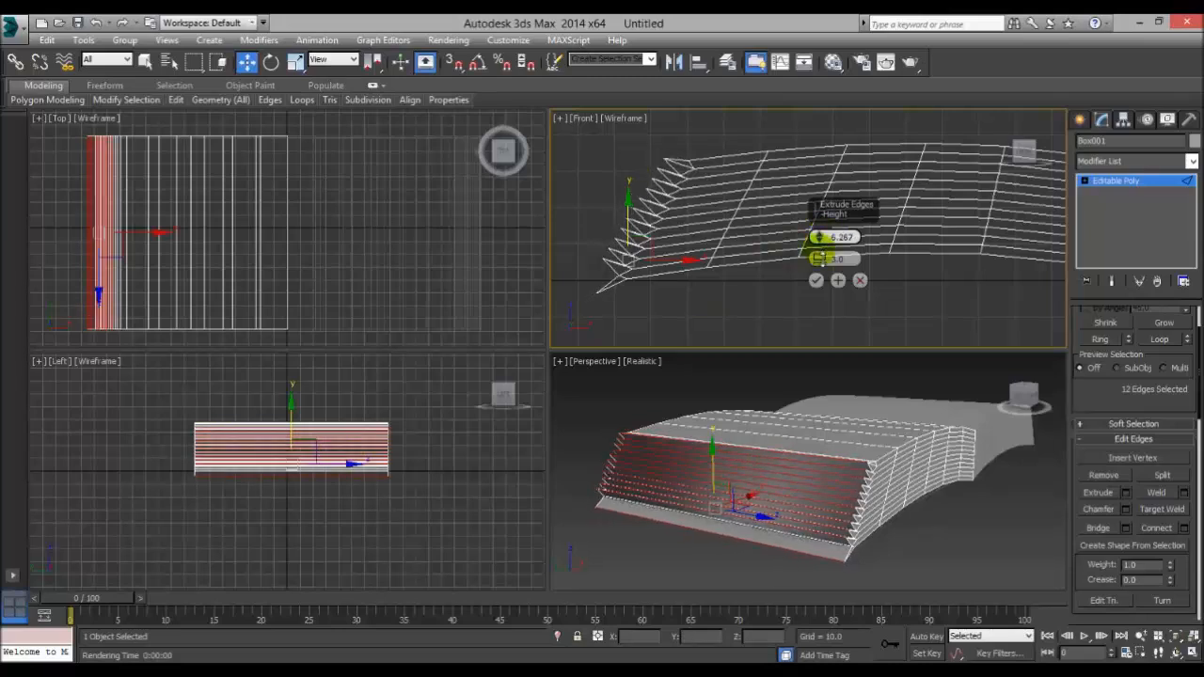
left_click_drag(818, 258, 819, 288)
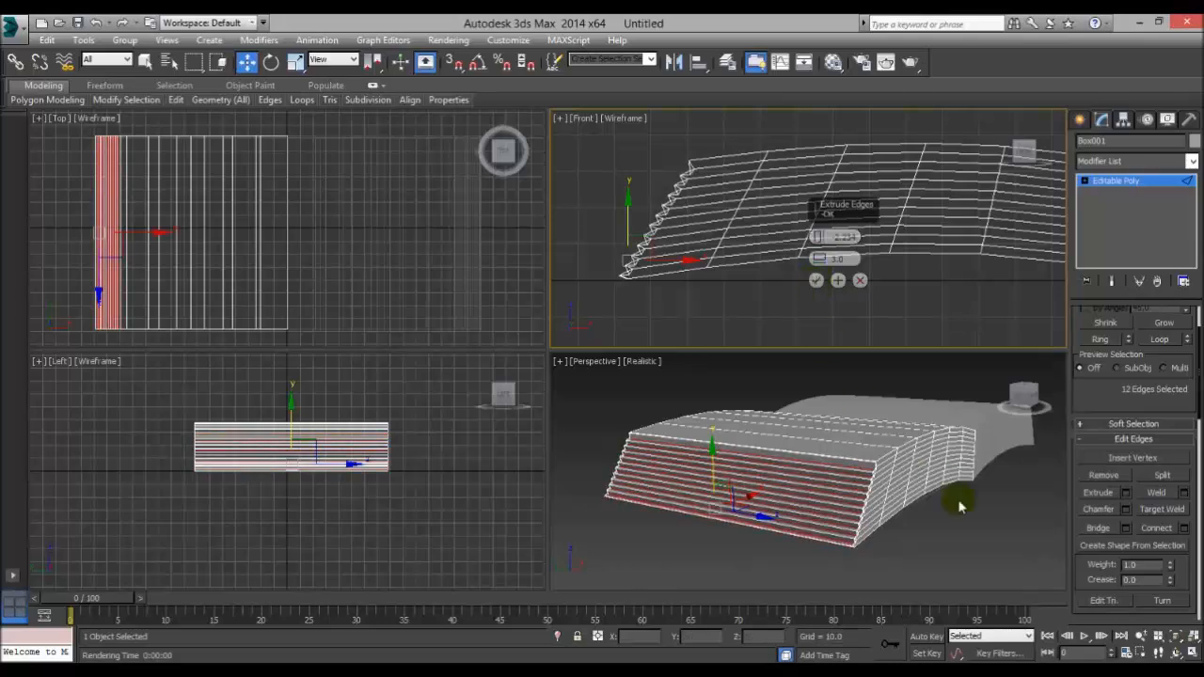
mouse_move(1007, 533)
middle_mouse_down()
mouse_move(995, 540)
mouse_move(991, 527)
middle_mouse_up()
middle_click_drag(1002, 473, 961, 479)
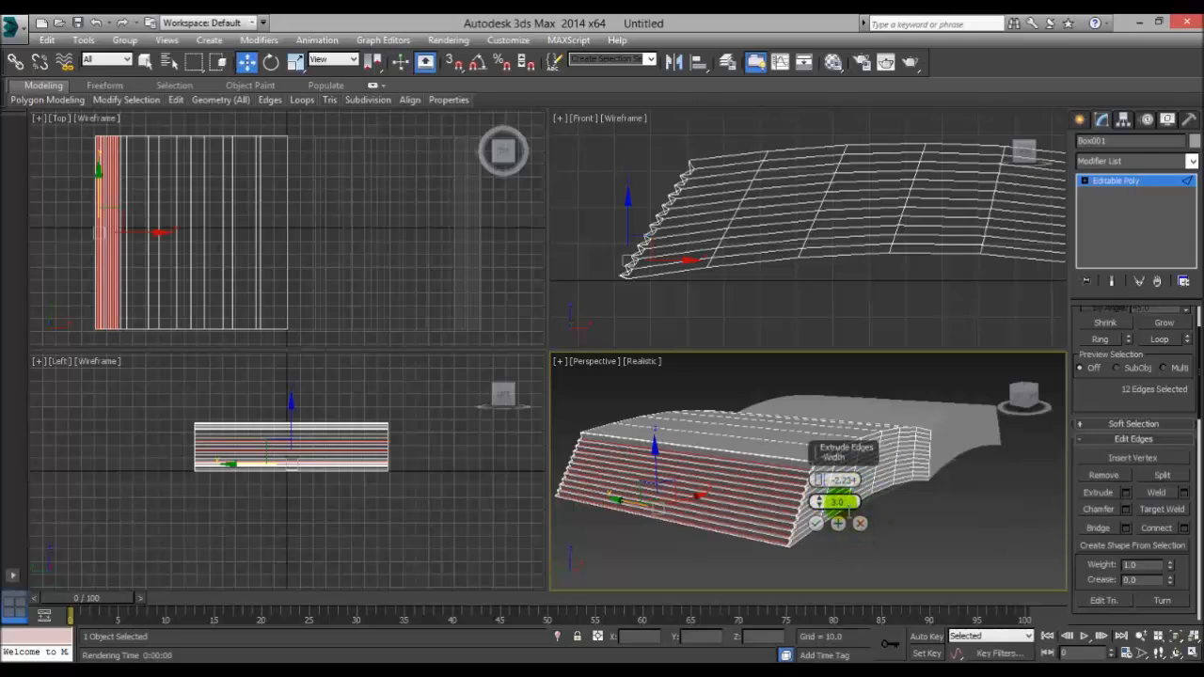
Render the Perspective view, inspect the grooved lower corner of the page edges up close, and close the render.
left_click(910, 64)
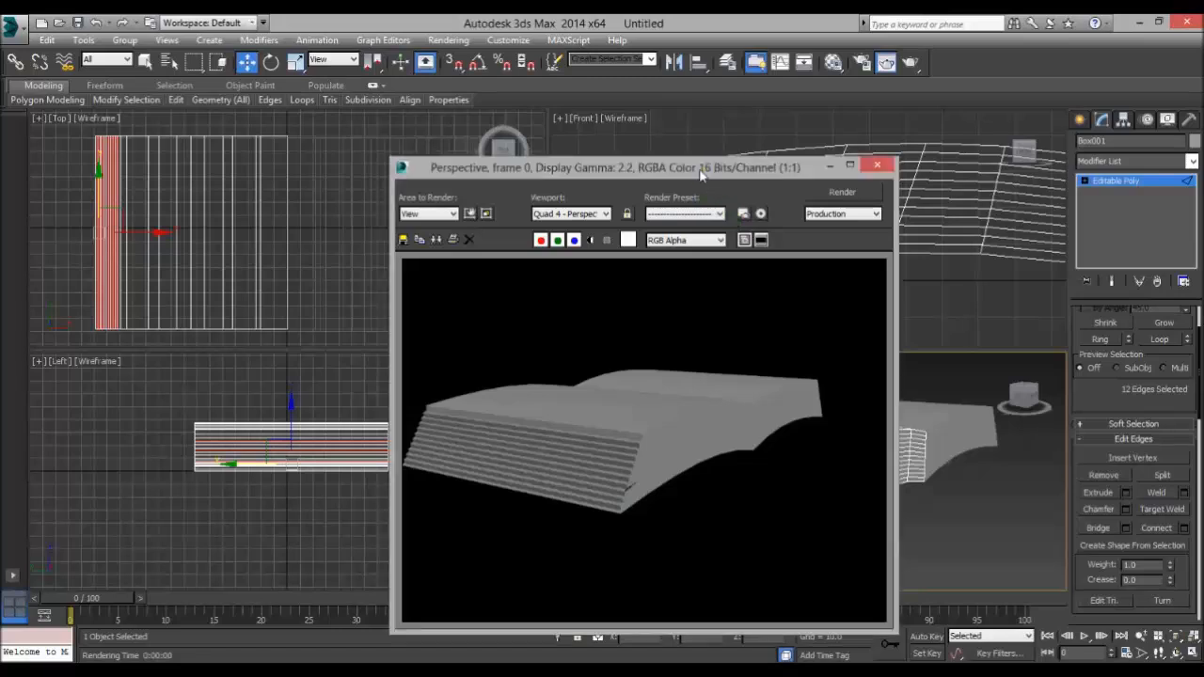
left_click_drag(701, 171, 450, 121)
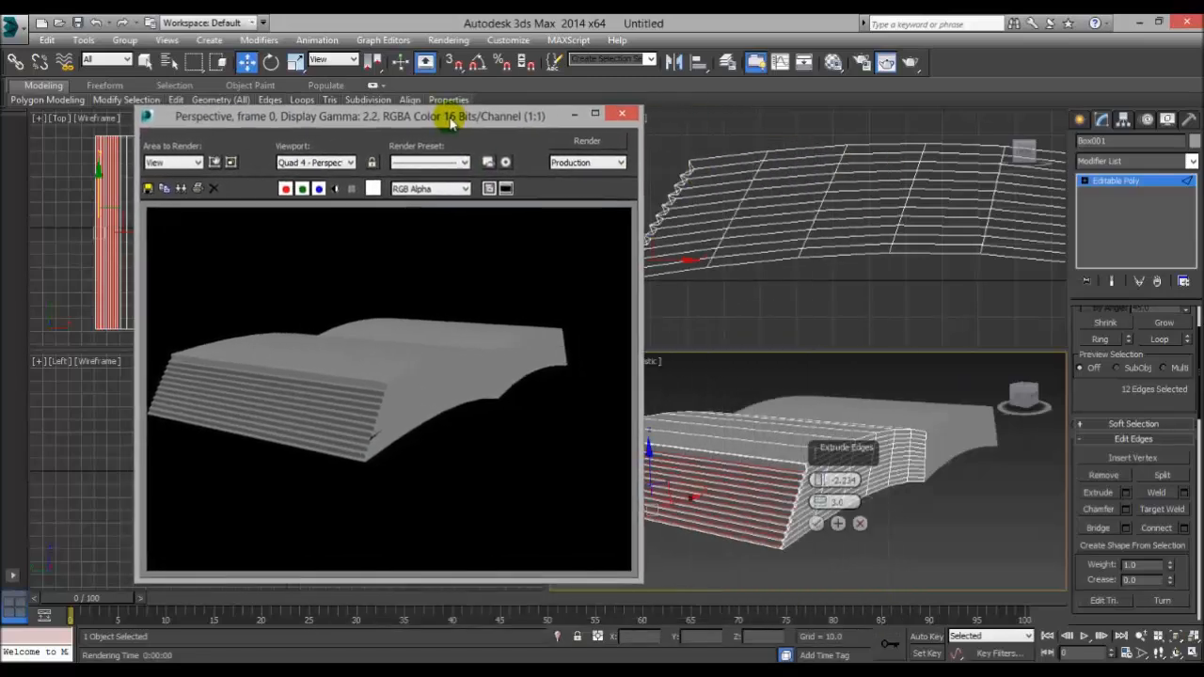
left_click(384, 442)
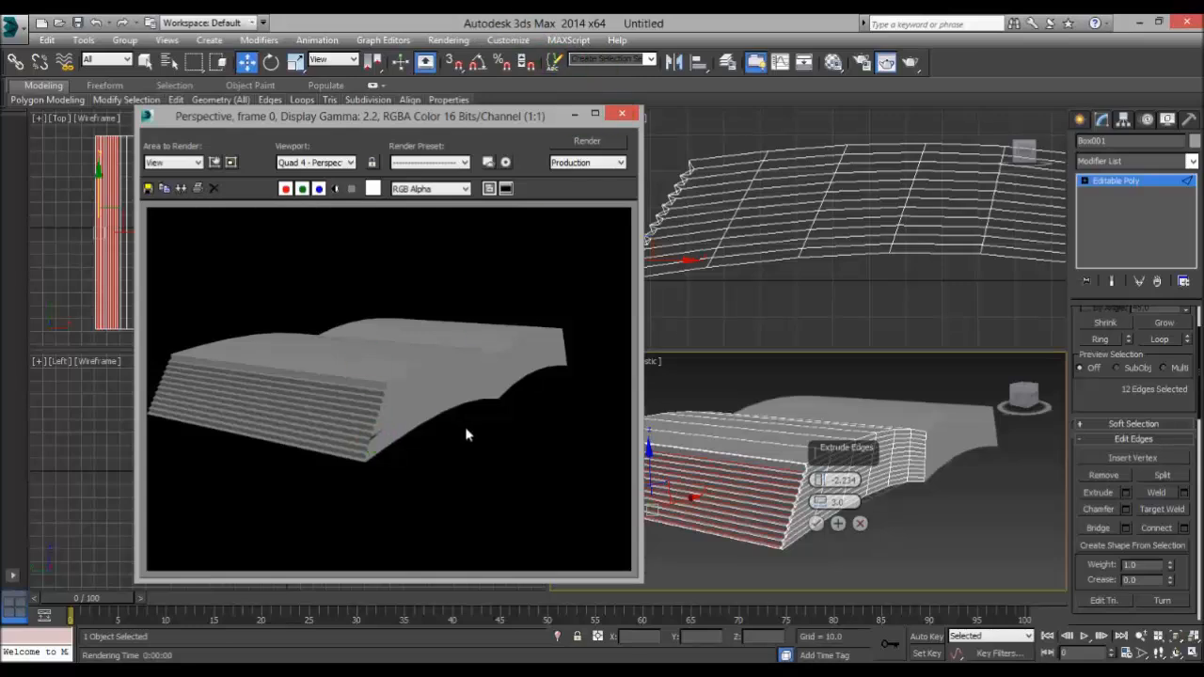
key("shift+q")
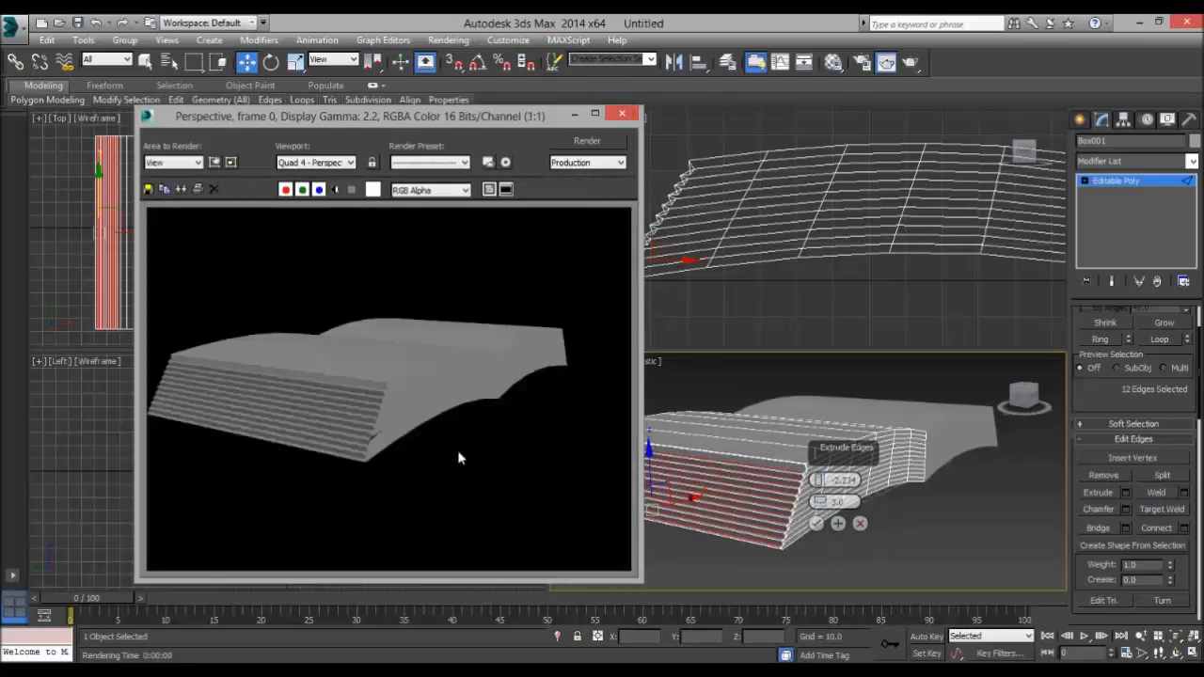
scroll(460, 458, "up", 1)
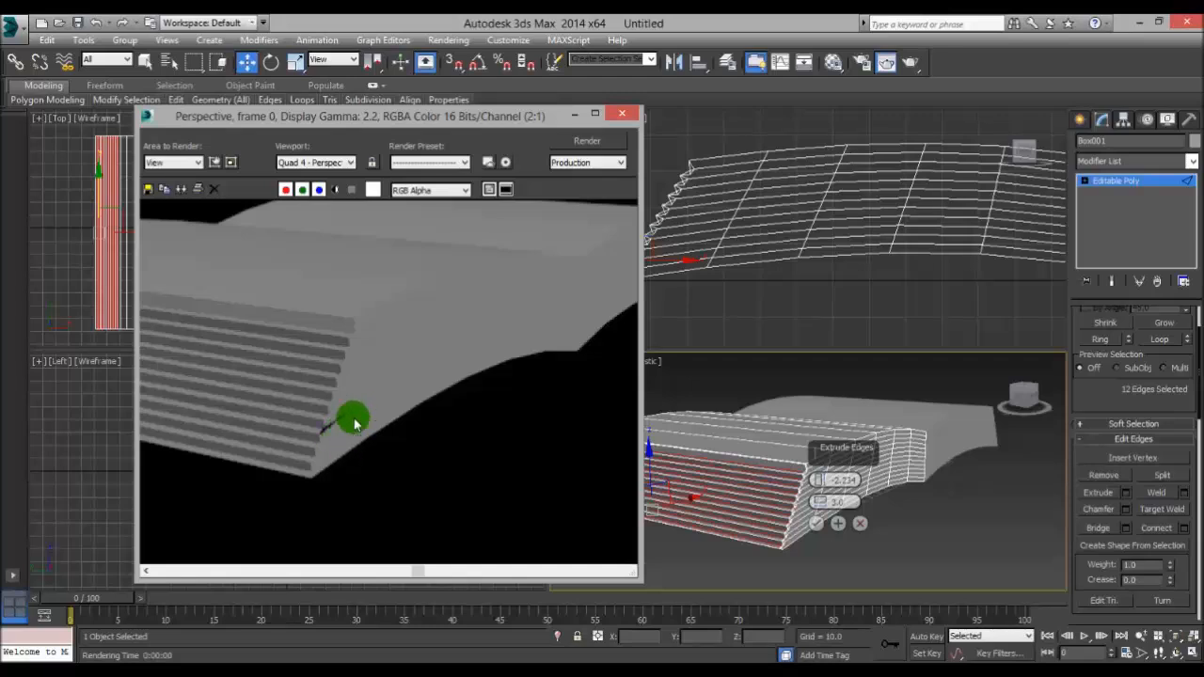
left_click(621, 115)
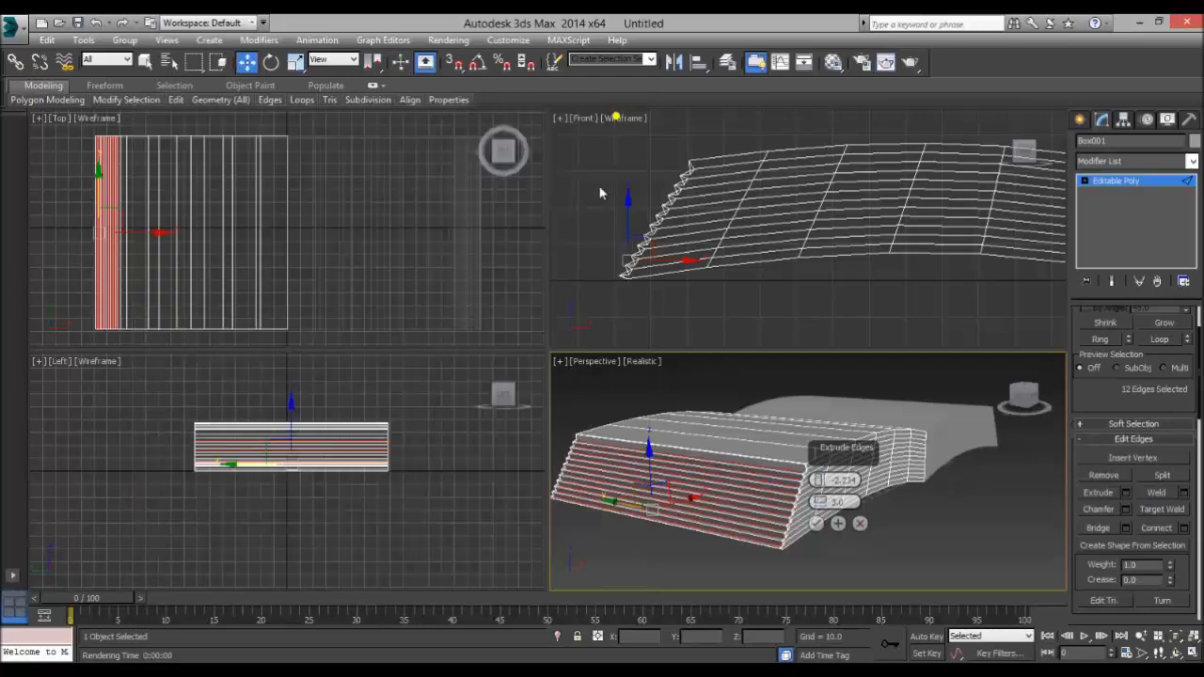
Set the edge extrusion height to -1.354 for shallower page grooves.
scroll(960, 495, "up", 3)
middle_click_drag(966, 503, 997, 508, "alt")
scroll(795, 310, "up", 2)
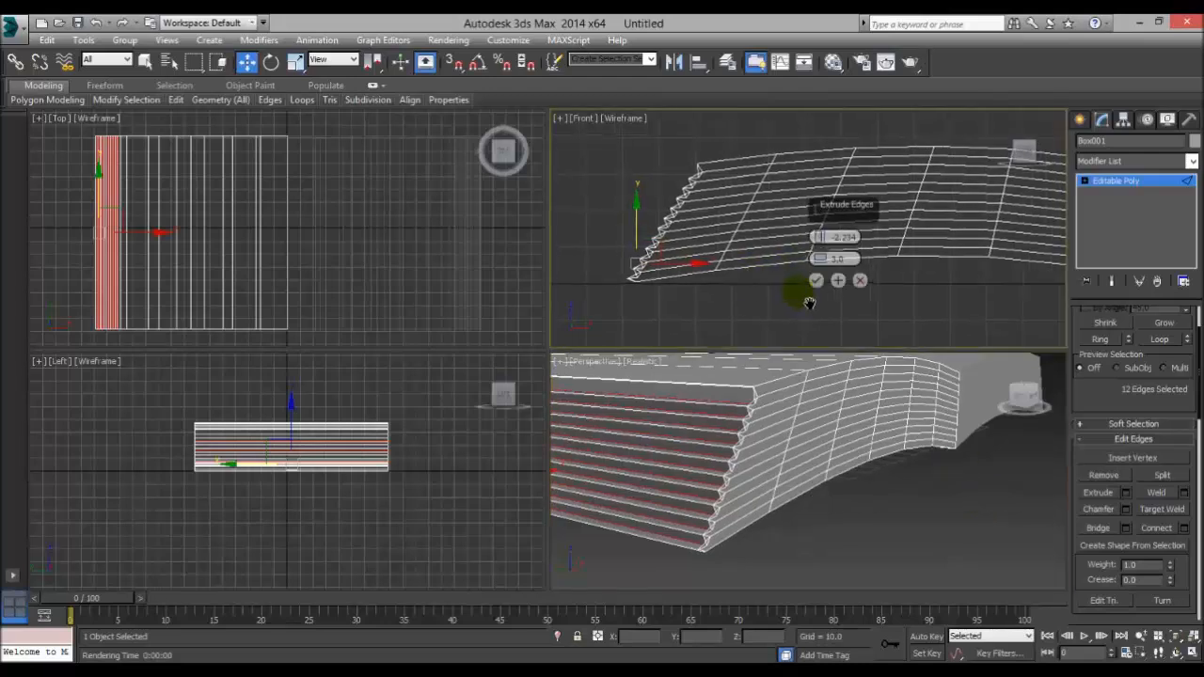
middle_click_drag(801, 295, 774, 283)
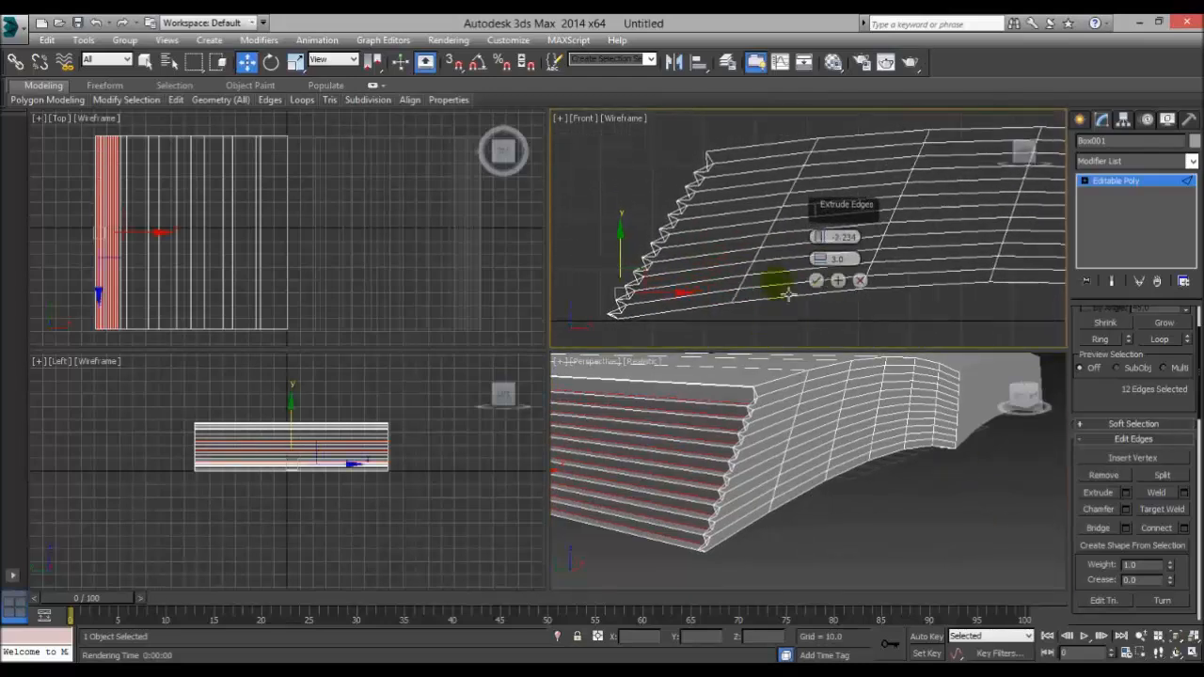
left_click_drag(823, 237, 820, 269)
middle_click_drag(796, 457, 854, 470)
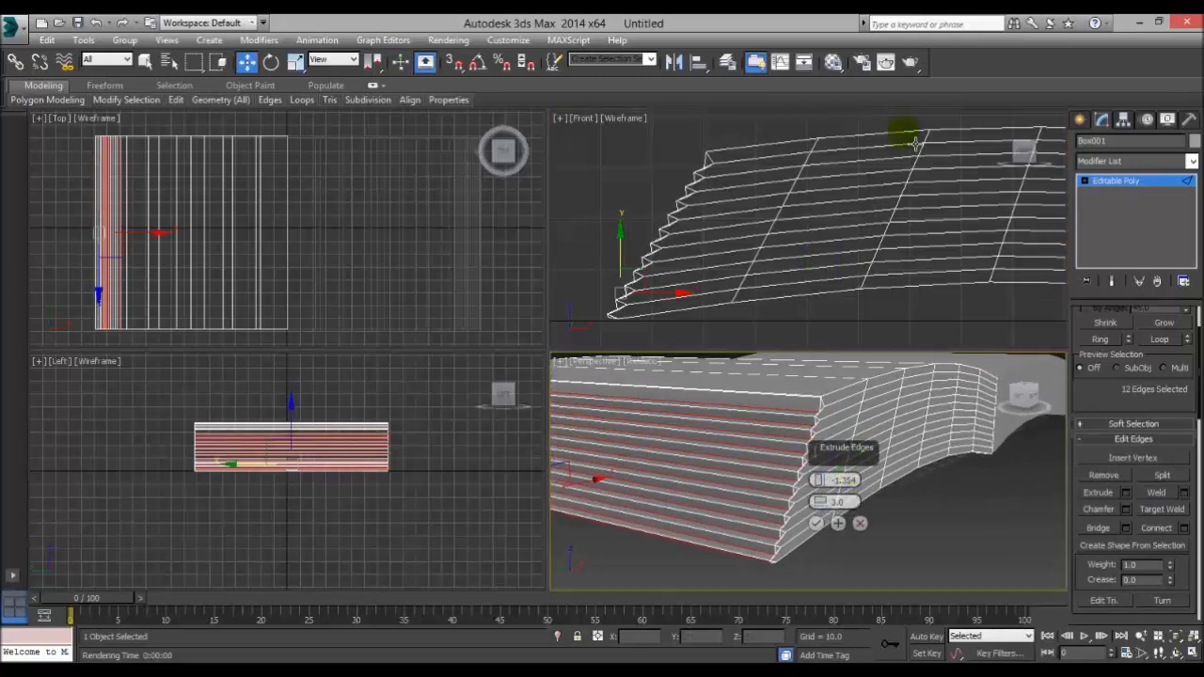
Set the edge extrusion width to 1.299, check it with test renders of the Perspective view, and accept the extrusion.
left_click(908, 69)
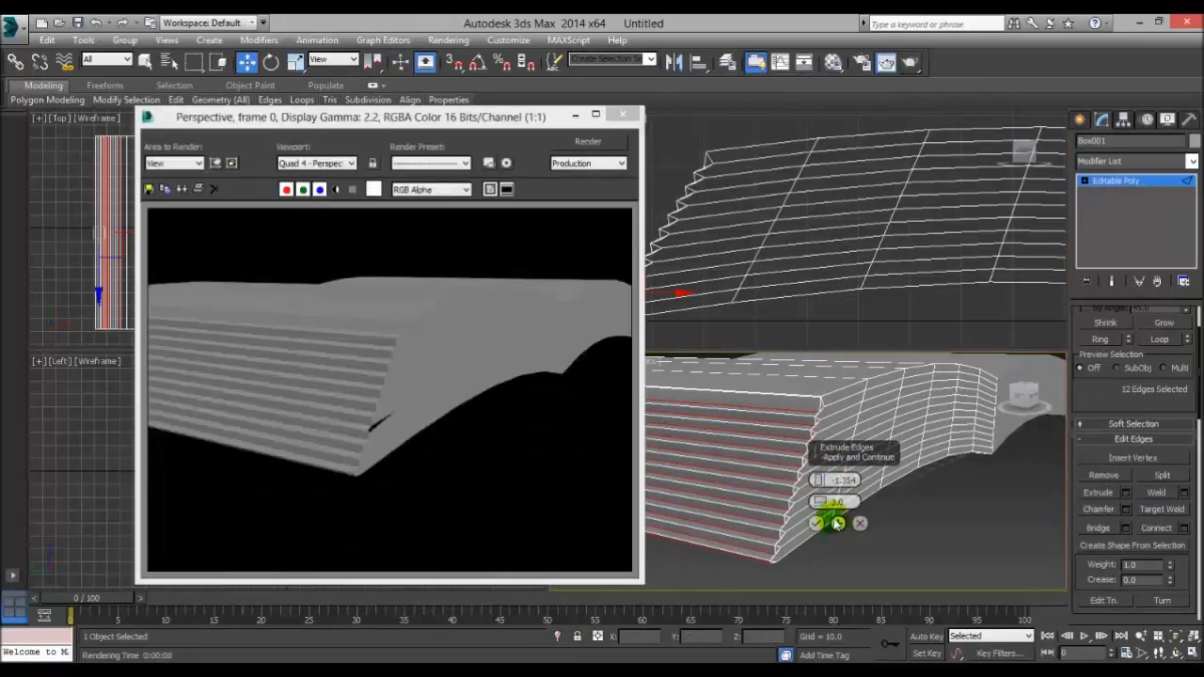
left_click_drag(821, 505, 821, 508)
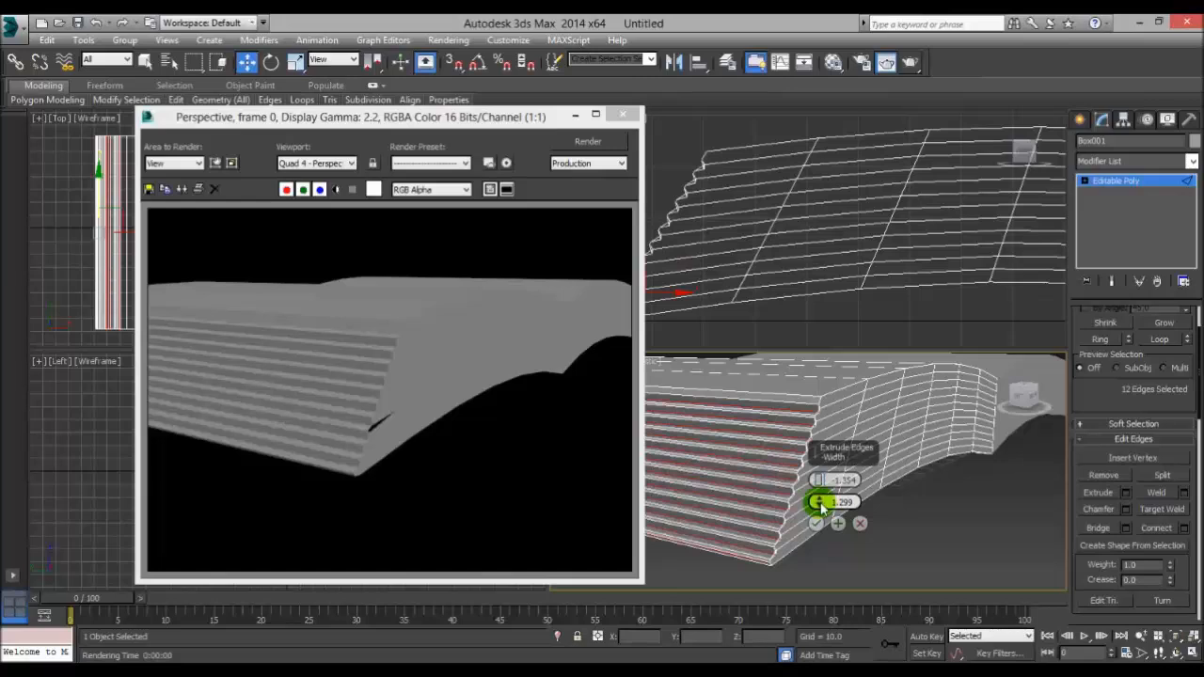
left_click(589, 143)
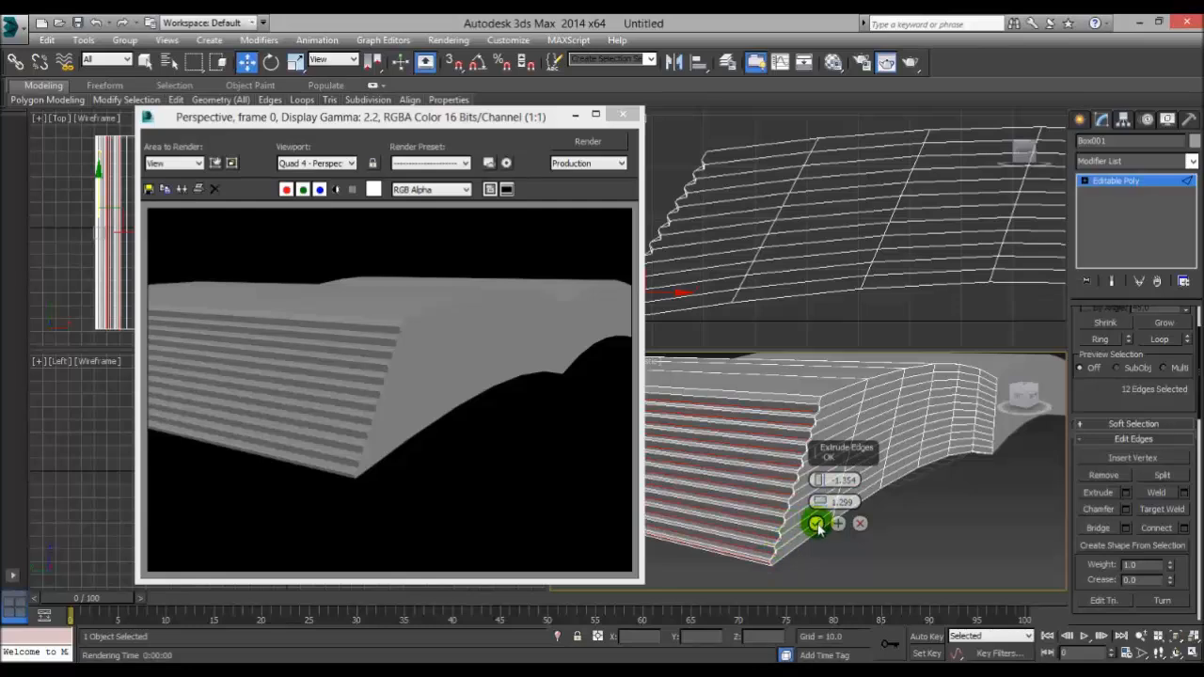
left_click(816, 524)
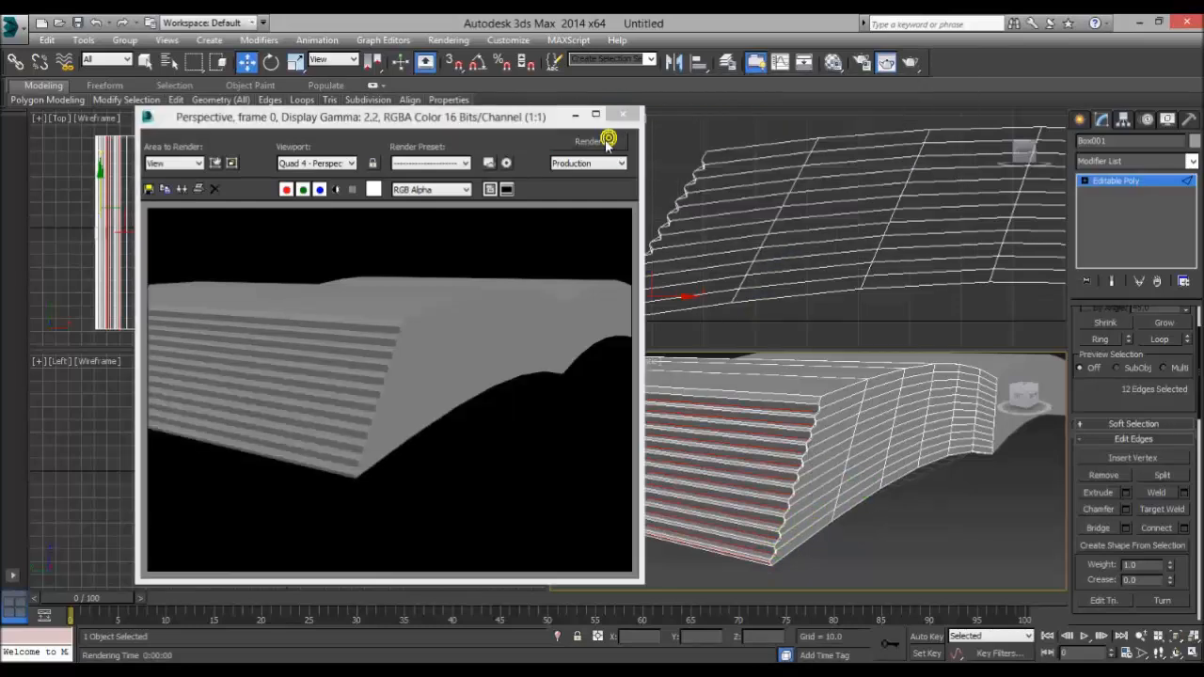
left_click(623, 114)
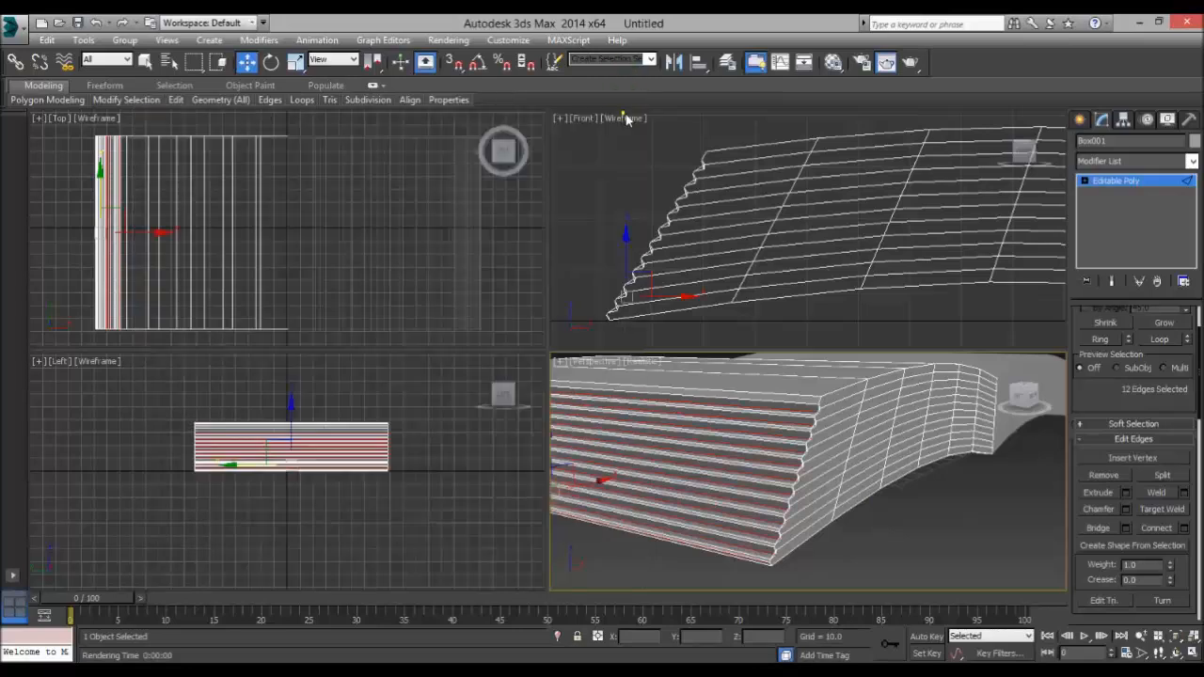
scroll(986, 485, "down", 6)
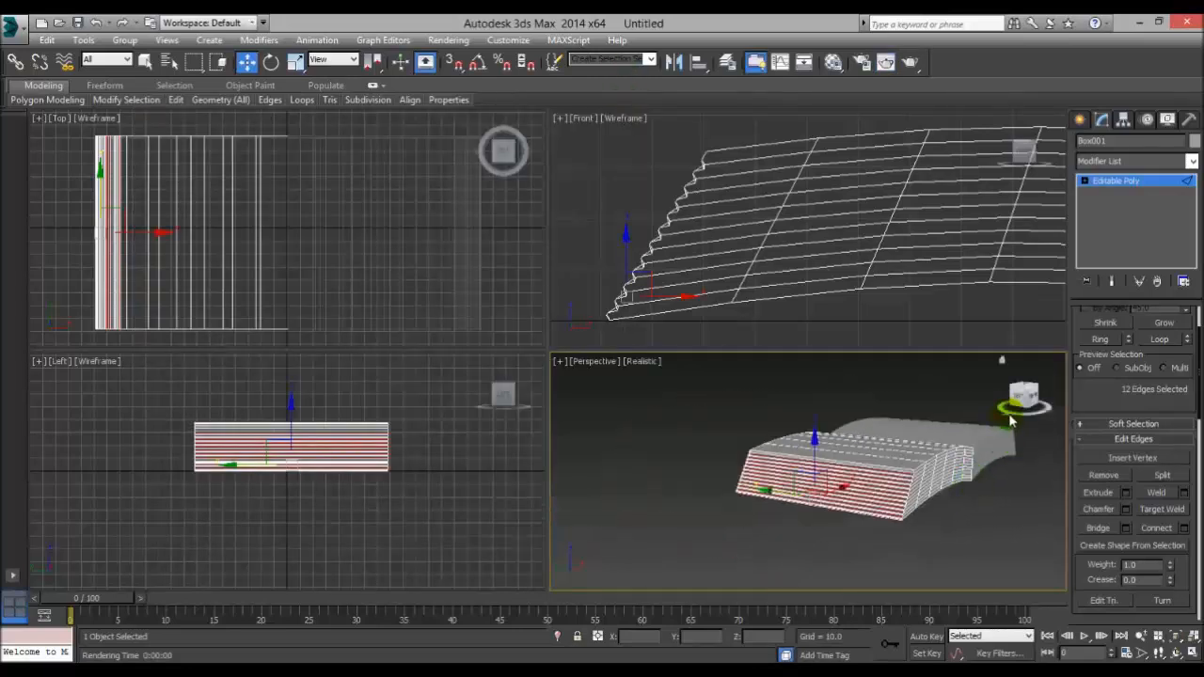
Render the Perspective view from a higher angle to inspect the grooved page edges, and close the render.
left_click_drag(1022, 400, 968, 509)
middle_click_drag(967, 509, 928, 512)
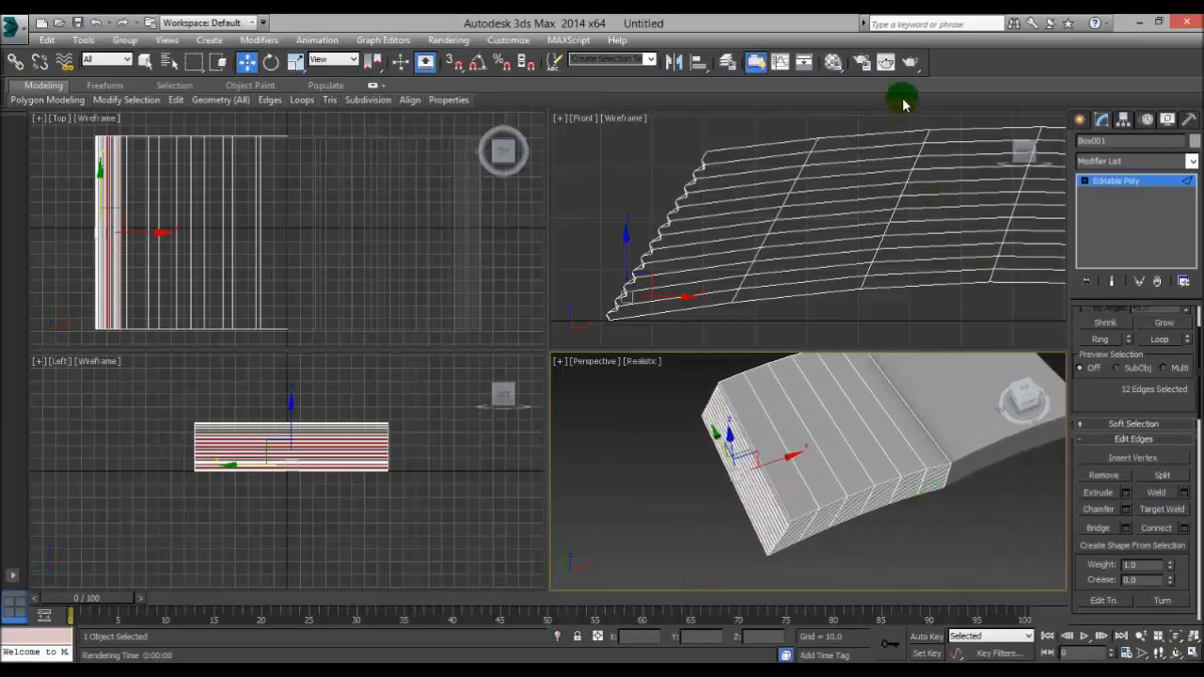
left_click(886, 62)
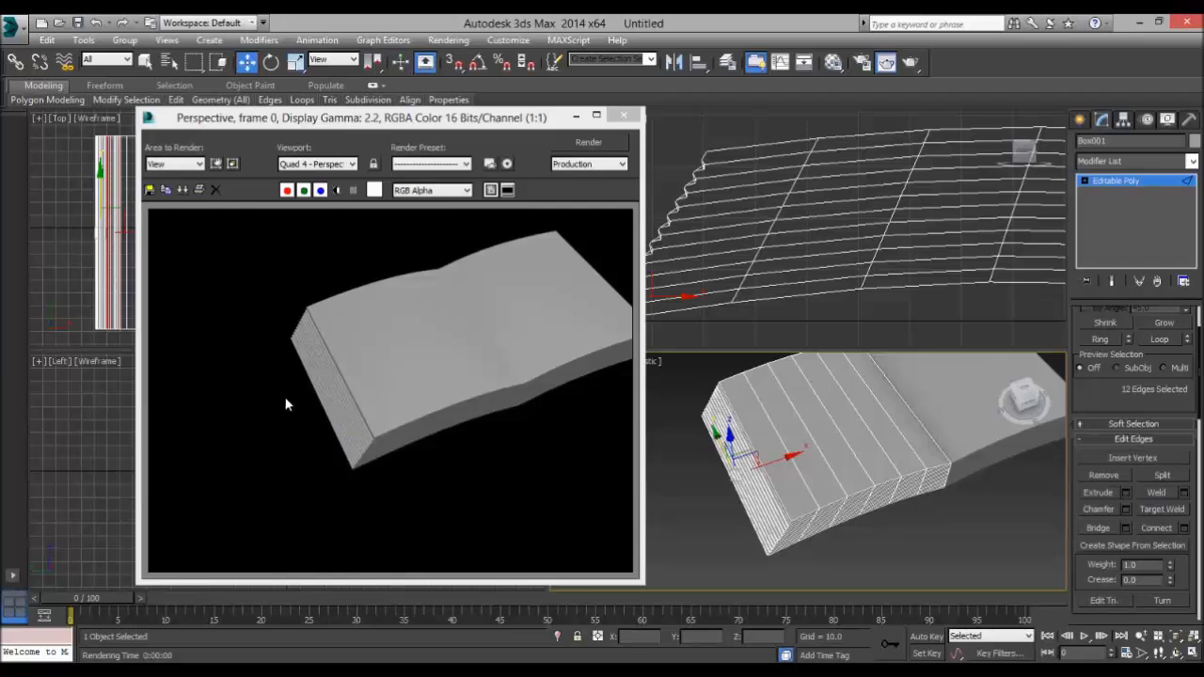
left_click(623, 114)
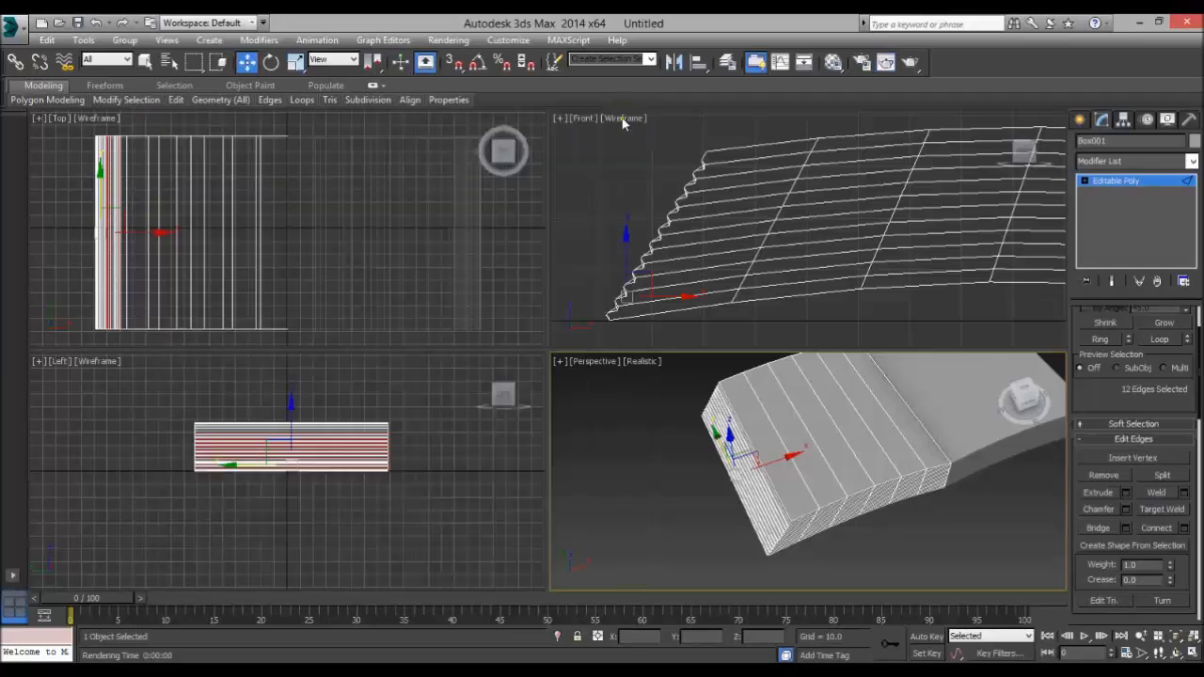
Select the other, ungrooved book half and convert it to an Editable Poly.
middle_click_drag(889, 459, 809, 565, "alt")
left_click(899, 420)
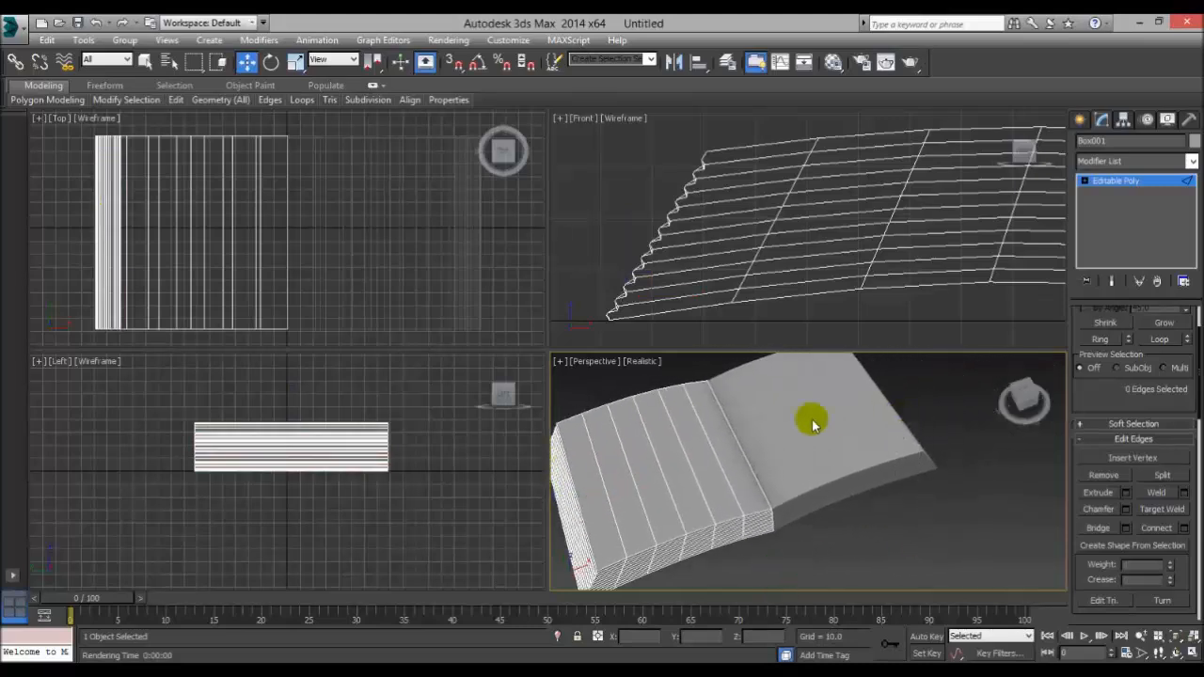
left_click(1080, 119)
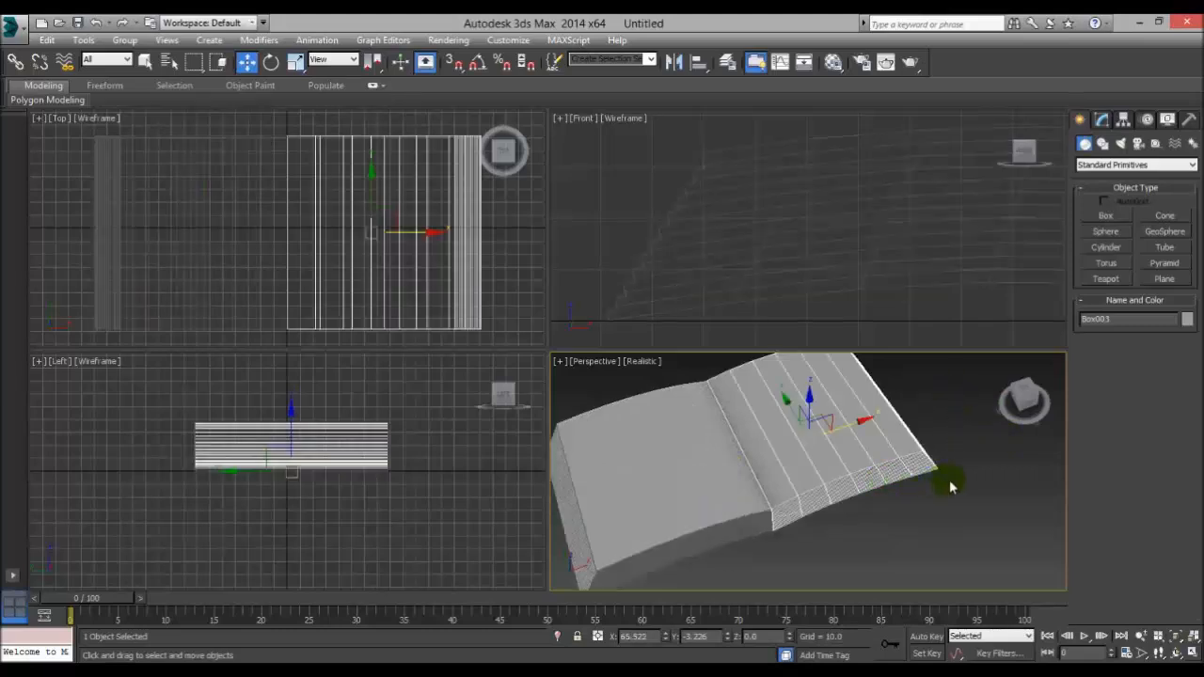
middle_click_drag(946, 479, 875, 461, "alt")
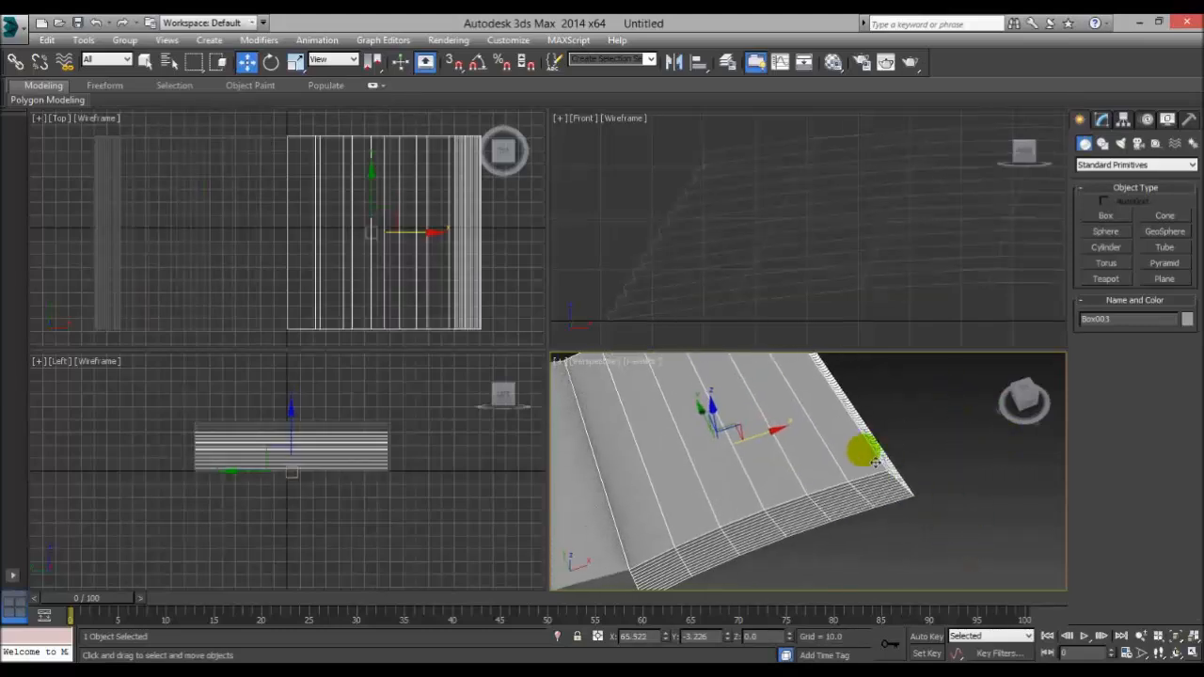
right_click(856, 435)
mouse_move(913, 572)
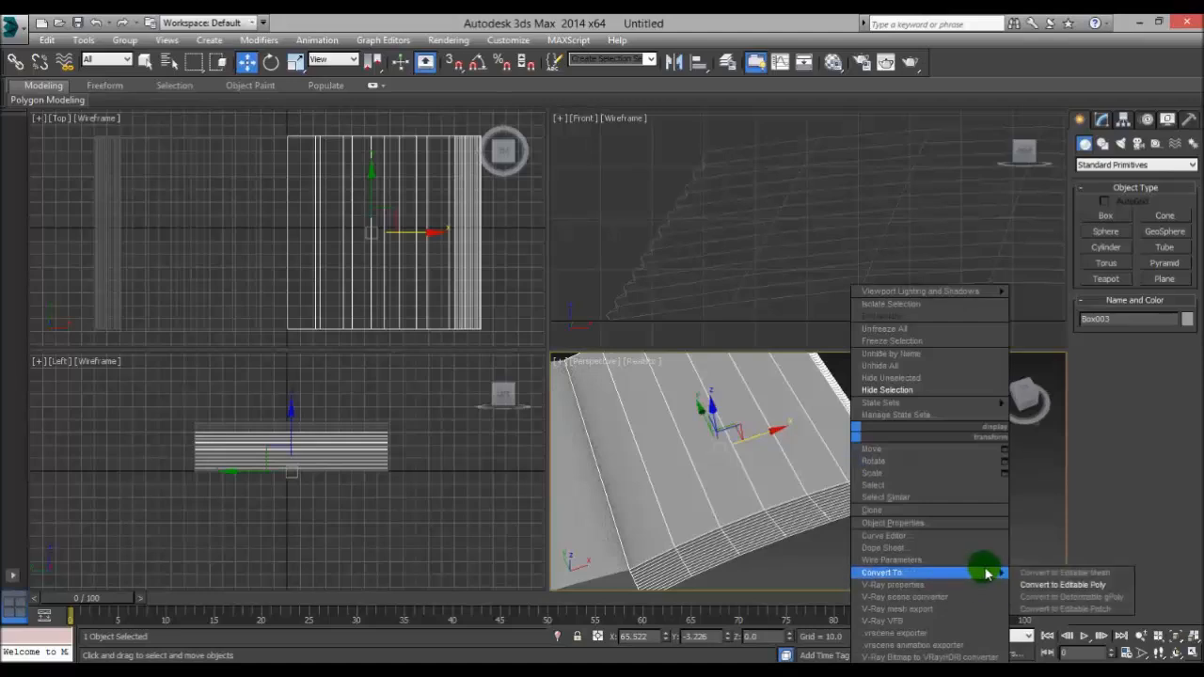
left_click(1063, 580)
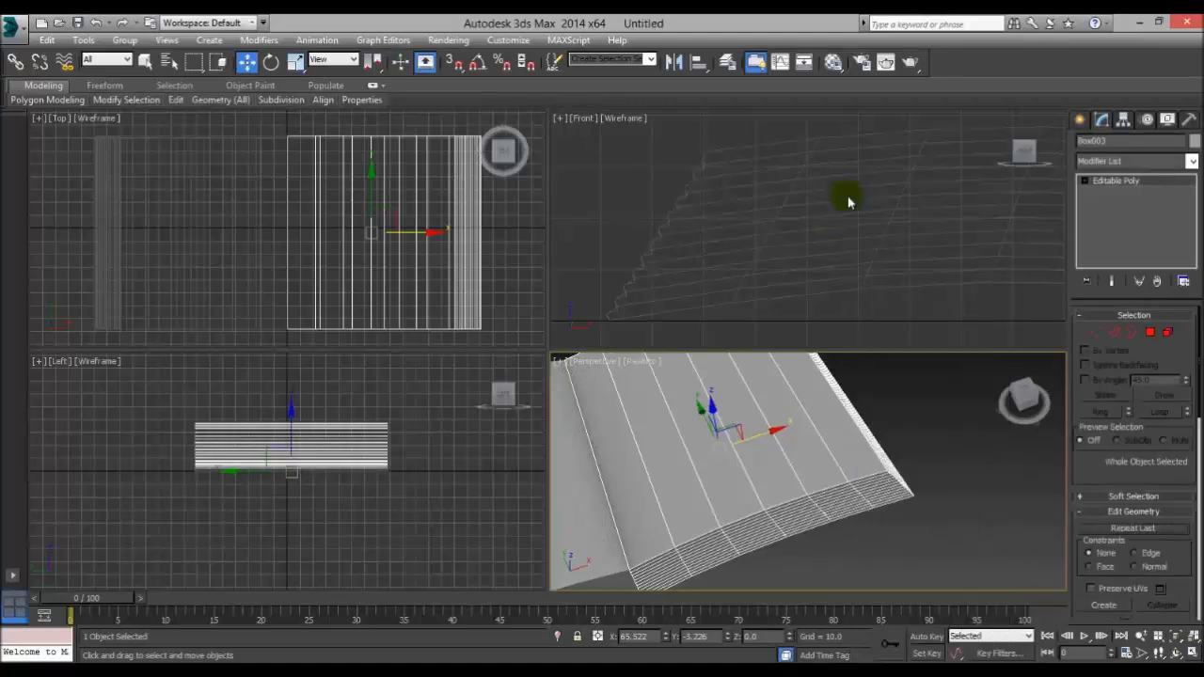
Select the 12 horizontal page edges on this half's outer end face at Edge level, with Ignore Backfacing enabled.
left_click(1109, 337)
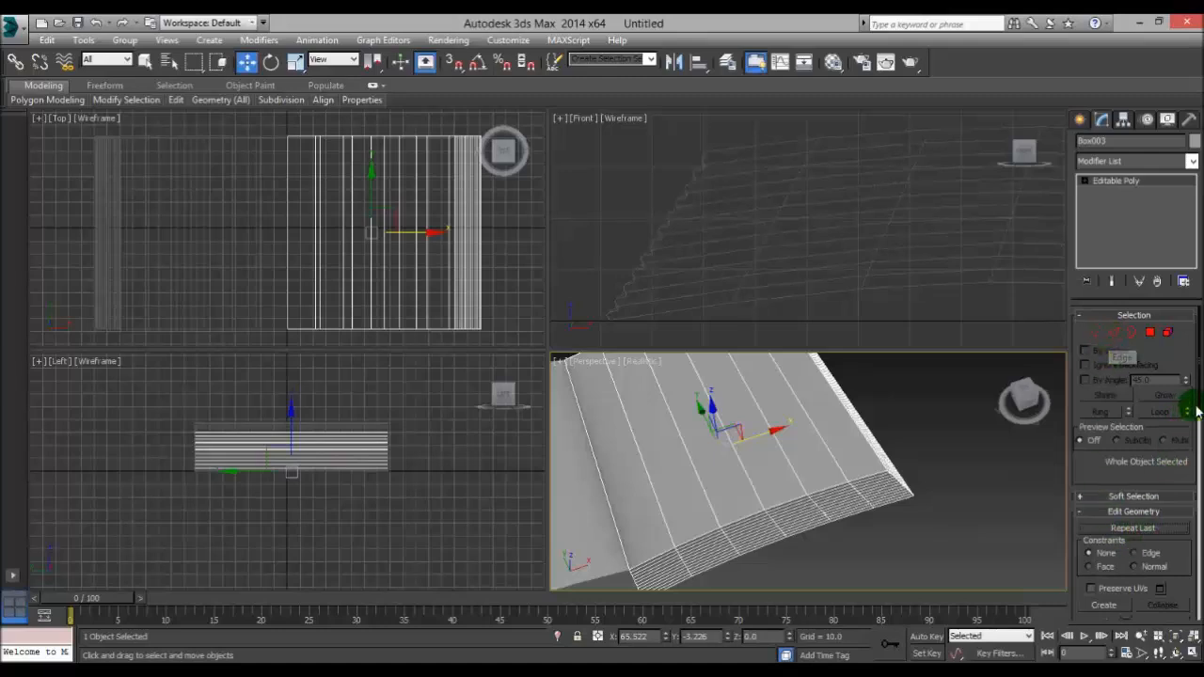
scroll(1198, 405, "down", 5)
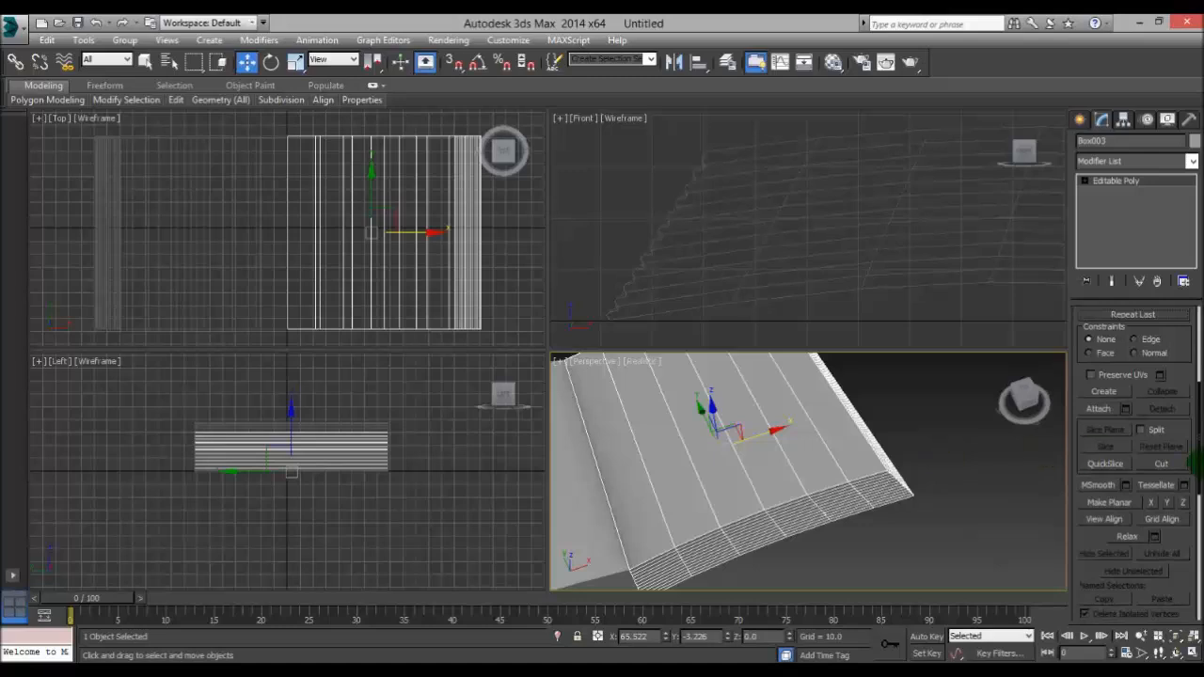
left_click_drag(1200, 455, 1200, 428)
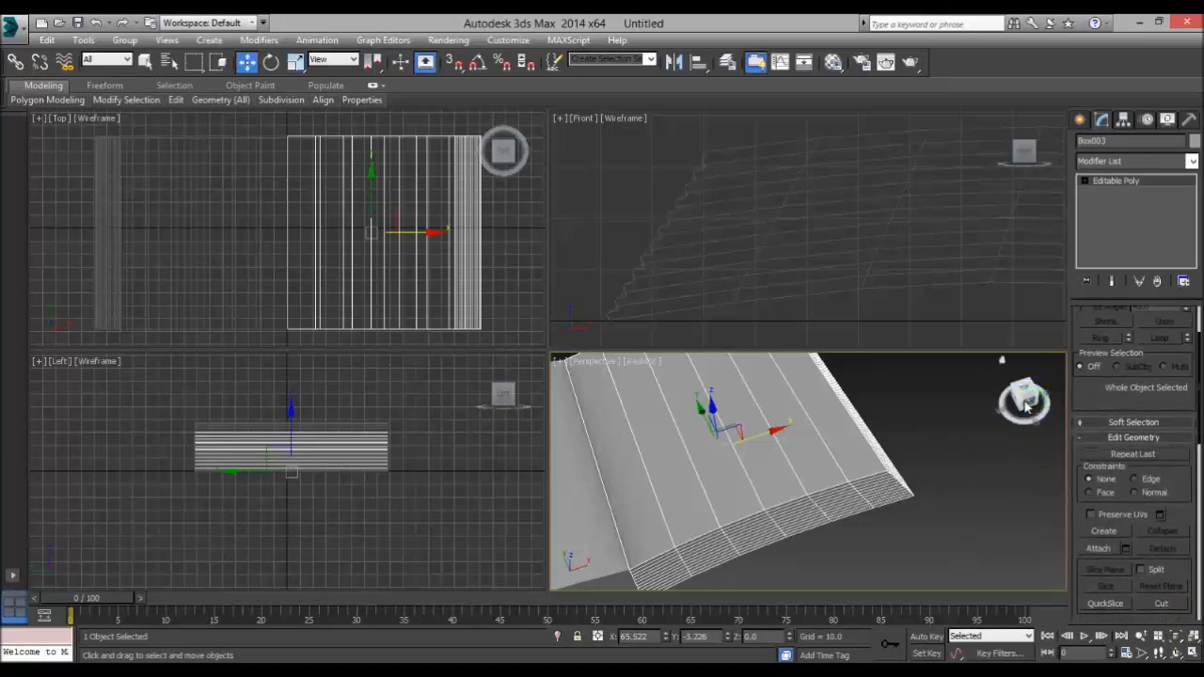
mouse_move(1033, 398)
left_mouse_down()
mouse_move(983, 376)
mouse_move(1025, 399)
left_mouse_up()
middle_click_drag(951, 502, 931, 495)
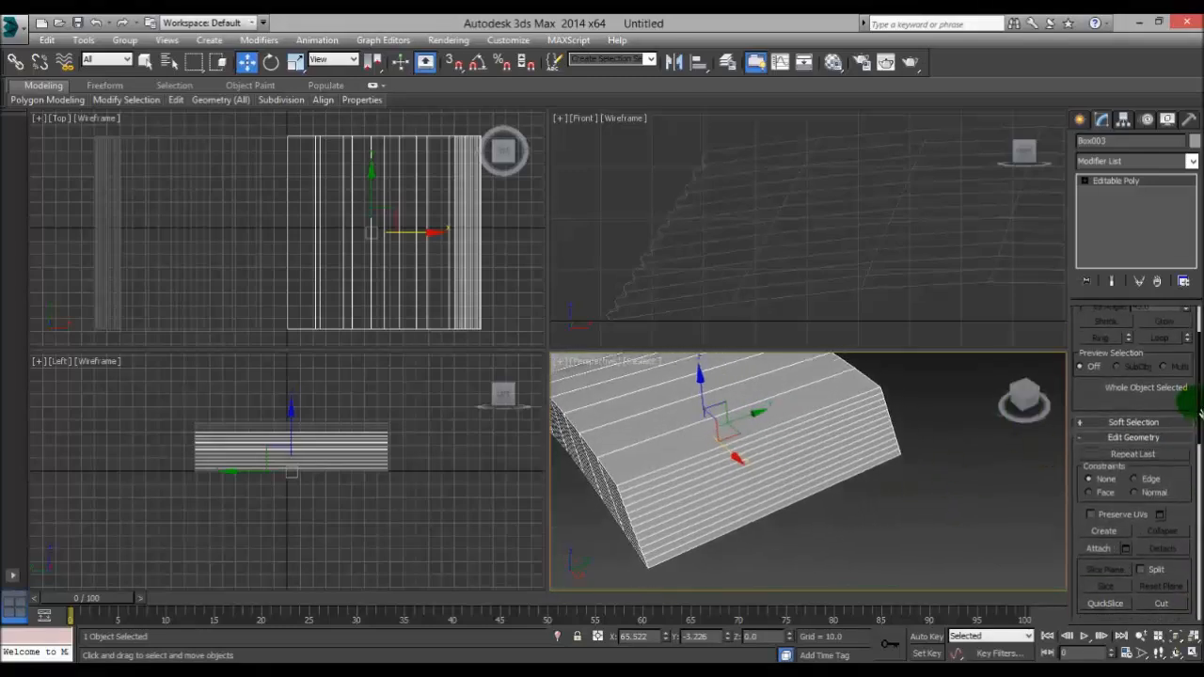
scroll(1189, 399, "up", 3)
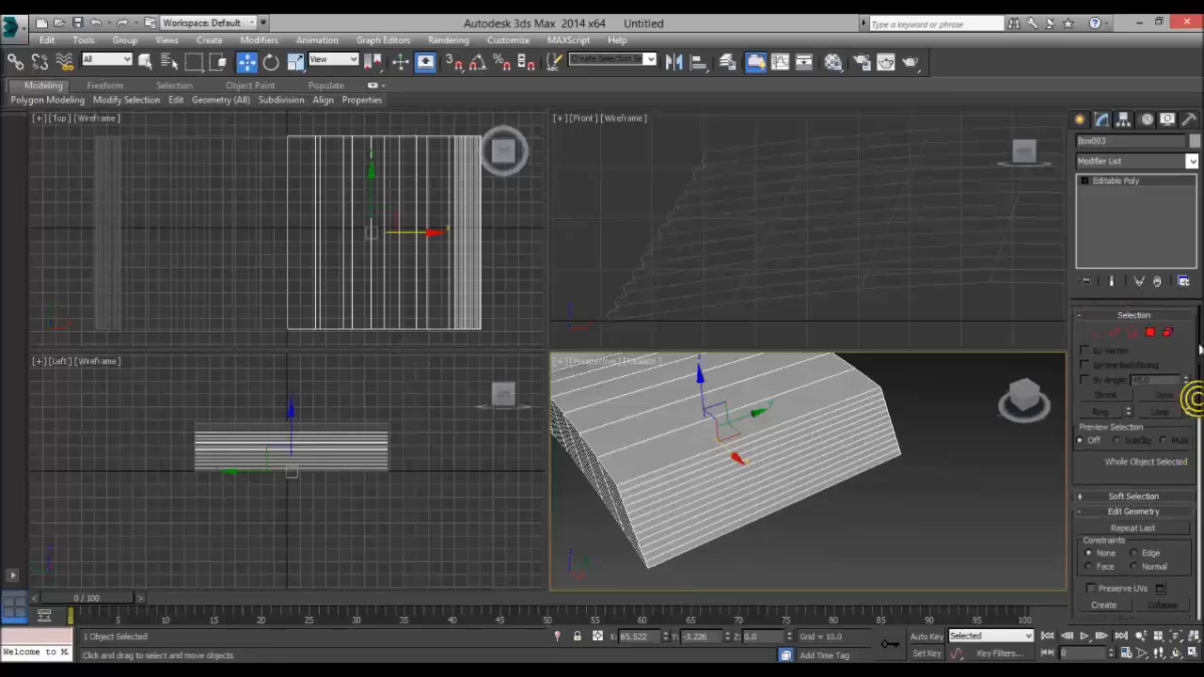
left_click(1116, 332)
left_click(1086, 366)
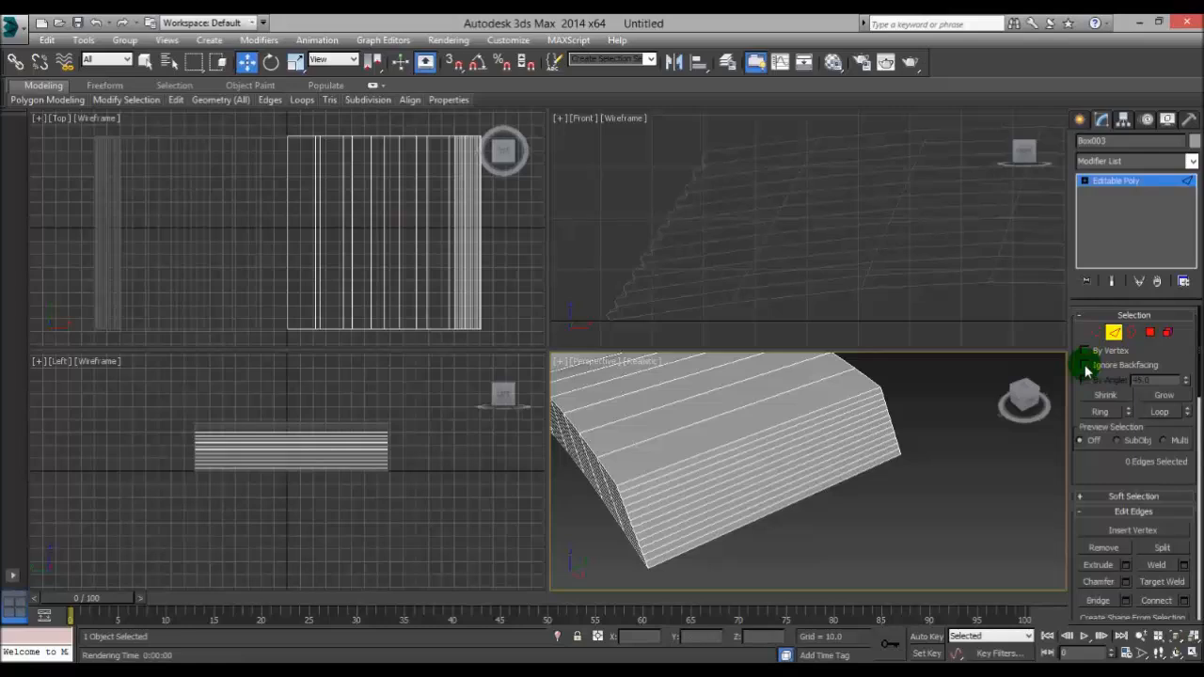
left_click_drag(795, 567, 801, 426)
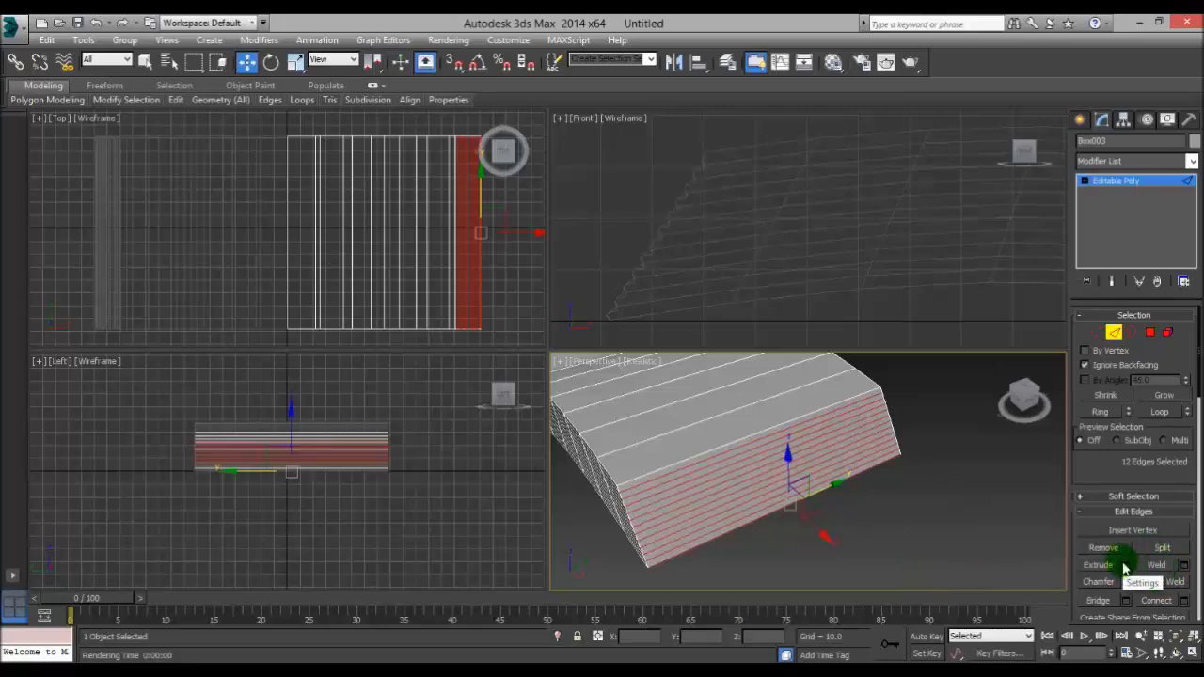
Leave edge editing and examine the page edges of both book halves in the Perspective view.
left_click(1027, 400)
left_click_drag(1030, 400, 917, 460)
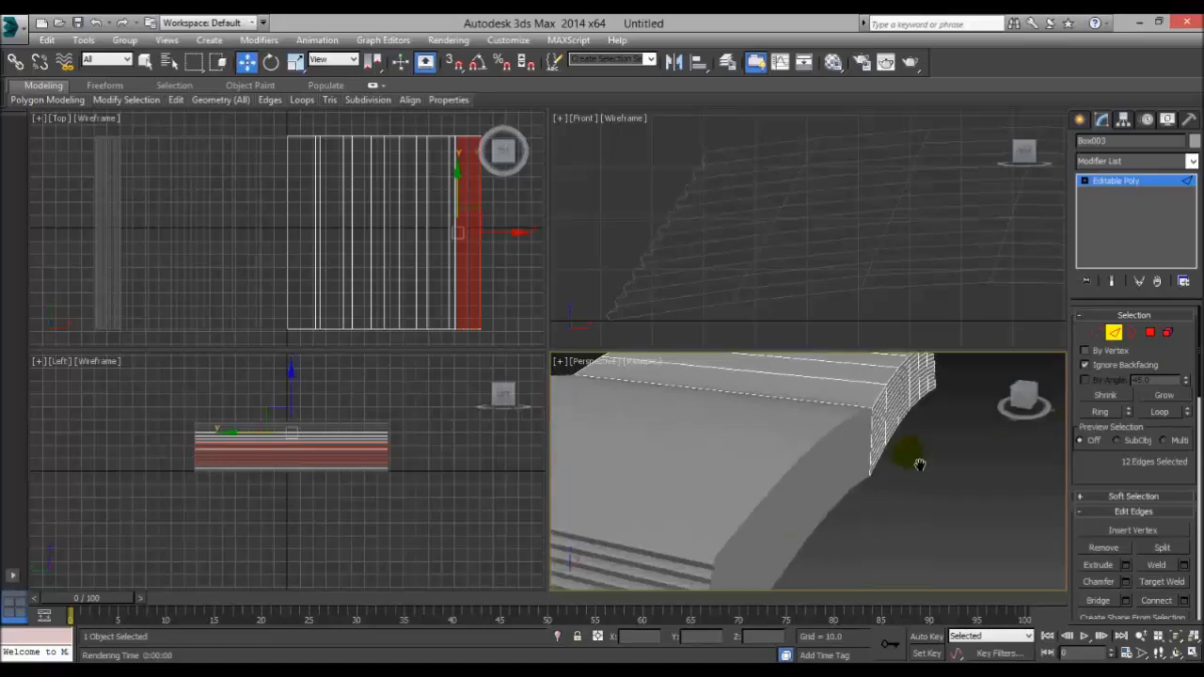
left_click(1113, 332)
scroll(954, 484, "down", 4)
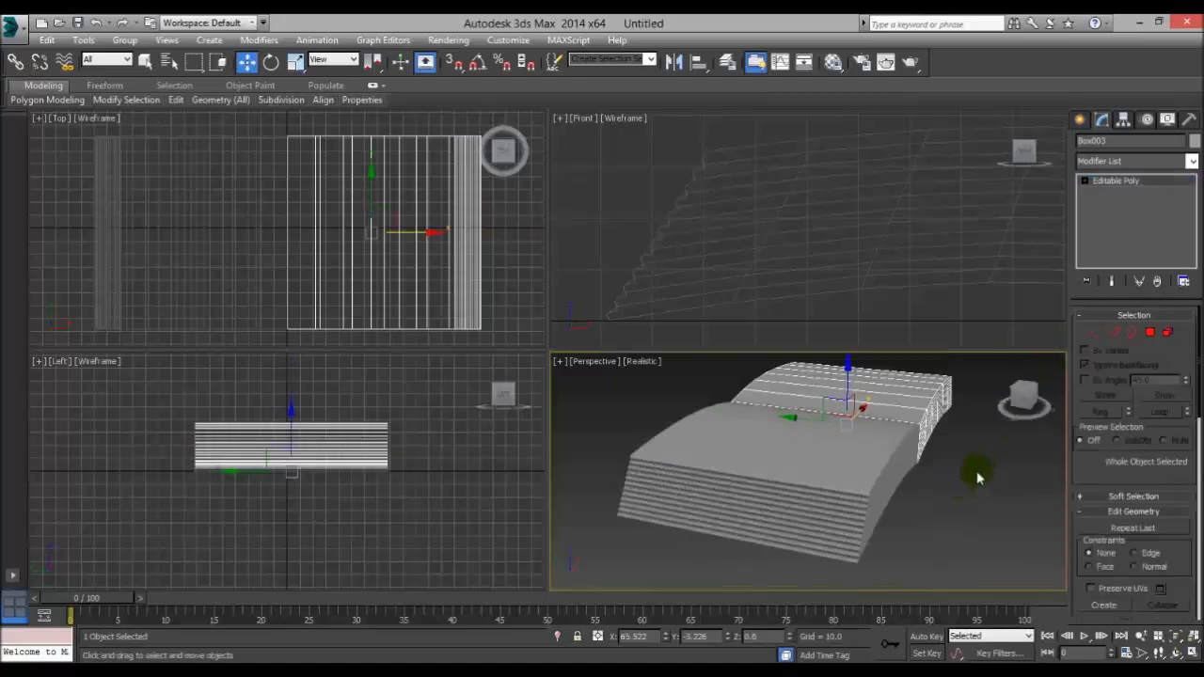
left_click_drag(1013, 411, 894, 461)
scroll(891, 460, "up", 4)
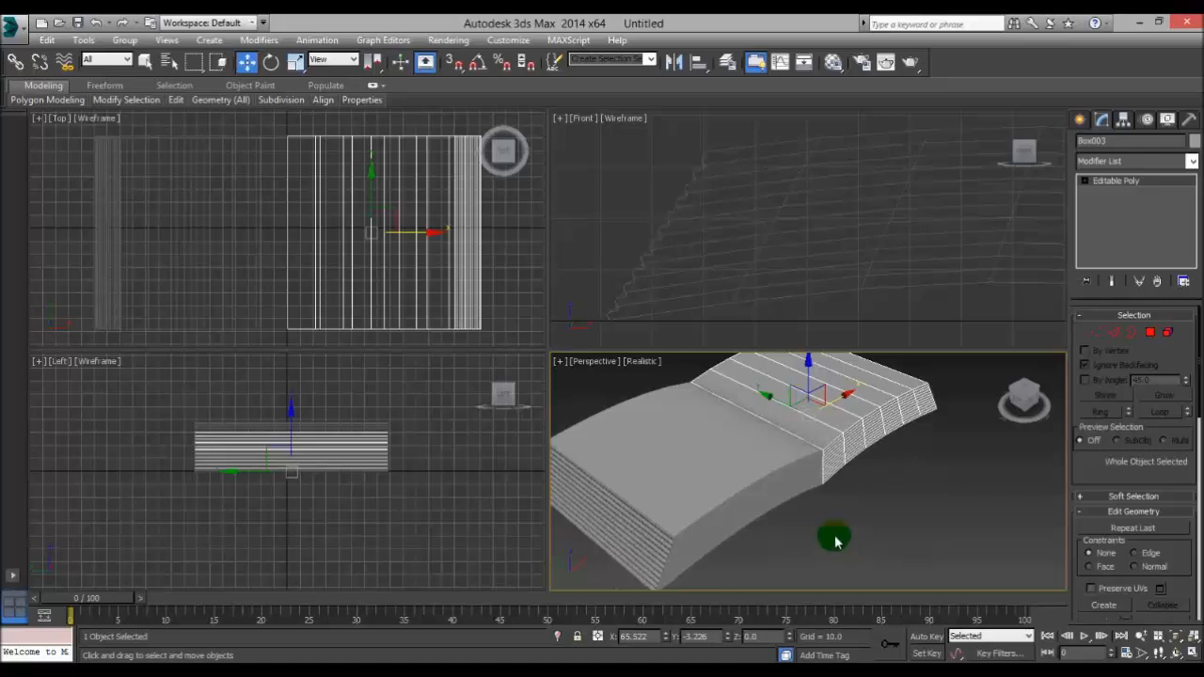
left_click(798, 429, "ctrl")
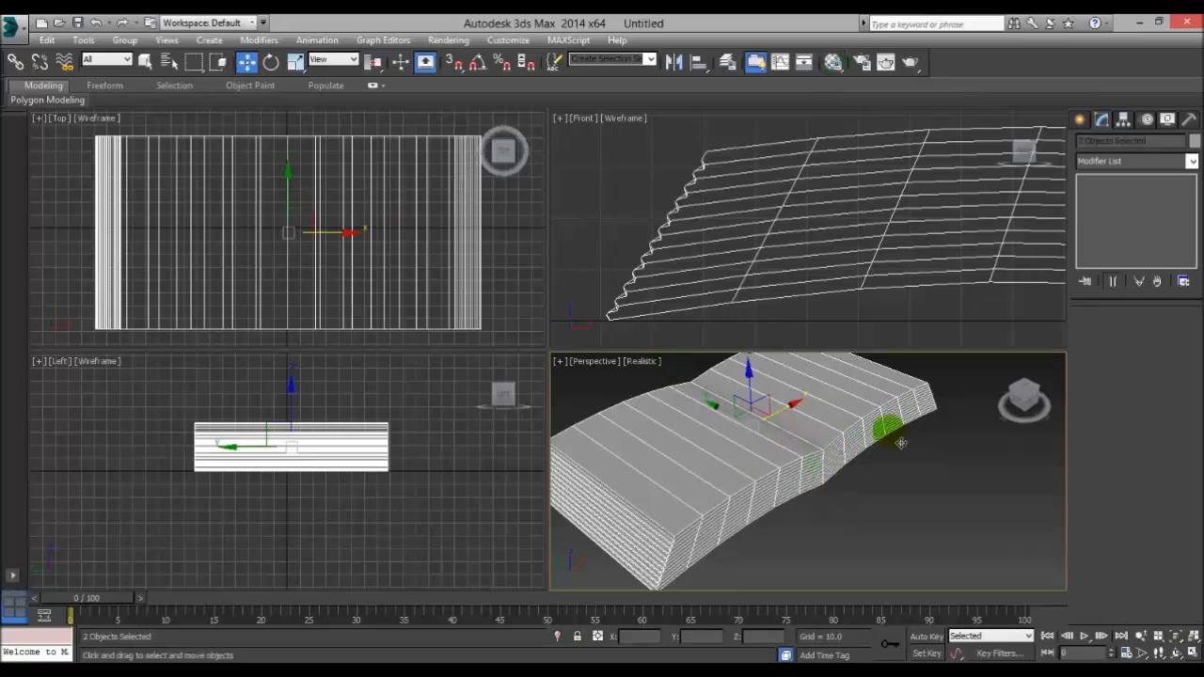
left_click(891, 511)
left_click_drag(809, 561, 726, 473)
left_click(866, 537)
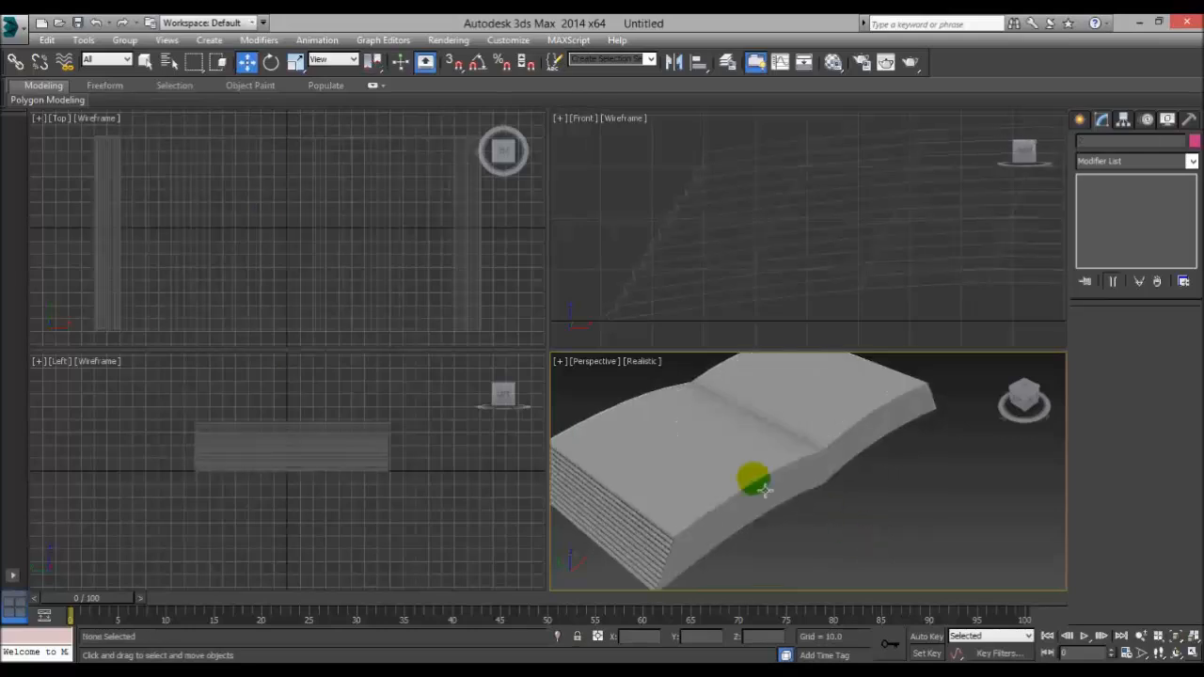
Attach the second book half to the first grooved half so both form one object, and end the Attach command.
left_click(758, 482)
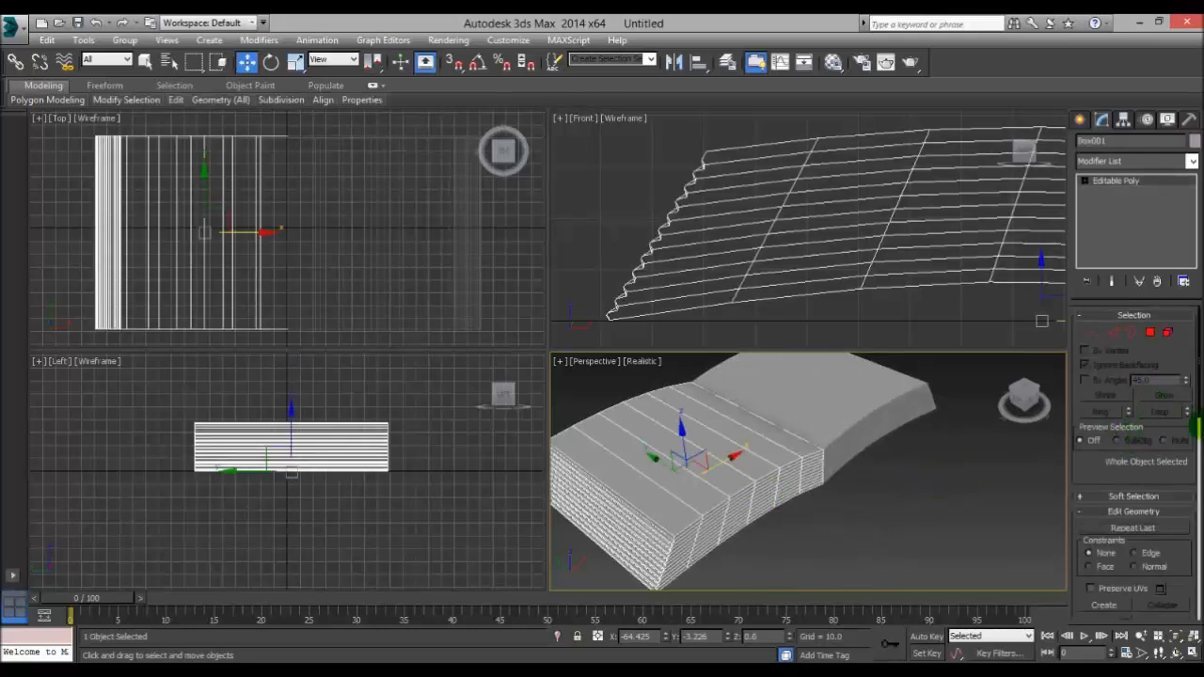
scroll(1120, 470, "down", 3)
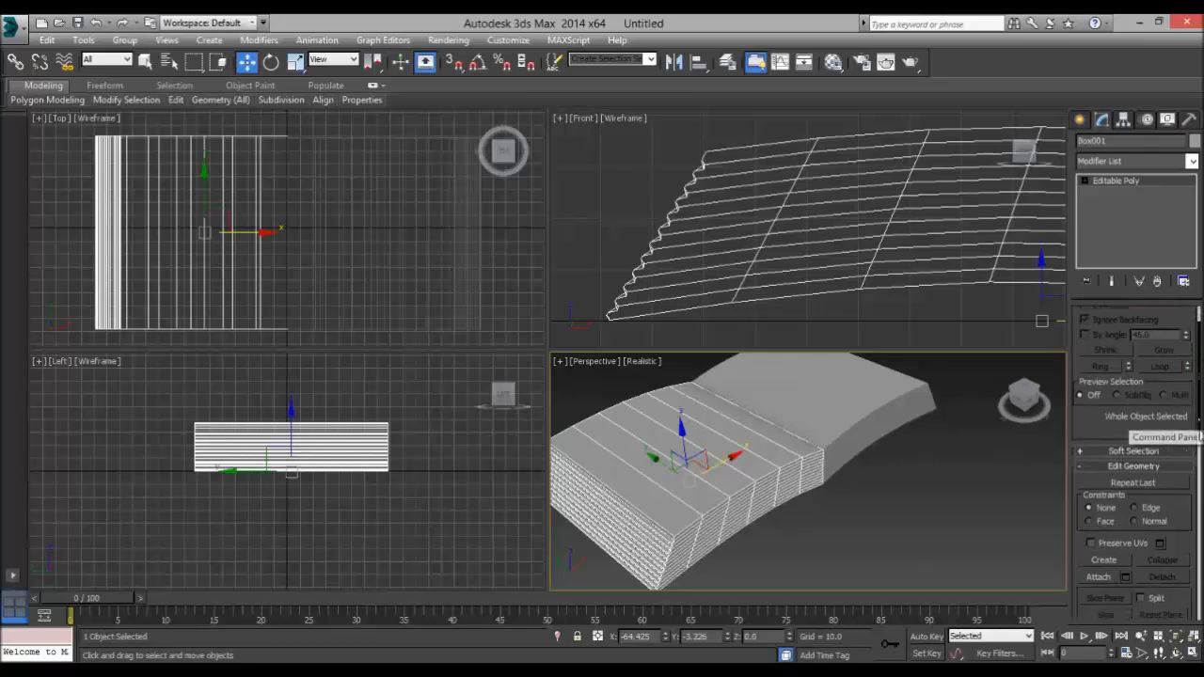
left_click(1097, 515)
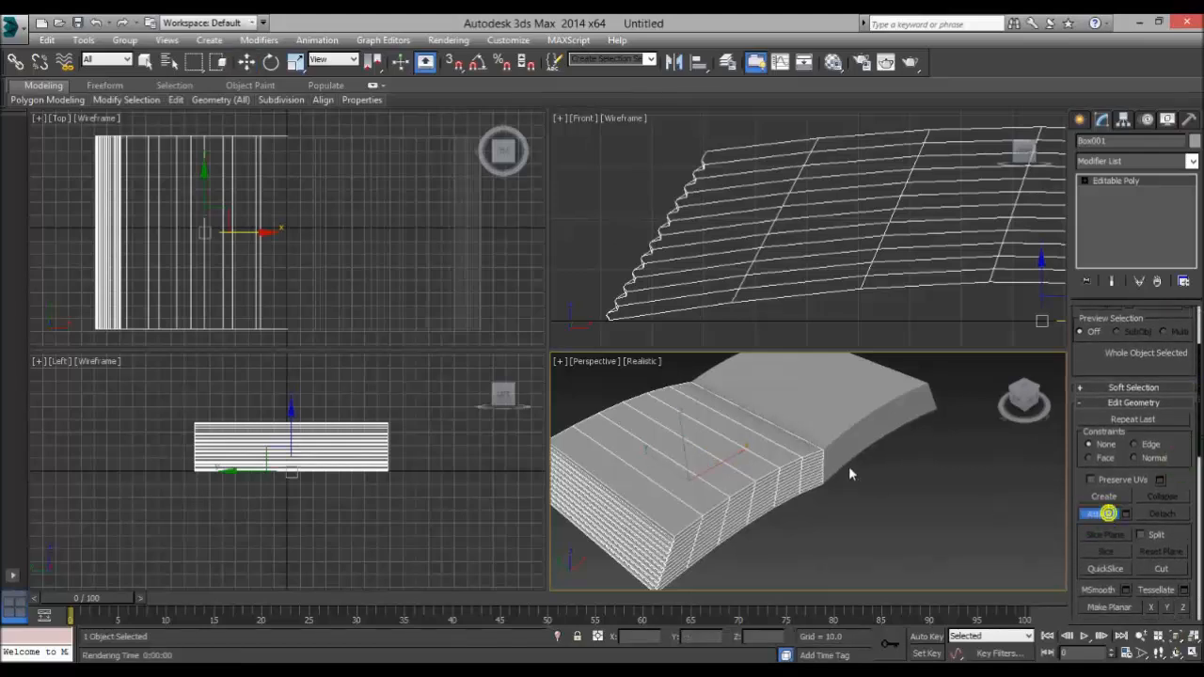
left_click(849, 399)
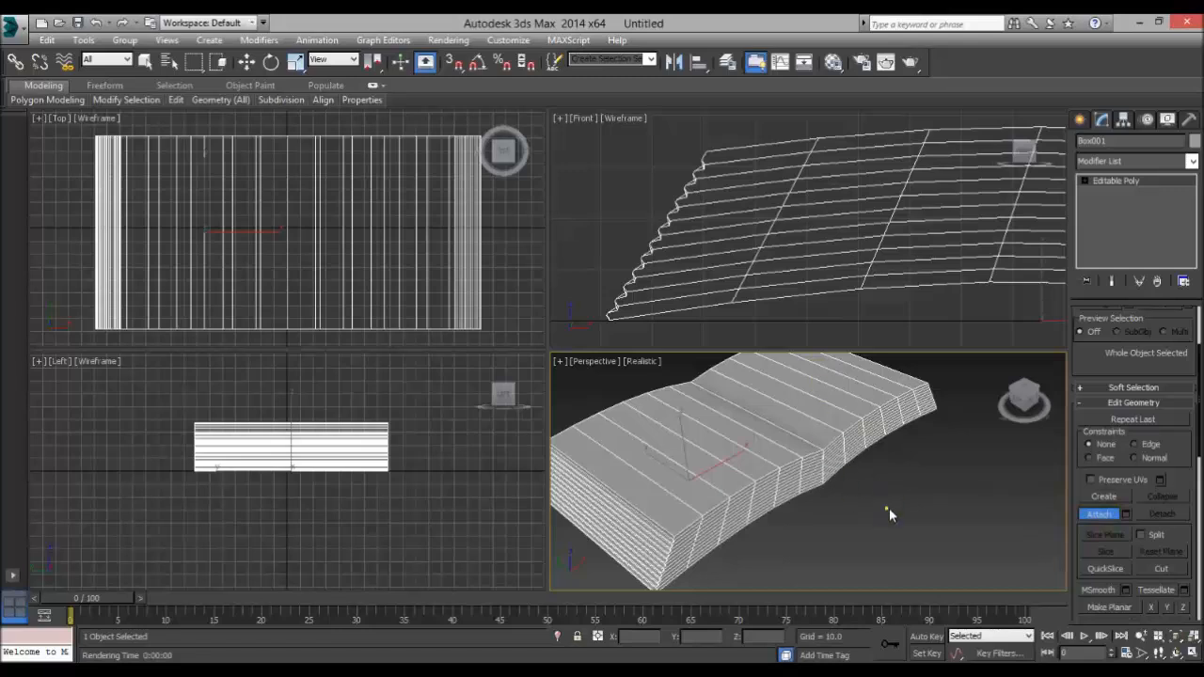
left_click(1080, 120)
key("w")
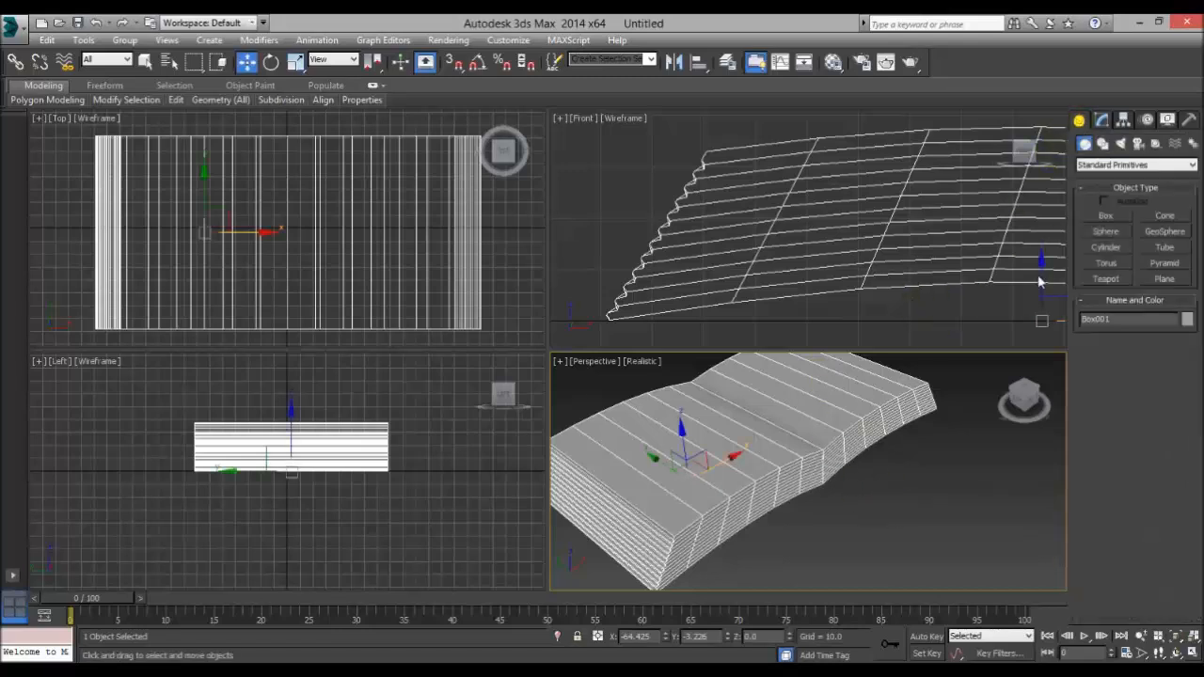
Check in the Front view that the two attached halves select as one object, leaving the whole book selected.
scroll(894, 292, "down", 2)
scroll(894, 294, "down", 2)
middle_click_drag(994, 303, 826, 302)
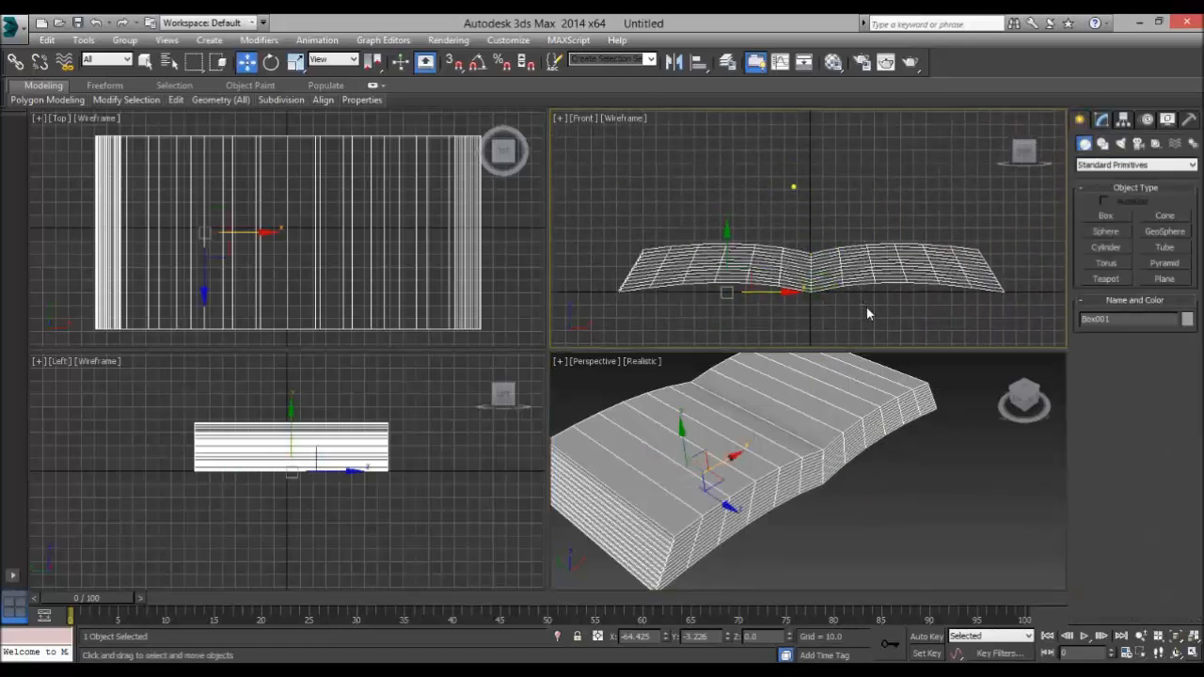
left_click(124, 41)
left_click(148, 59)
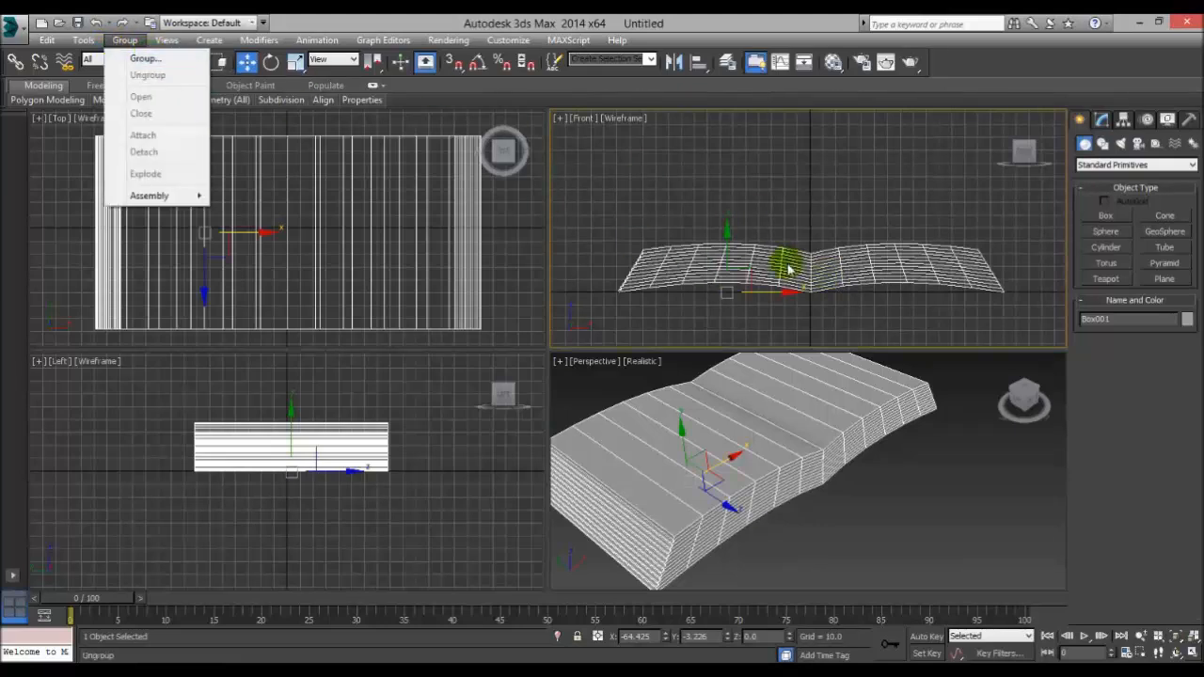
left_click(855, 304)
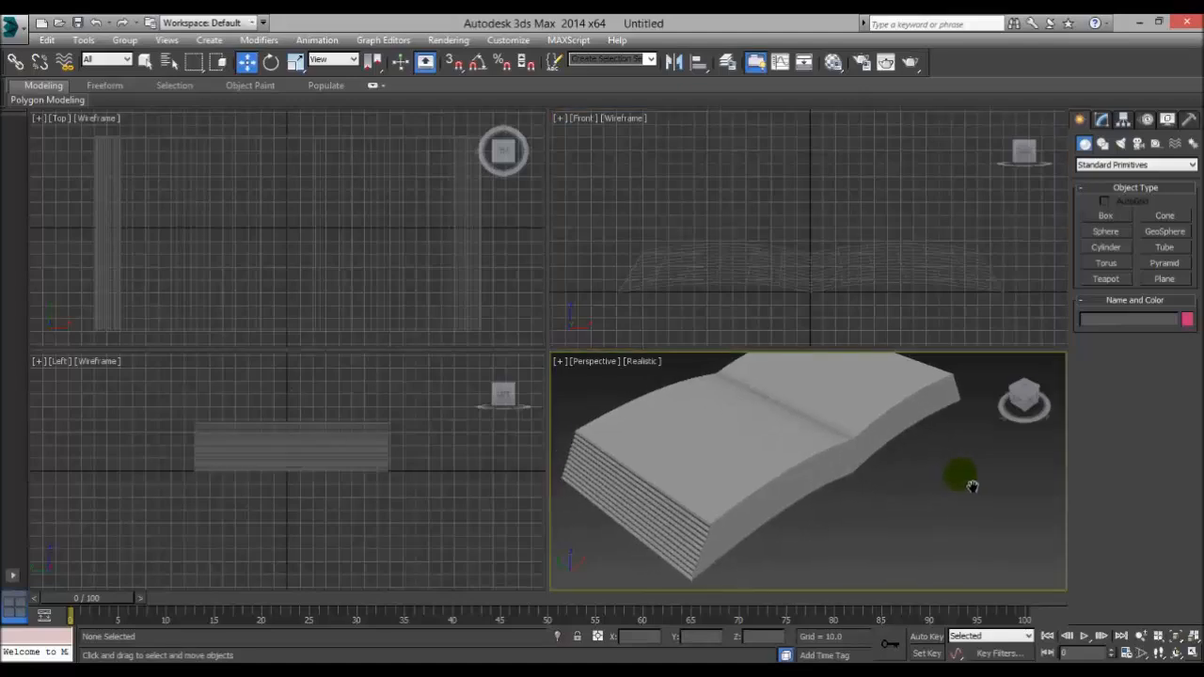
left_click_drag(755, 148, 876, 275)
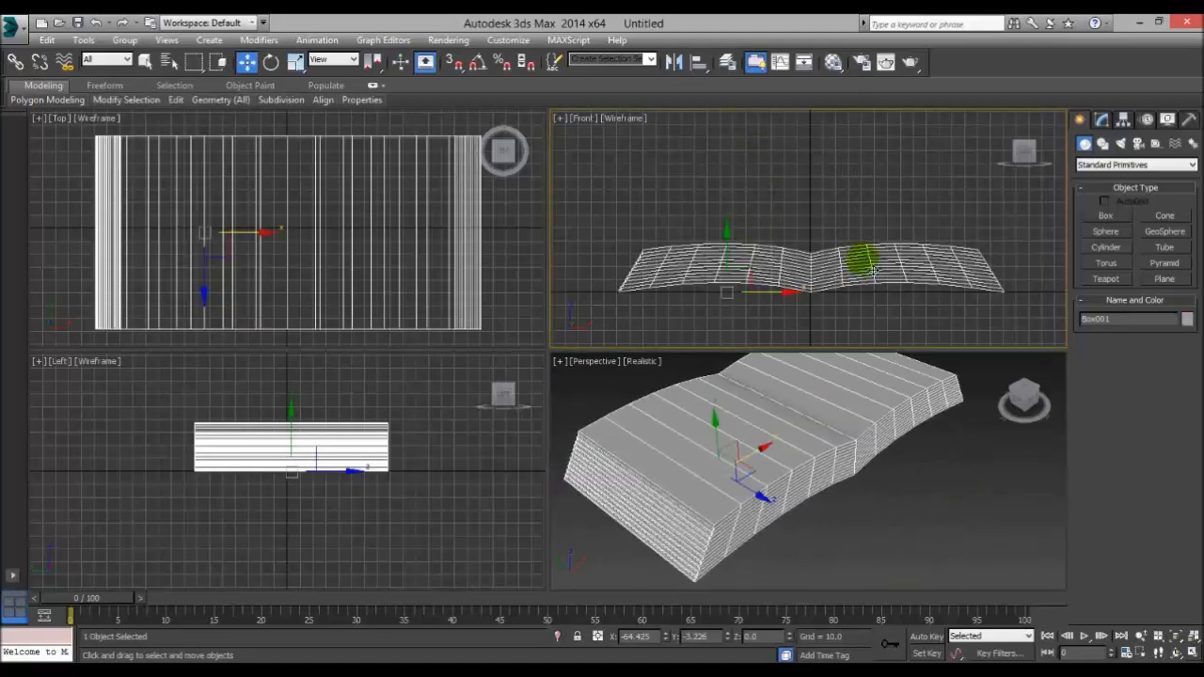
Load the page texture Book1Txt4_.jpg as a Bitmap in the Diffuse channel of the first material, 01 - Default.
left_click(832, 64)
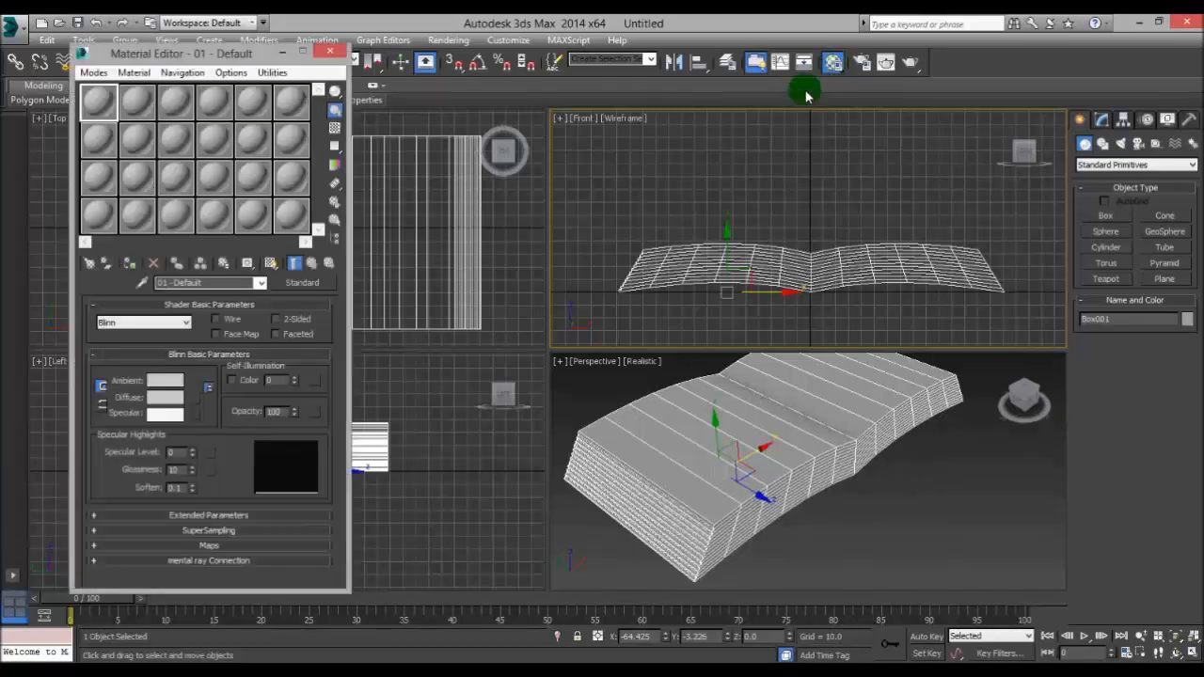
left_click(192, 397)
left_click(243, 168)
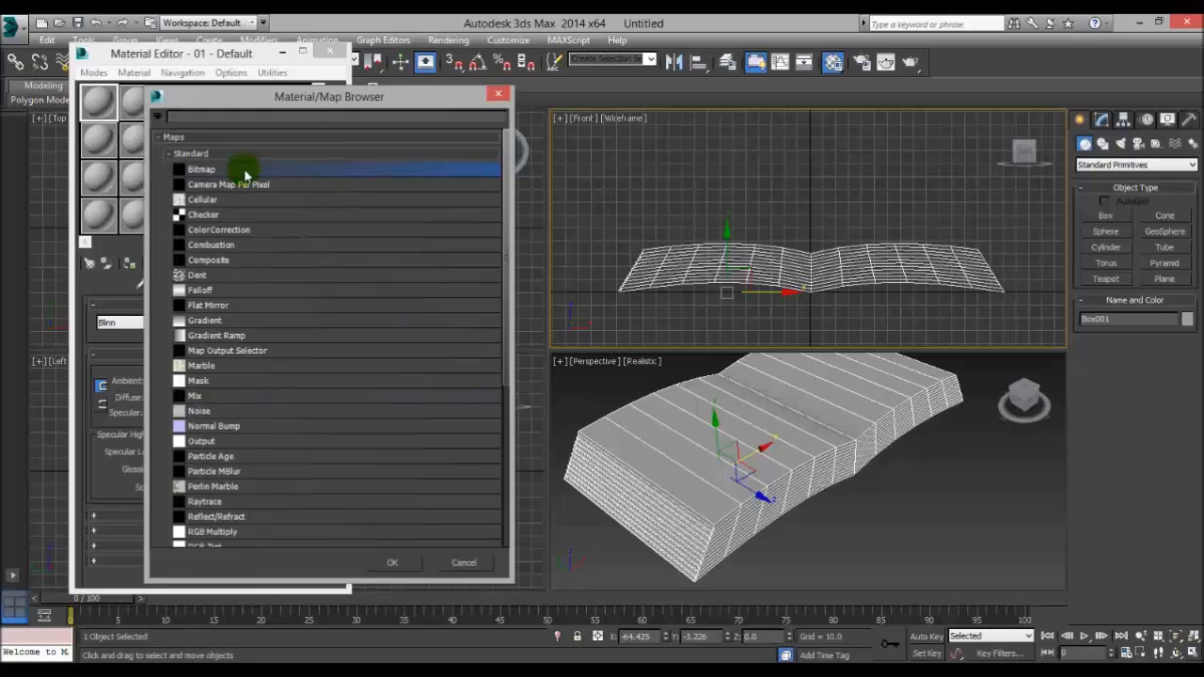
left_click(384, 569)
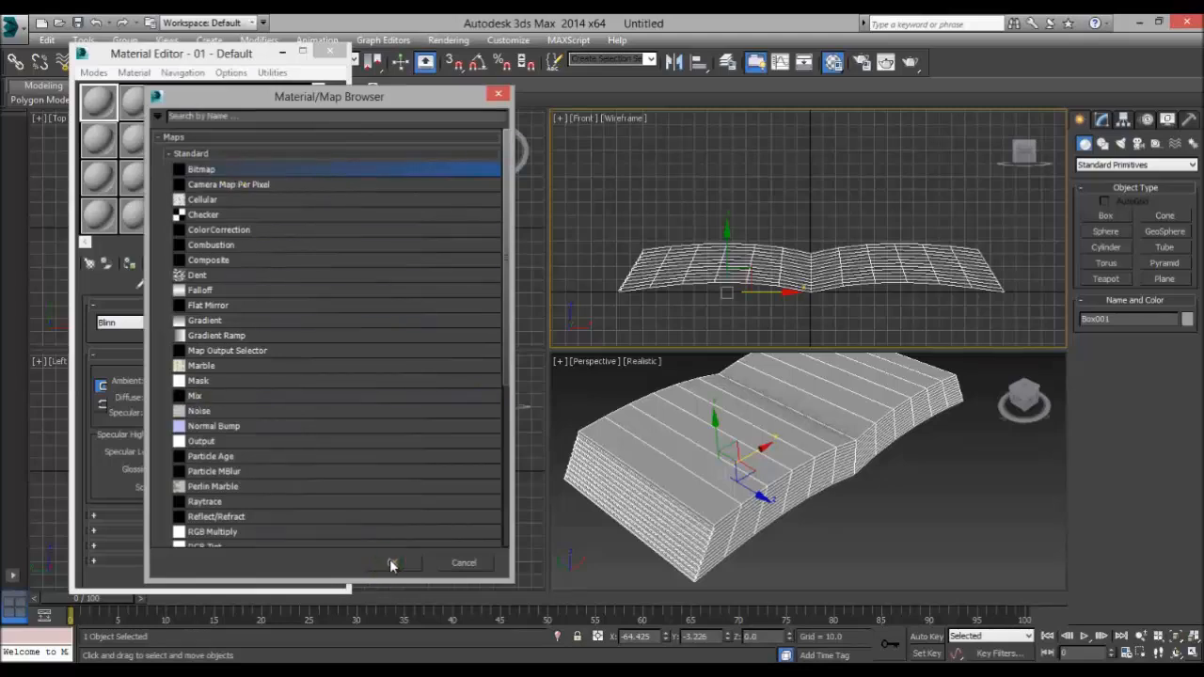
left_click(140, 126)
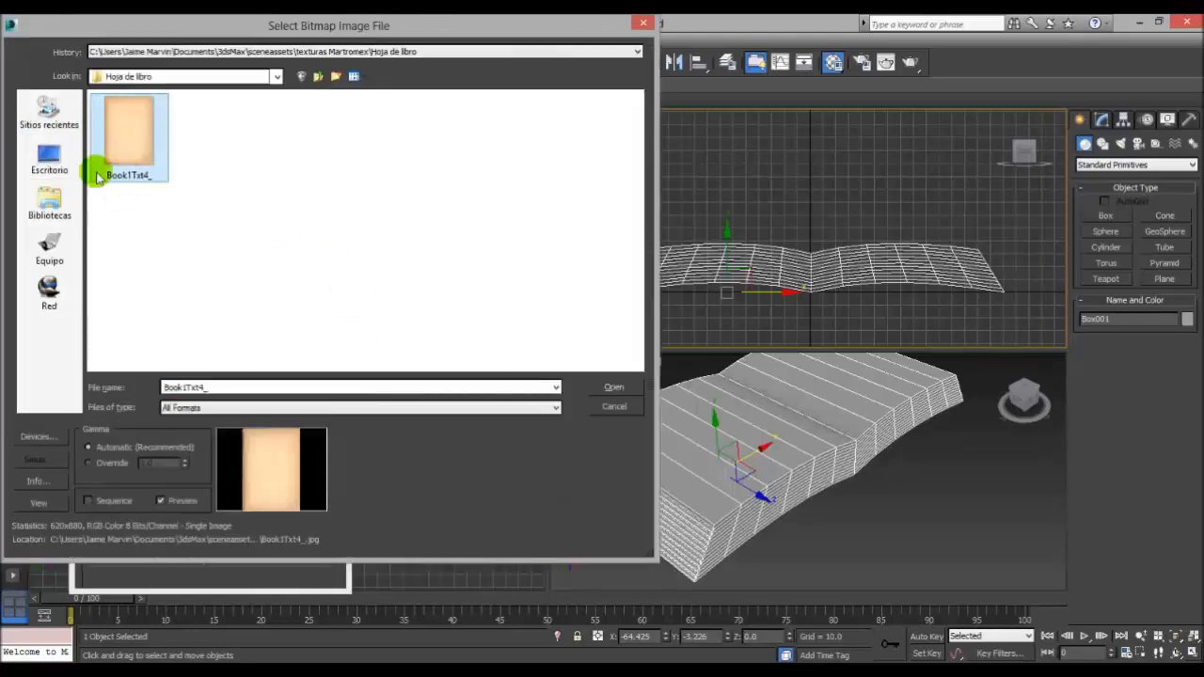
left_click(129, 133)
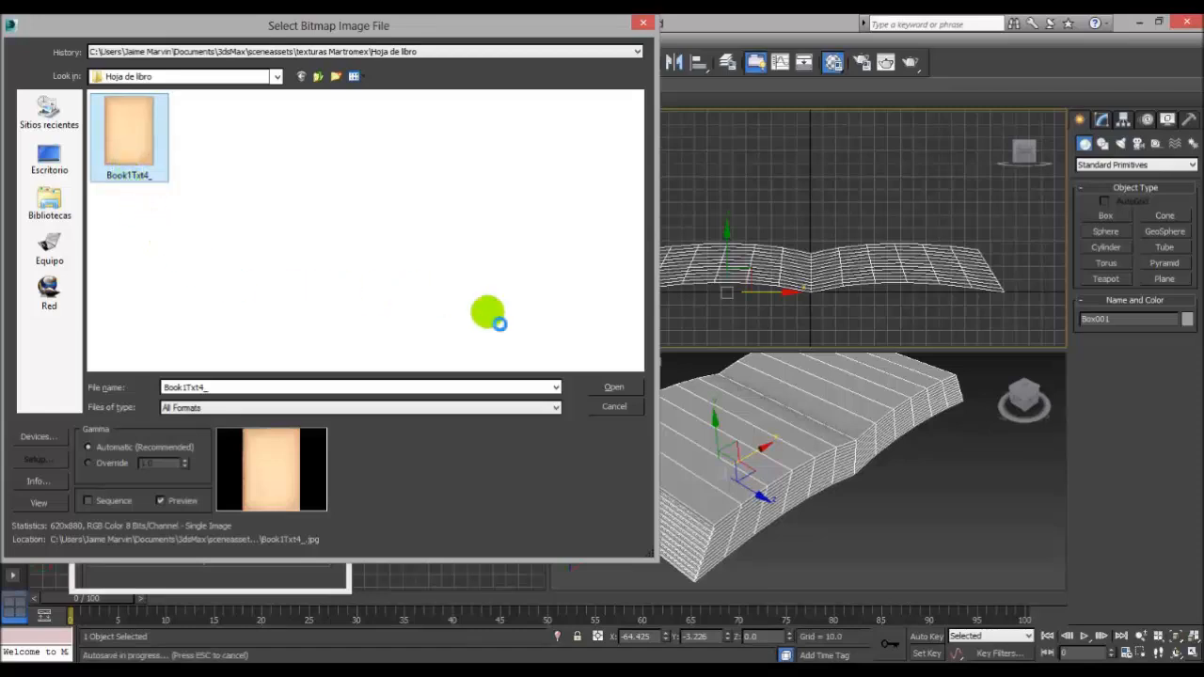
left_click(612, 387)
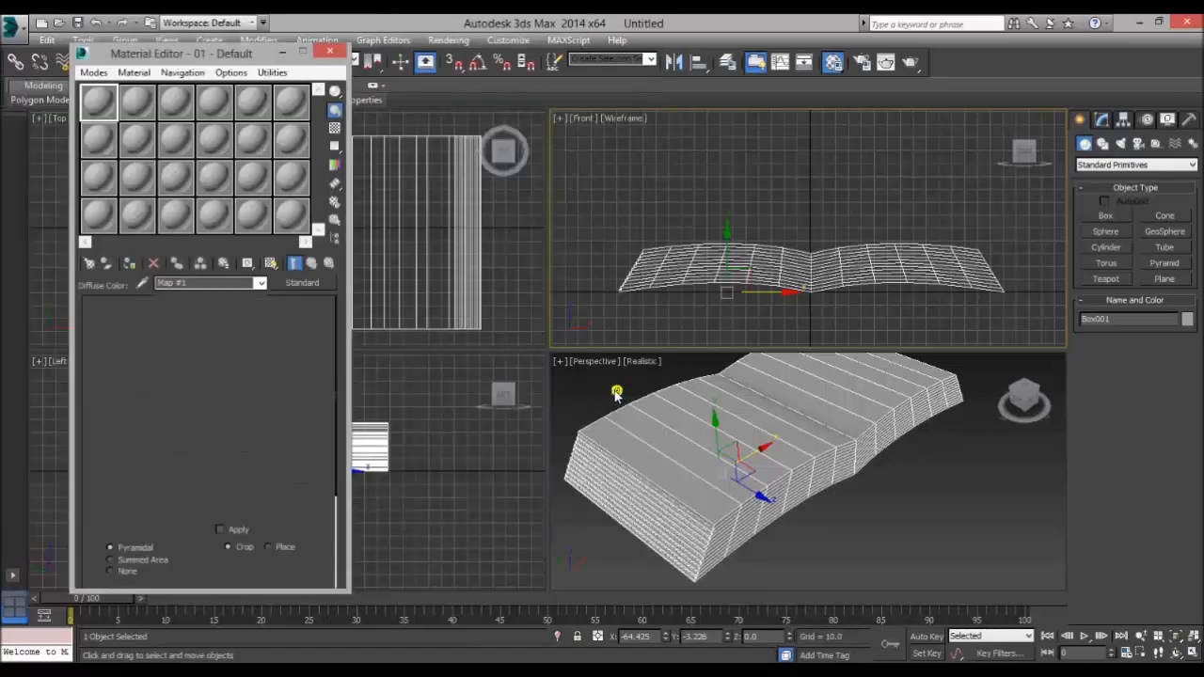
Assign the page-textured material to the selected book and display its bitmap in the viewport.
left_click(132, 267)
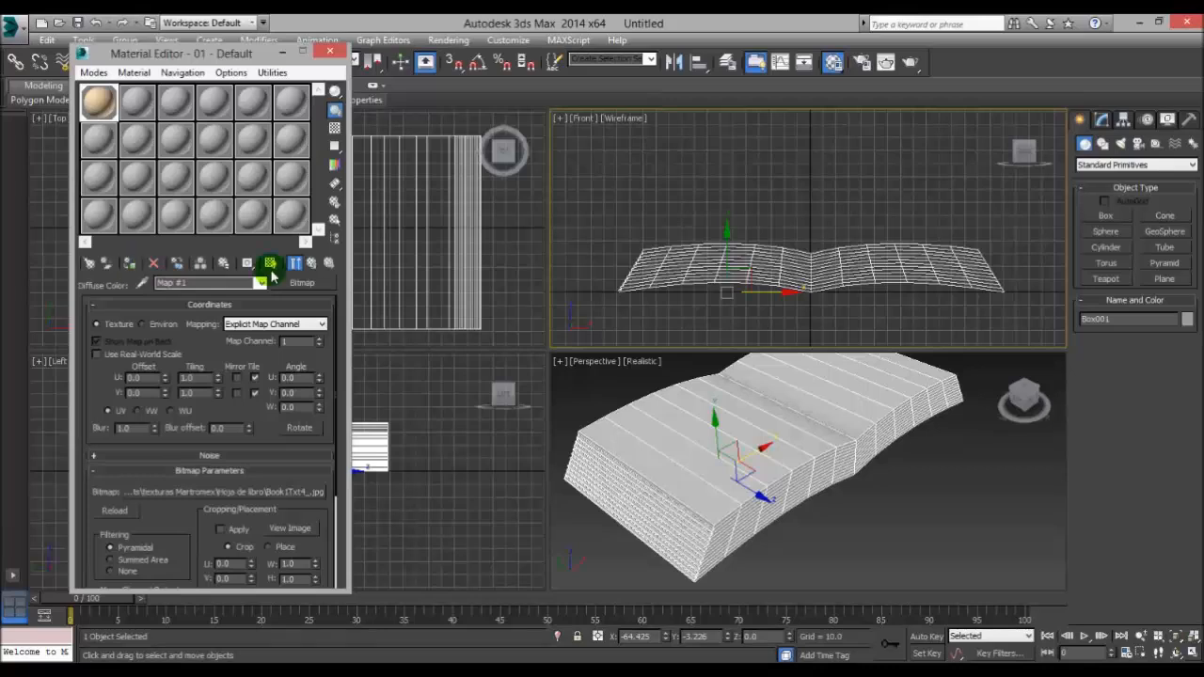
left_click(271, 264)
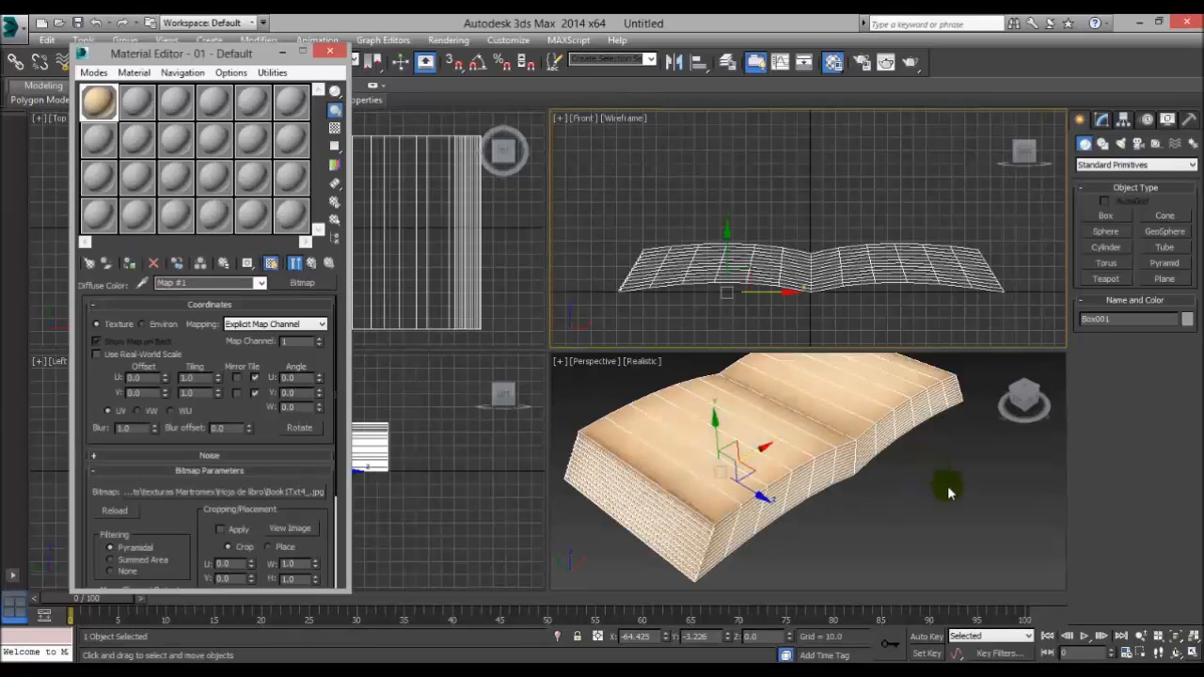
Render the Perspective view to check the page texture on the book, and close the render window and the Material Editor.
middle_click_drag(946, 483, 956, 530, "alt")
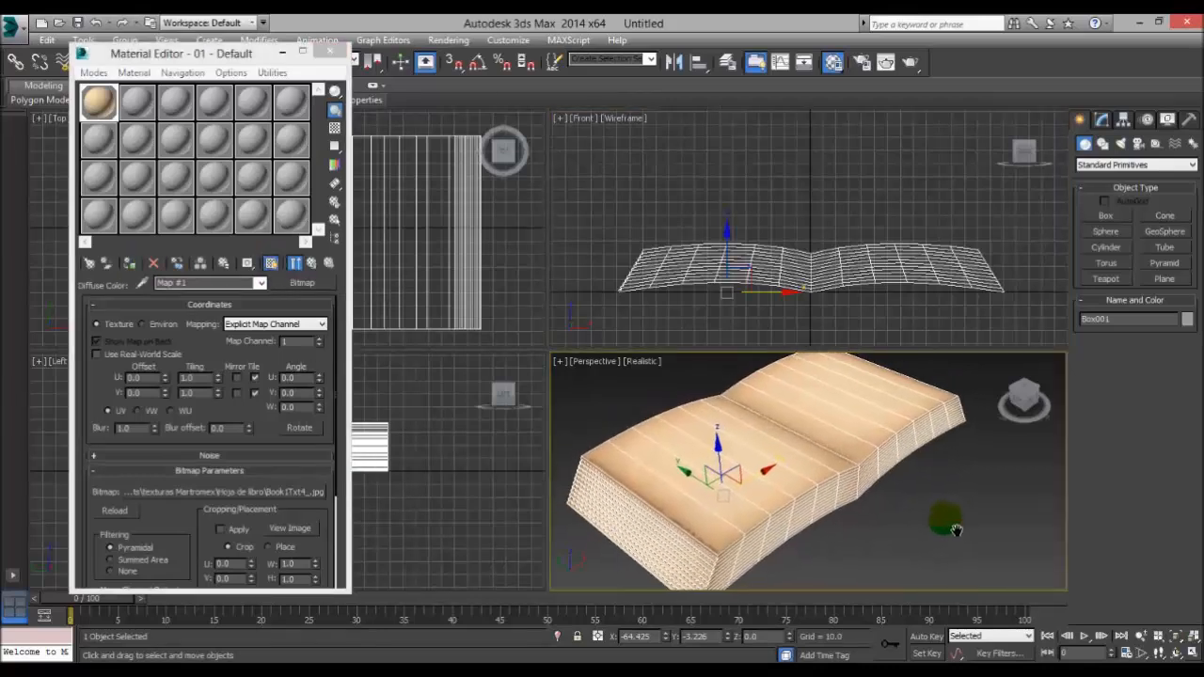
left_click(911, 62)
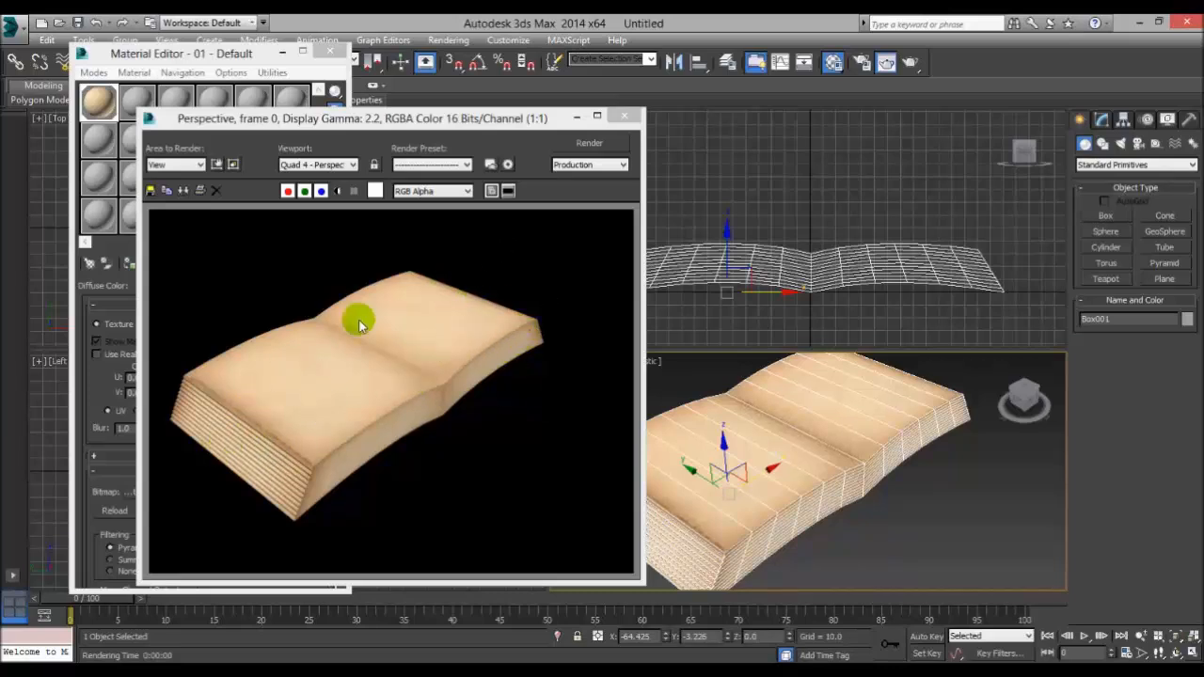
left_click(623, 115)
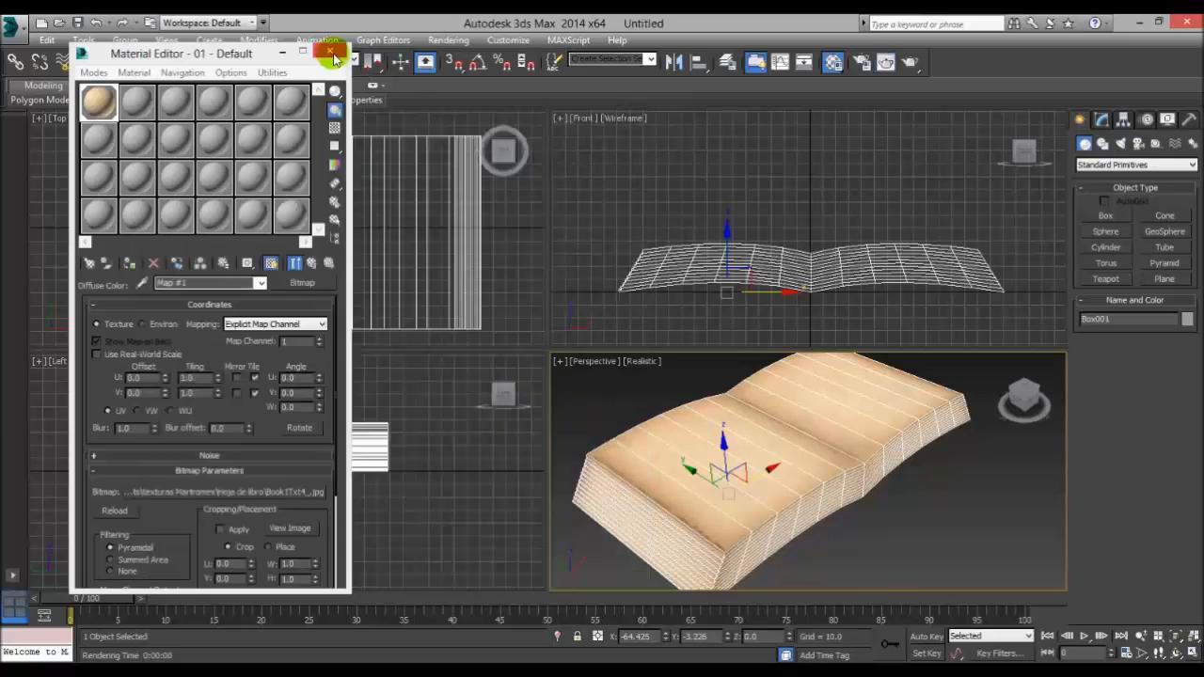
left_click(330, 52)
Unhide all objects with nothing selected, and select the plain box below the book in the Front view.
middle_click_drag(883, 307, 871, 274)
scroll(888, 237, "down", 3)
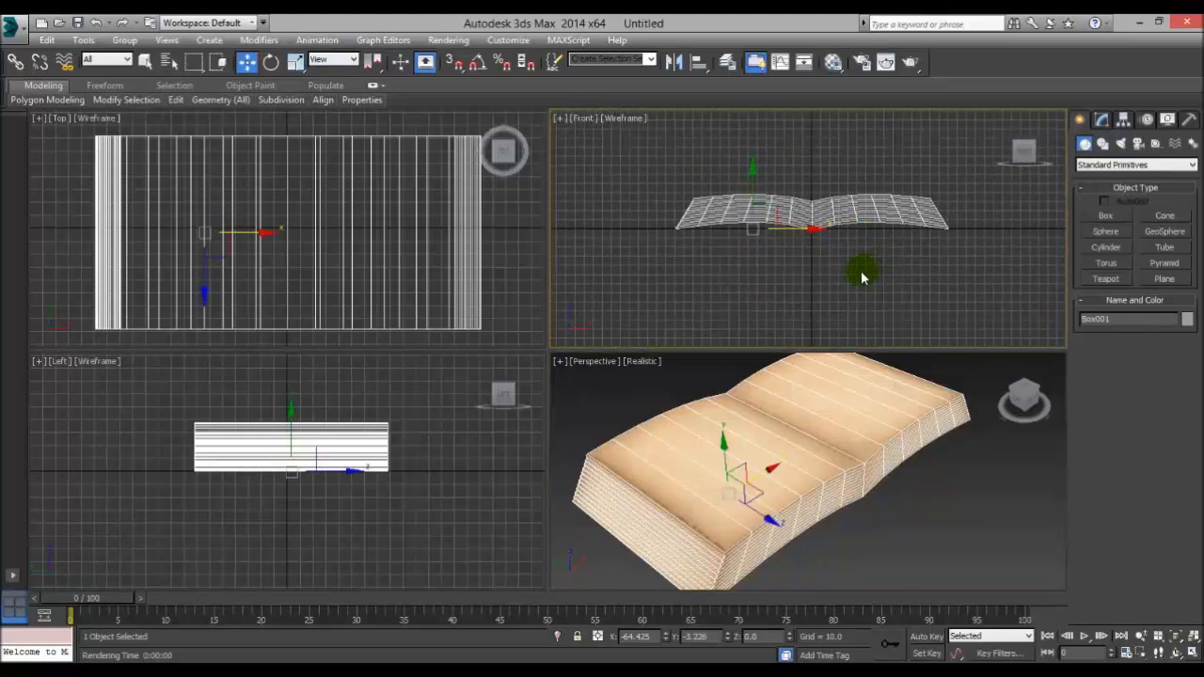
left_click(815, 274)
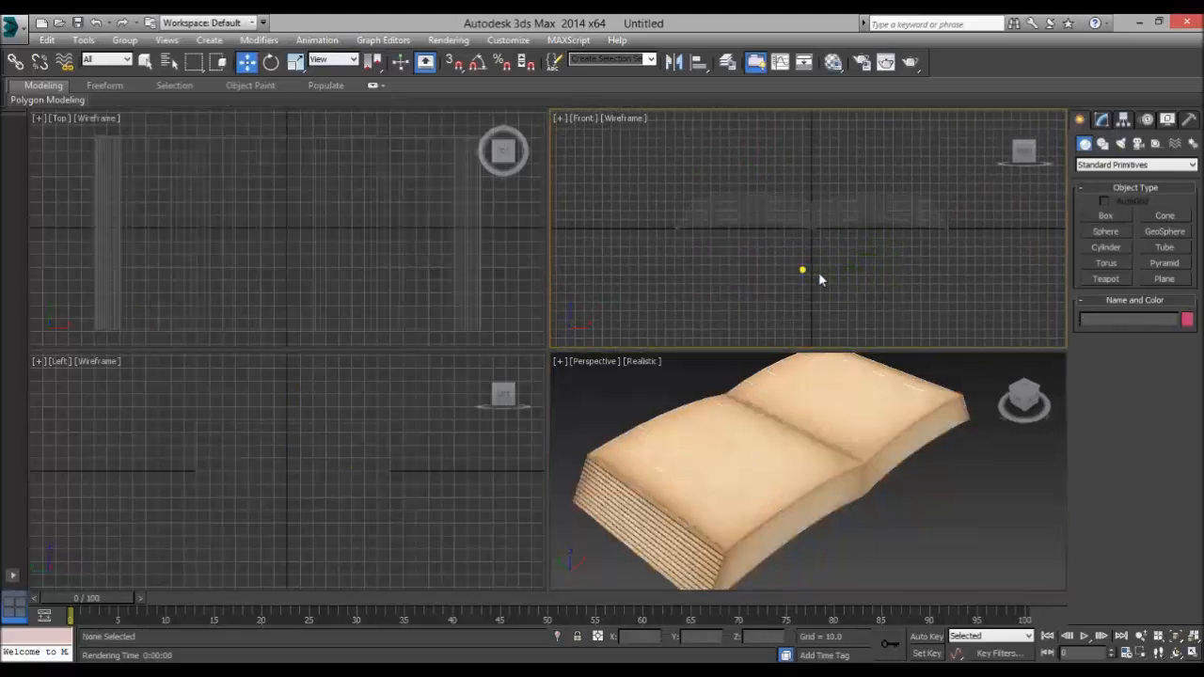
right_click(824, 274)
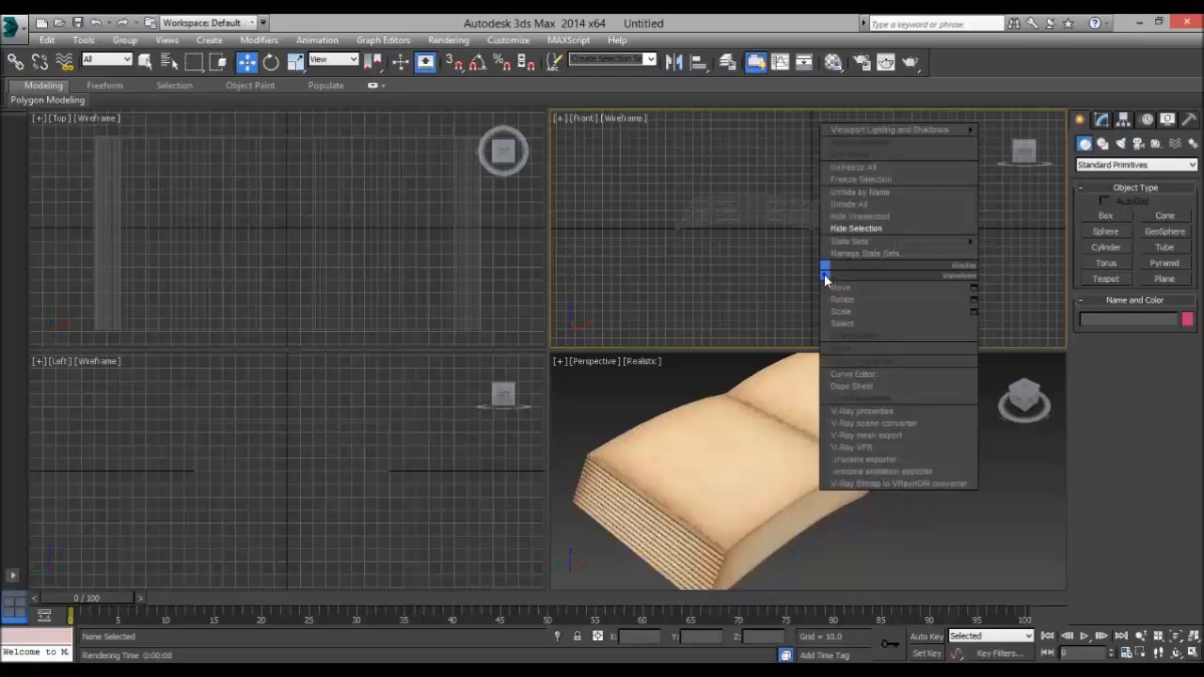
left_click(888, 205)
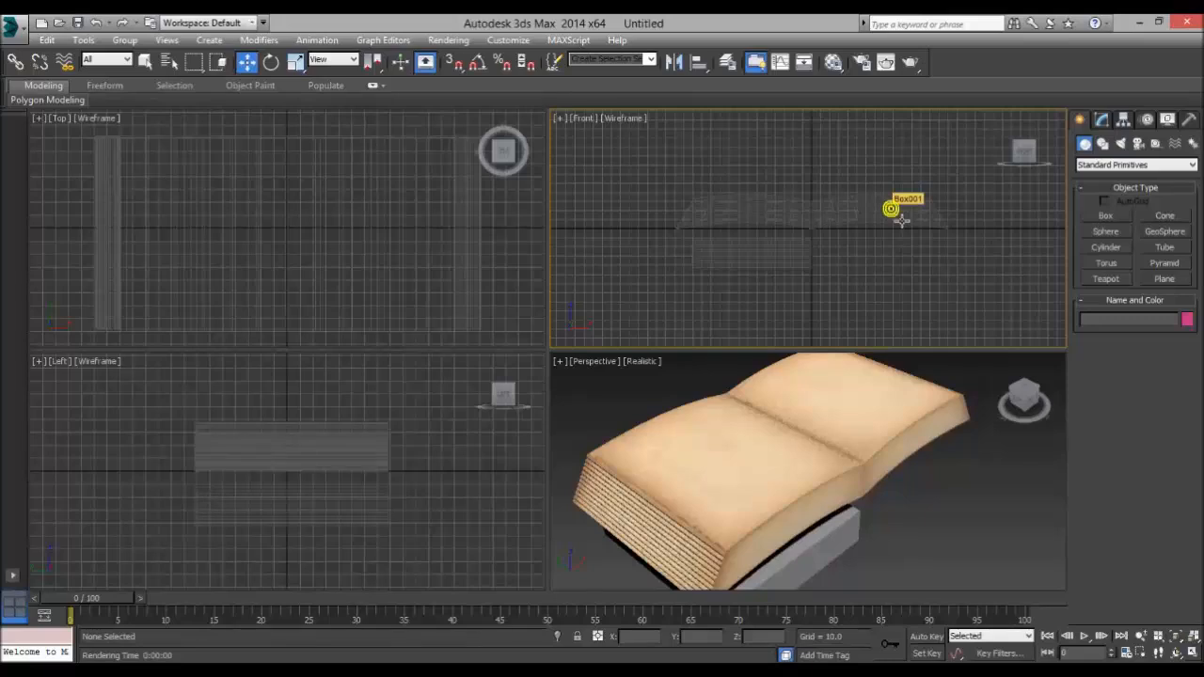
left_click_drag(722, 307, 774, 244)
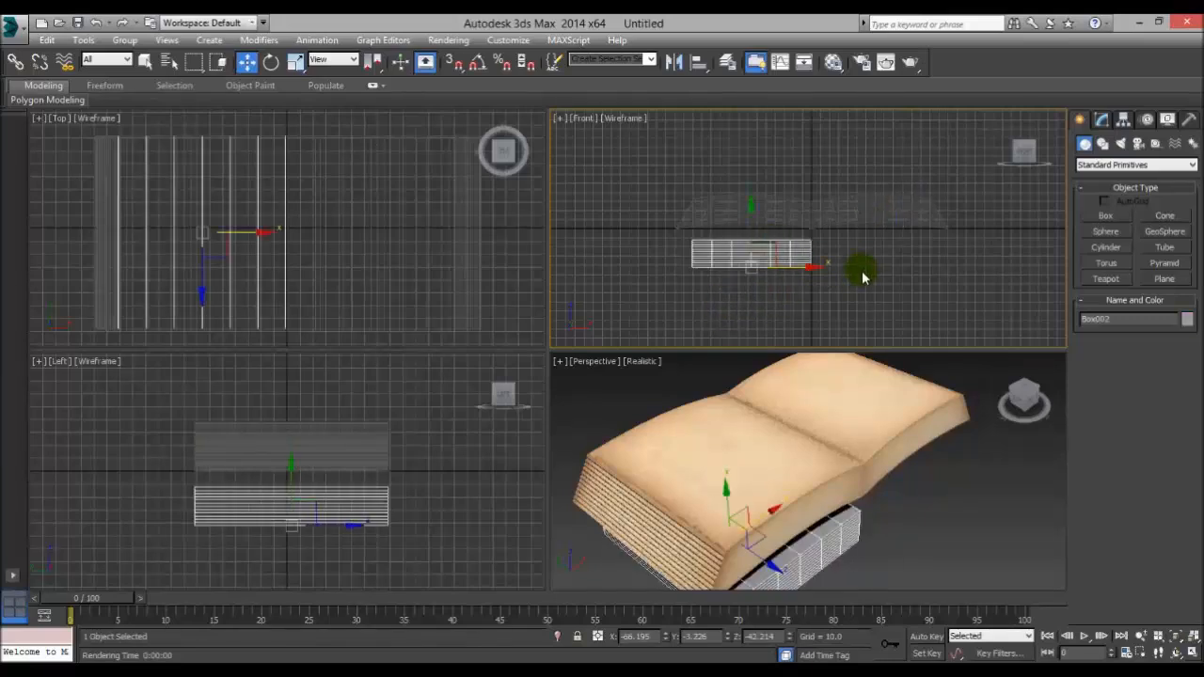
Maximize the Front view and set the selected box's height segments to 2.
middle_click_drag(864, 277, 873, 279)
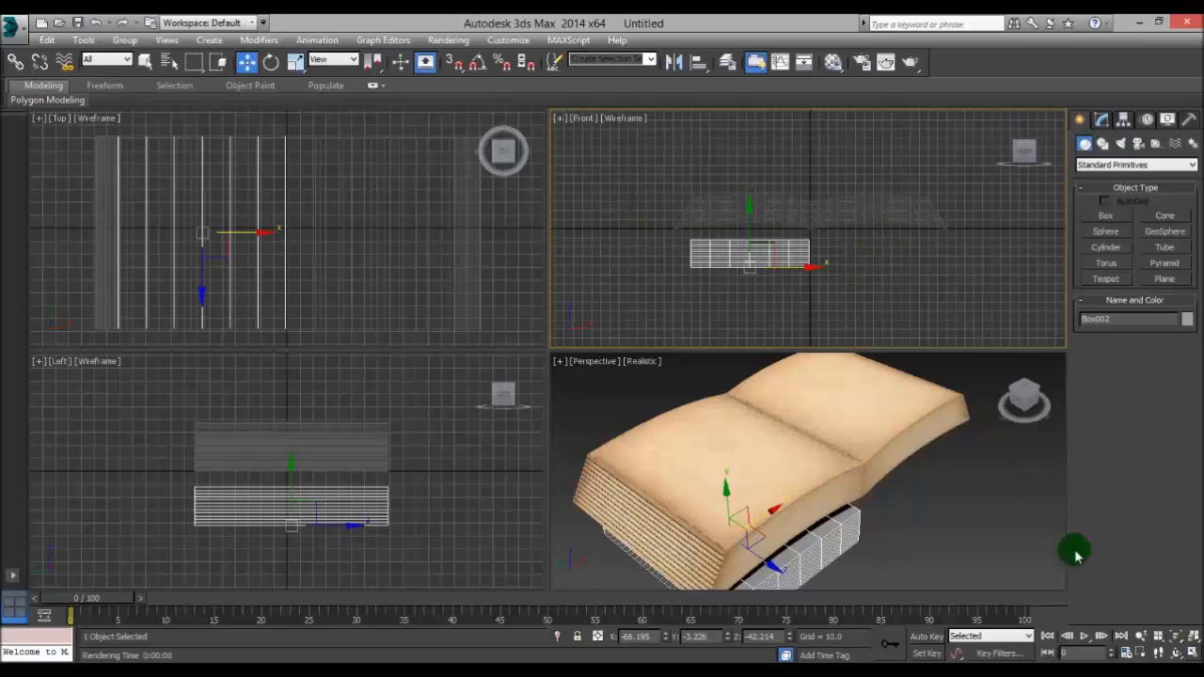
left_click(1192, 653)
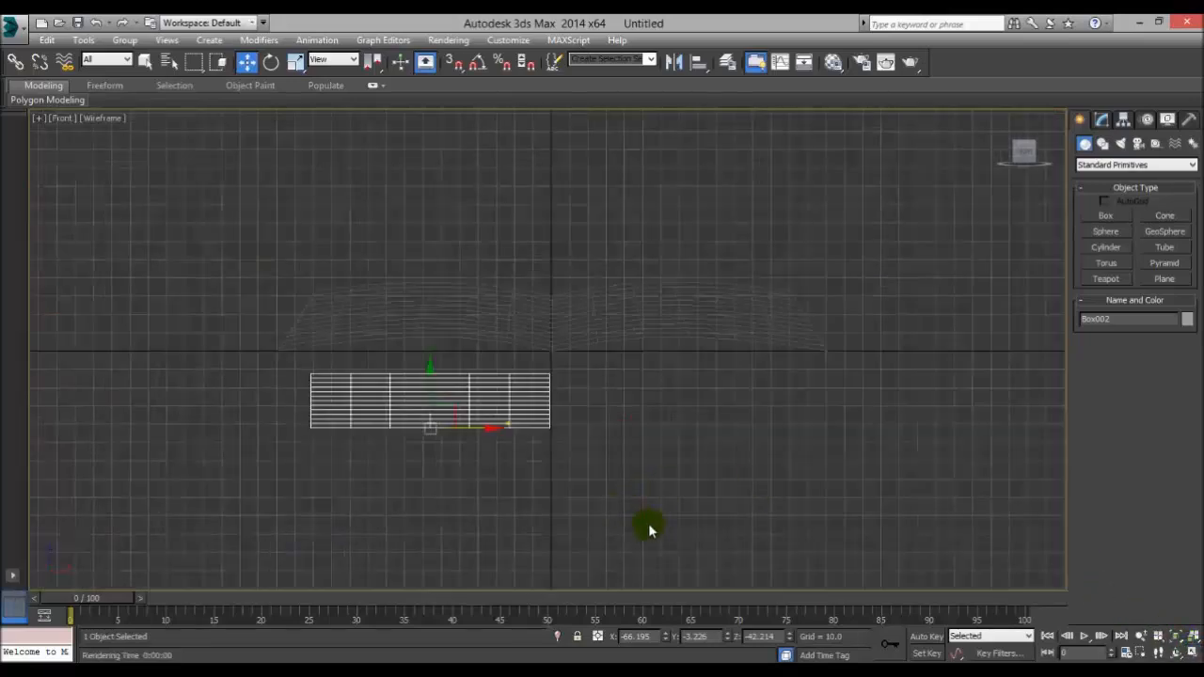
scroll(650, 532, "up", 2)
middle_click_drag(604, 421, 604, 452)
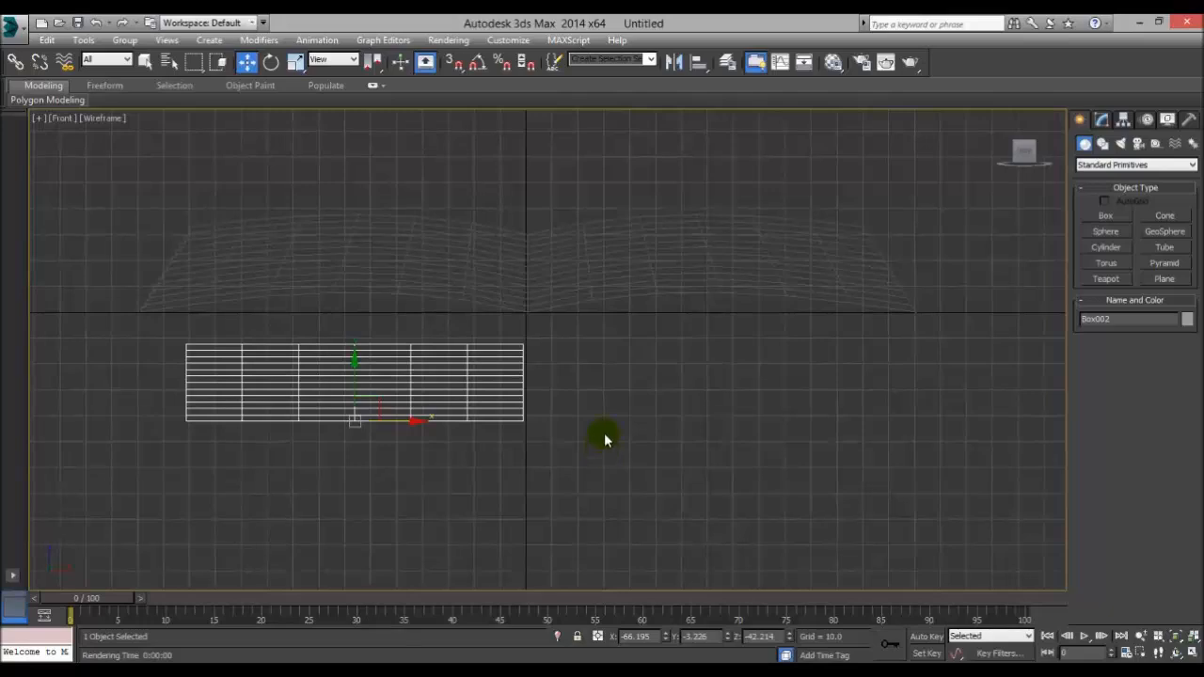
left_click(1103, 123)
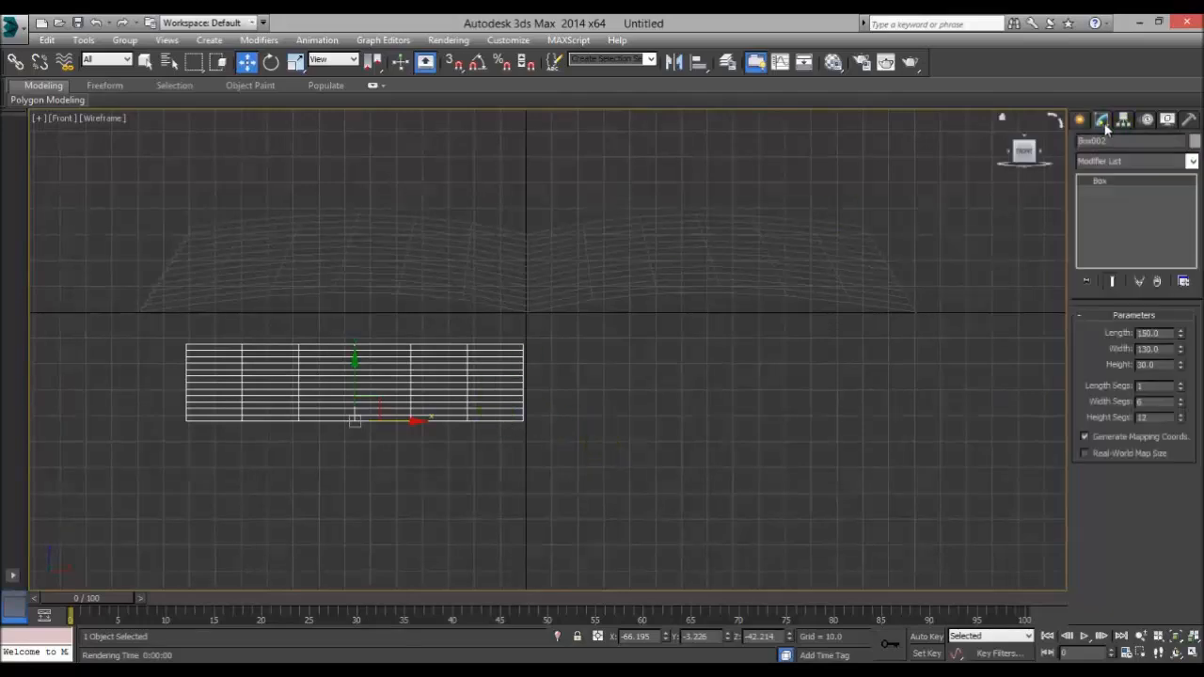
left_click(1166, 333)
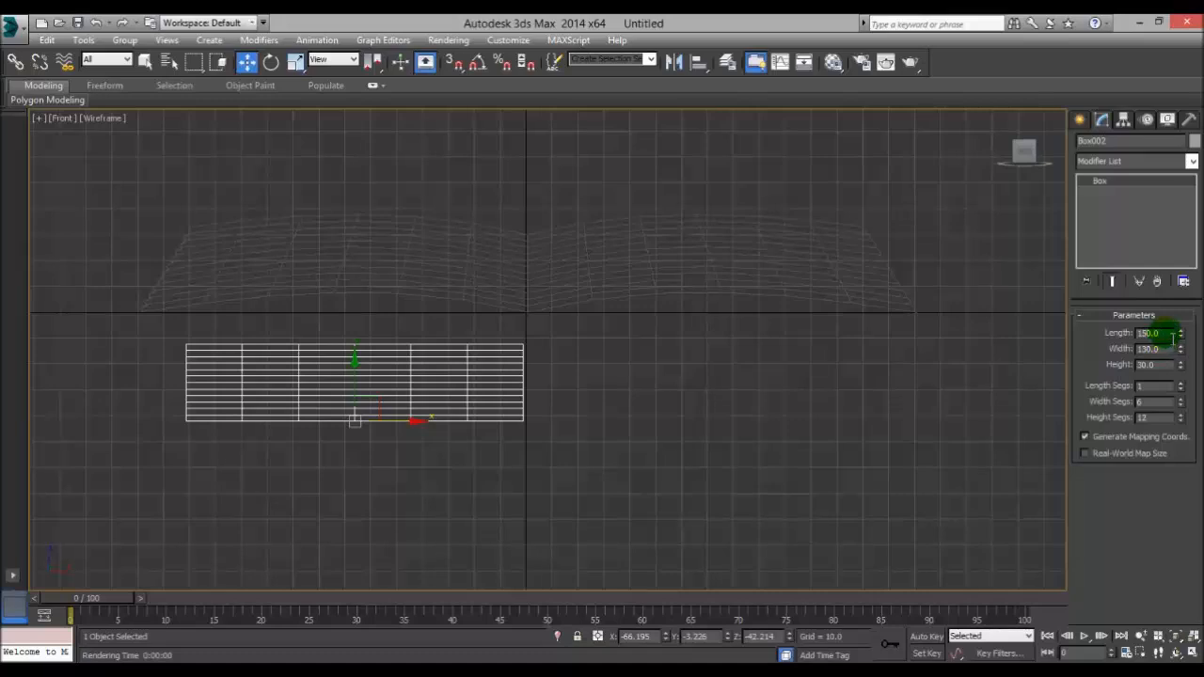
left_click(1158, 349)
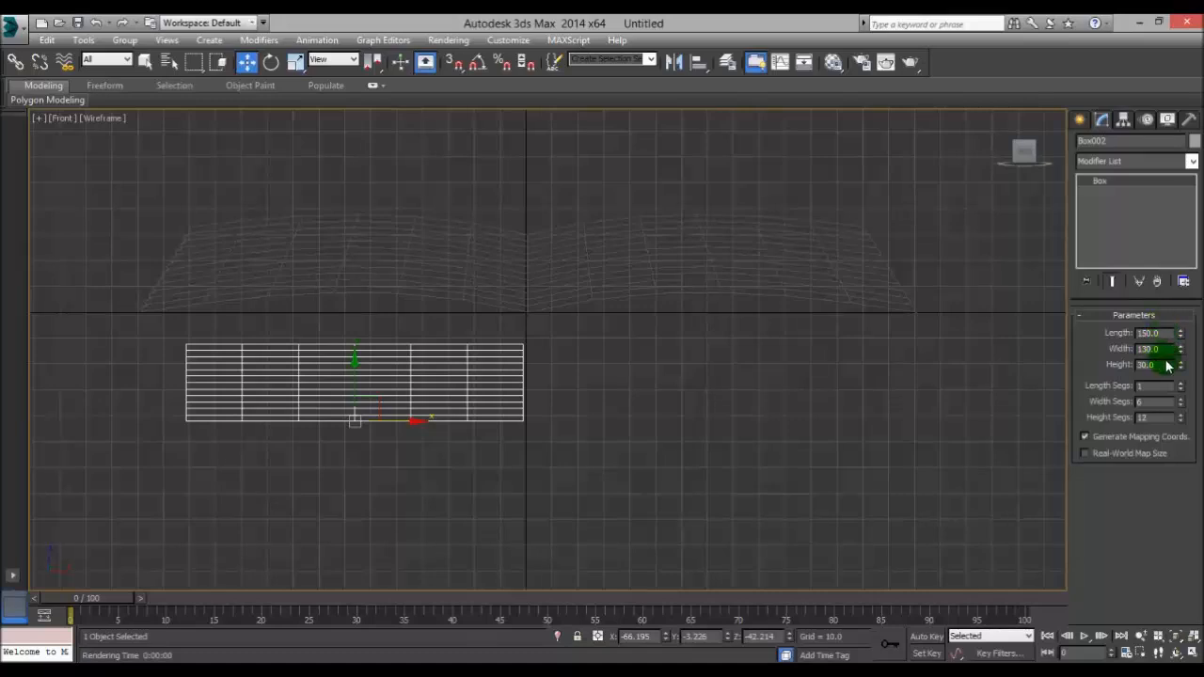
left_click(1156, 403)
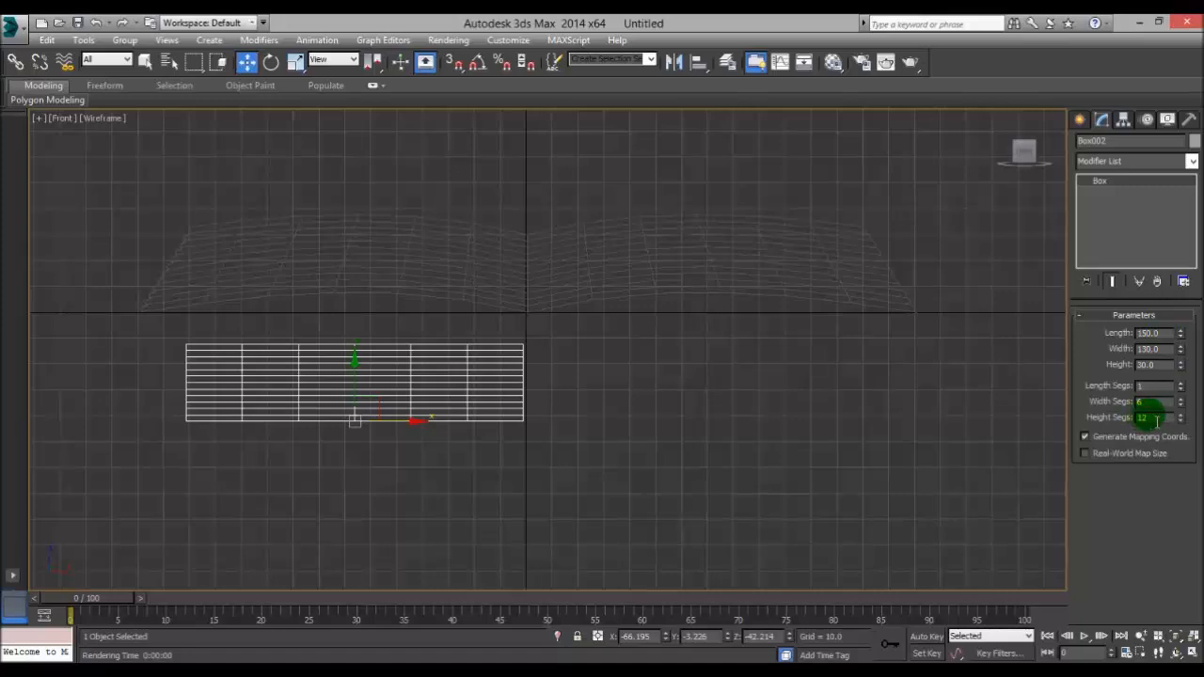
double_click(1159, 420)
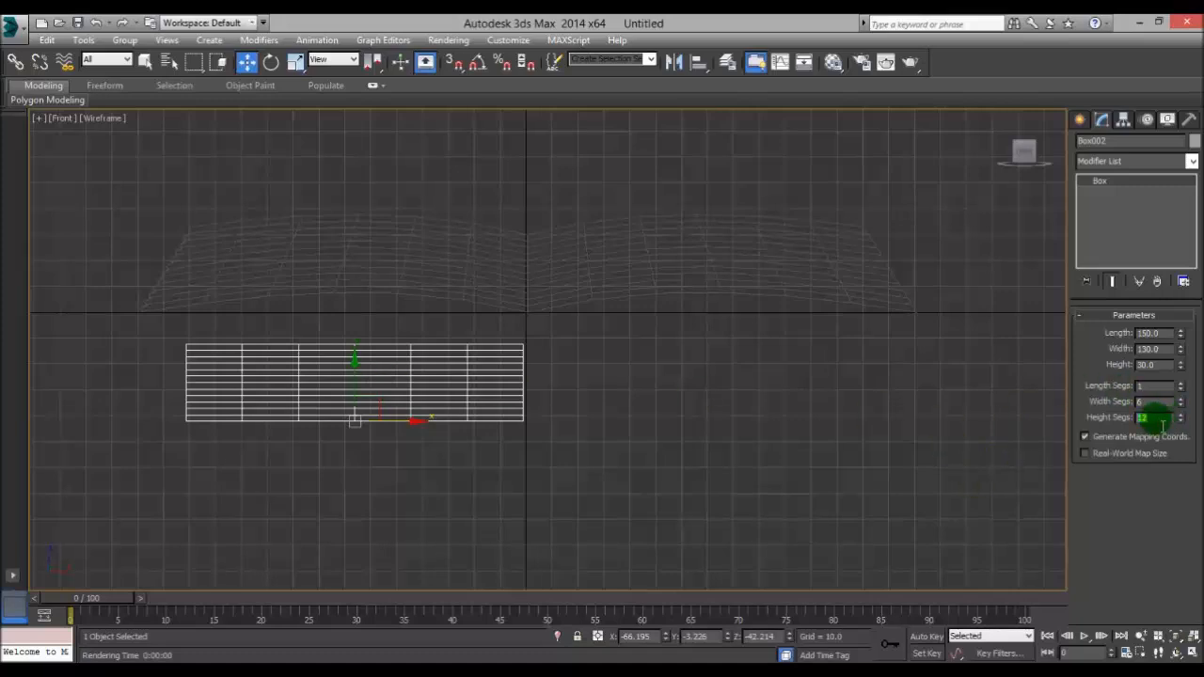
type("8")
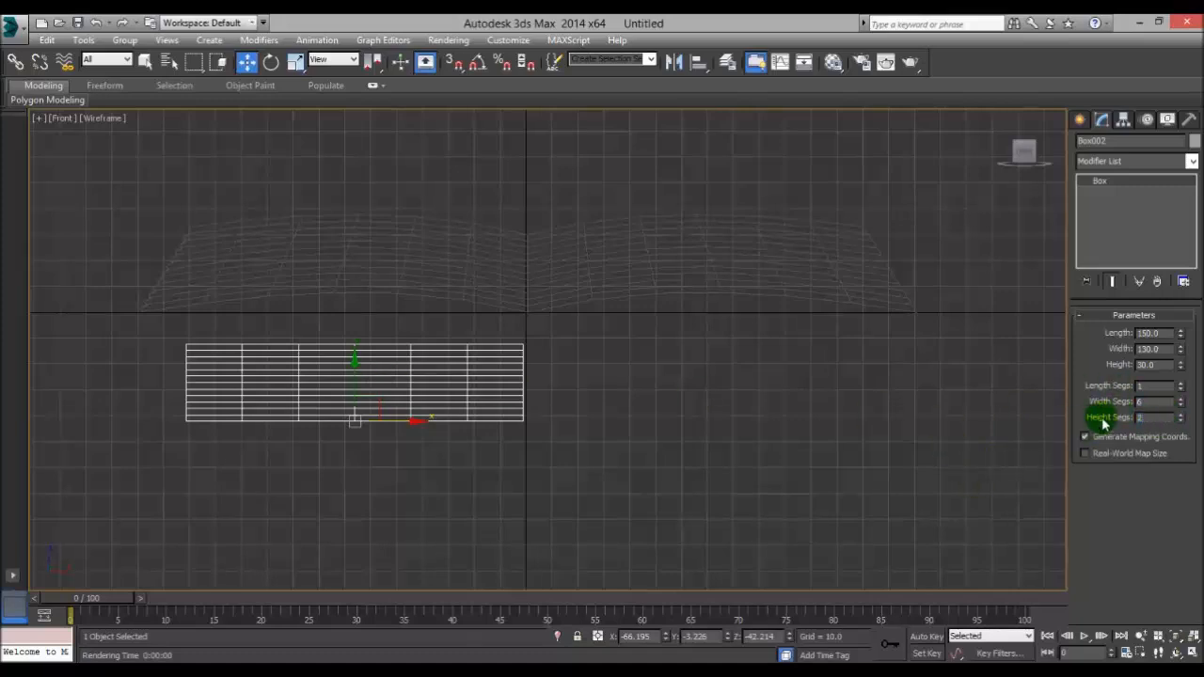
key("Return")
double_click(1149, 419)
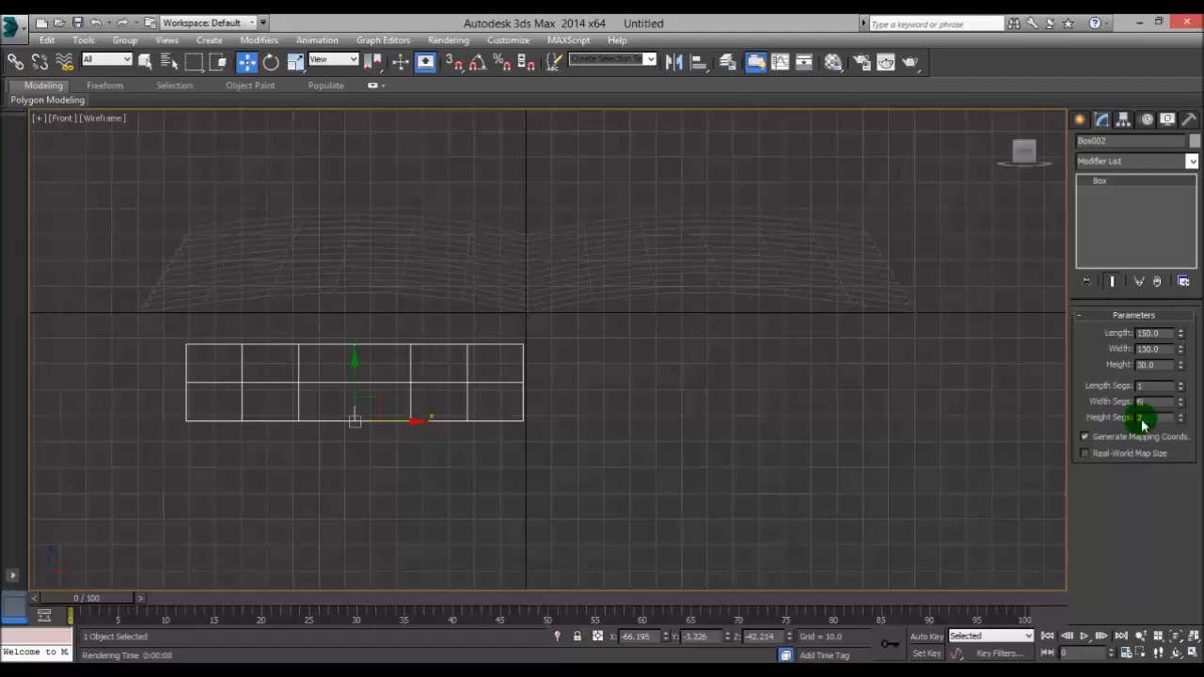
type("3")
Reduce the box's height to 5 to make a thin cover slab.
double_click(1150, 365)
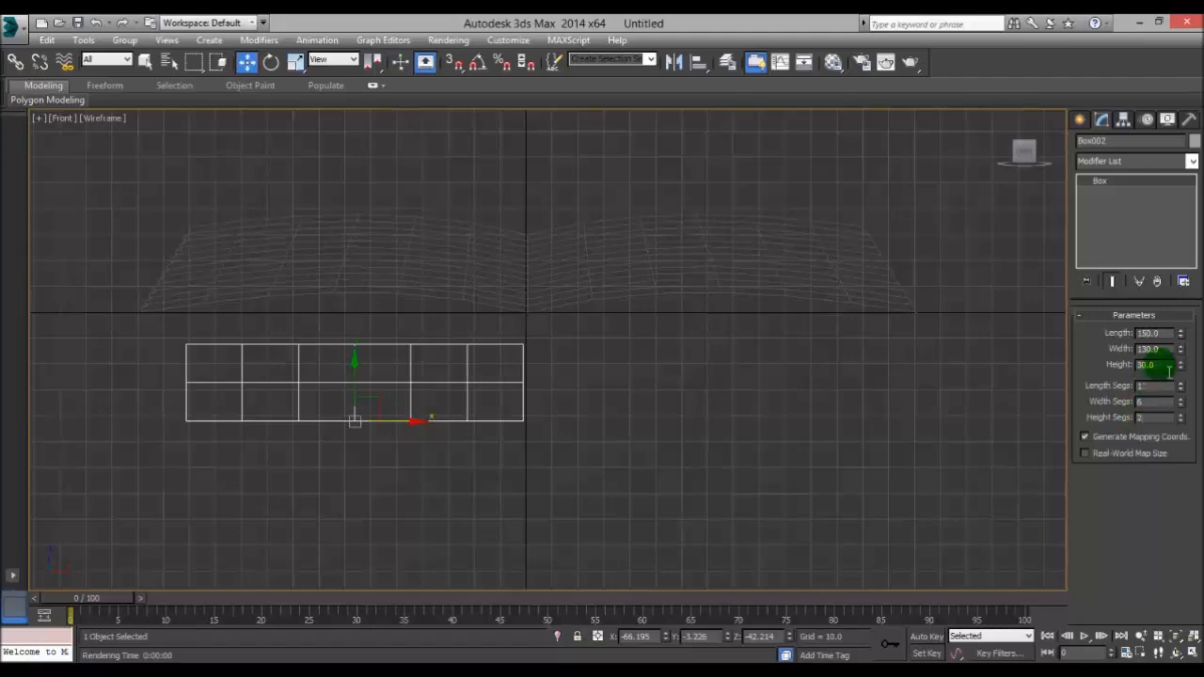
left_click_drag(1181, 365, 1191, 426)
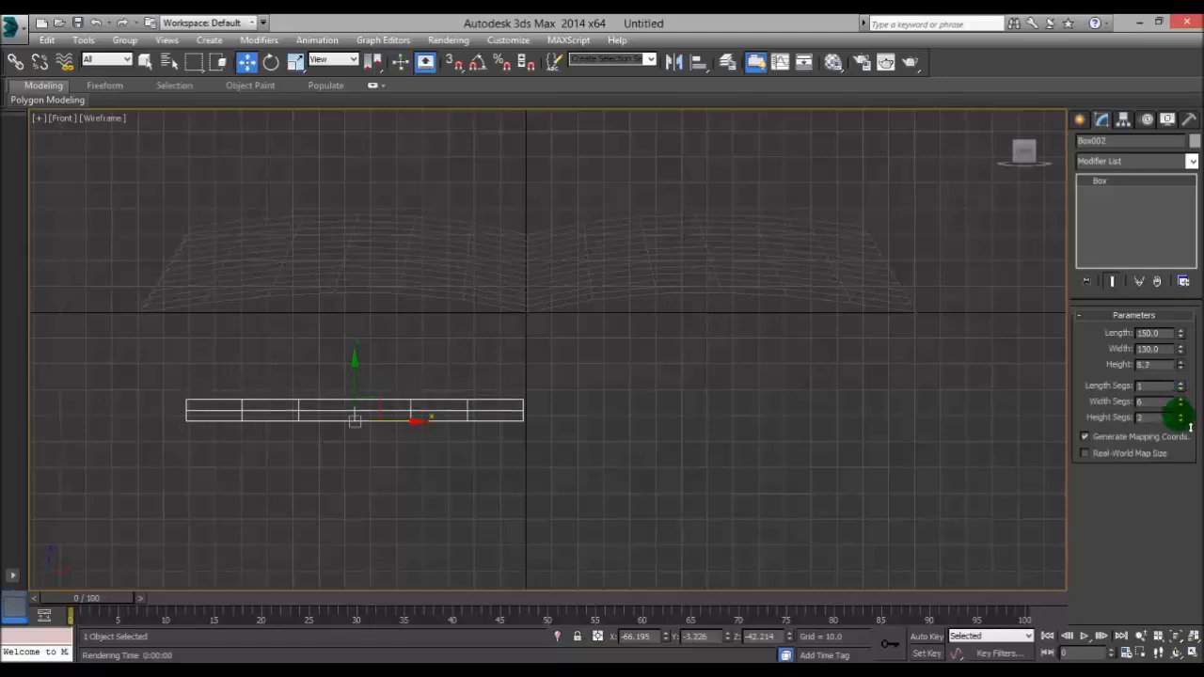
double_click(1150, 365)
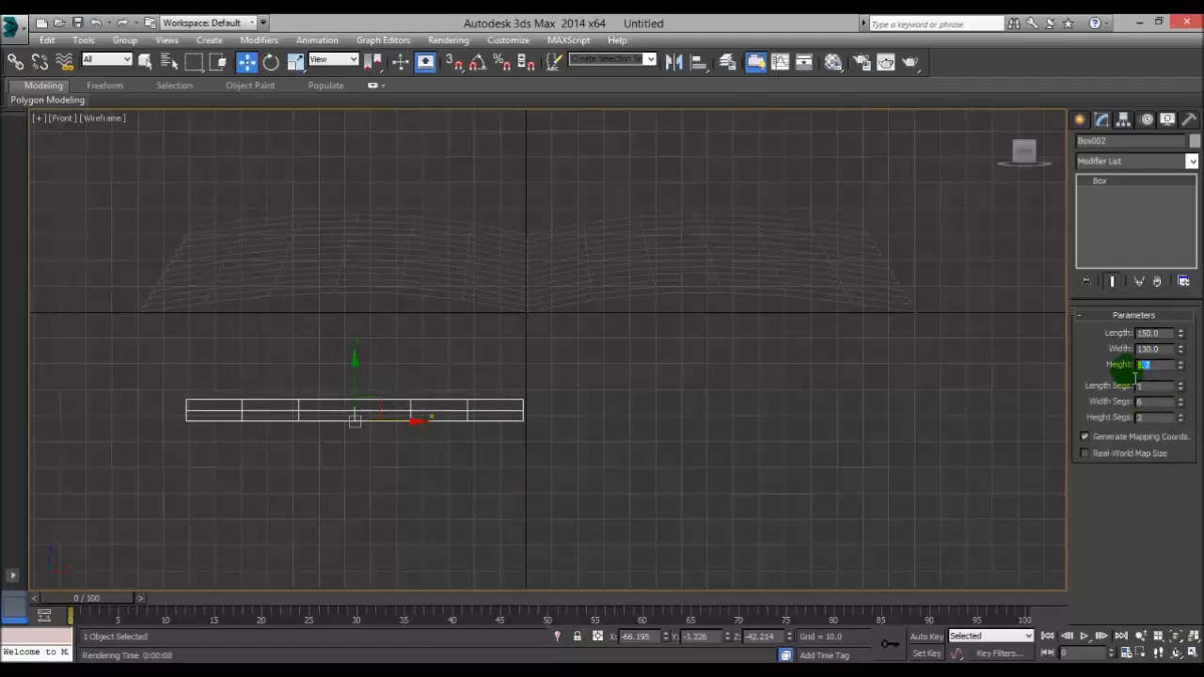
type("5")
key("shift+Tab")
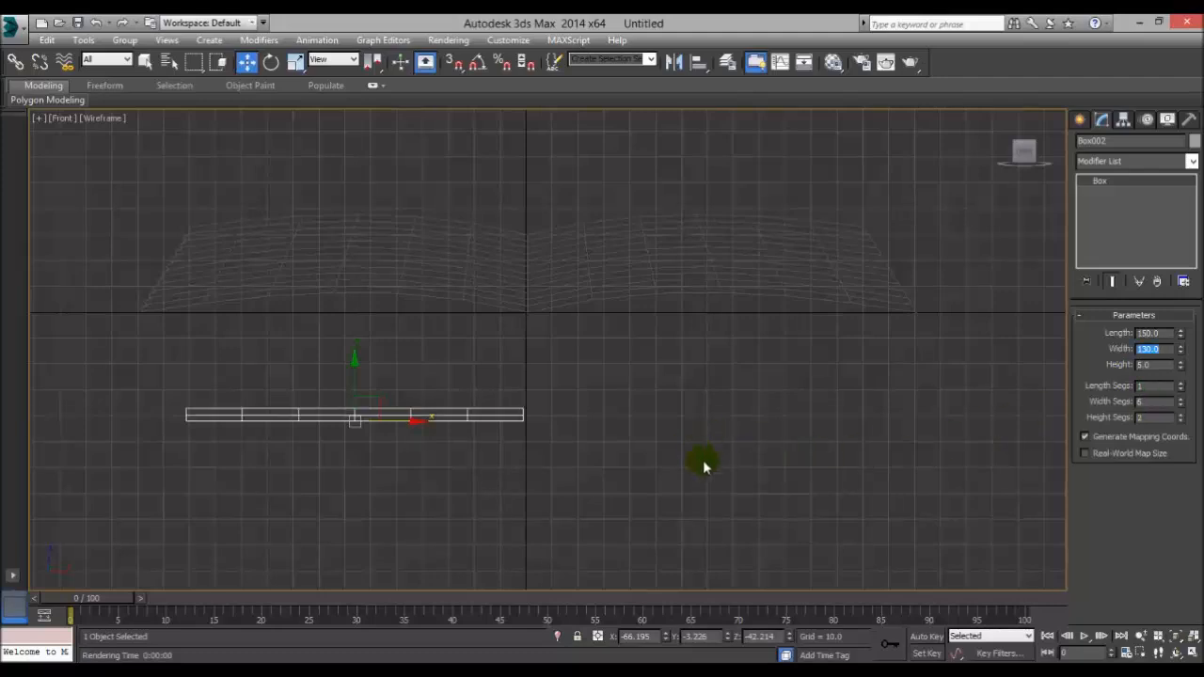
Apply an FFD 2x2x2 modifier to the thin cover box.
middle_click_drag(592, 460, 688, 438)
scroll(688, 437, "up", 2)
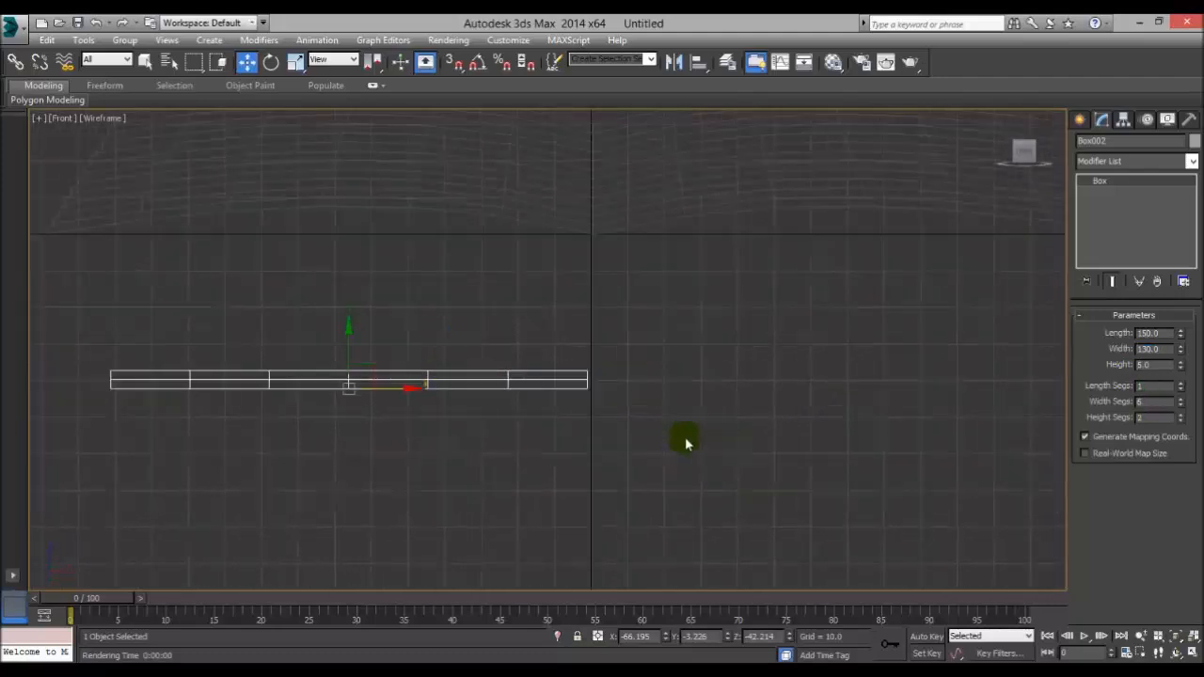
middle_click_drag(575, 440, 737, 476)
scroll(732, 470, "down", 2)
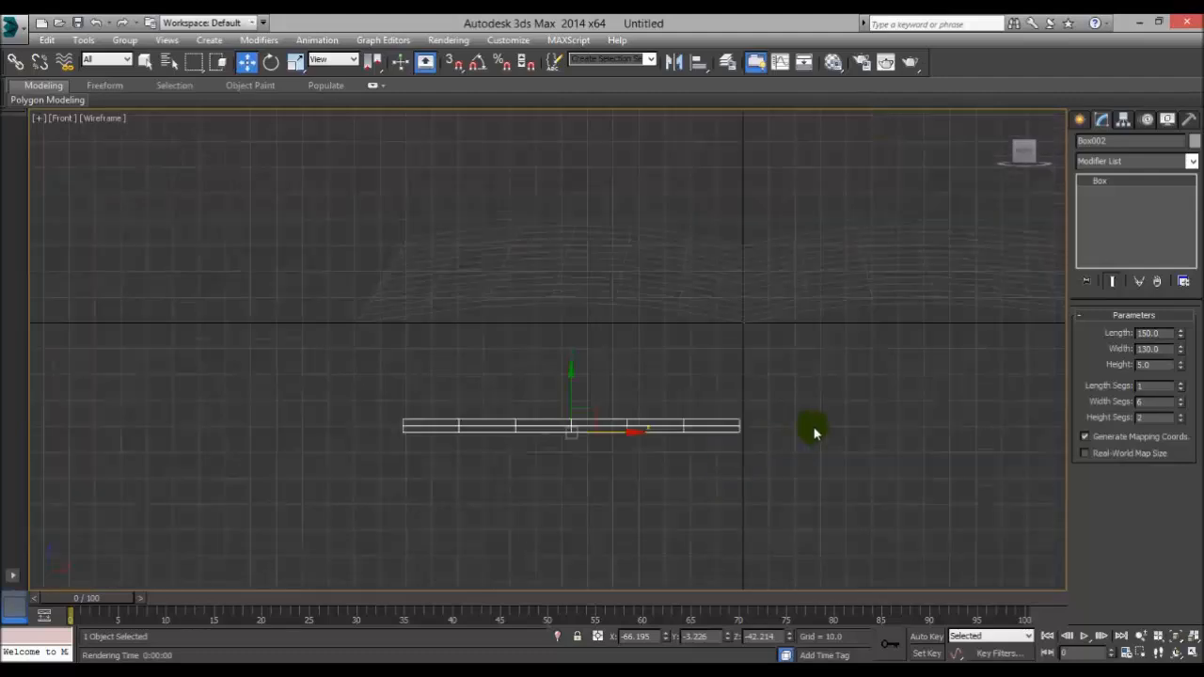
middle_click_drag(815, 433, 798, 435)
left_click(1190, 161)
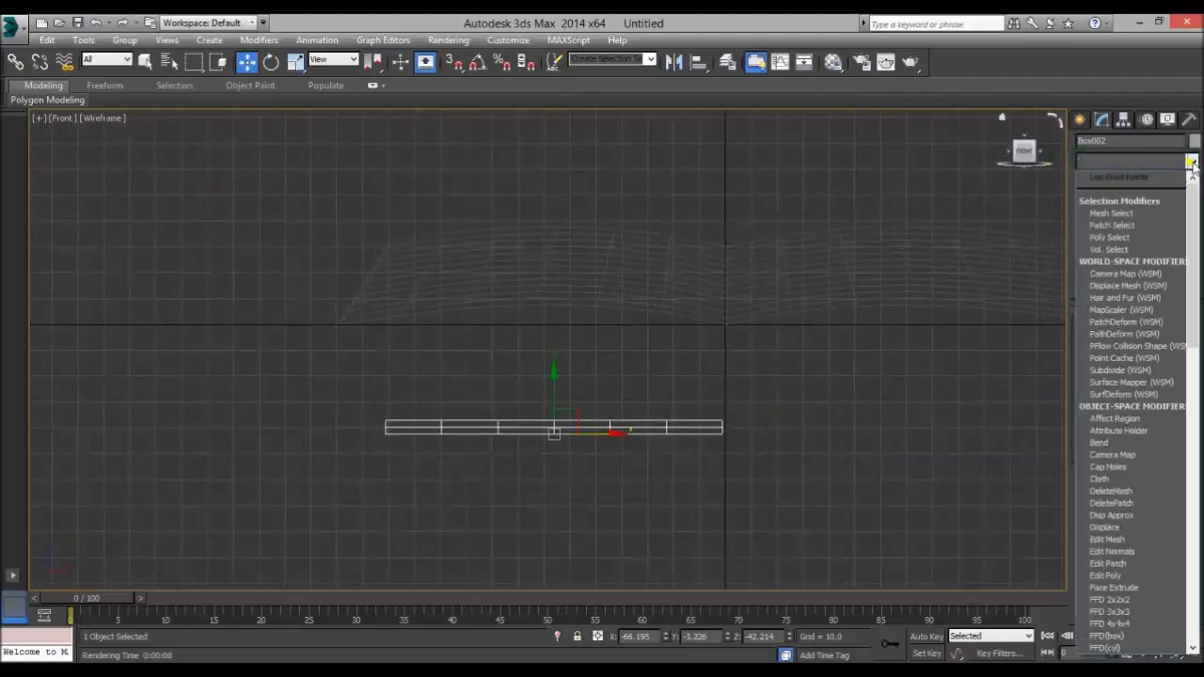
scroll(1151, 489, "down", 3)
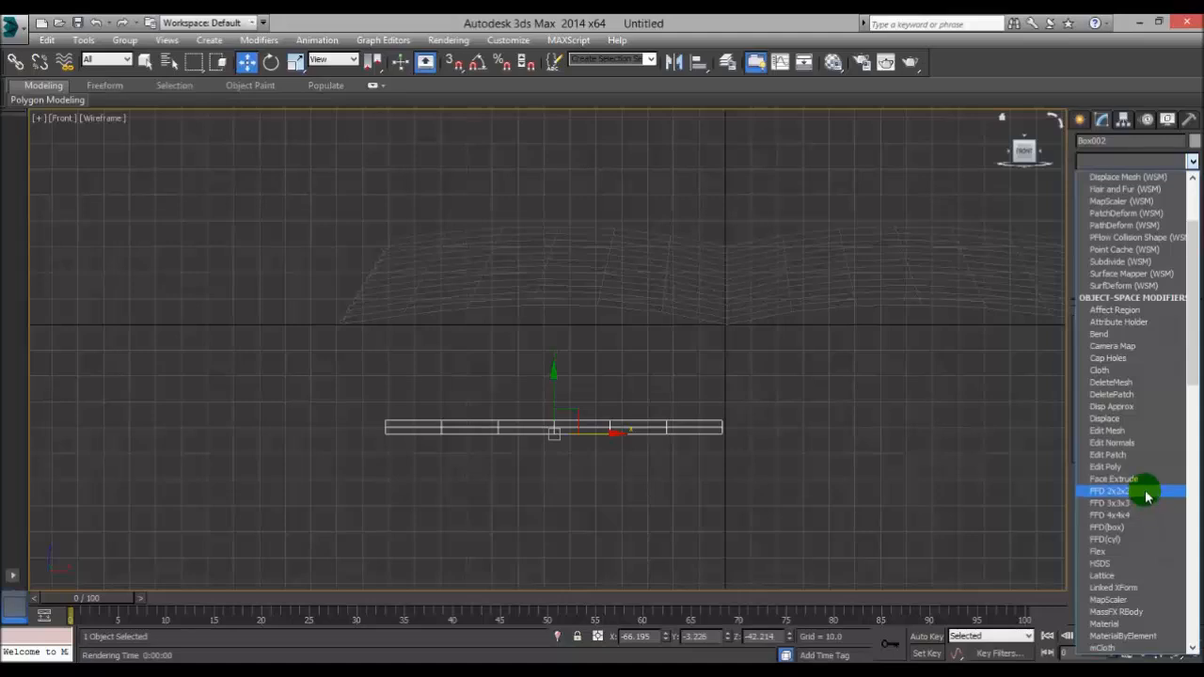
left_click(1142, 497)
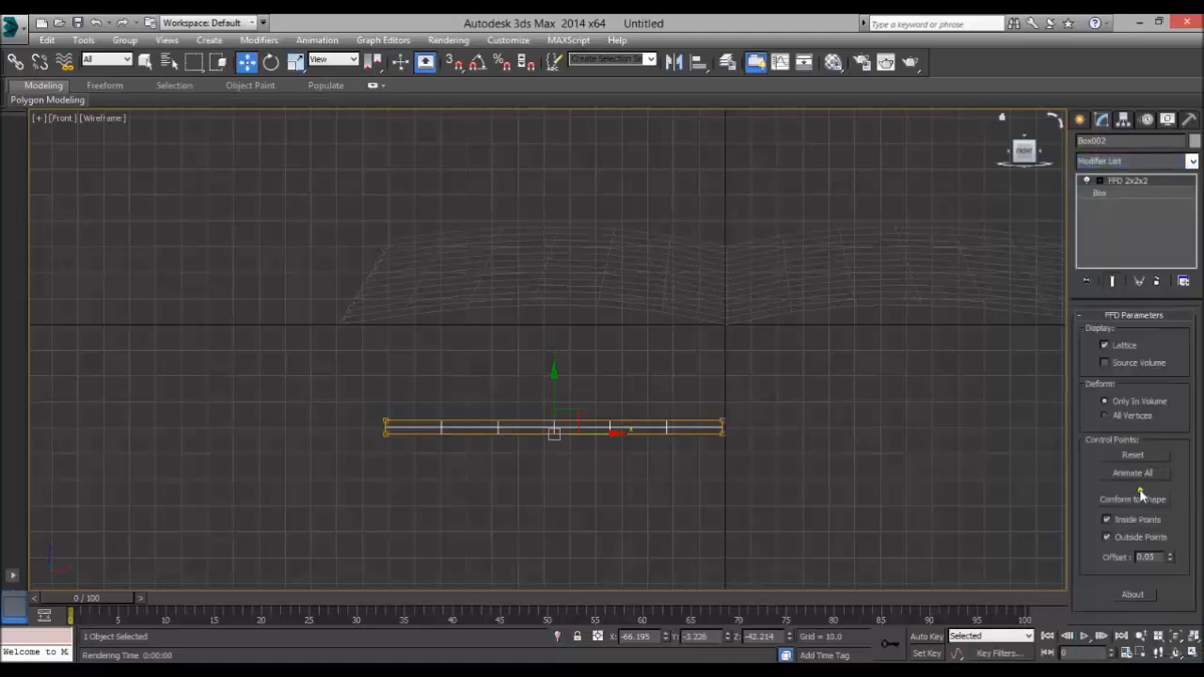
Move the FFD 2x2x2 control points at the cover's lower outer end outward to about X -143.4, slanting that end.
left_click(1090, 180)
left_click(1124, 193)
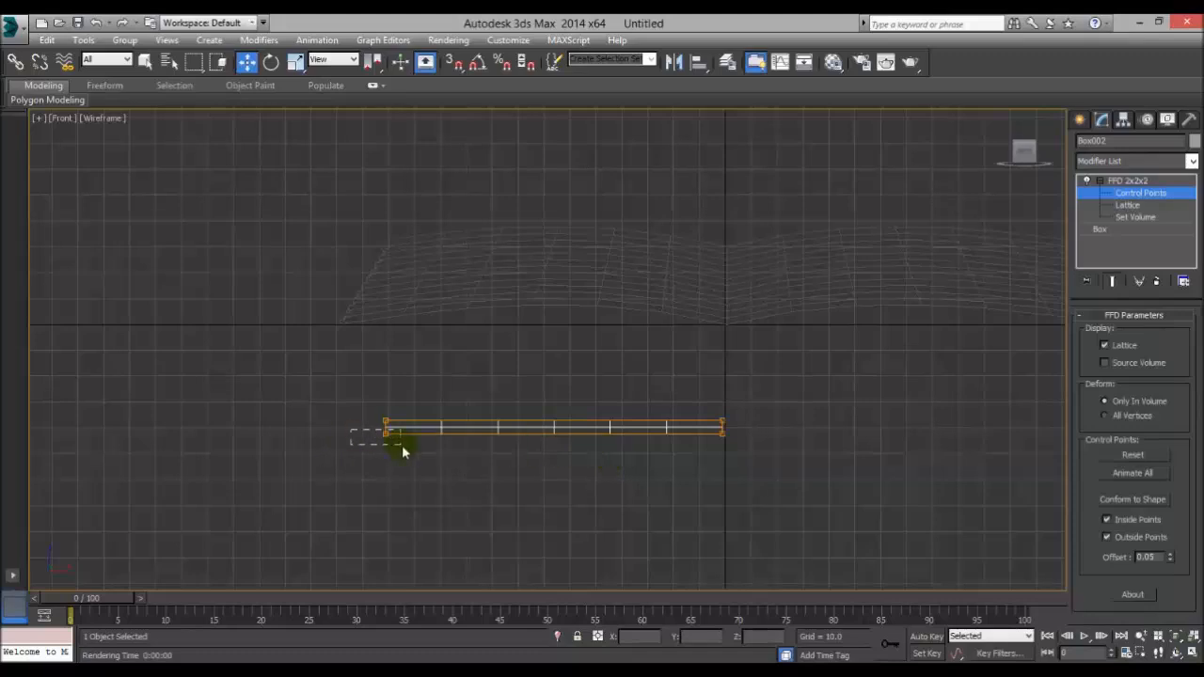
mouse_move(402, 446)
left_mouse_down()
mouse_move(417, 439)
mouse_move(405, 445)
left_mouse_up()
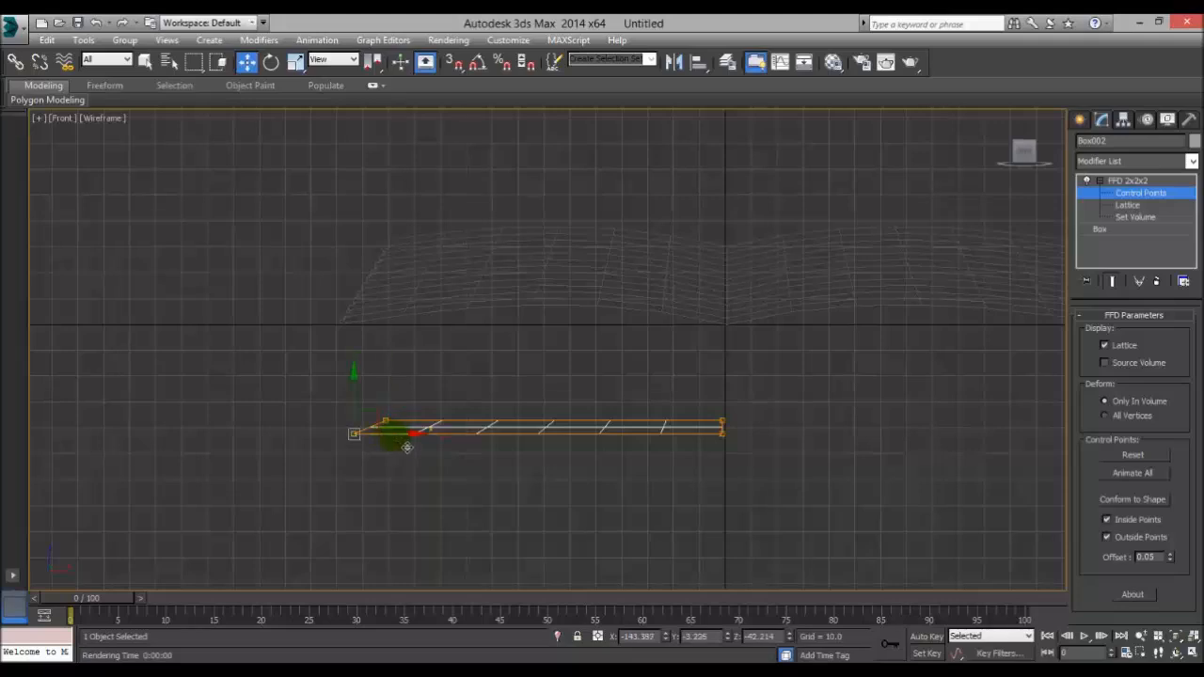
Add an FFD 4x4x4 modifier on top of the cover's FFD 2x2x2 and enter its Control Points level.
left_click(1192, 162)
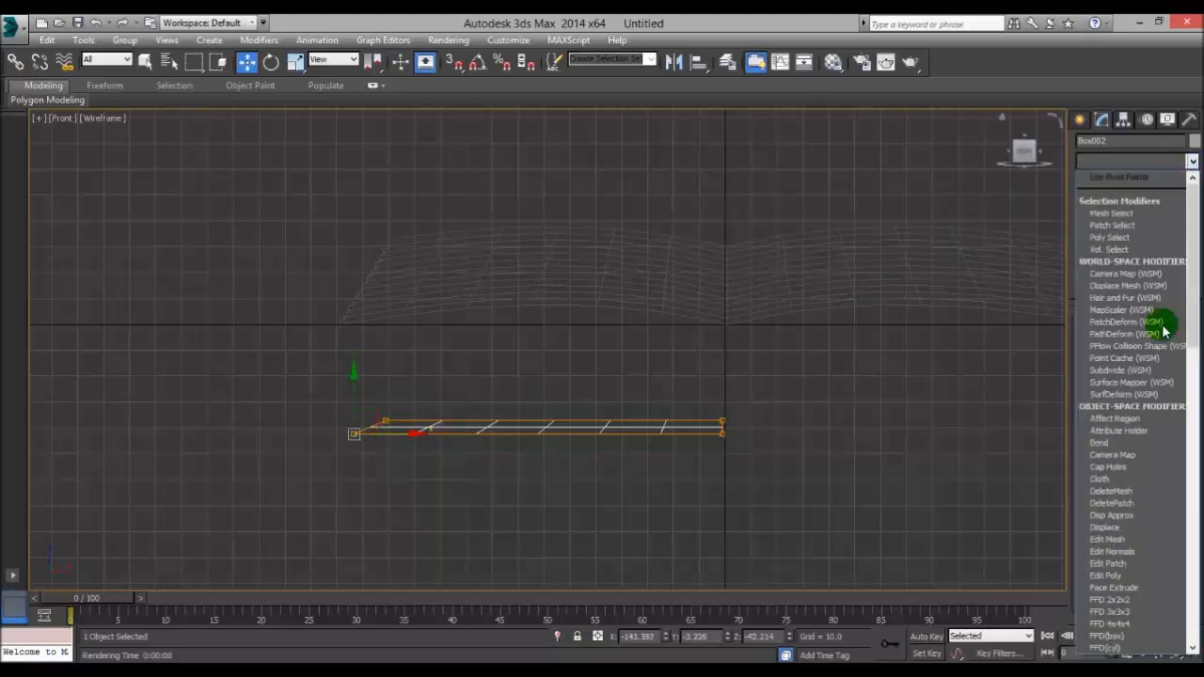
left_click(1144, 626)
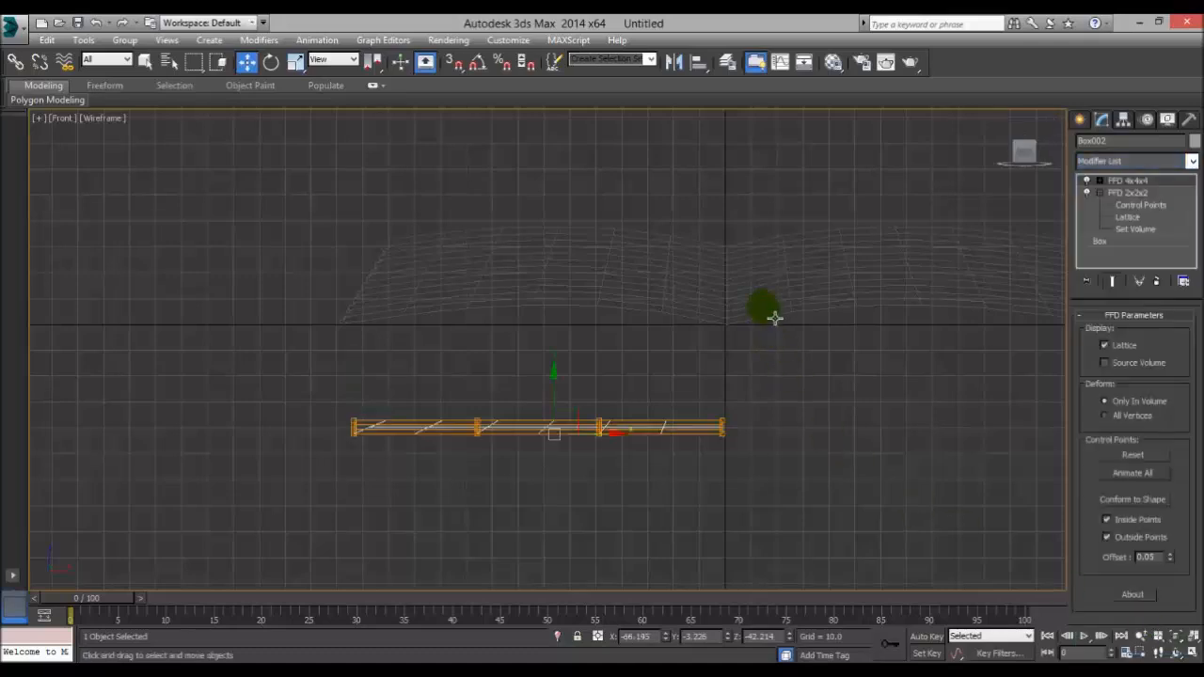
left_click(1098, 179)
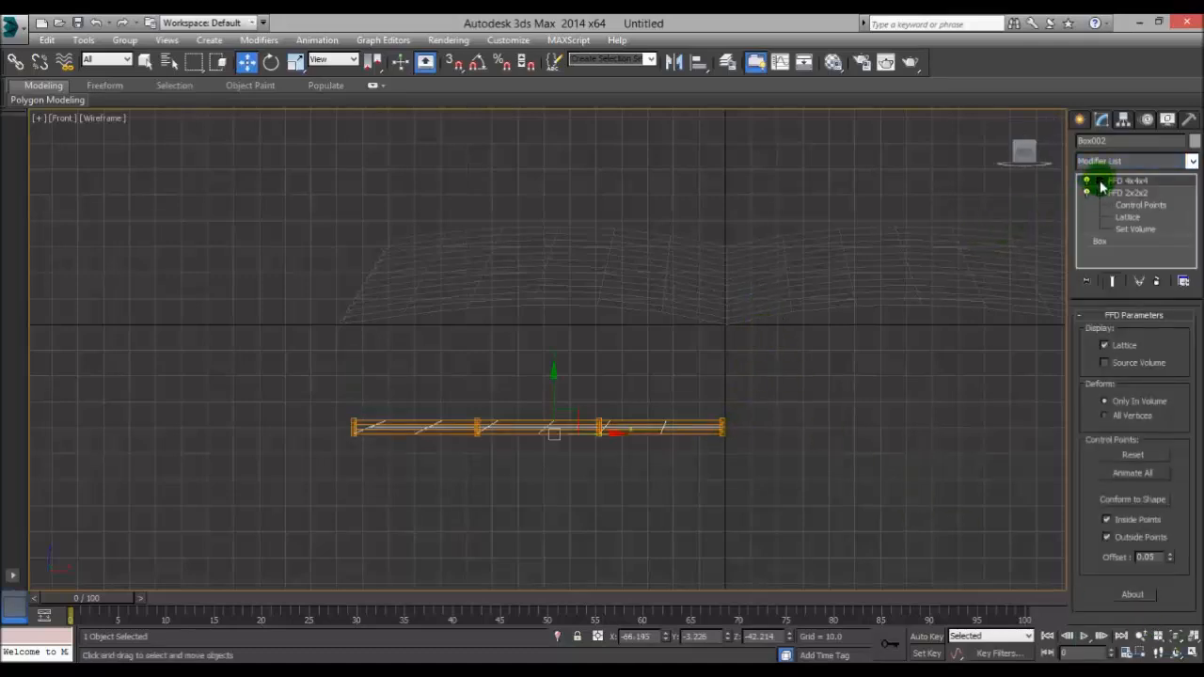
left_click(1134, 193)
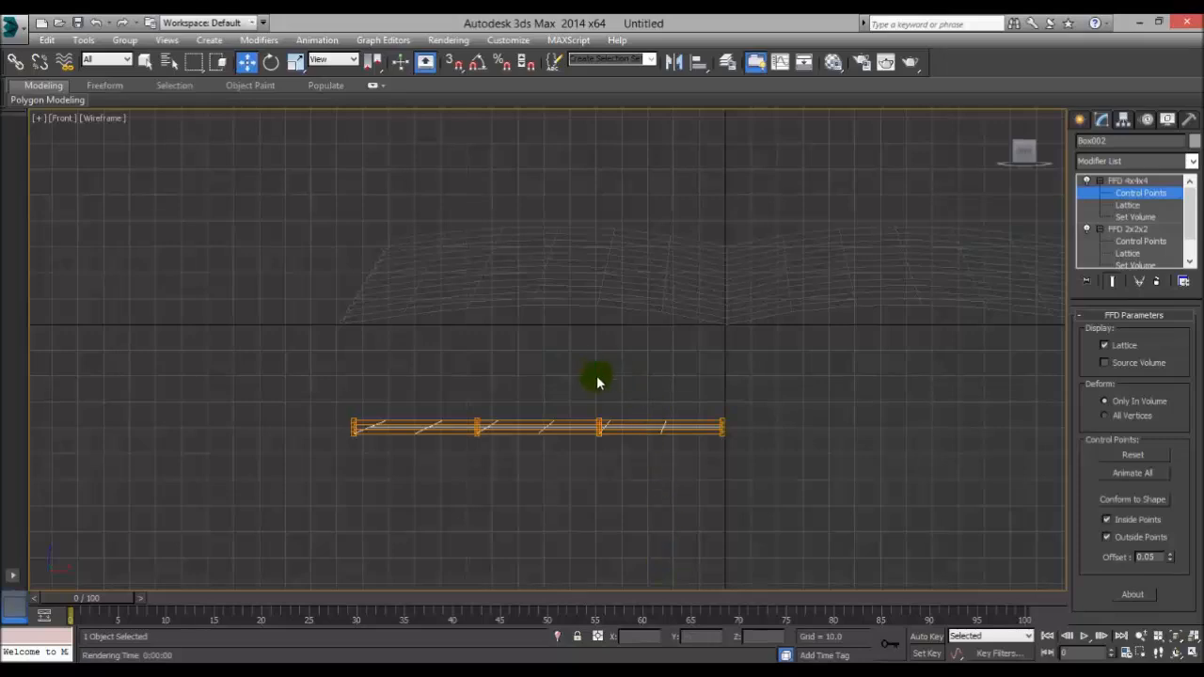
Raise the two middle columns of FFD 4x4x4 control points to about Z -34.1 to arch the cover slab.
left_click_drag(581, 381, 624, 446)
left_click_drag(609, 402, 610, 390)
left_click_drag(452, 377, 502, 463)
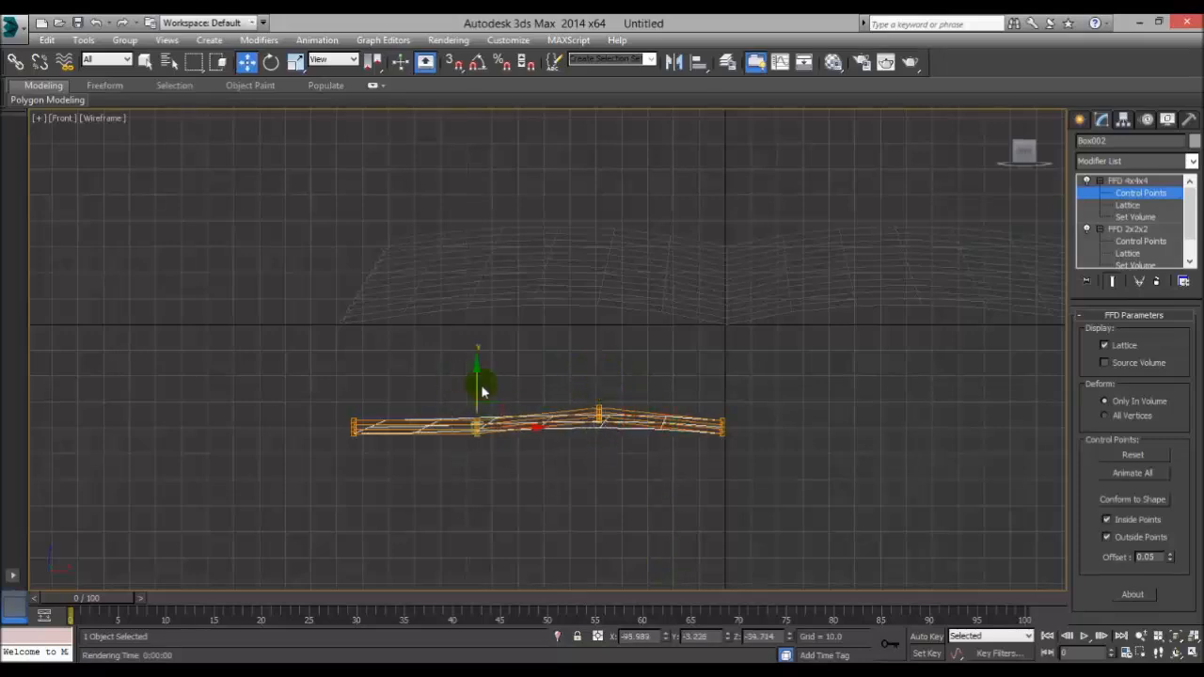
left_click_drag(491, 393, 493, 381)
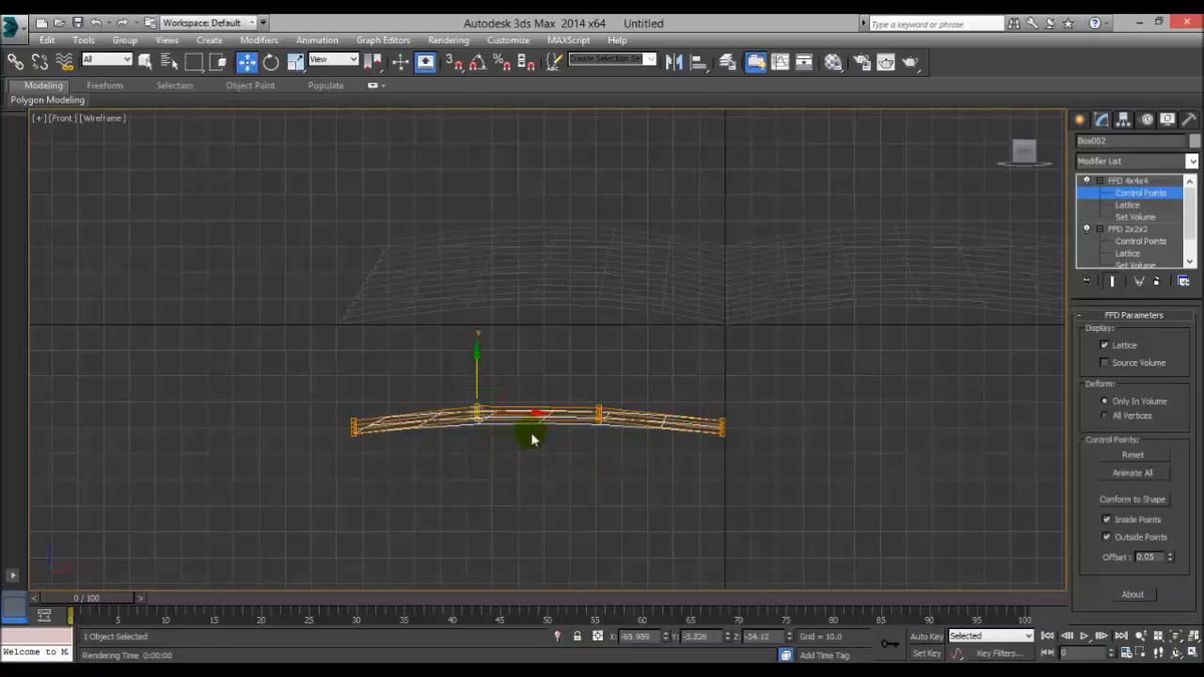
left_click(1081, 120)
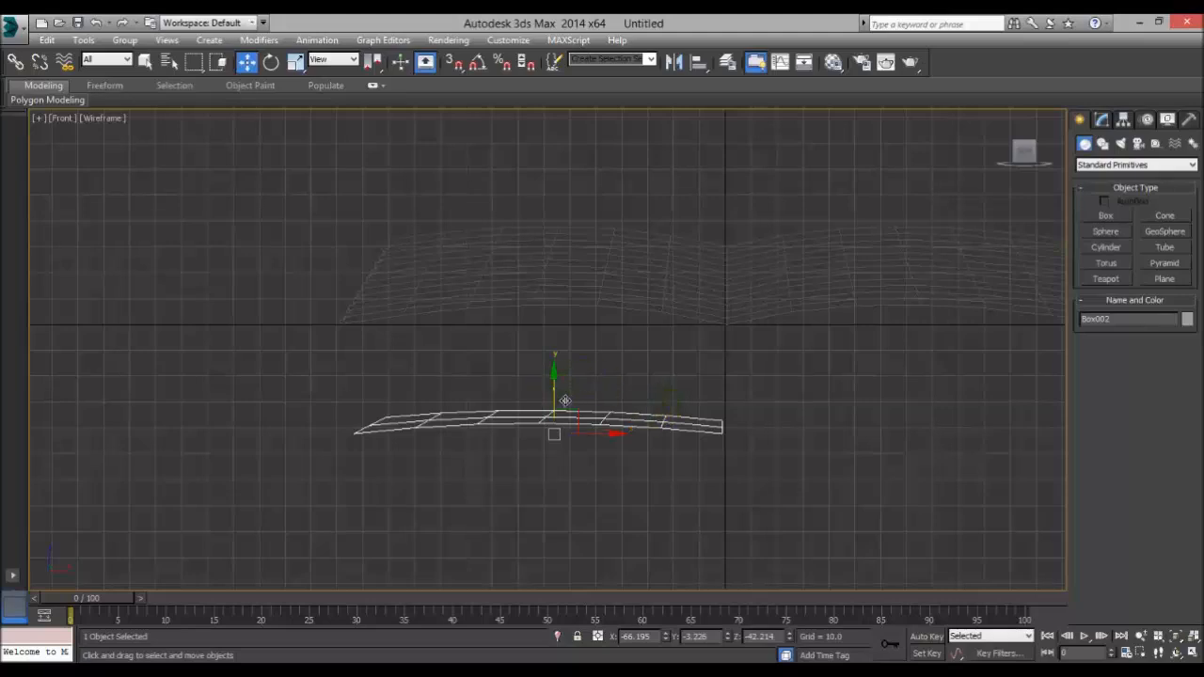
Move the arched cover vertically to about Z -7.8, just beneath the page block.
left_click_drag(565, 401, 577, 311)
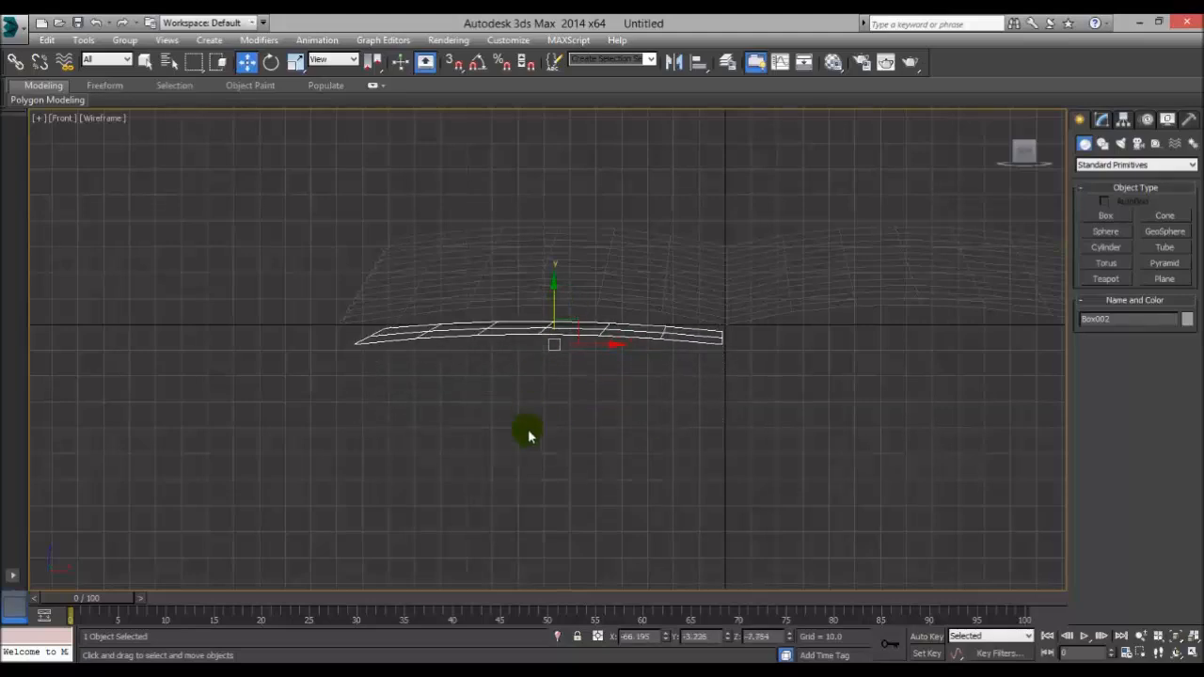
scroll(529, 432, "up", 2)
middle_click_drag(536, 438, 582, 511)
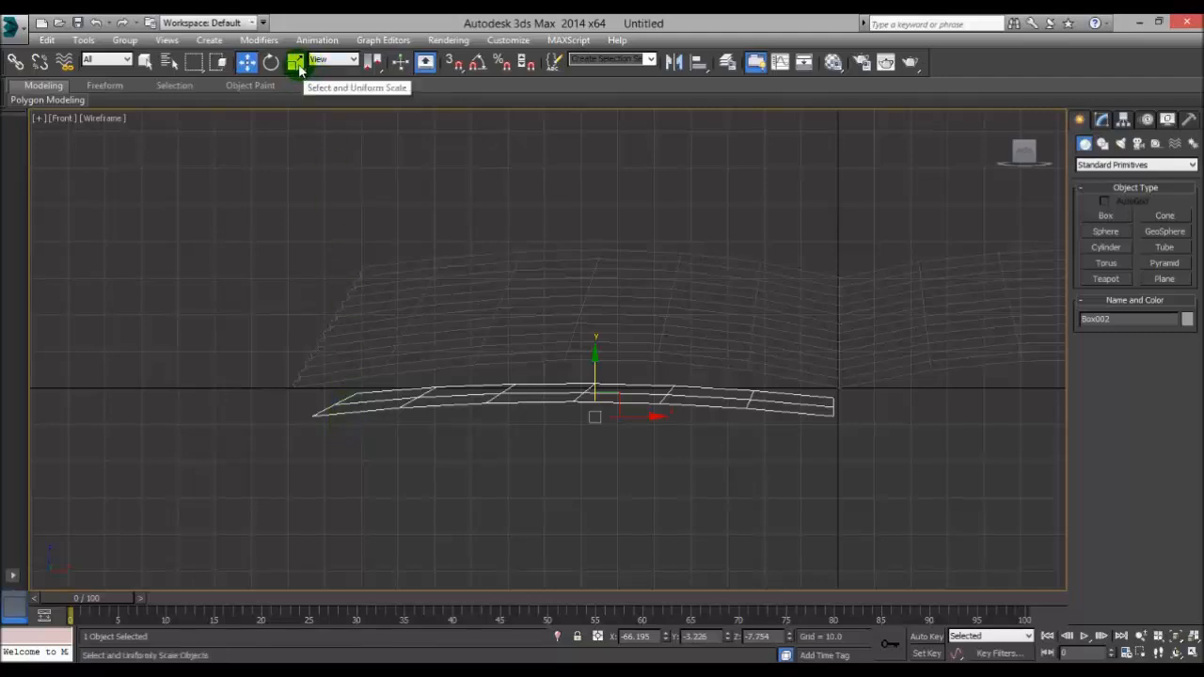
Scale the cover to about 113.5% along X and move it to about X -73.2, Z -2.8 against the pages.
left_click_drag(298, 68, 296, 91)
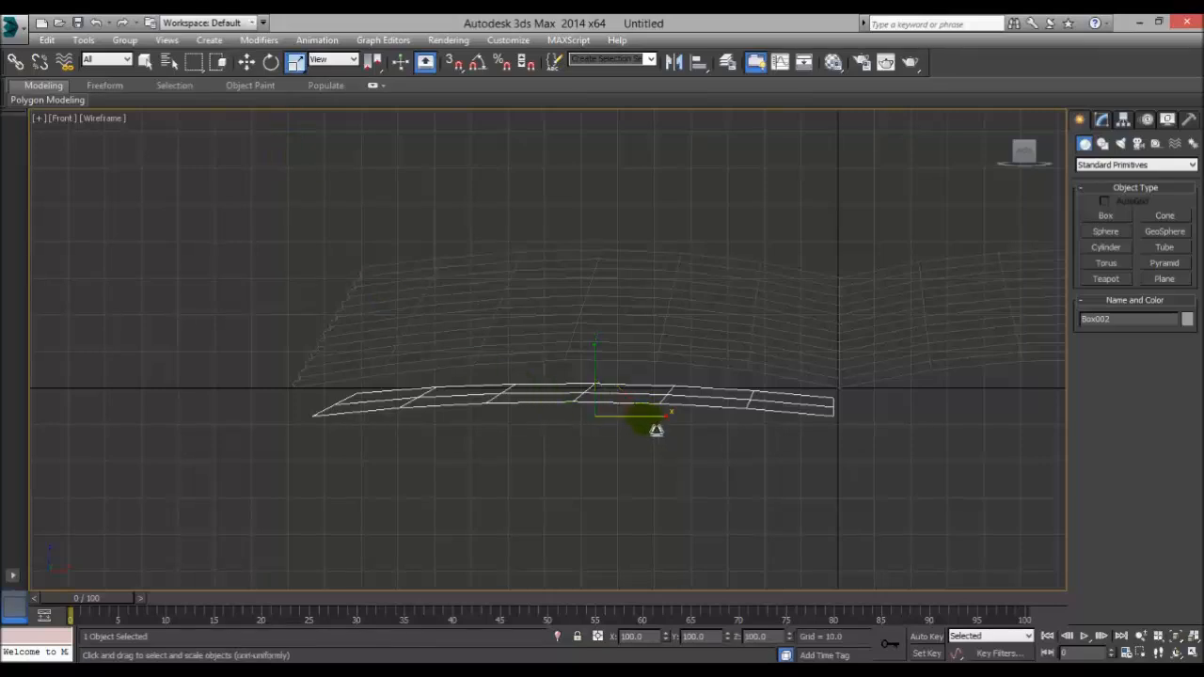
left_click_drag(660, 430, 665, 429)
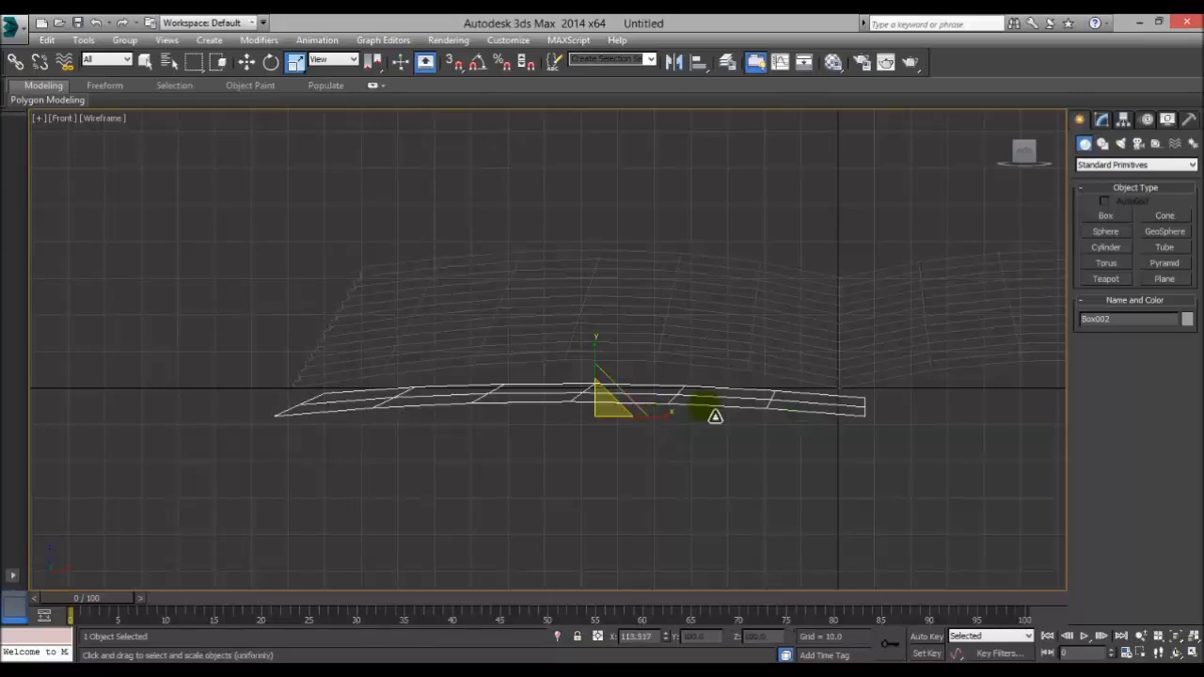
left_click(247, 61)
mouse_move(640, 429)
left_mouse_down()
mouse_move(607, 425)
mouse_move(627, 422)
left_mouse_up()
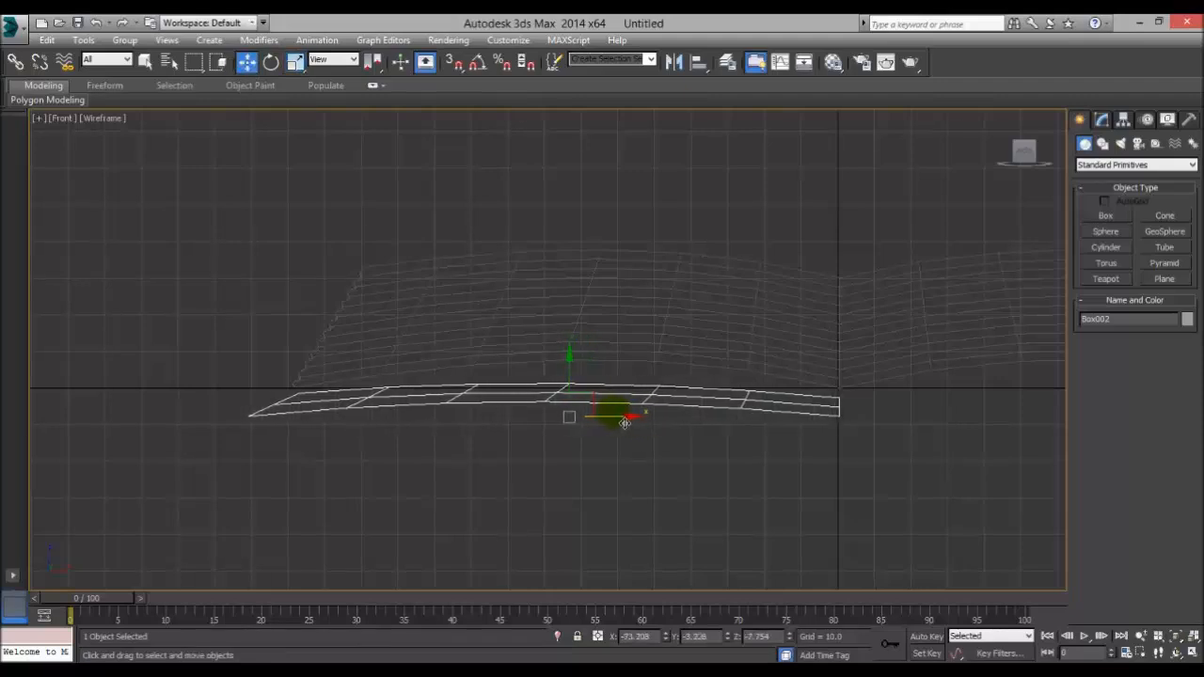
left_click_drag(582, 382, 583, 364)
middle_click_drag(744, 439, 815, 456)
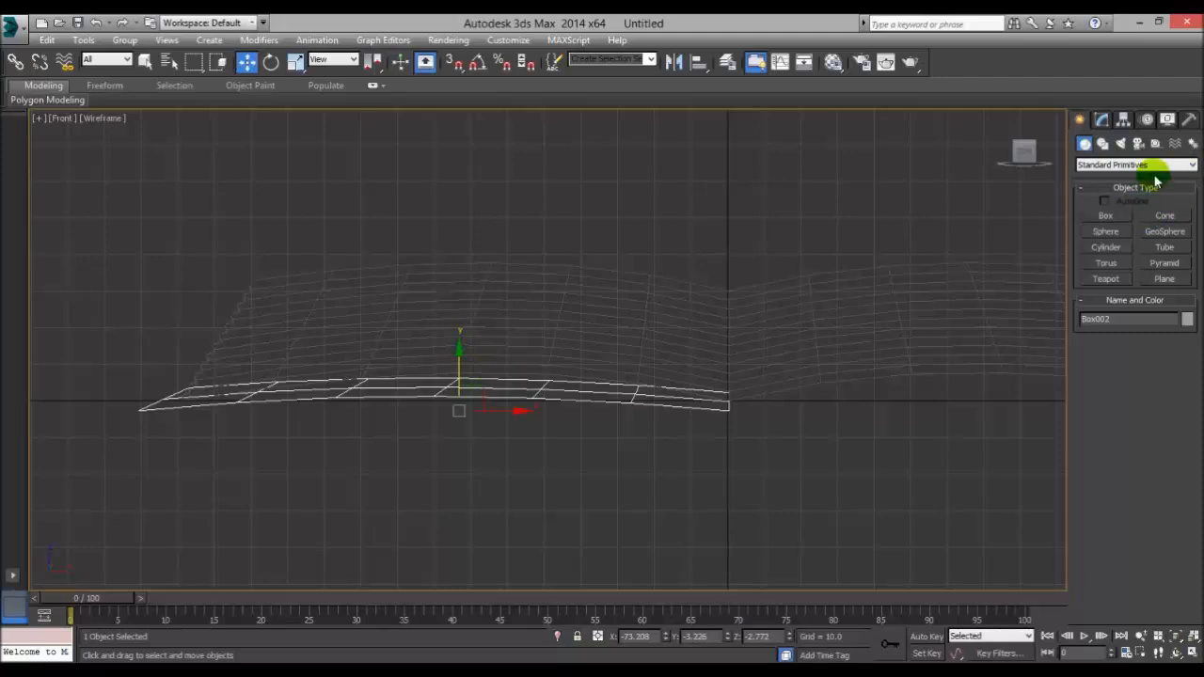
Raise the cover's two middle columns of FFD 4x4x4 control points slightly further, the outer one by about 1.9.
left_click(1105, 120)
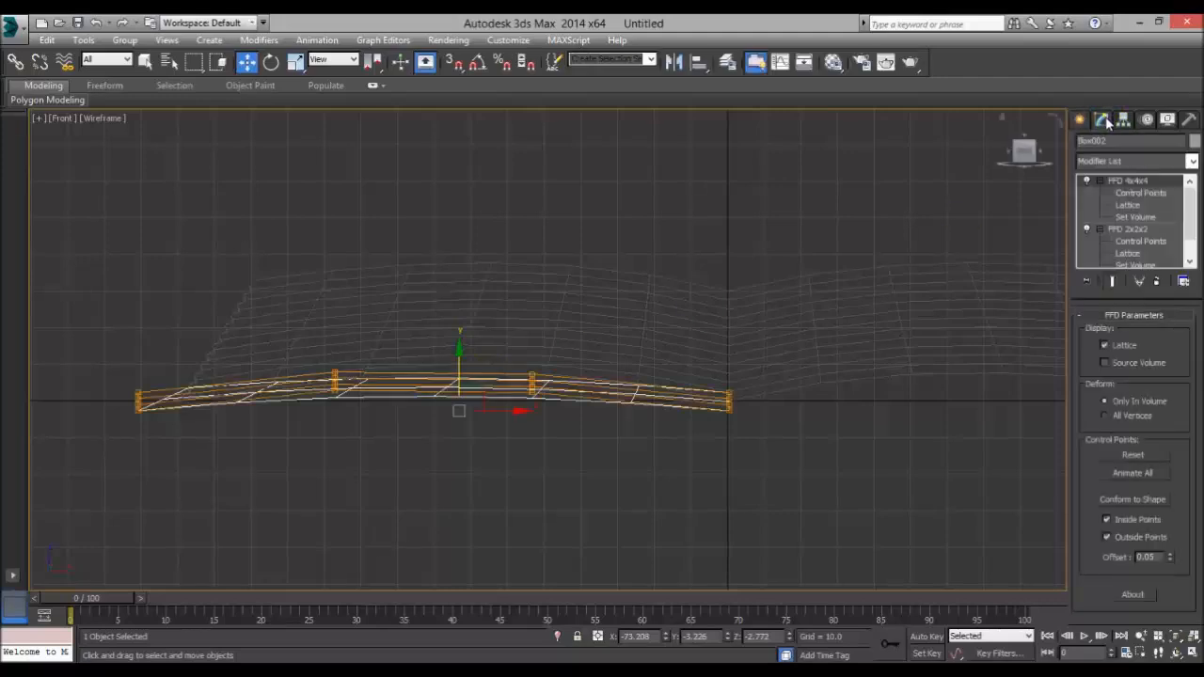
left_click(1140, 193)
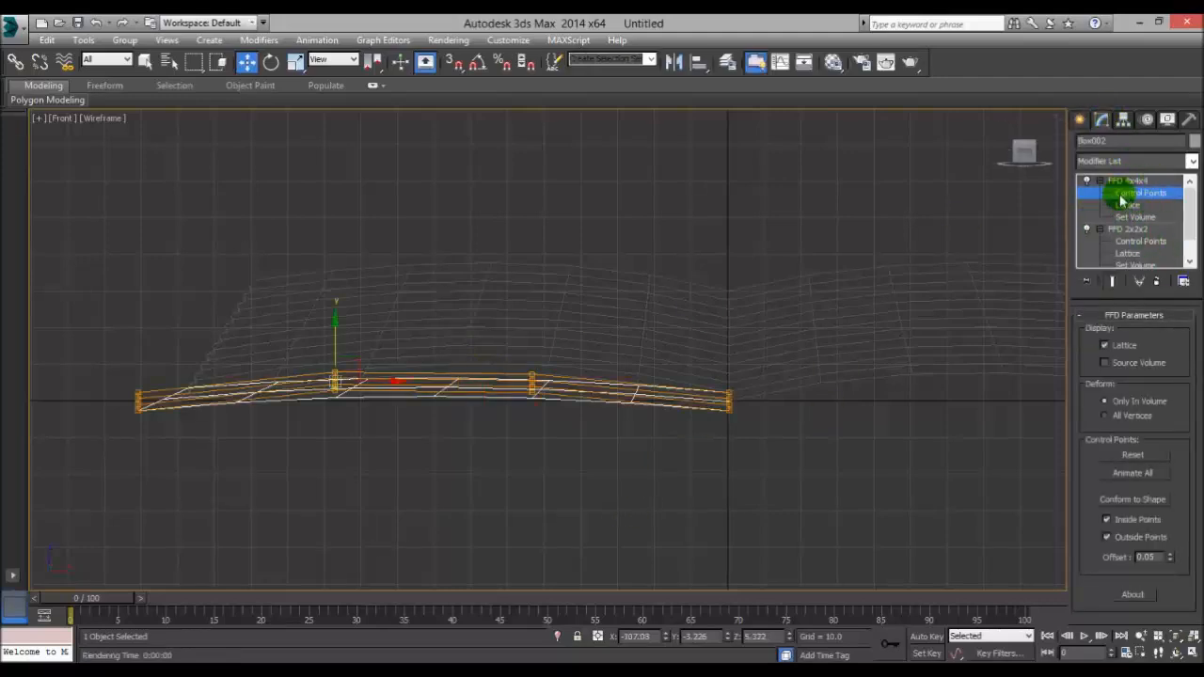
mouse_move(514, 342)
left_mouse_down()
mouse_move(549, 370)
mouse_move(532, 339)
left_mouse_up()
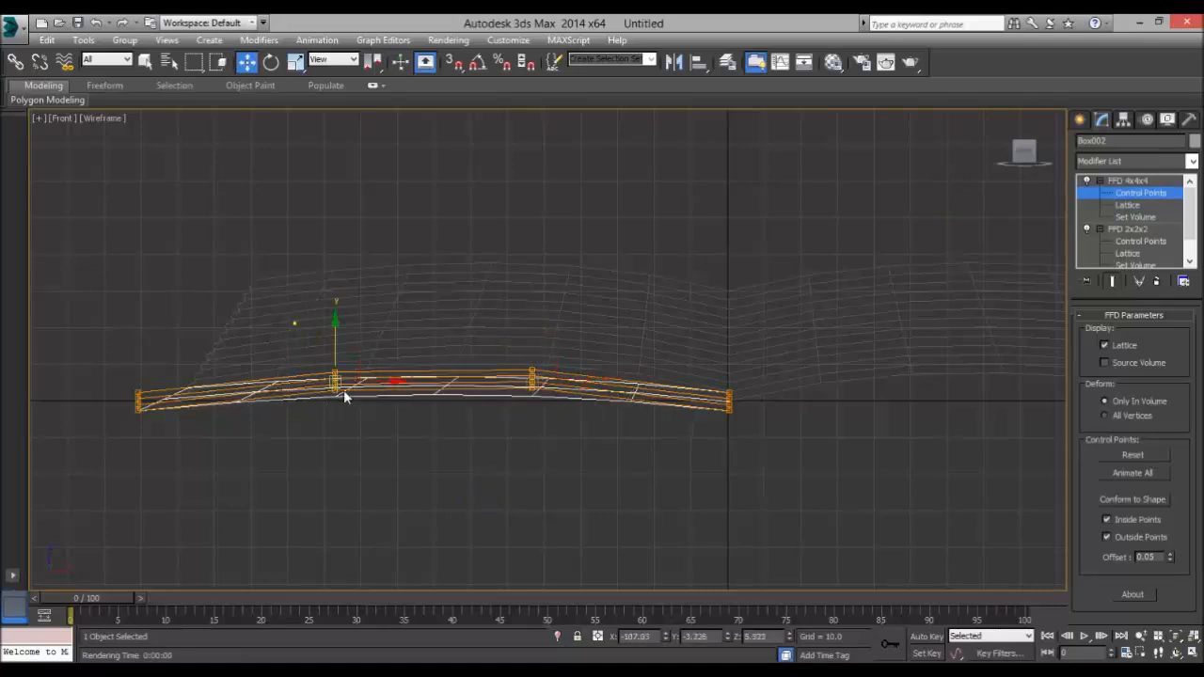
left_click_drag(344, 350, 344, 342)
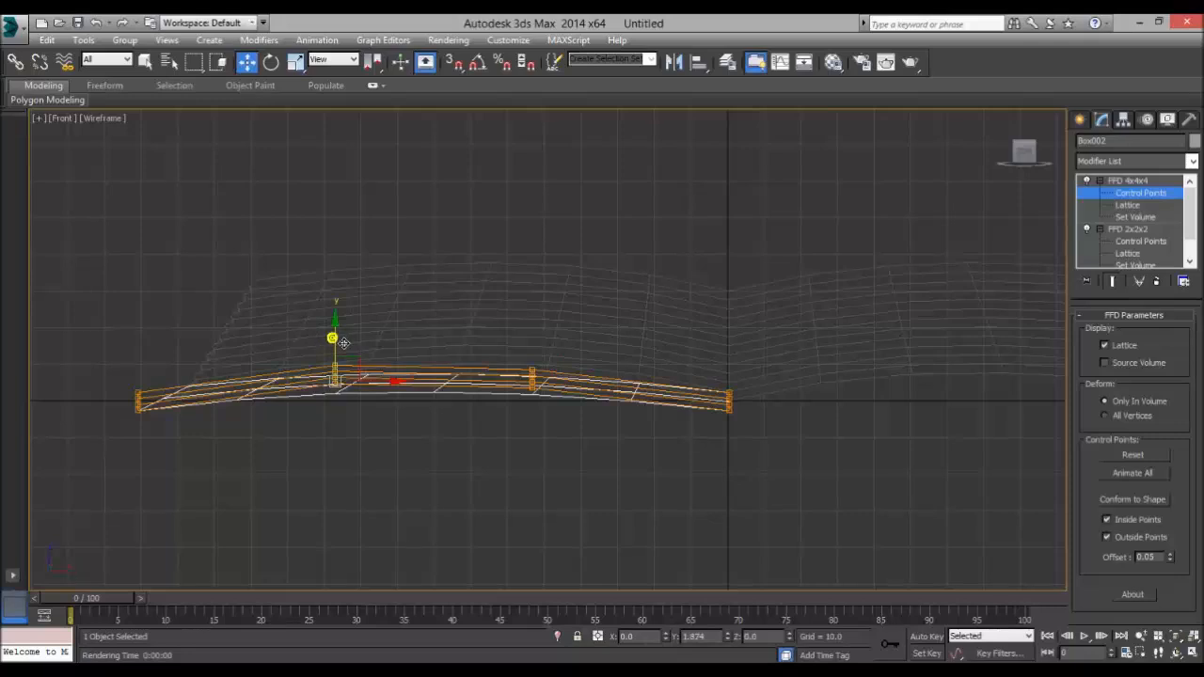
left_click(513, 505)
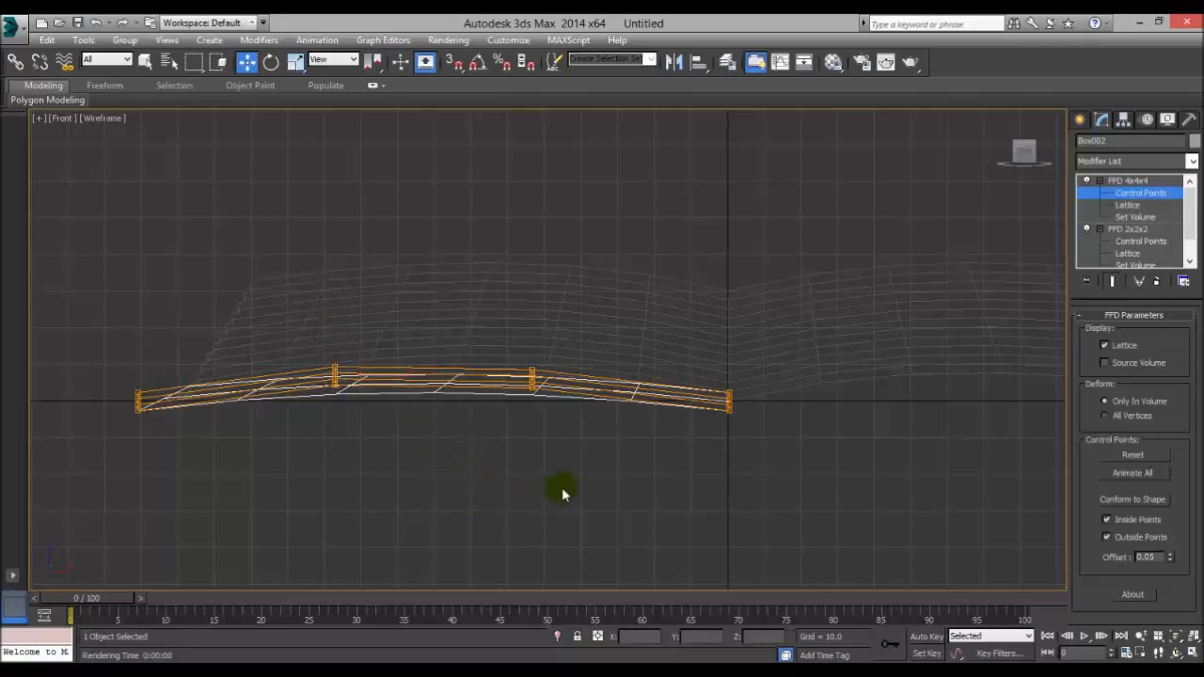
left_click(1080, 121)
Mirror the cover along X as a copy and move the copy to about X 74.1 under the opposite page half.
mouse_move(812, 482)
middle_mouse_down()
mouse_move(780, 479)
mouse_move(793, 477)
middle_mouse_up()
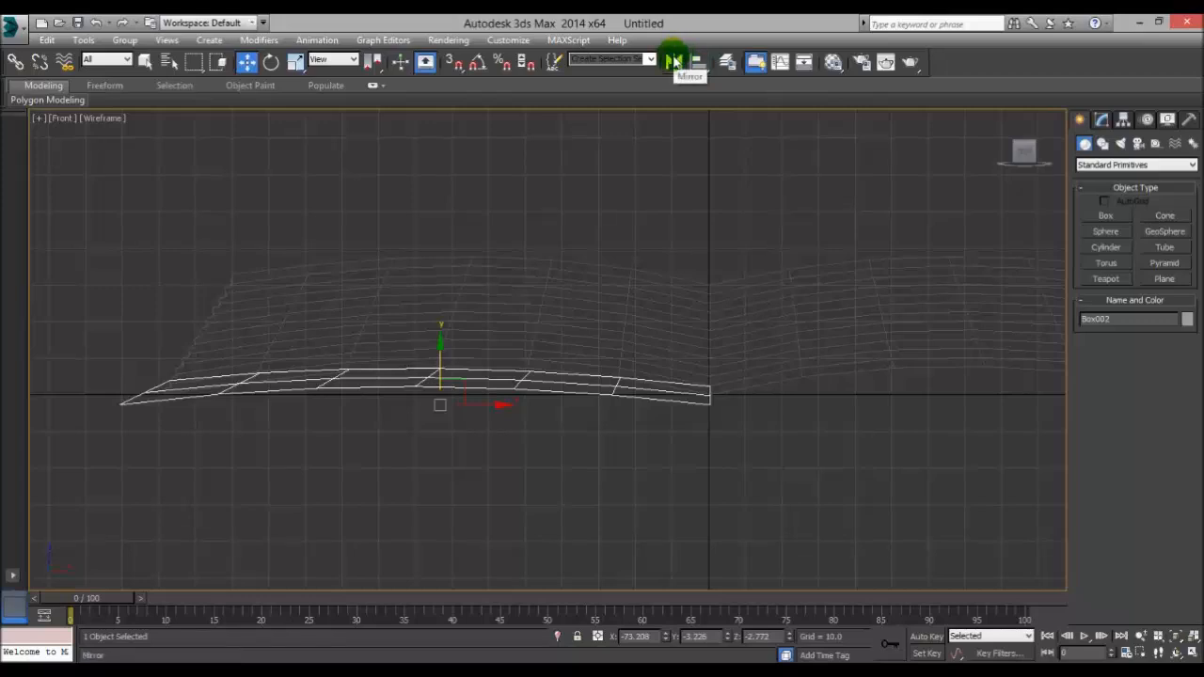
left_click(677, 62)
left_click(585, 369)
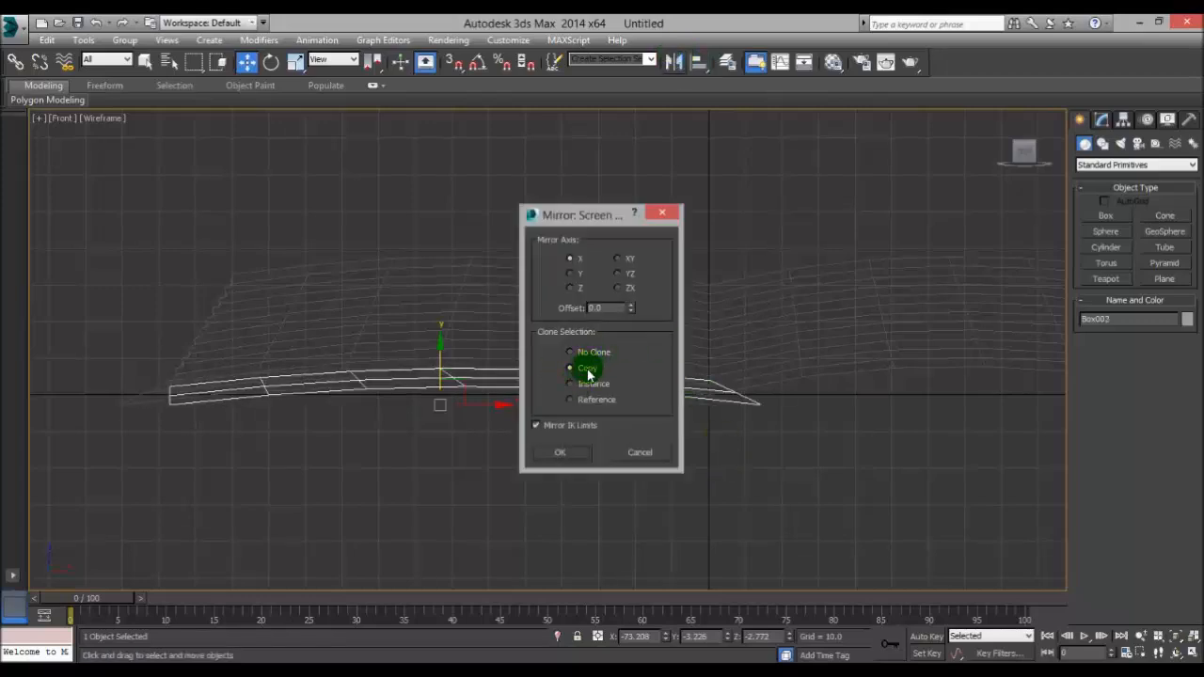
left_click(559, 452)
middle_click_drag(568, 448, 521, 457)
scroll(524, 486, "down", 3)
scroll(522, 457, "up", 2)
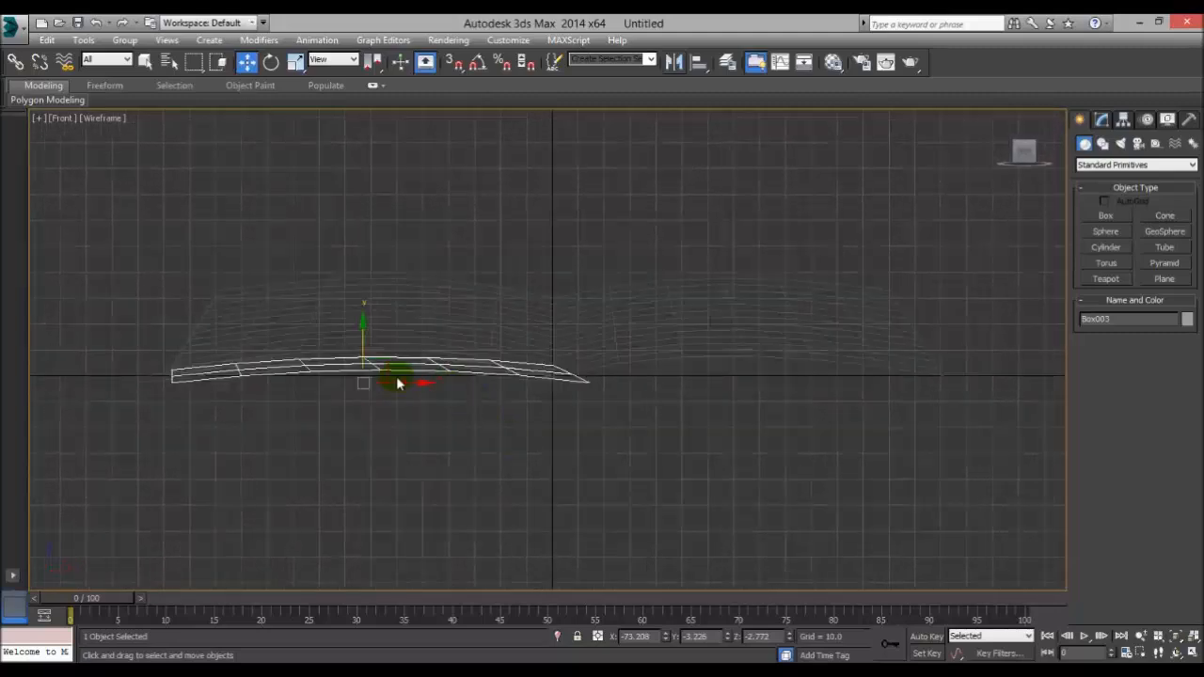
left_click_drag(412, 395, 793, 414)
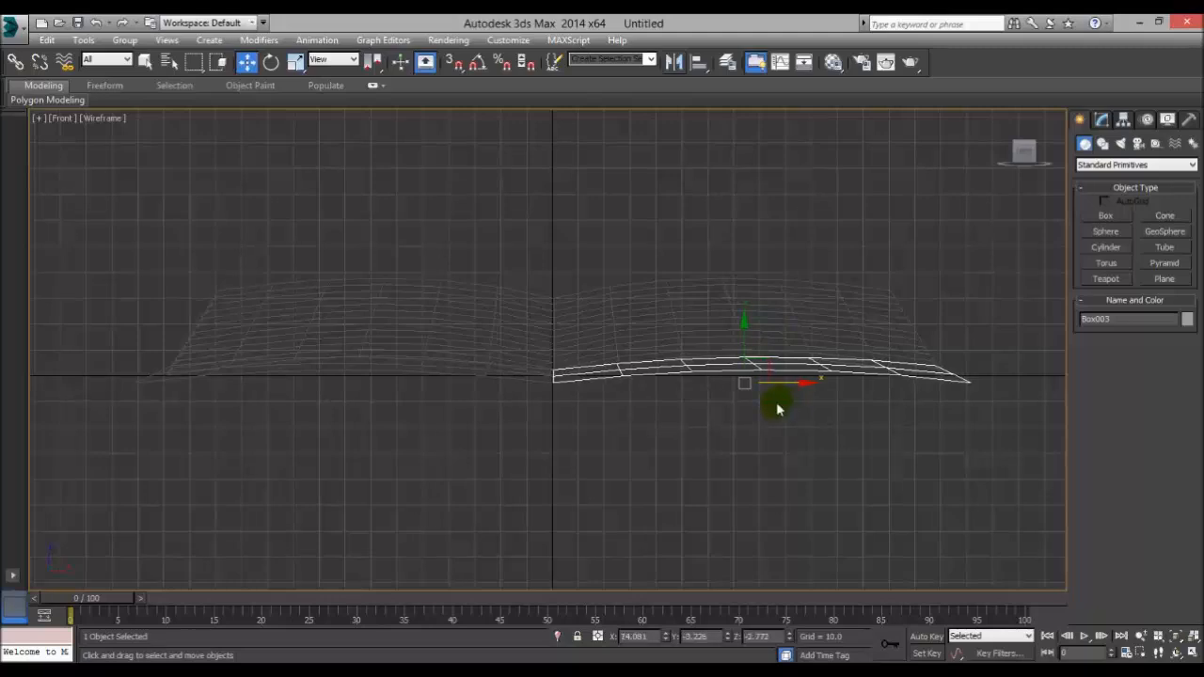
left_click(766, 467)
Inspect how both covers fit beneath the page block in the front and perspective views.
middle_click_drag(636, 474, 723, 472)
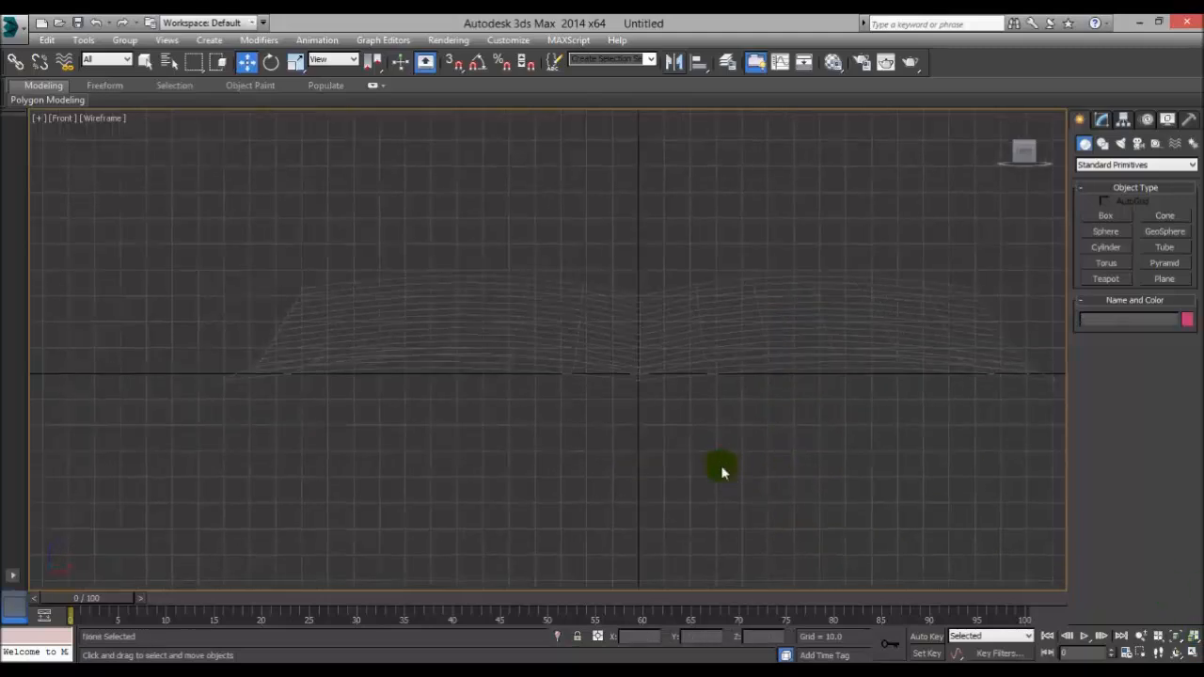
left_click_drag(477, 209, 780, 525)
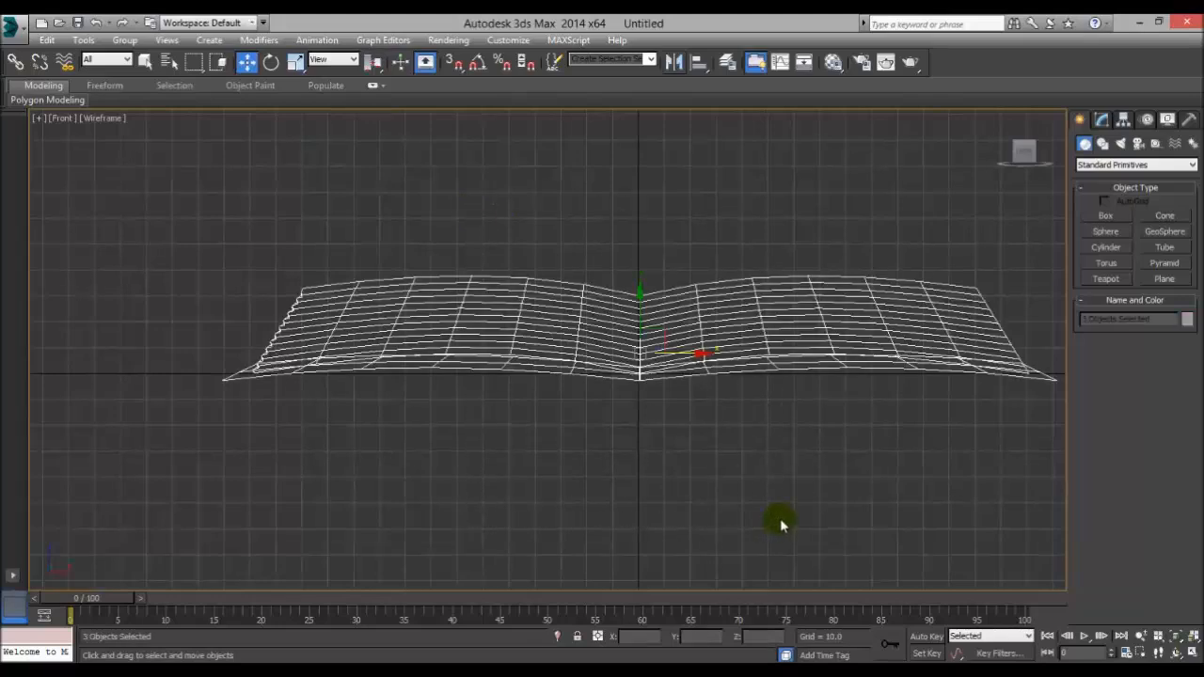
middle_click_drag(819, 486, 780, 492)
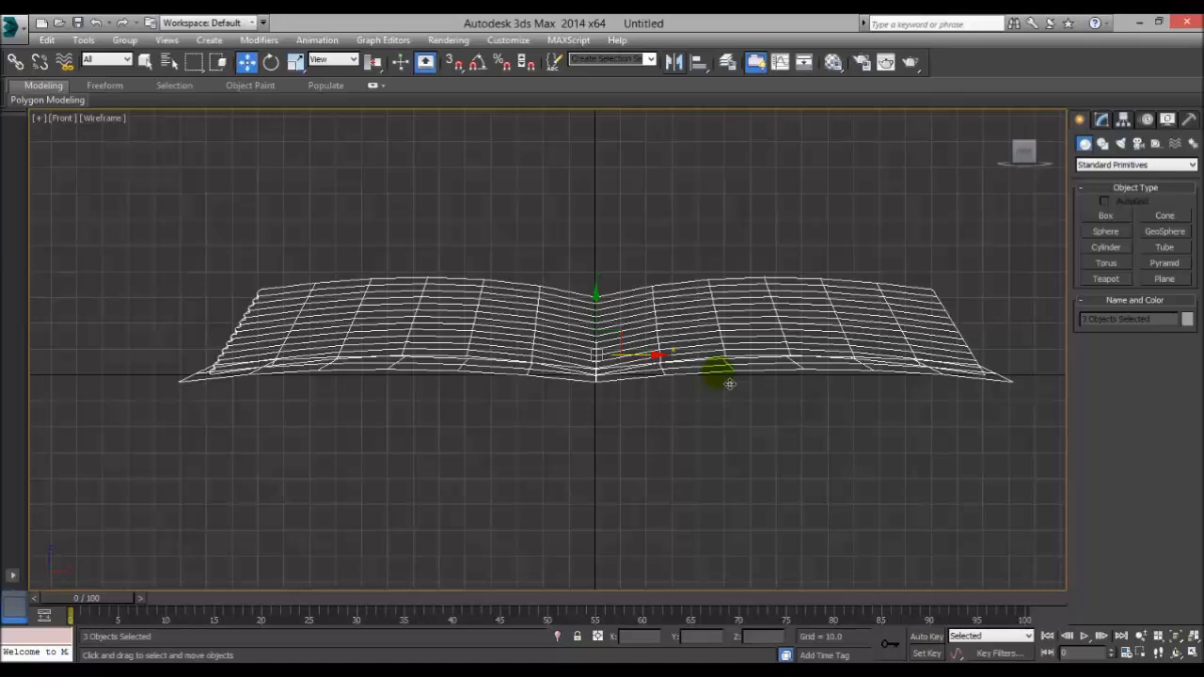
key("alt+w")
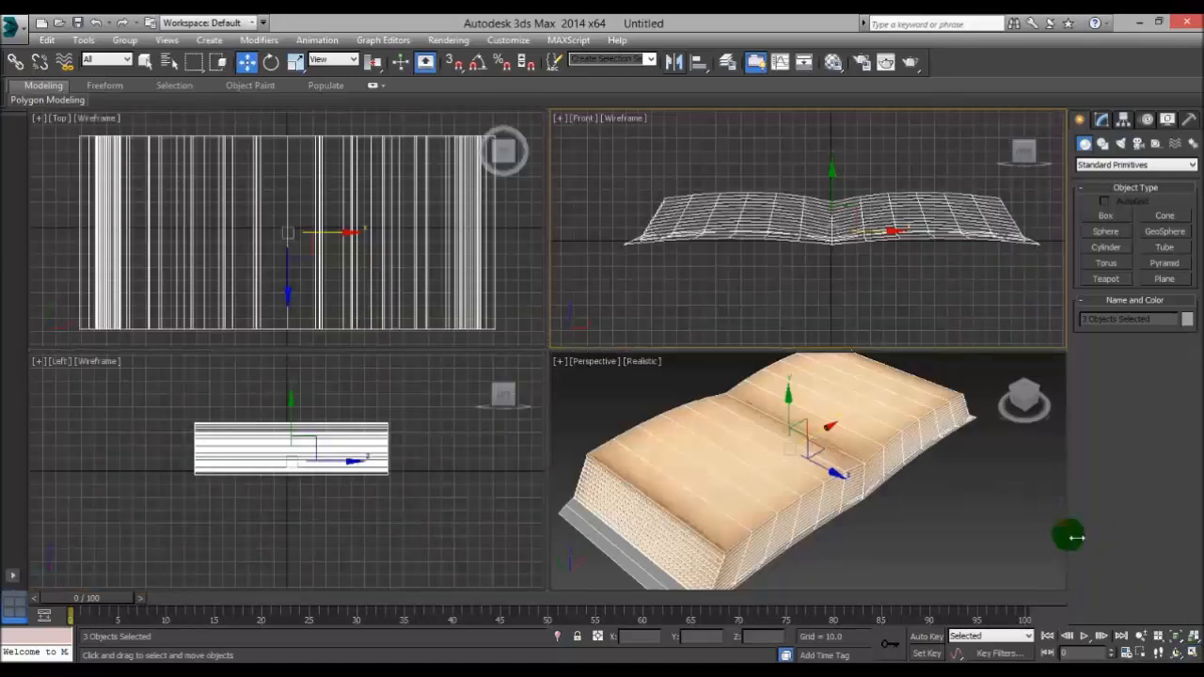
scroll(1017, 496, "down", 3)
middle_click_drag(1014, 491, 959, 518)
scroll(926, 512, "up", 3)
left_click(896, 571)
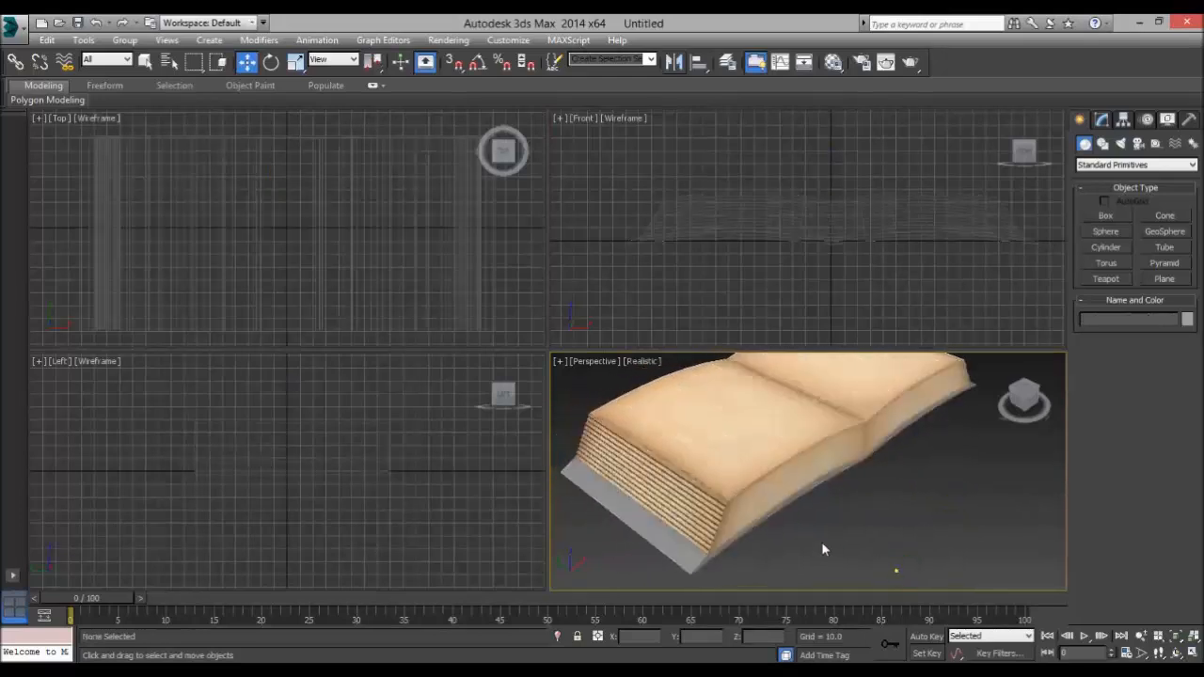
Scale the original cover down to about 106.6% along X to reduce its overhang beyond the pages.
left_click(697, 566)
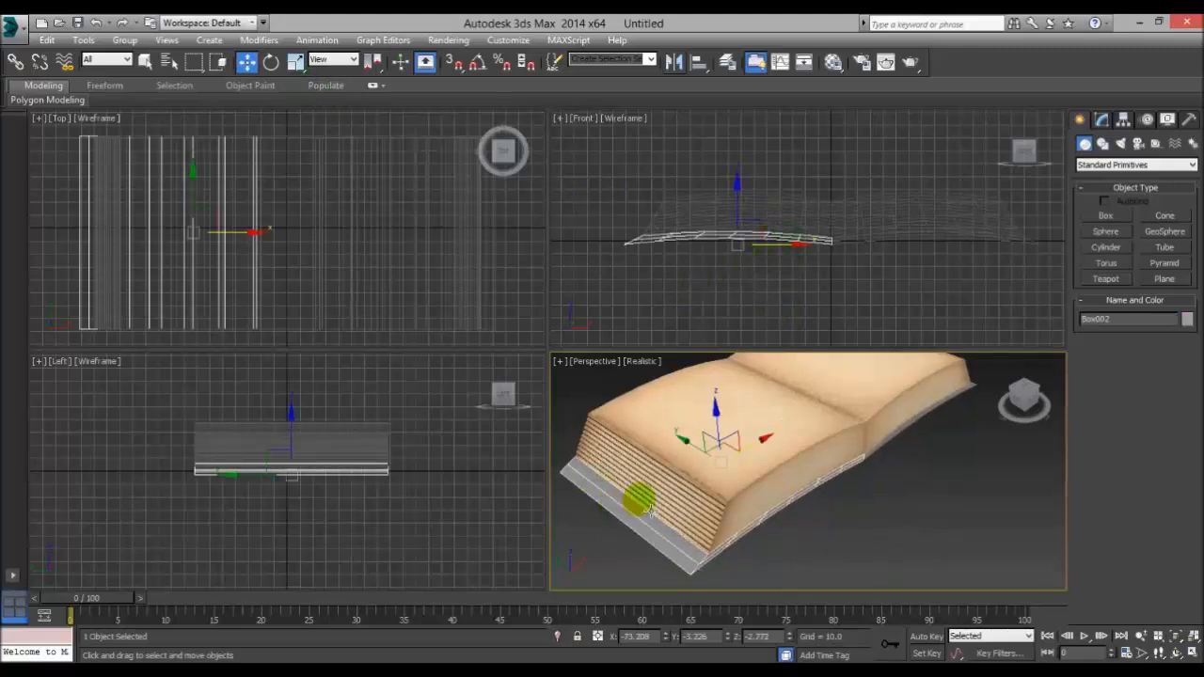
middle_click_drag(662, 284, 694, 280)
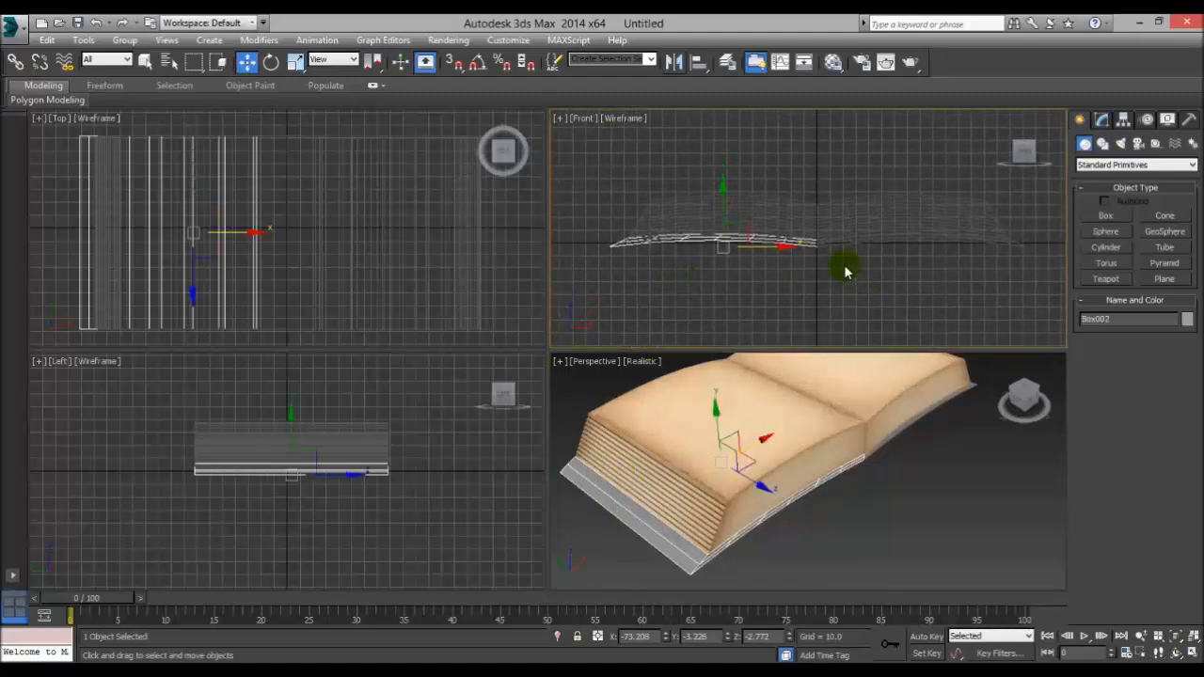
left_click(296, 62)
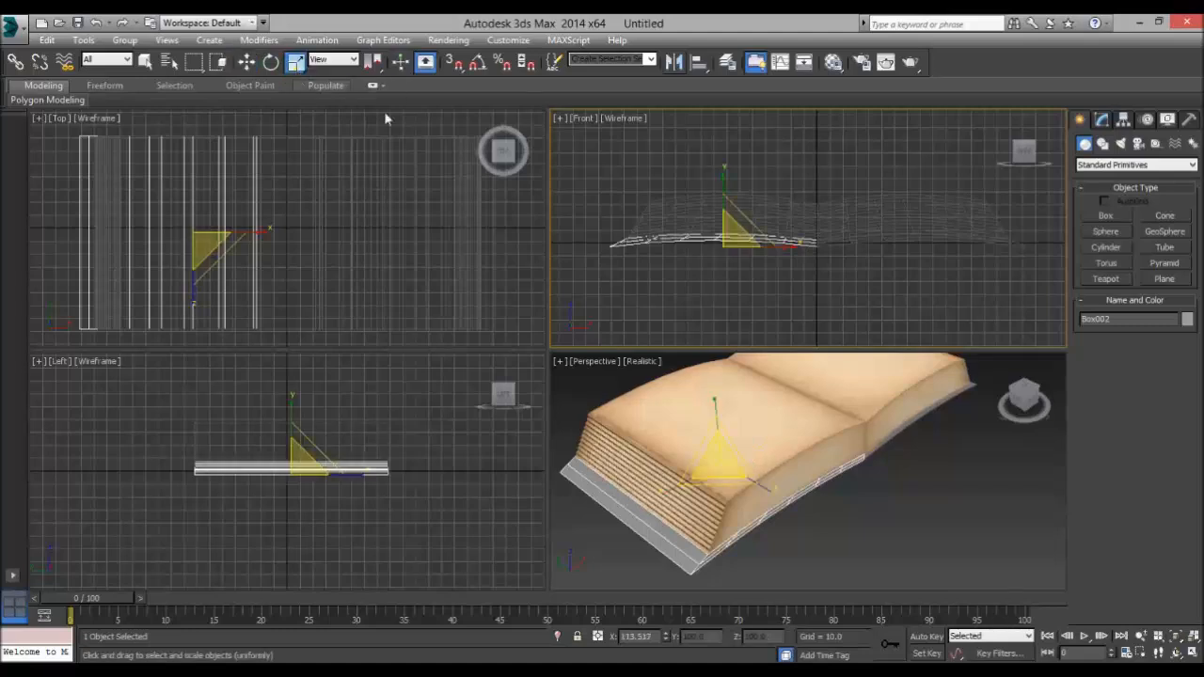
key("r")
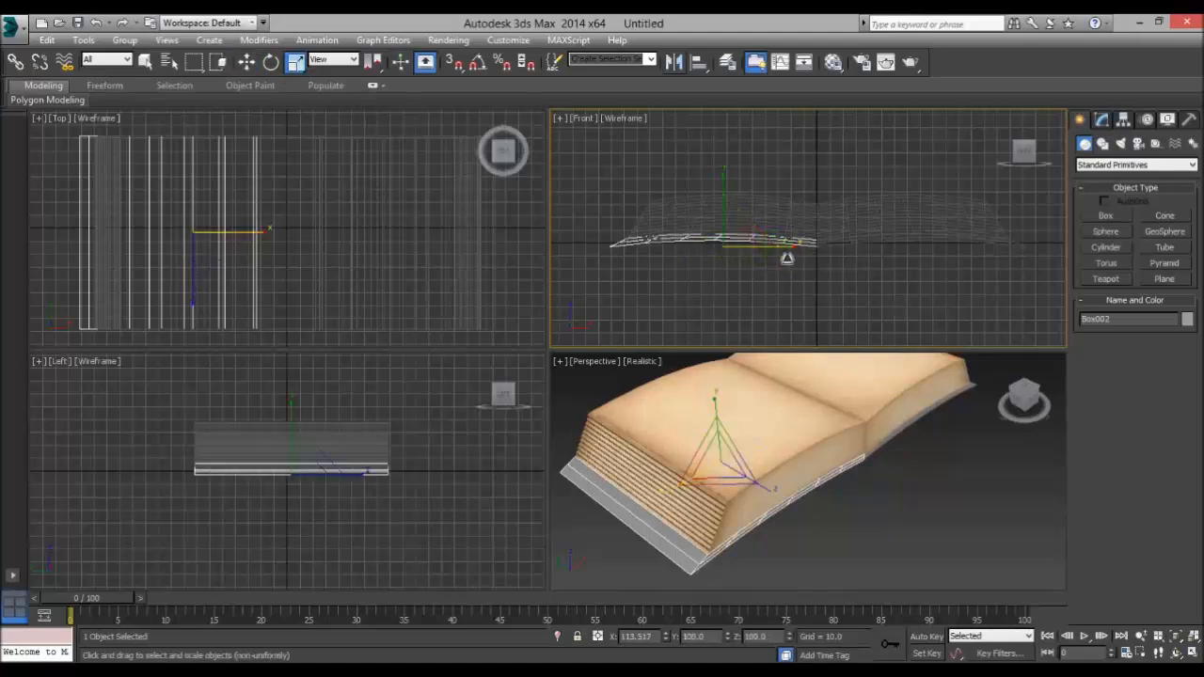
left_click_drag(786, 258, 785, 259)
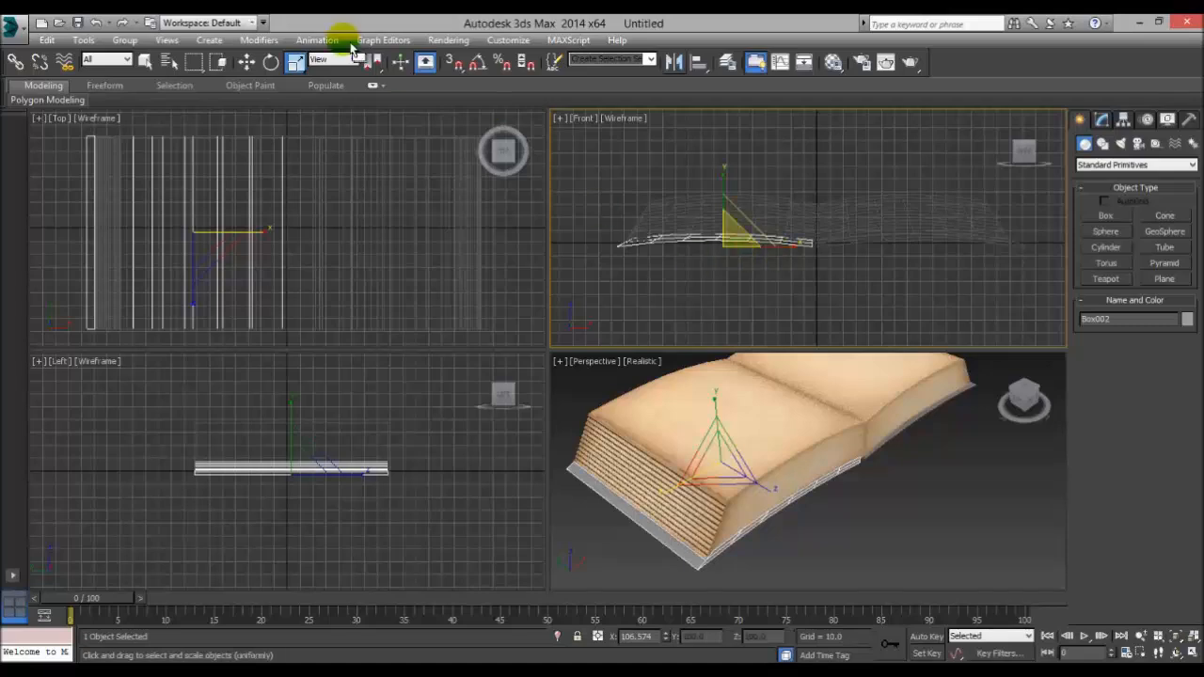
Move the narrowed cover along X to about -69.2 so its inner end meets the book's spine line.
left_click(246, 61)
middle_click_drag(839, 281, 777, 263)
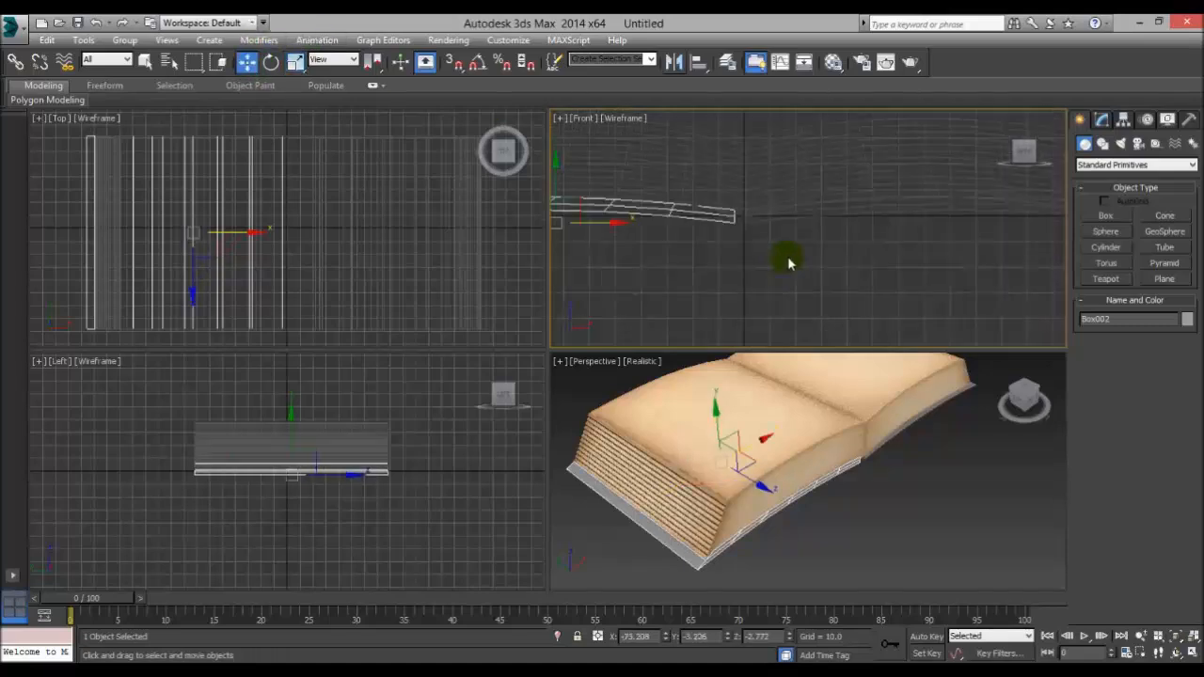
left_click(1192, 655)
middle_click_drag(527, 431, 571, 435)
middle_click_drag(457, 387, 703, 409)
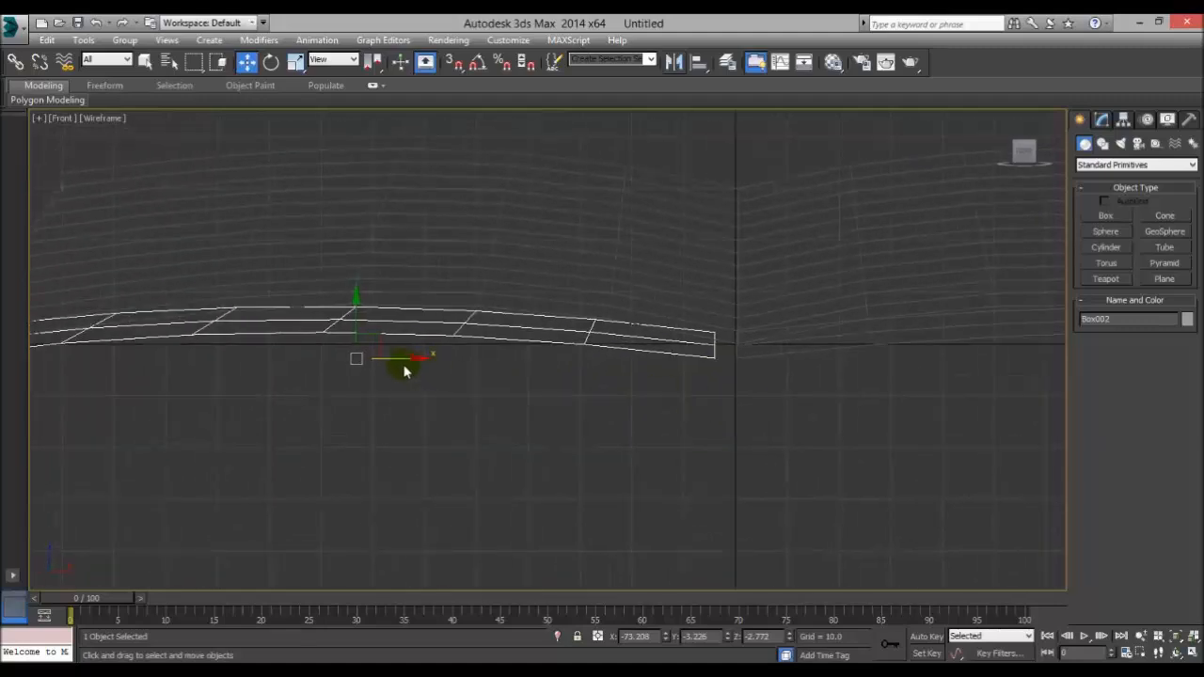
middle_click_drag(415, 373, 735, 476)
left_click(1193, 657)
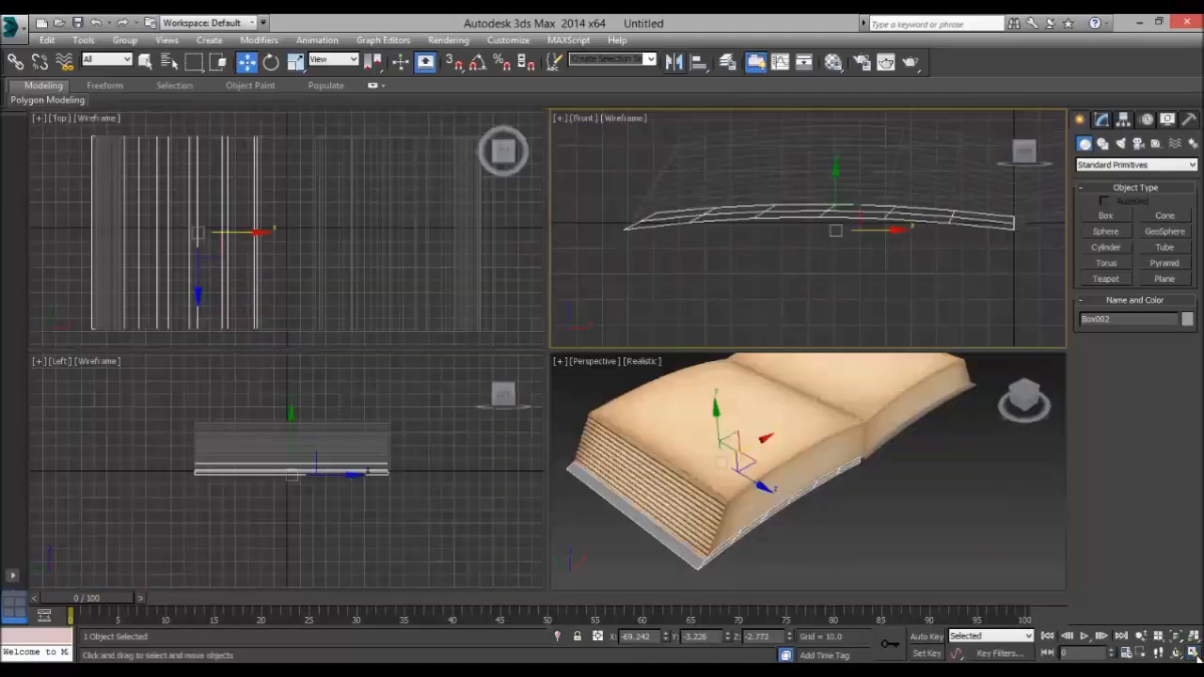
left_click(894, 530)
left_click(771, 516)
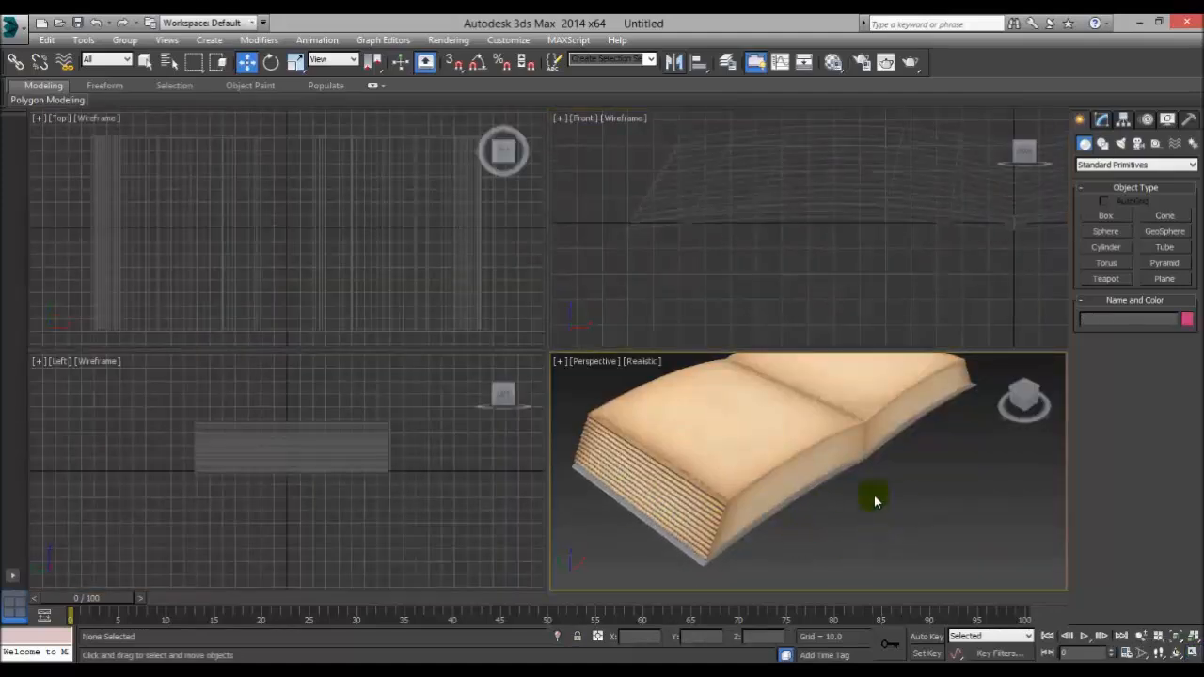
Delete the mirrored cover copy beneath the opposite page half.
middle_click_drag(908, 226, 591, 276)
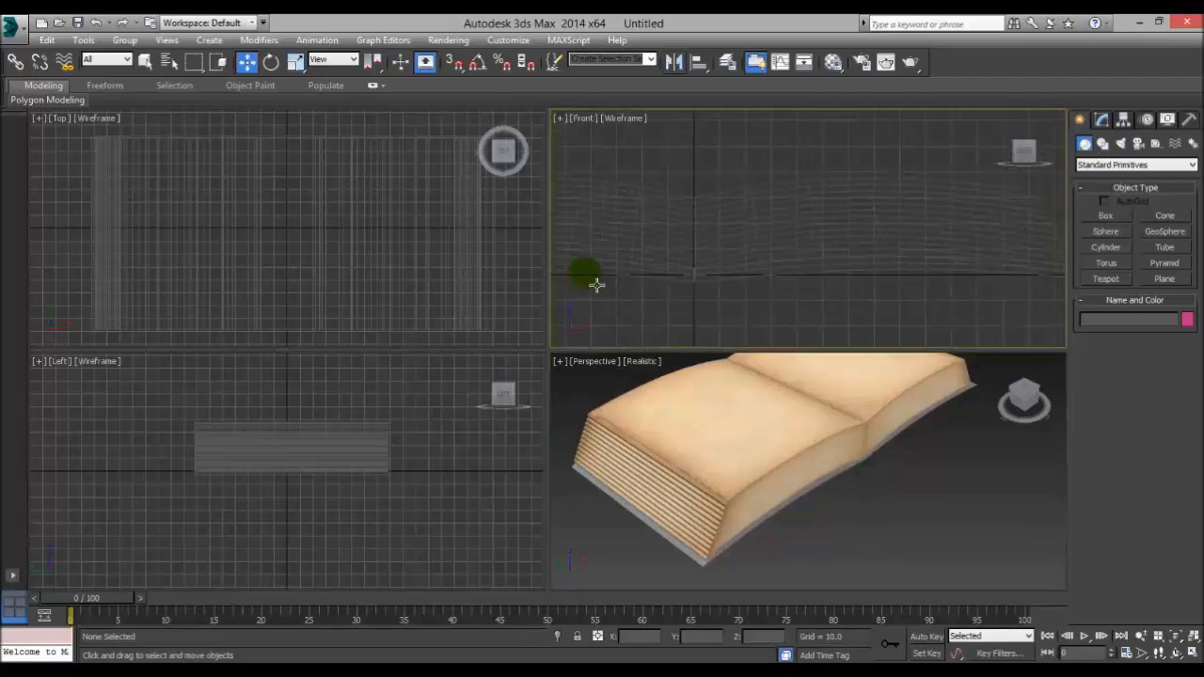
left_click(767, 282)
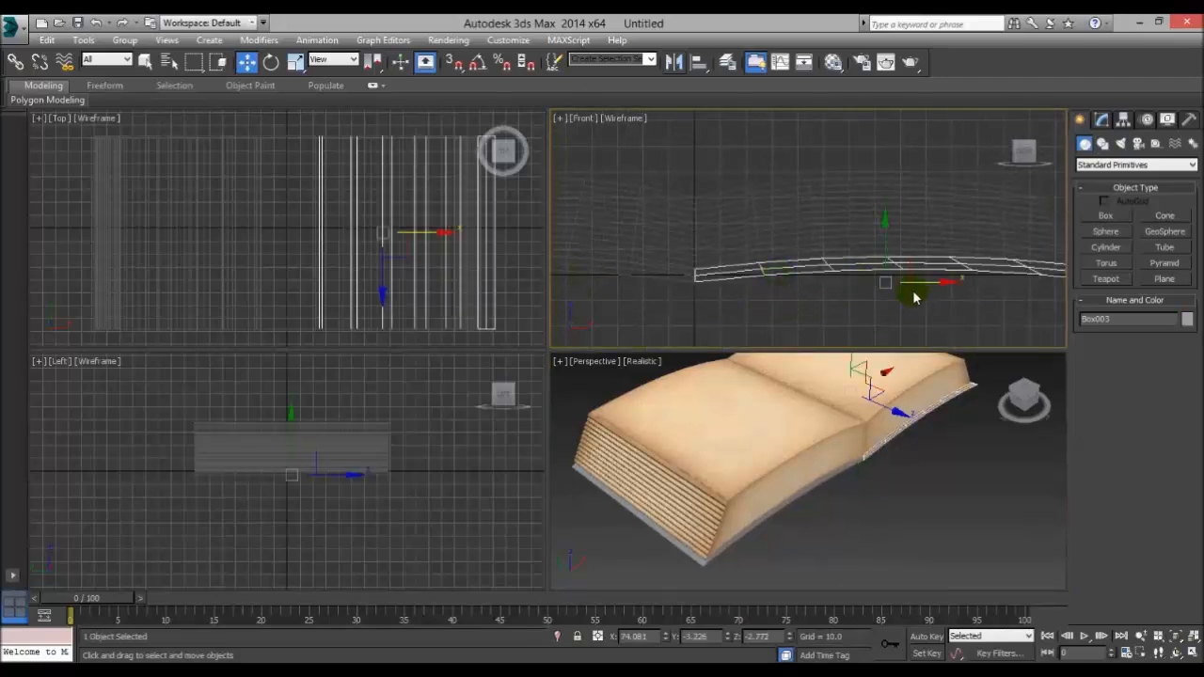
key("Delete")
Scale the remaining cover beneath the page block slightly wider along X so it extends farther past the pages.
middle_click_drag(743, 306, 1054, 274)
left_click(778, 244)
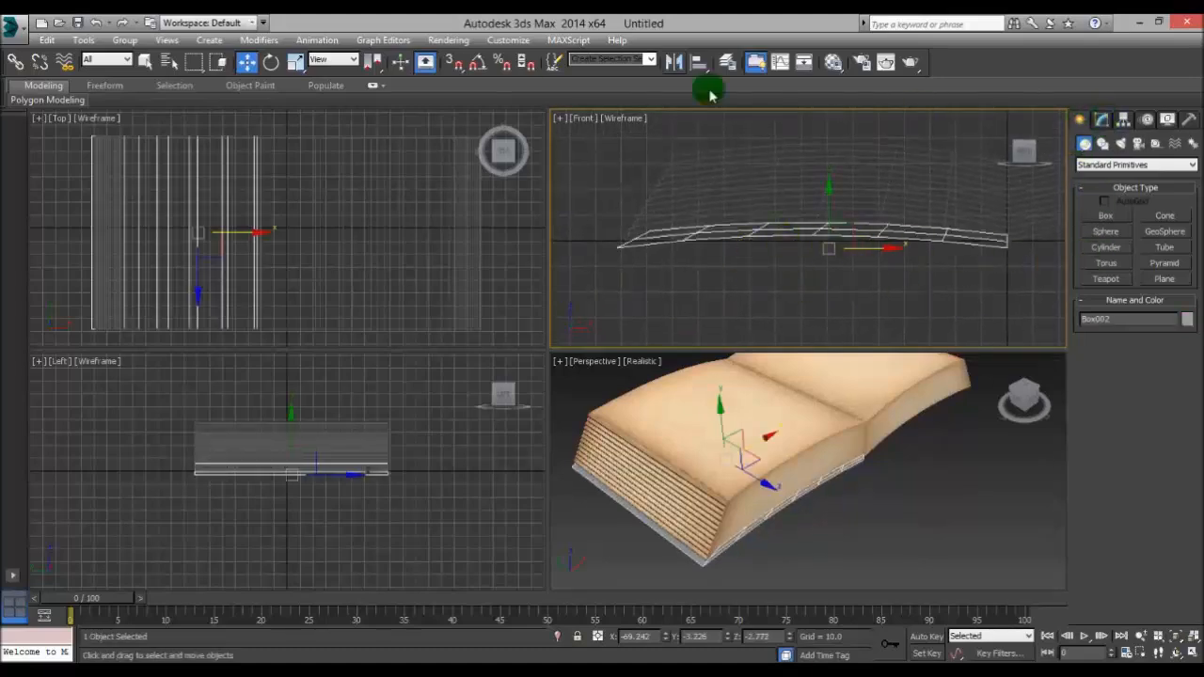
left_click(296, 61)
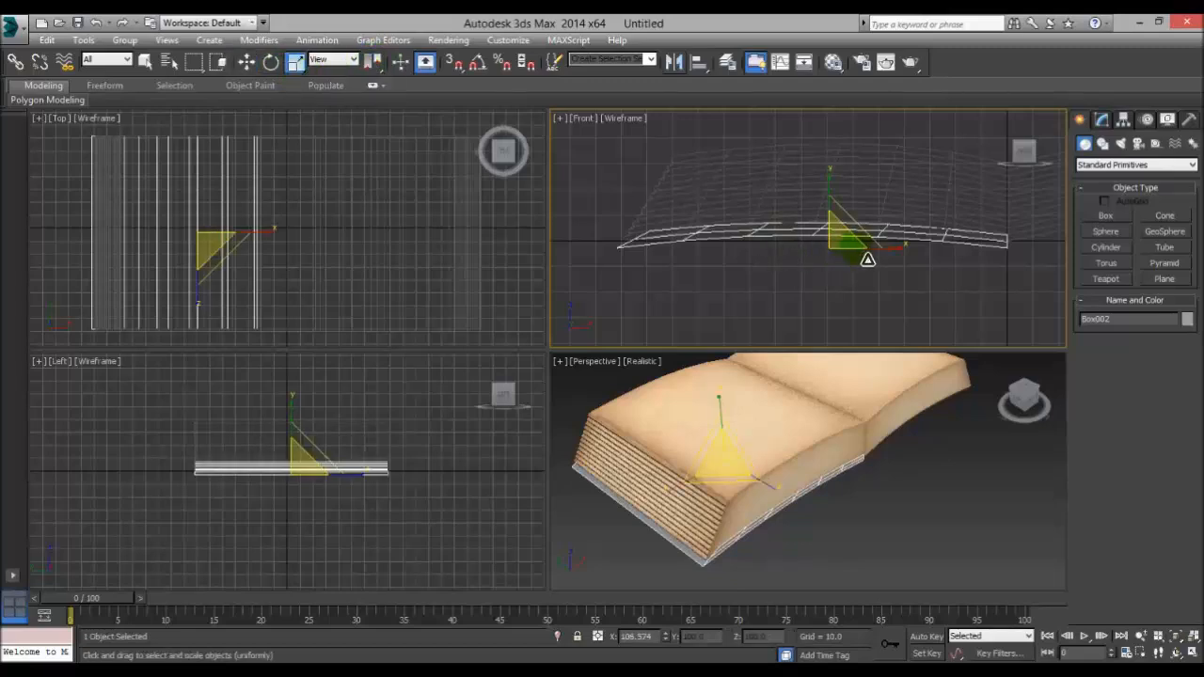
key("r")
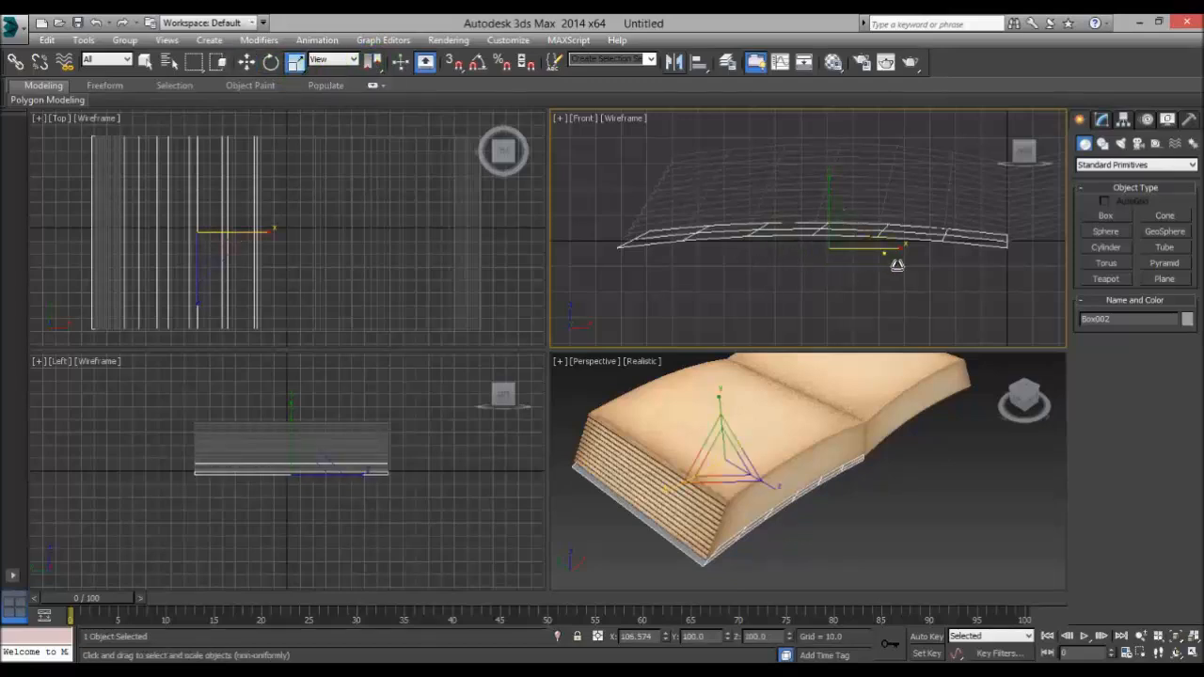
left_click_drag(898, 266, 883, 258)
Move the widened cover along X to about -71.0 so its inner end meets the book's spine line.
left_click(248, 64)
middle_click_drag(1018, 305, 828, 317)
scroll(833, 315, "down", 3)
middle_click_drag(894, 287, 818, 259)
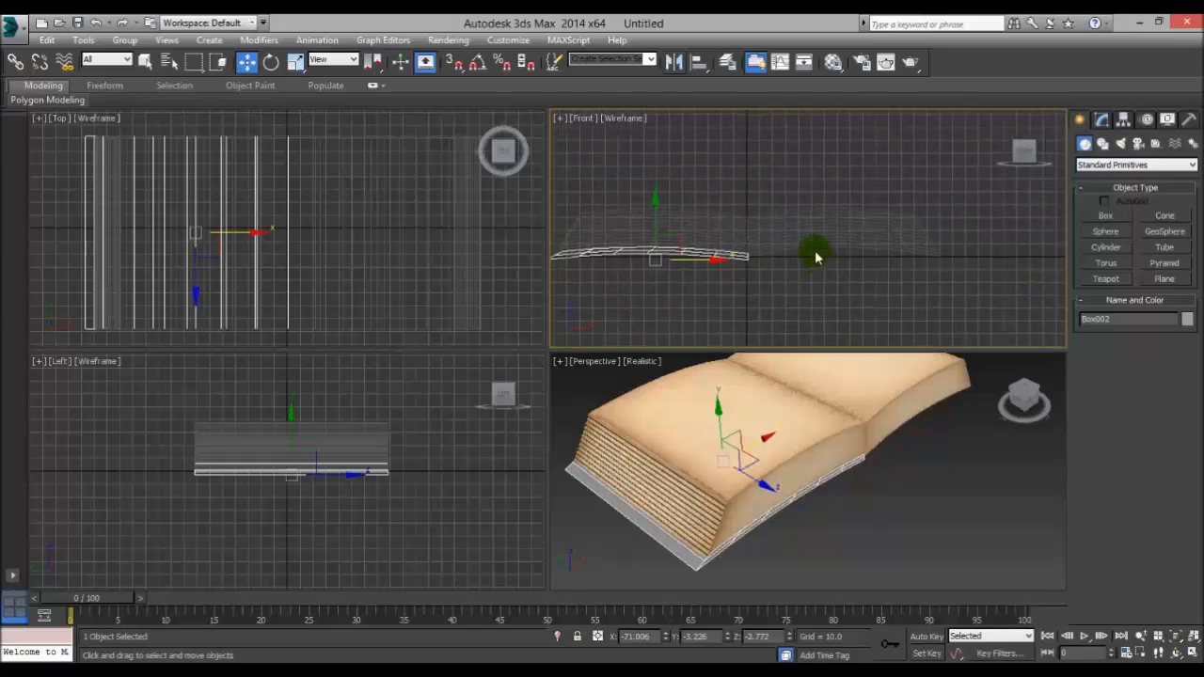
Mirror the cover as a copy across X and move it to about X 71.1 beneath the opposite page half.
left_click(673, 61)
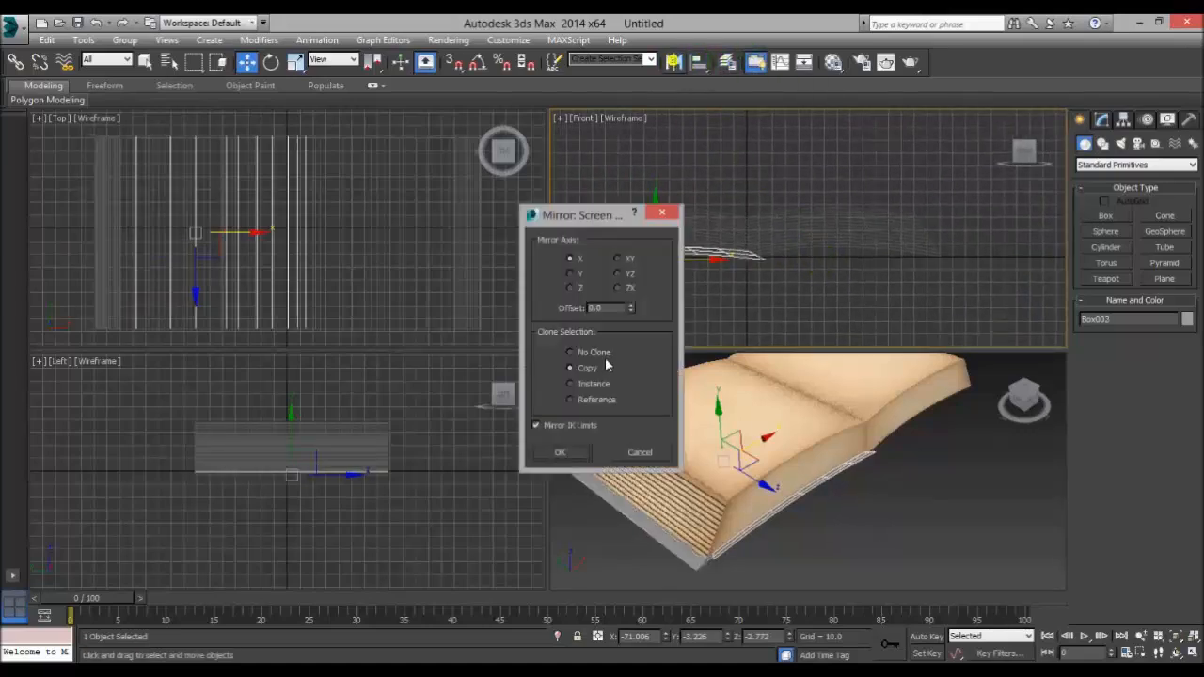
left_click(561, 452)
left_click_drag(713, 269, 892, 283)
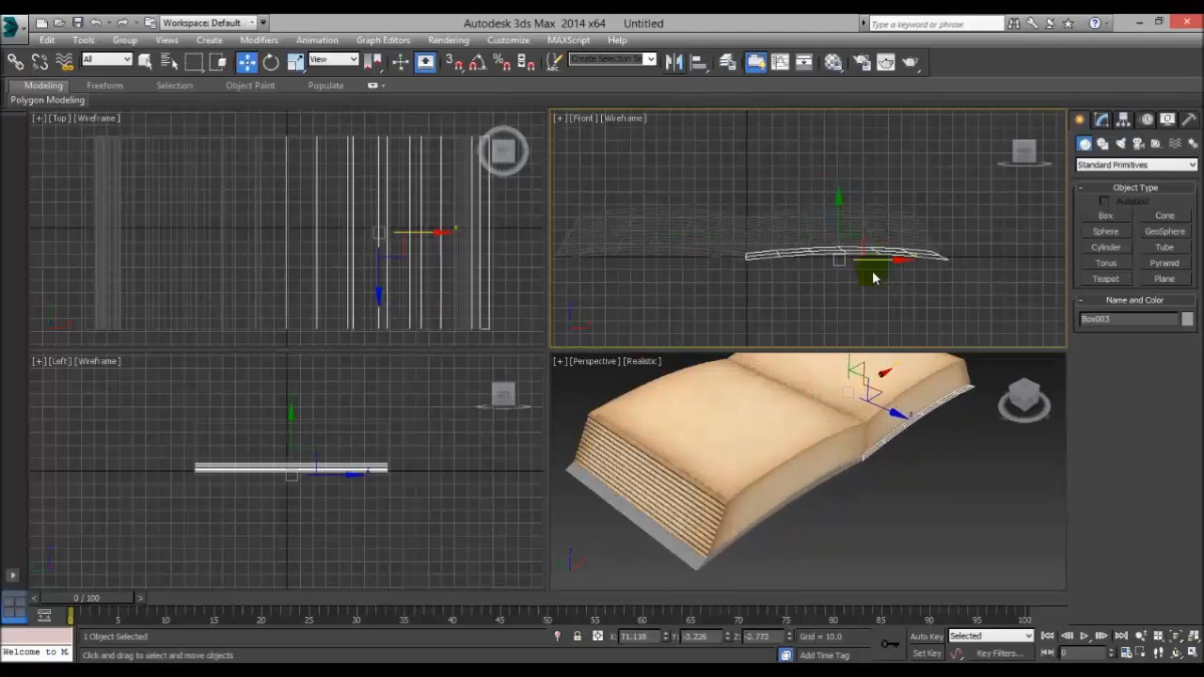
left_click(828, 315)
middle_click_drag(944, 538, 935, 533, "alt")
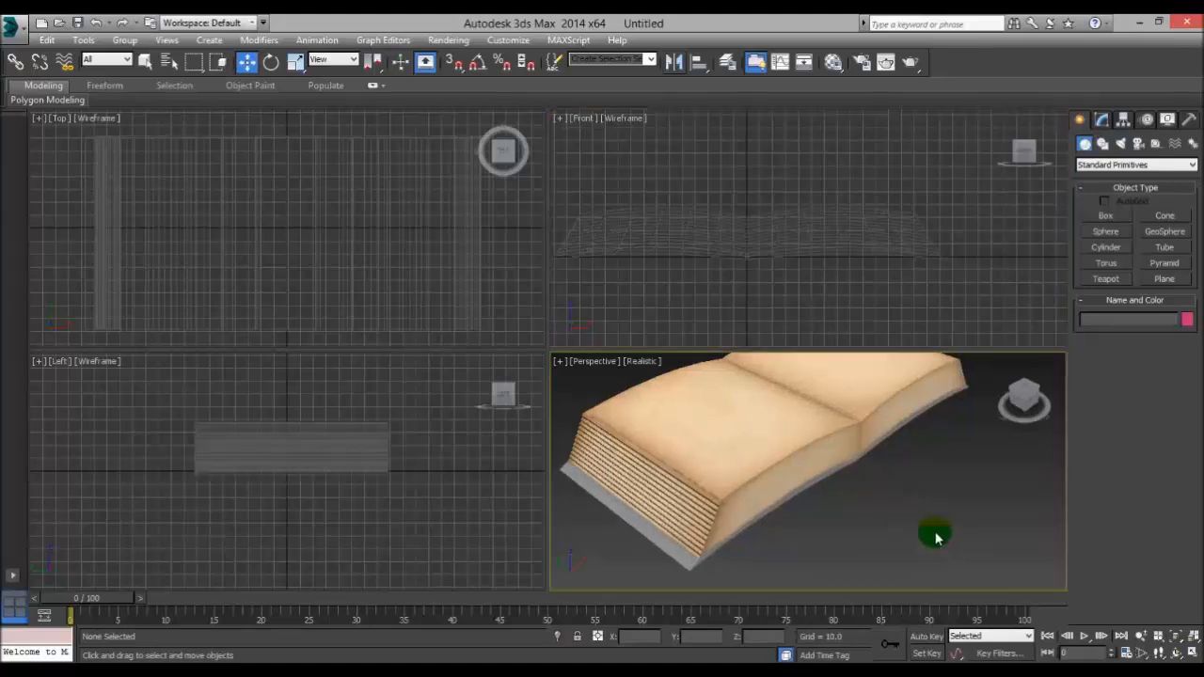
Set the second material slot's diffuse color to black and assign that material to both selected covers.
left_click(752, 271)
left_click_drag(762, 267, 761, 268)
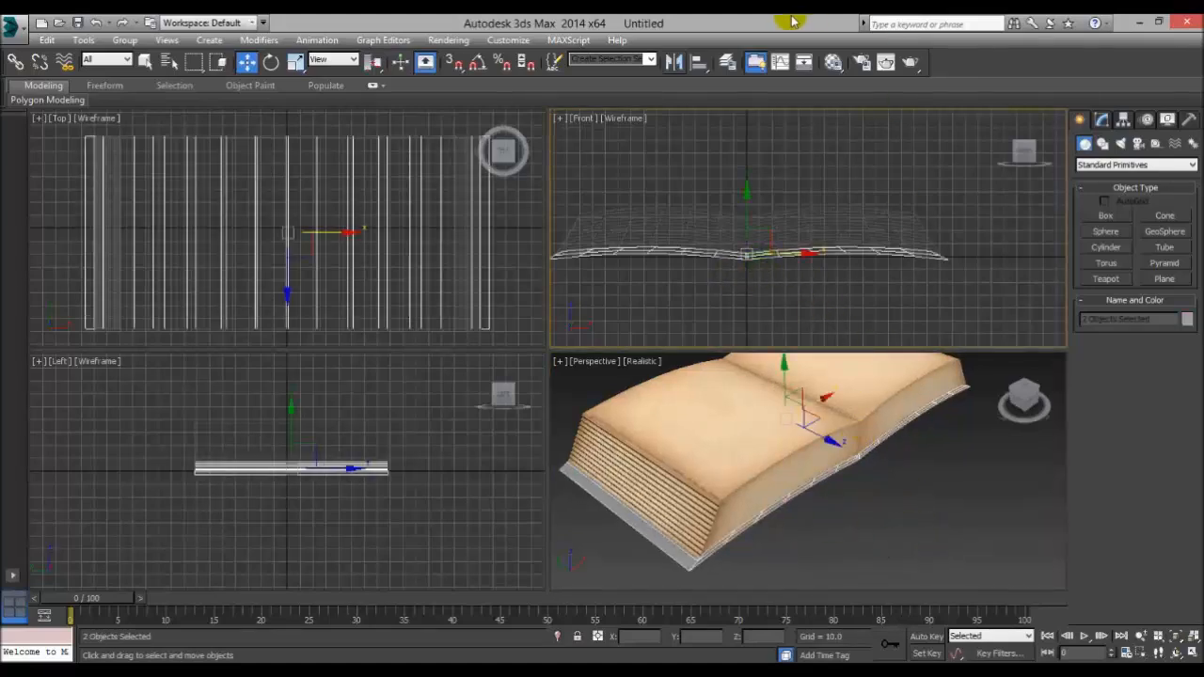
left_click(833, 62)
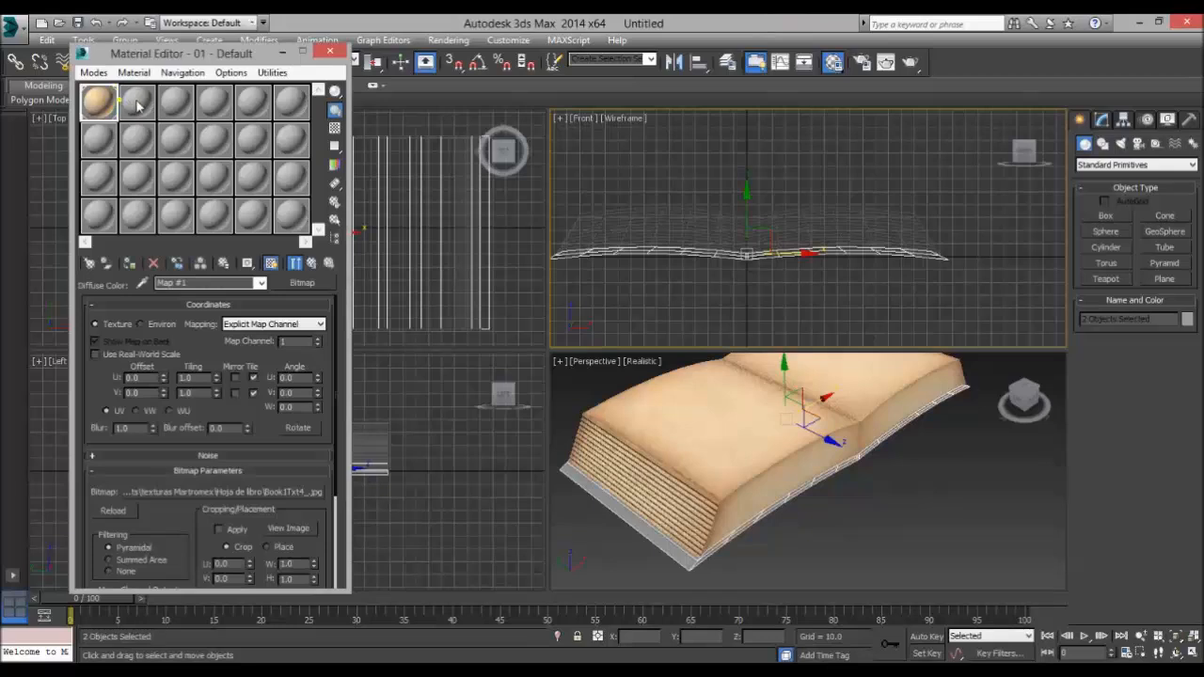
left_click(137, 105)
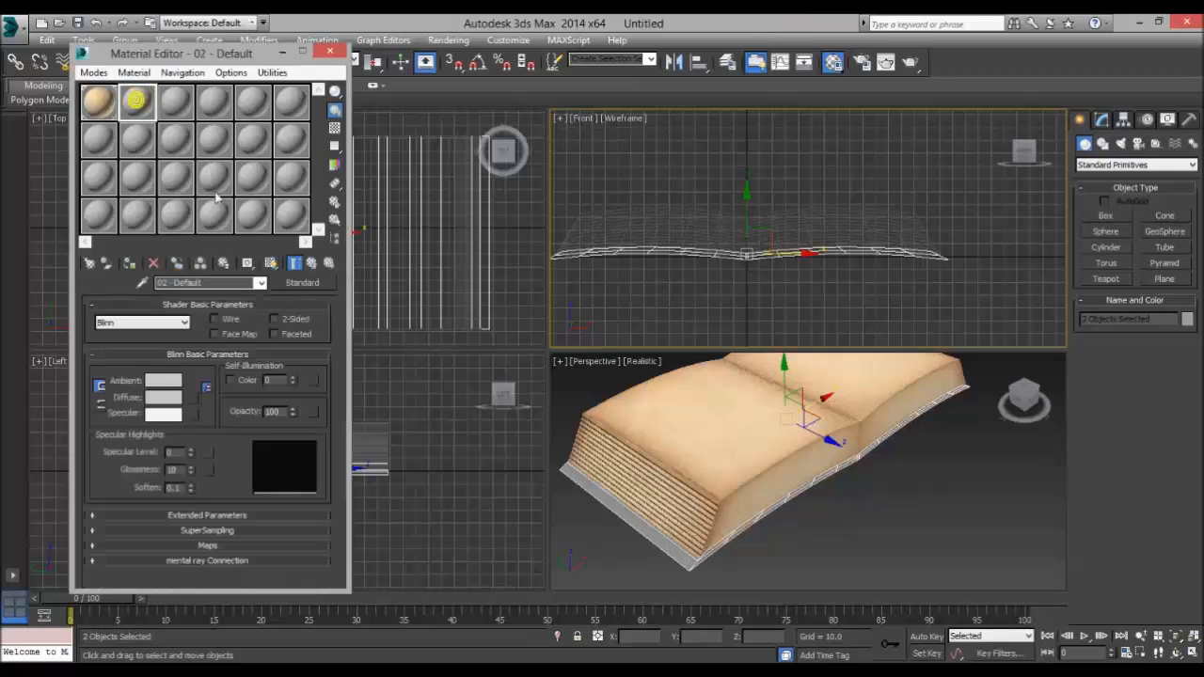
left_click(168, 397)
left_click_drag(383, 127, 416, 228)
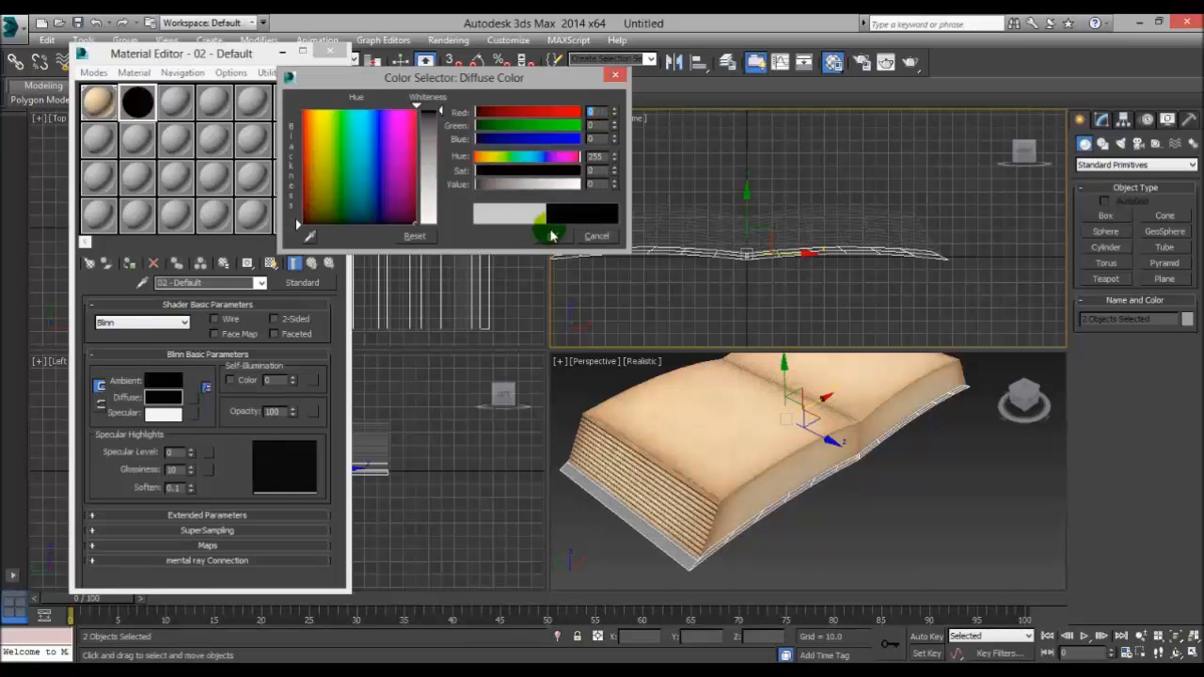
left_click(551, 237)
left_click(129, 263)
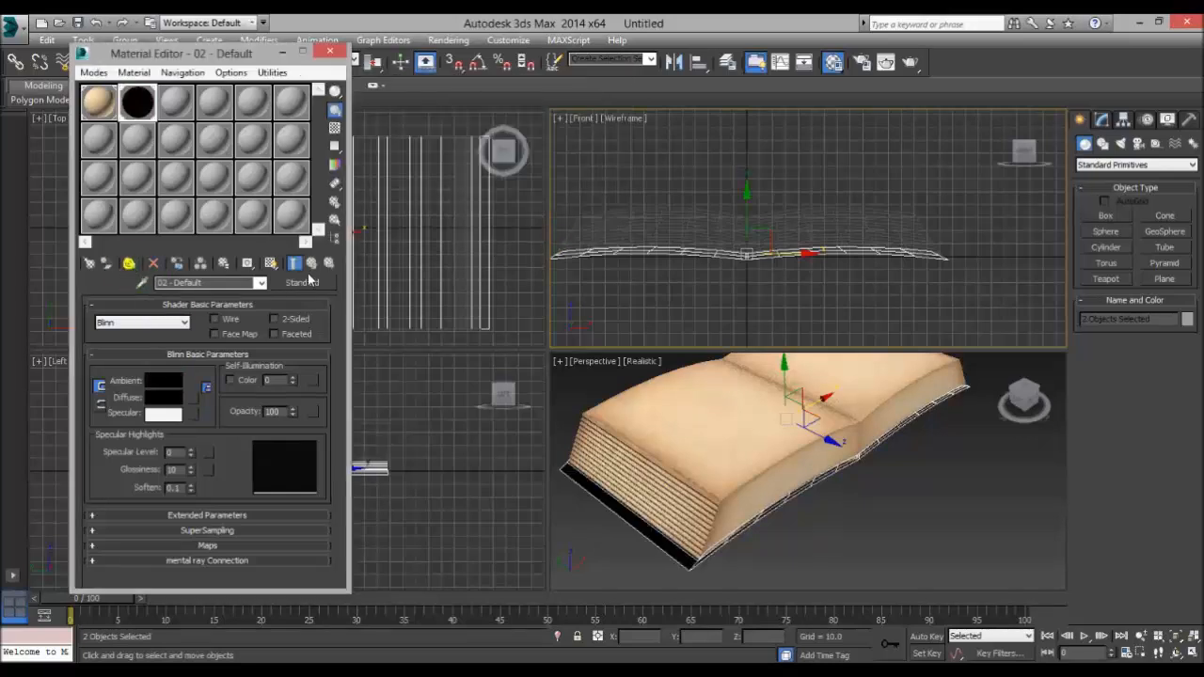
left_click(330, 50)
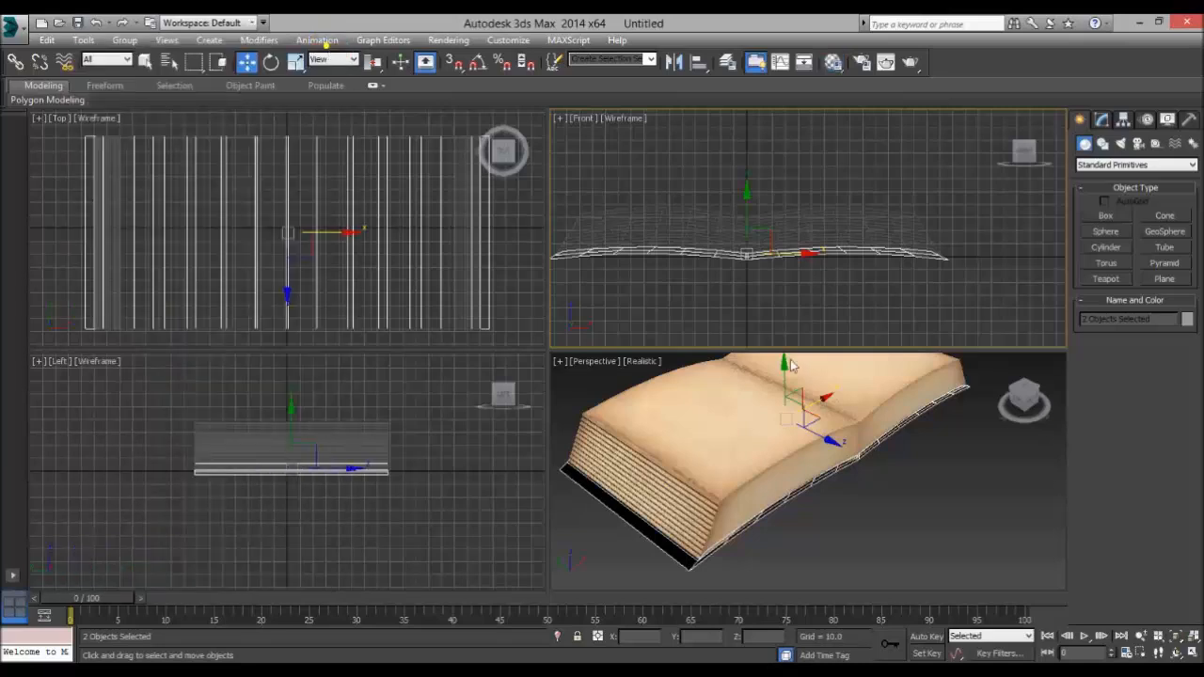
Render the perspective view with the whole book in frame.
left_click(922, 498)
middle_click_drag(926, 498, 889, 470, "alt")
scroll(926, 477, "down", 3)
left_click(903, 64)
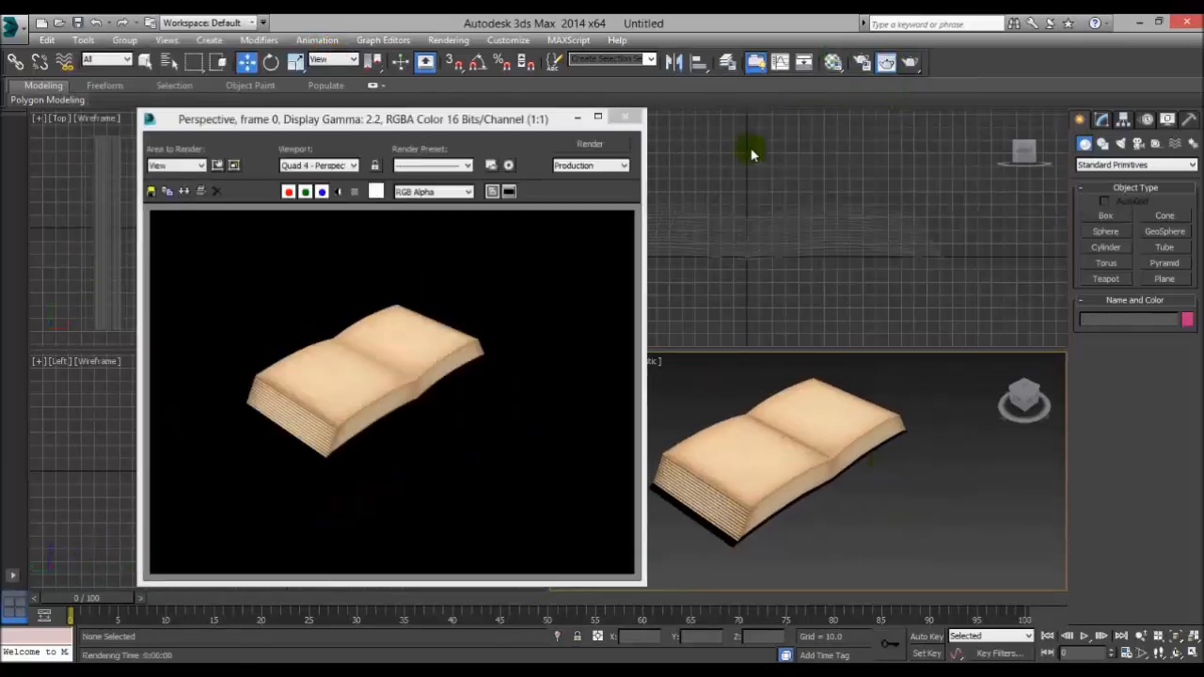
Change the rendering environment's background color to white (255, 255, 255).
left_click(500, 168)
left_click(47, 169)
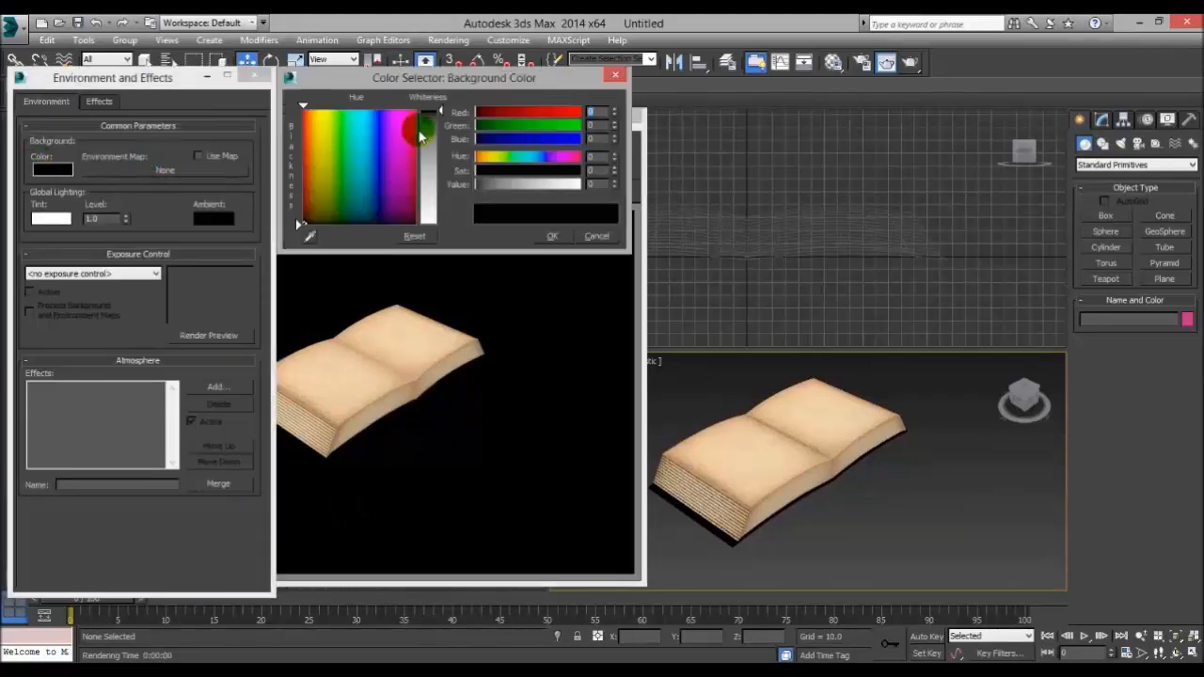
left_click_drag(421, 136, 428, 224)
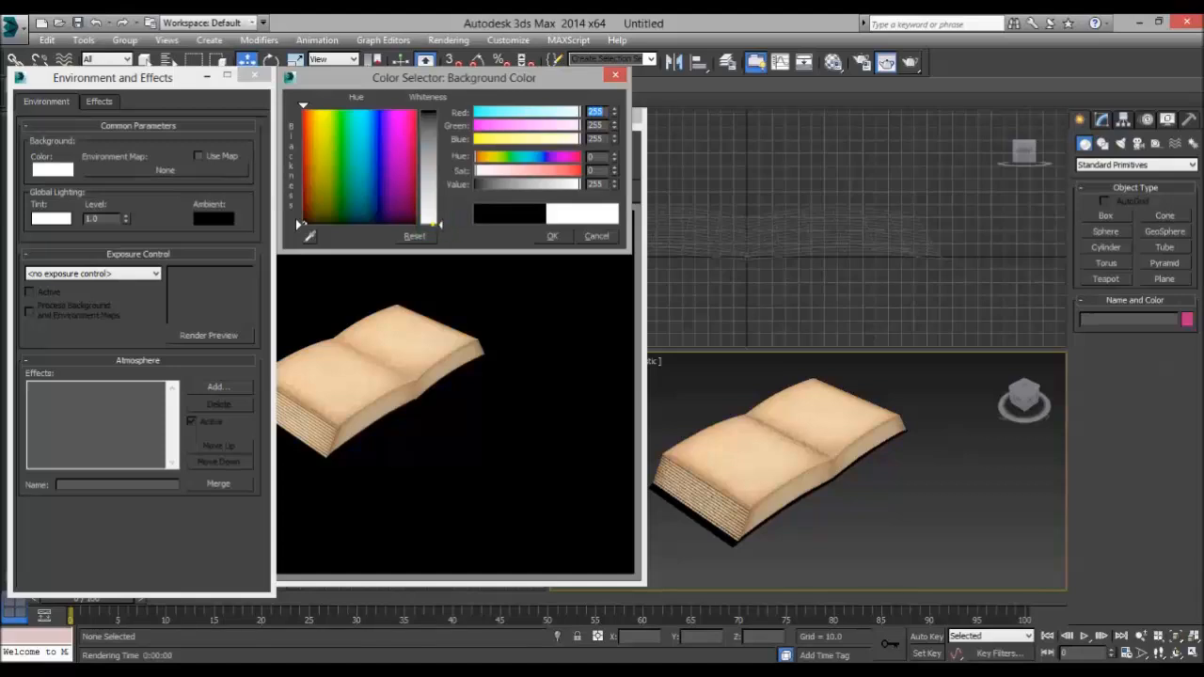
left_click(552, 235)
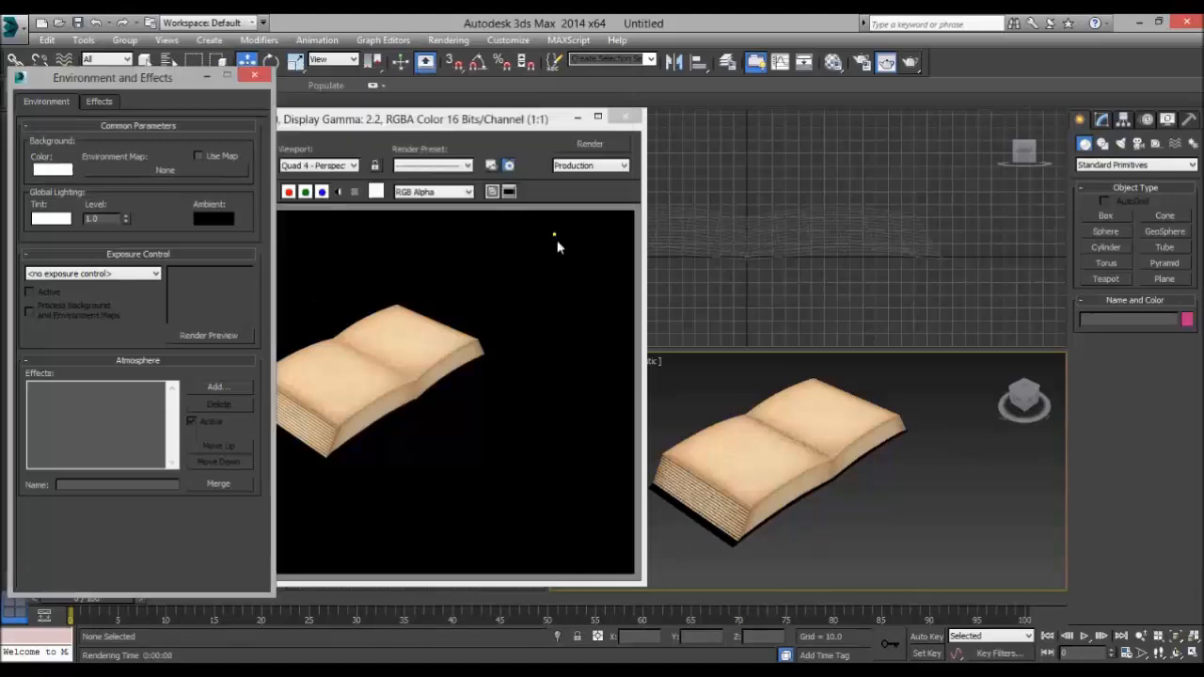
left_click(253, 77)
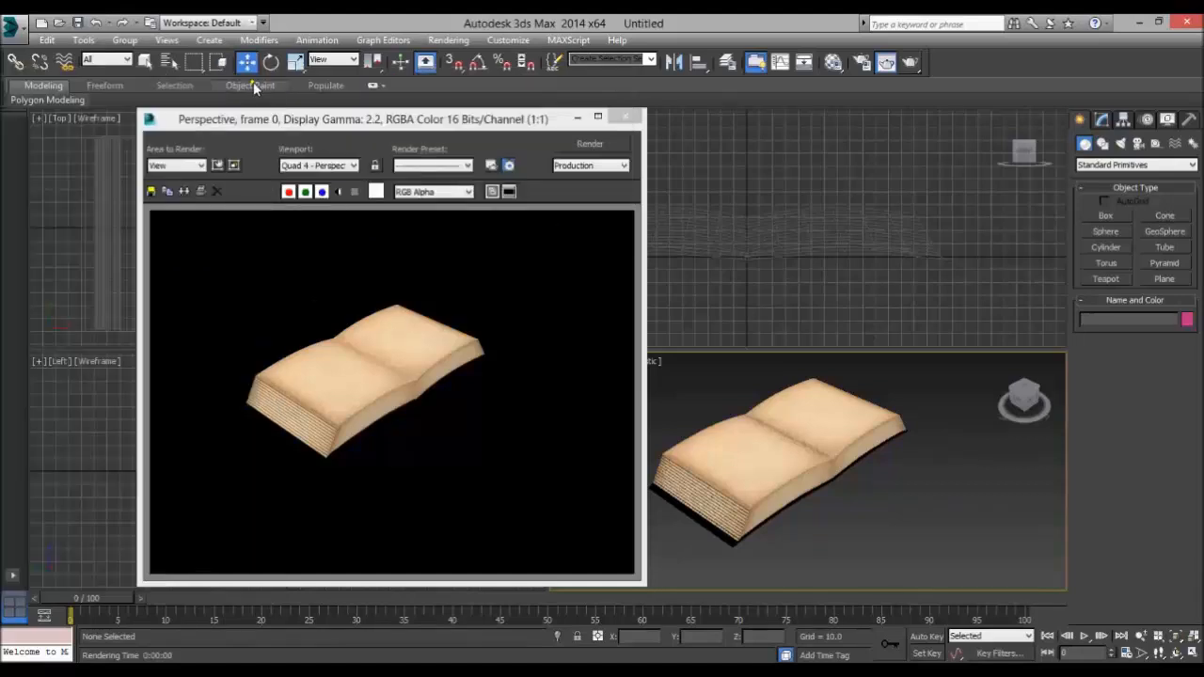
Render the perspective view again against the white background and close the rendered image.
left_click_drag(554, 118, 537, 116)
left_click(575, 141)
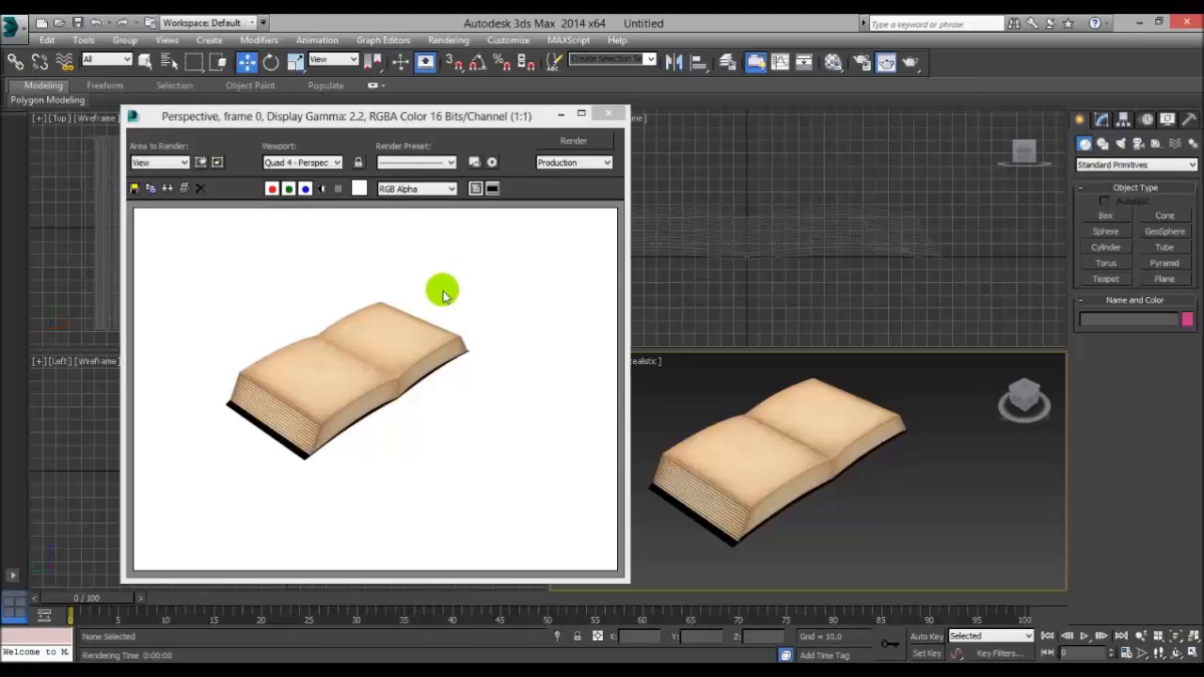
left_click(608, 117)
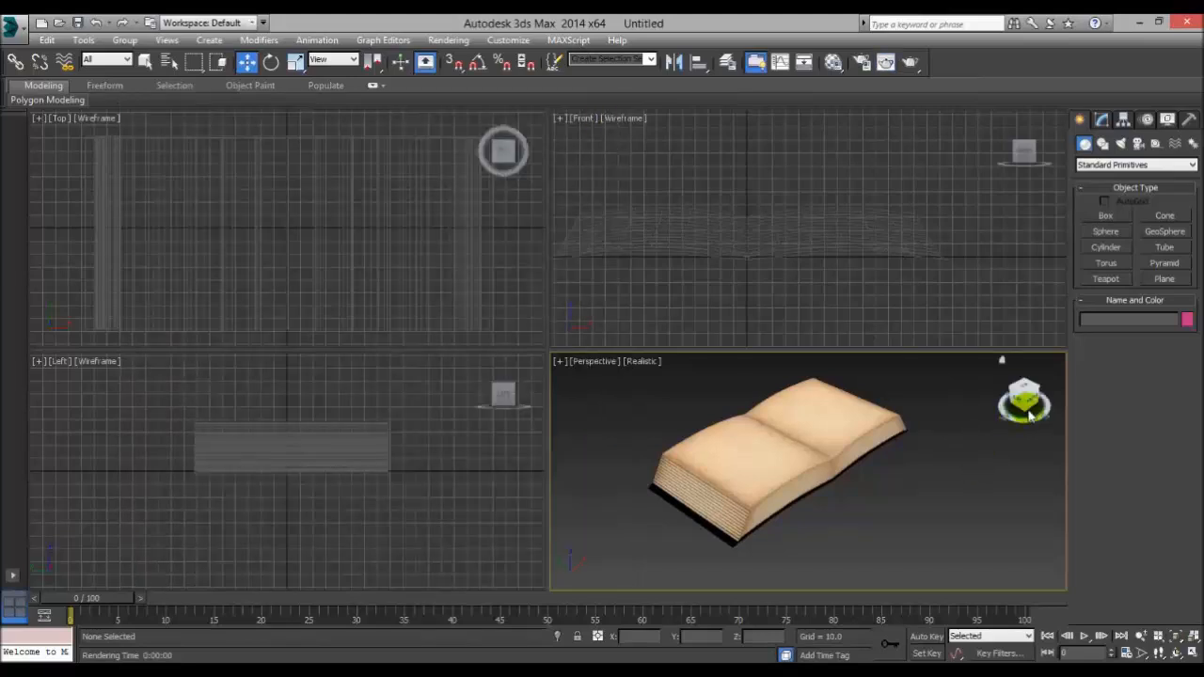
Render the underside of the book to check the black covers from below.
left_click_drag(1033, 407, 1027, 410)
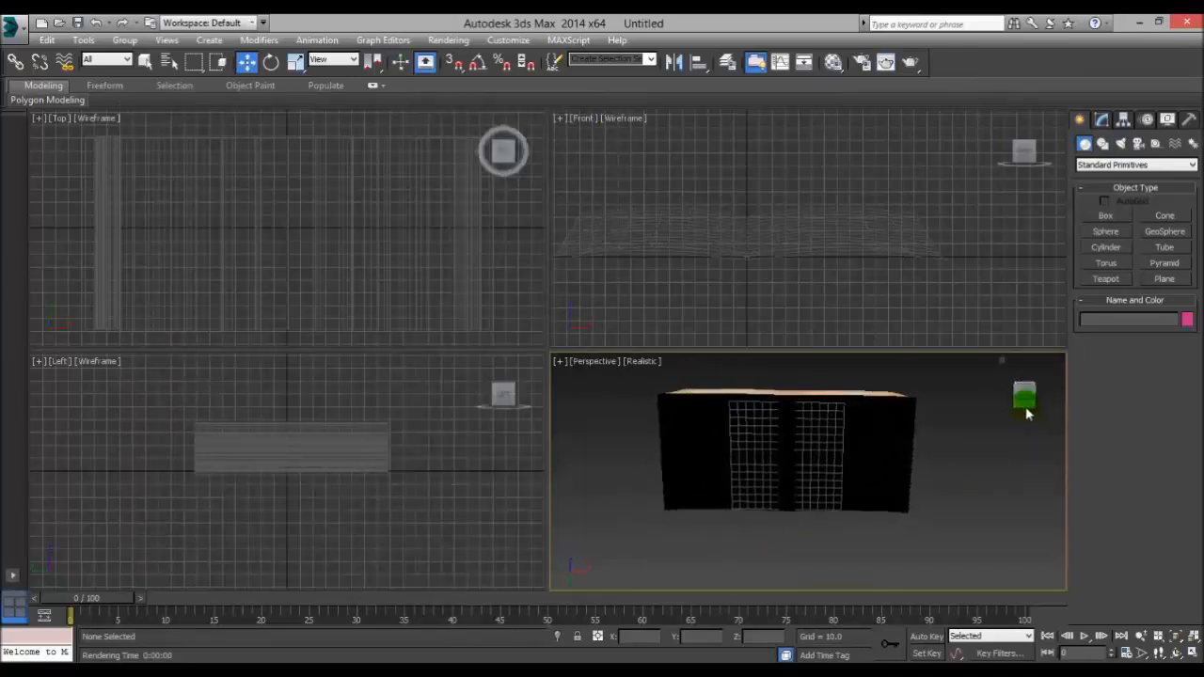
mouse_move(934, 493)
middle_mouse_down()
mouse_move(901, 507)
mouse_move(932, 506)
middle_mouse_up()
scroll(877, 534, "up", 3)
mouse_move(860, 476)
middle_mouse_down()
mouse_move(887, 514)
mouse_move(885, 550)
mouse_move(879, 489)
middle_mouse_up()
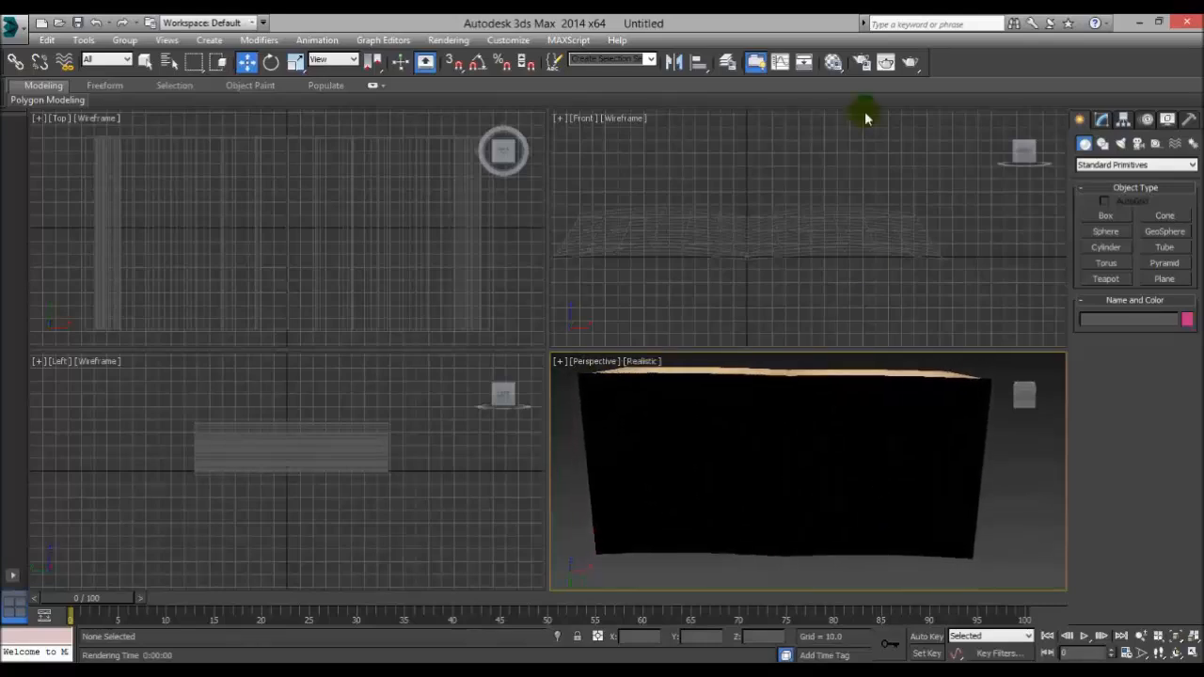
left_click(909, 61)
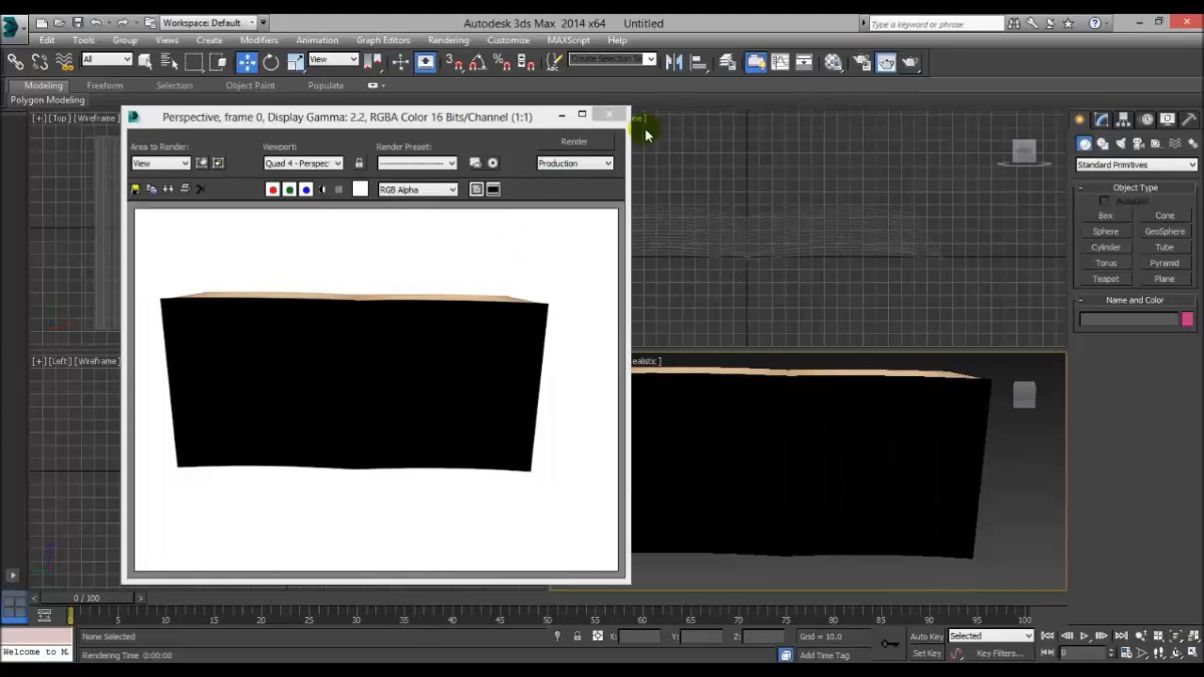
Render the book from low angles that show both the front page edges and the covers, and dismiss the result.
left_click_drag(1028, 404, 978, 475)
left_click(889, 61)
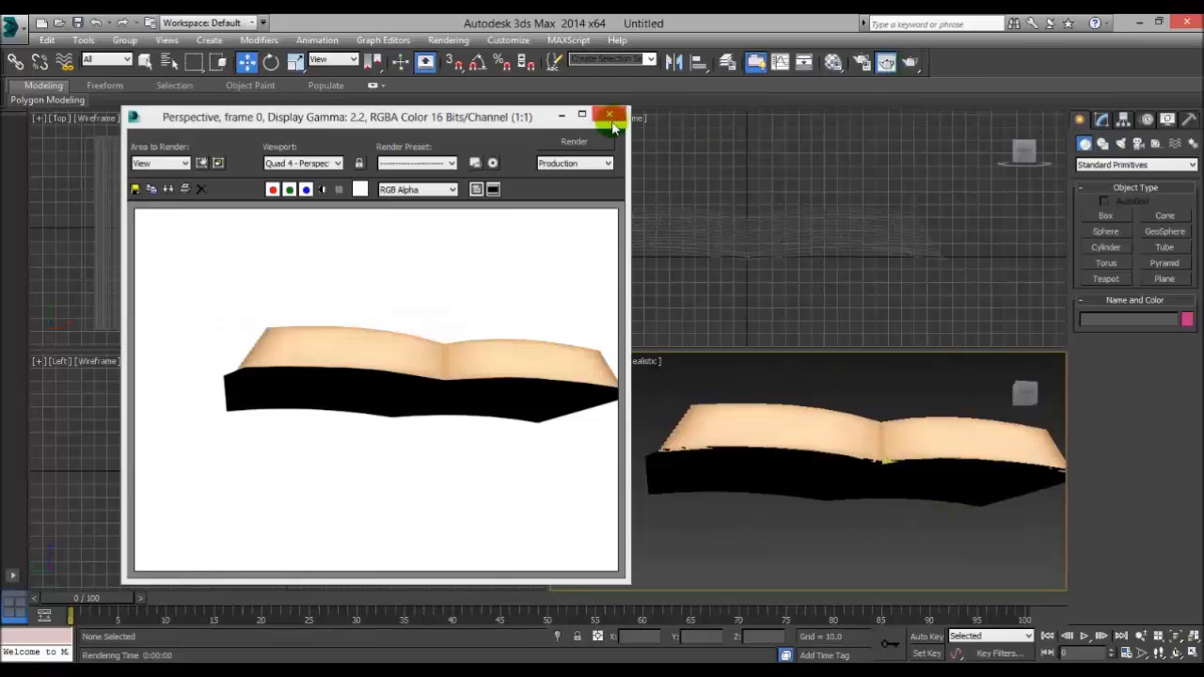
left_click_drag(948, 497, 973, 420)
left_click(909, 47)
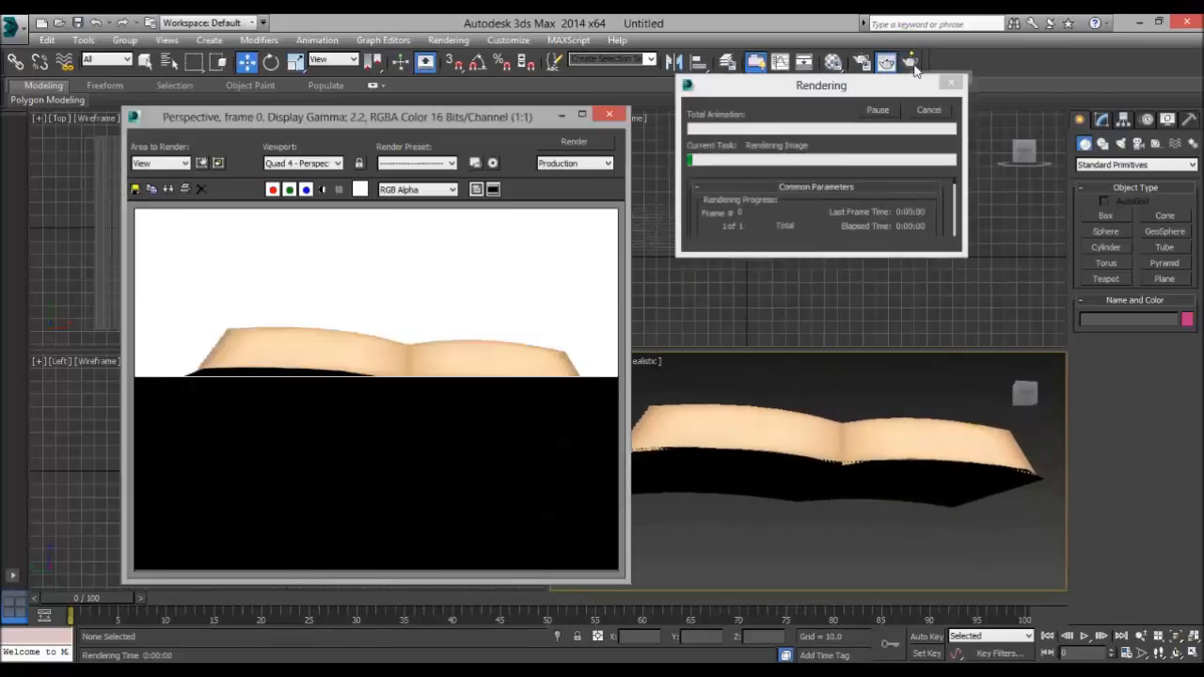
left_click(610, 115)
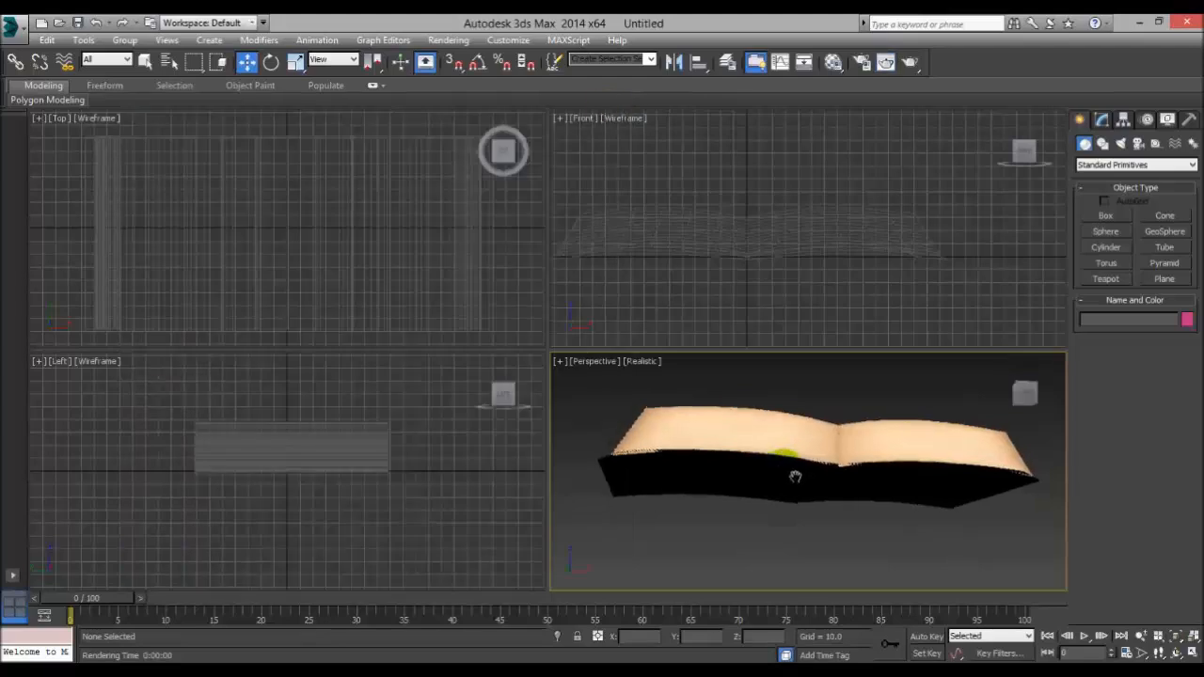
Render a close-up of the page block's grooved side and the black cover edge from above.
left_click(1022, 392)
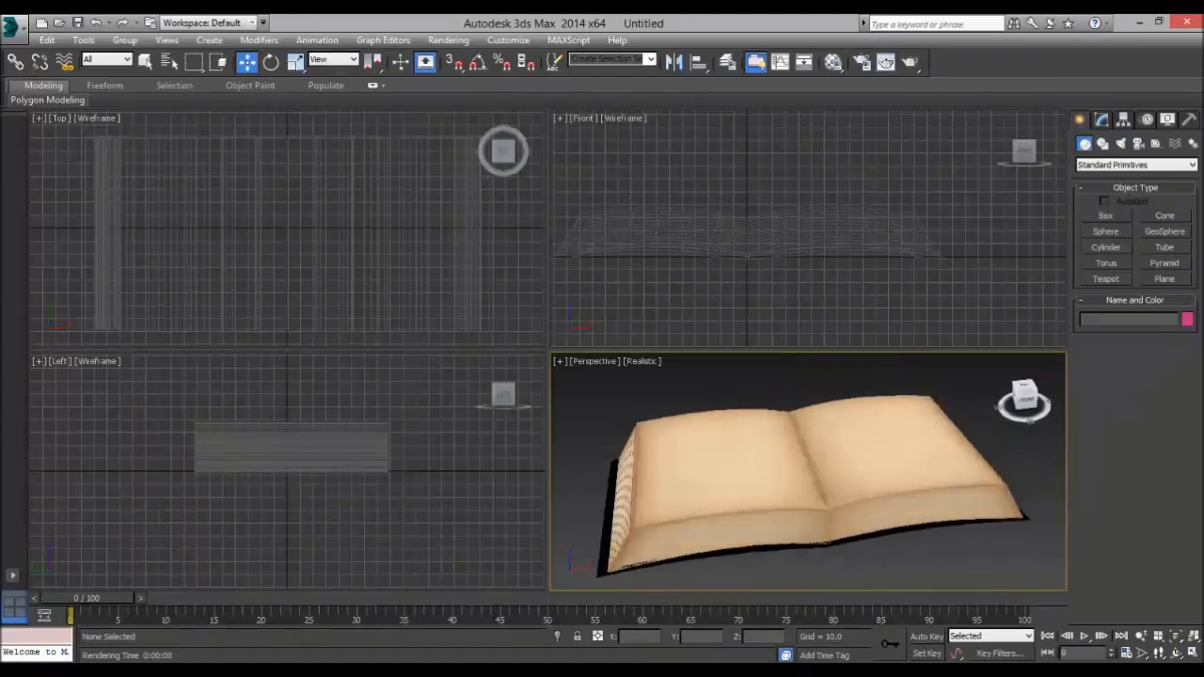
left_click(1024, 400)
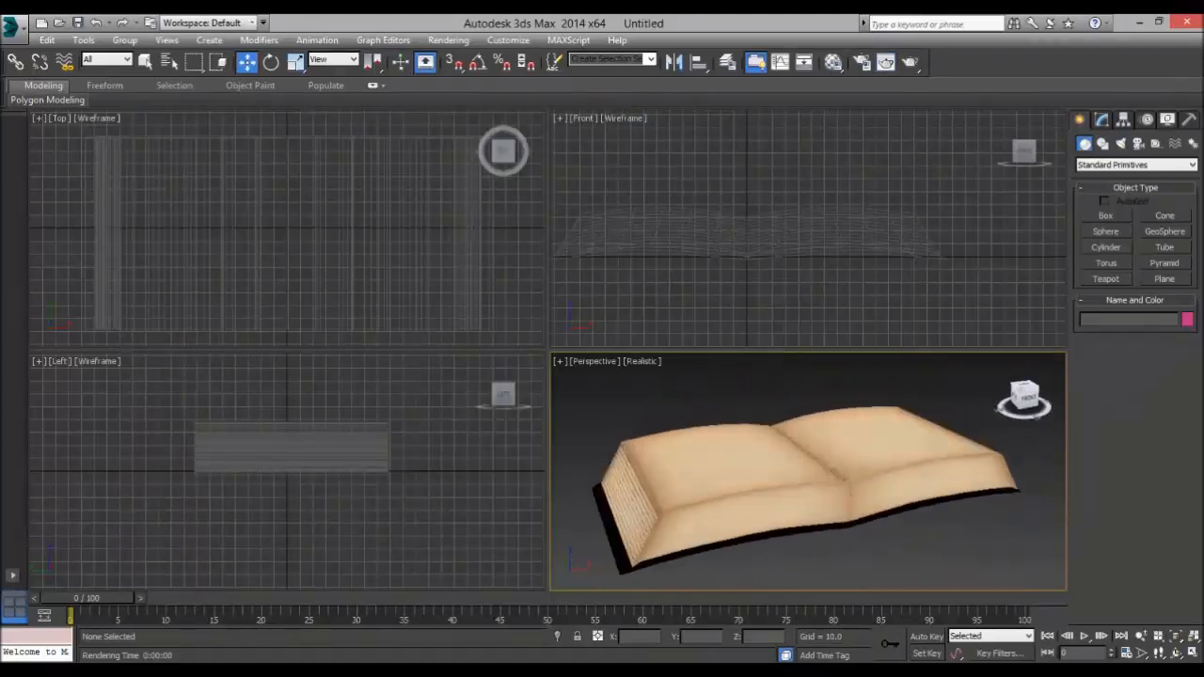
middle_click_drag(786, 491, 899, 468, "alt")
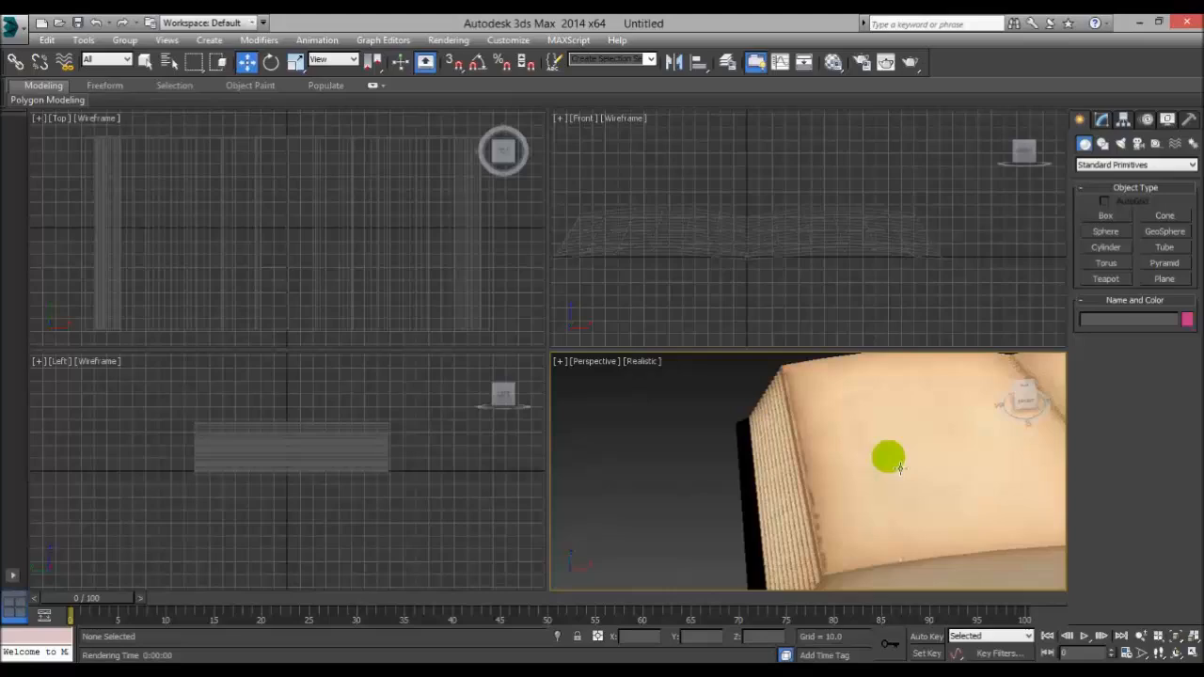
left_click(909, 60)
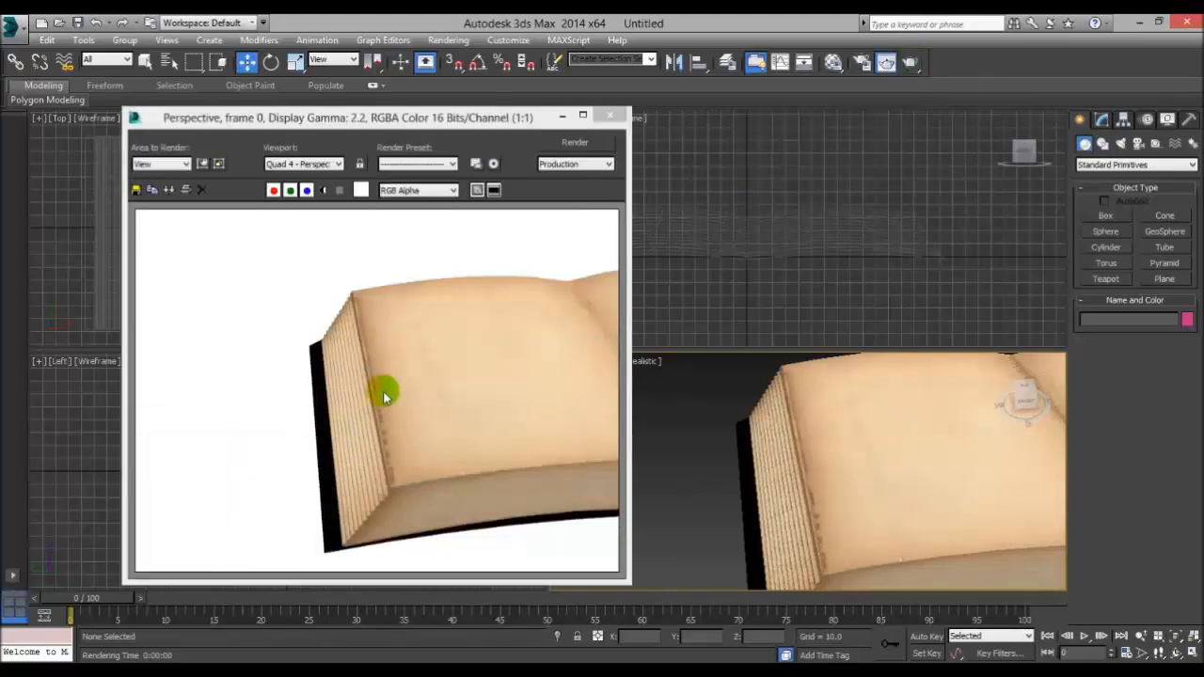
left_click(612, 114)
Render the entire open book from a distant, raised front view and close the rendered image.
scroll(772, 422, "down", 5)
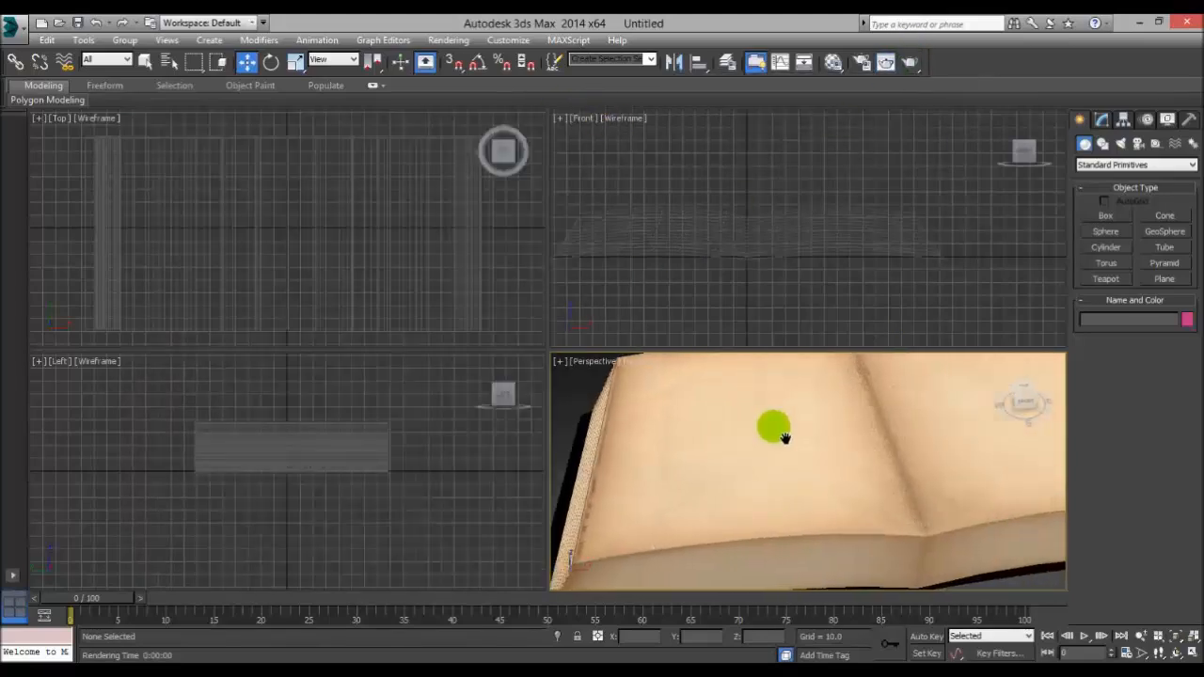
middle_click_drag(878, 445, 858, 491, "alt")
left_click(1017, 400)
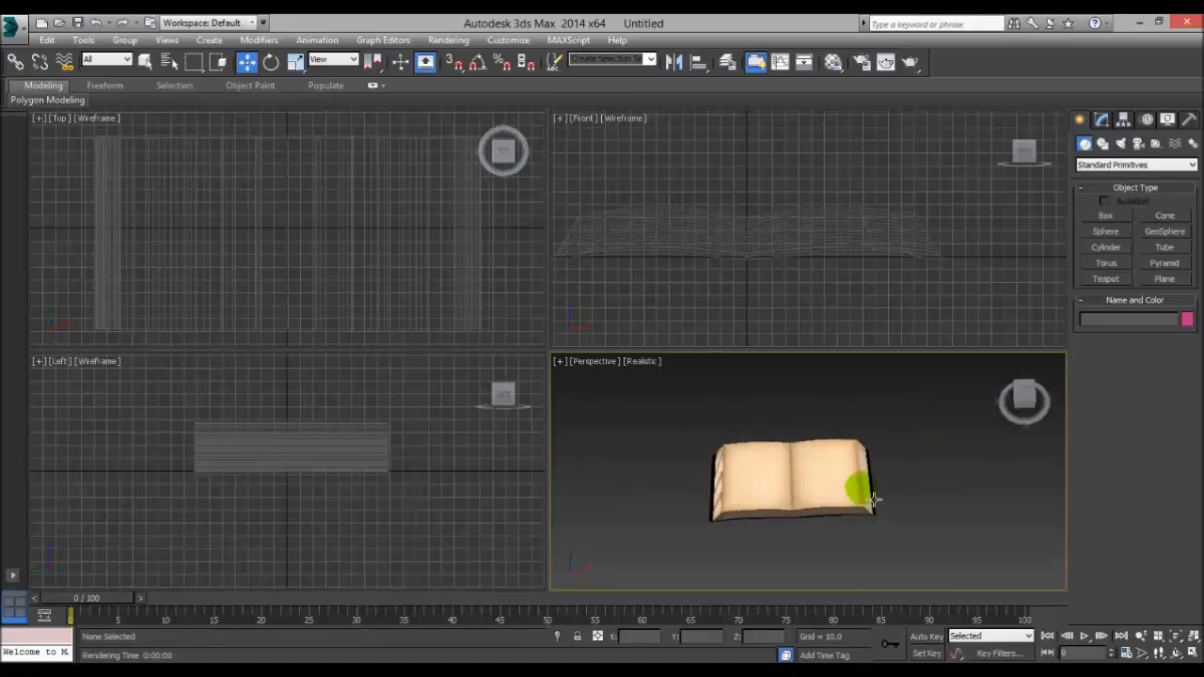
left_click(886, 62)
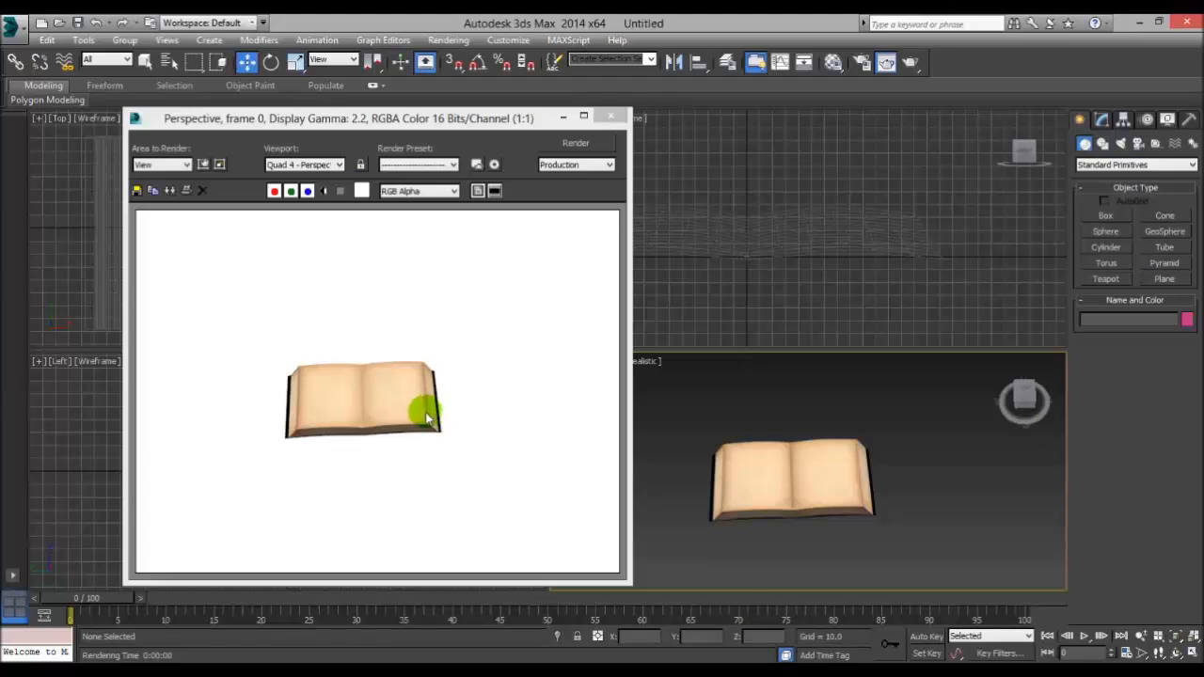
left_click(609, 115)
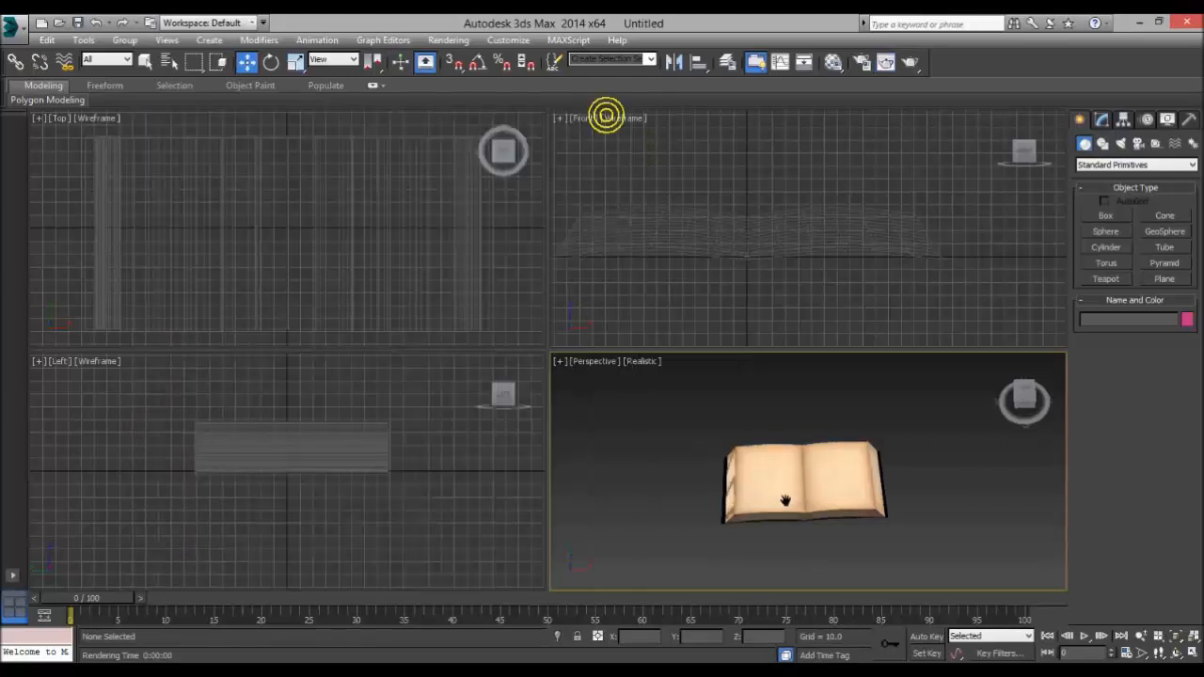
Render a close-up of the book's left page with its grooved outer edge and black cover, and close the rendered image.
scroll(786, 500, "up", 8)
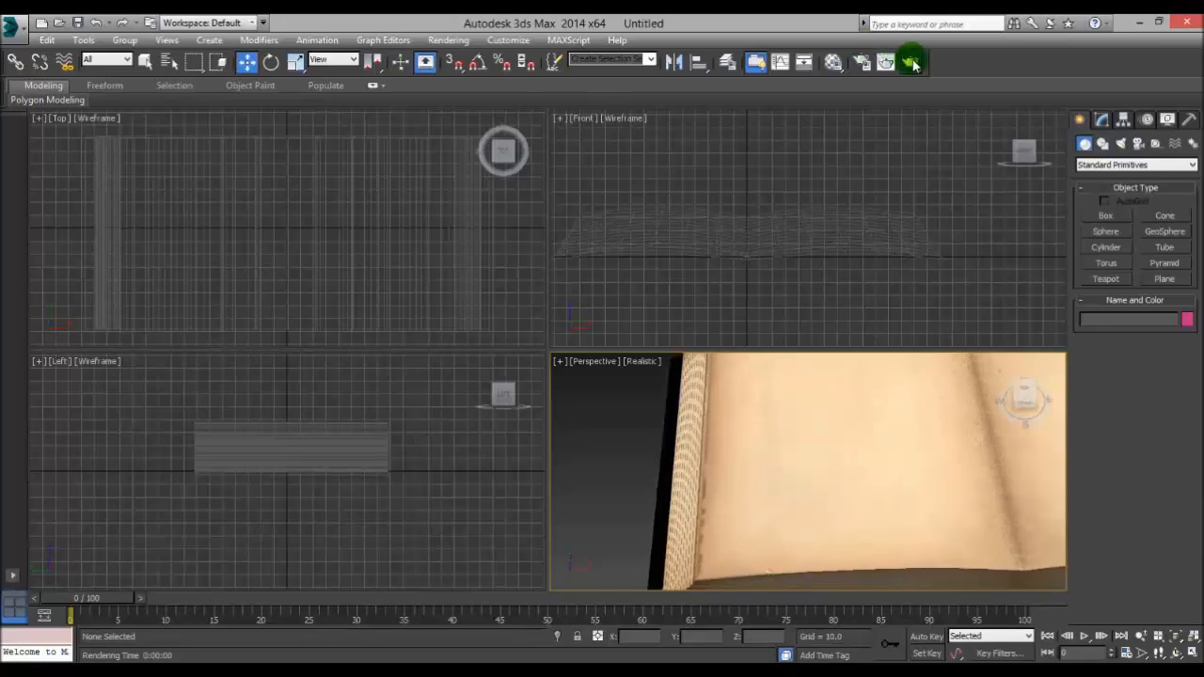
left_click(911, 63)
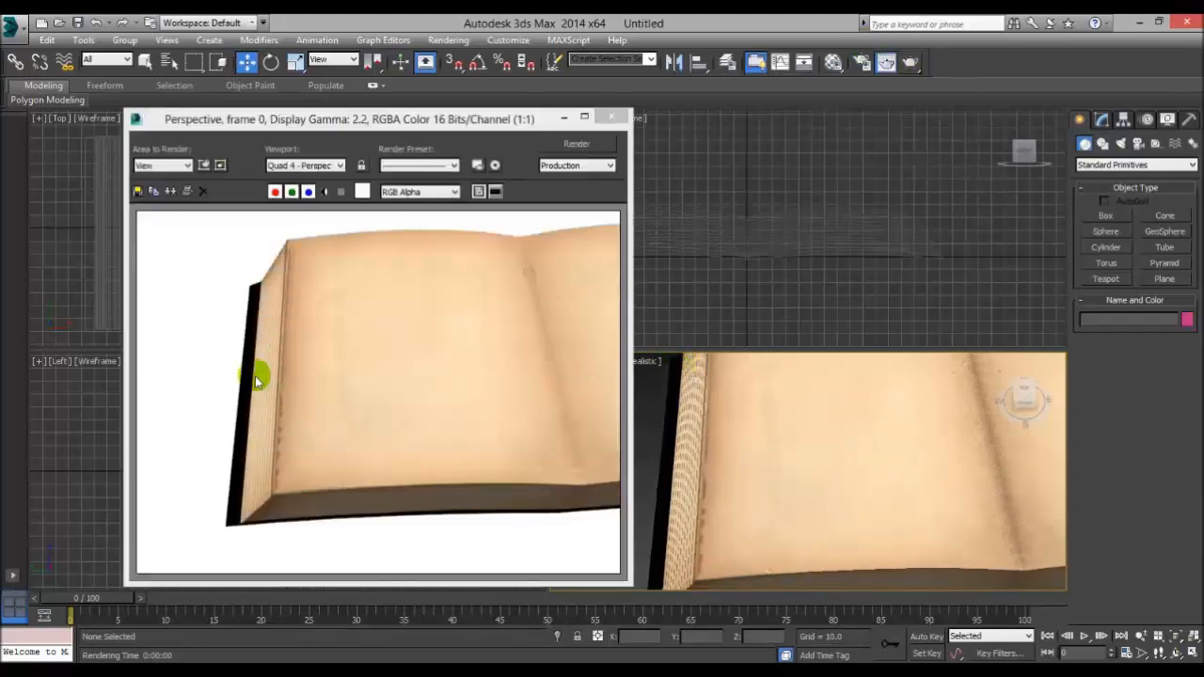
left_click(614, 116)
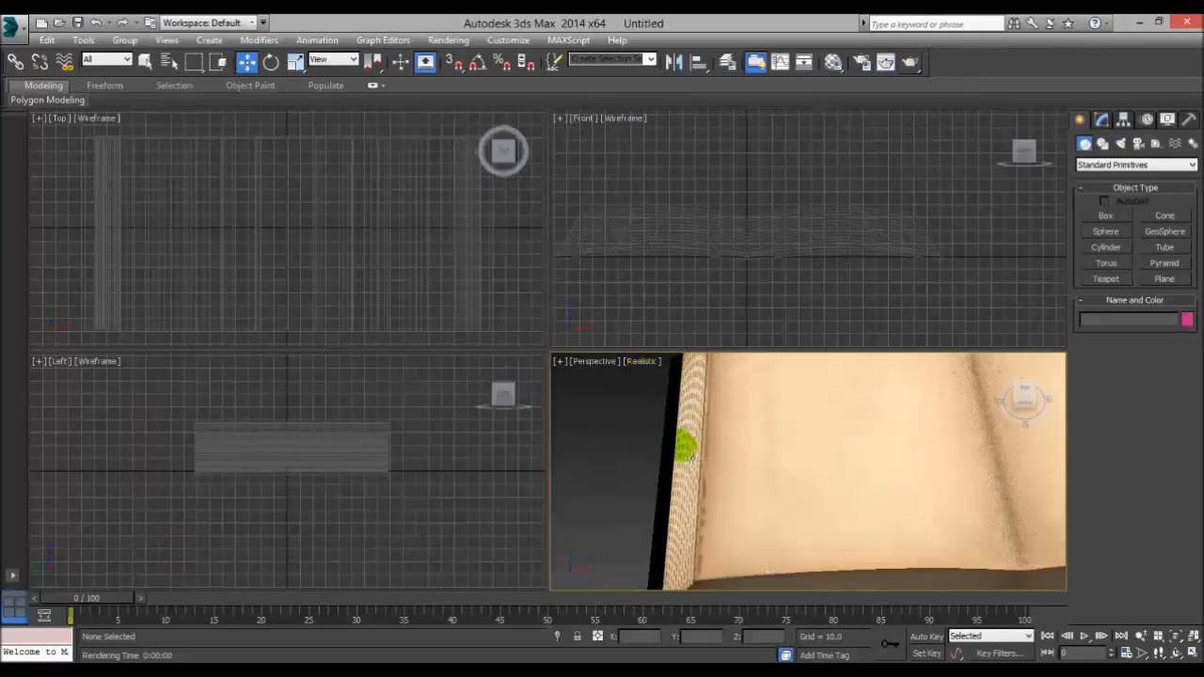
scroll(780, 471, "down", 8)
middle_click_drag(742, 480, 859, 477)
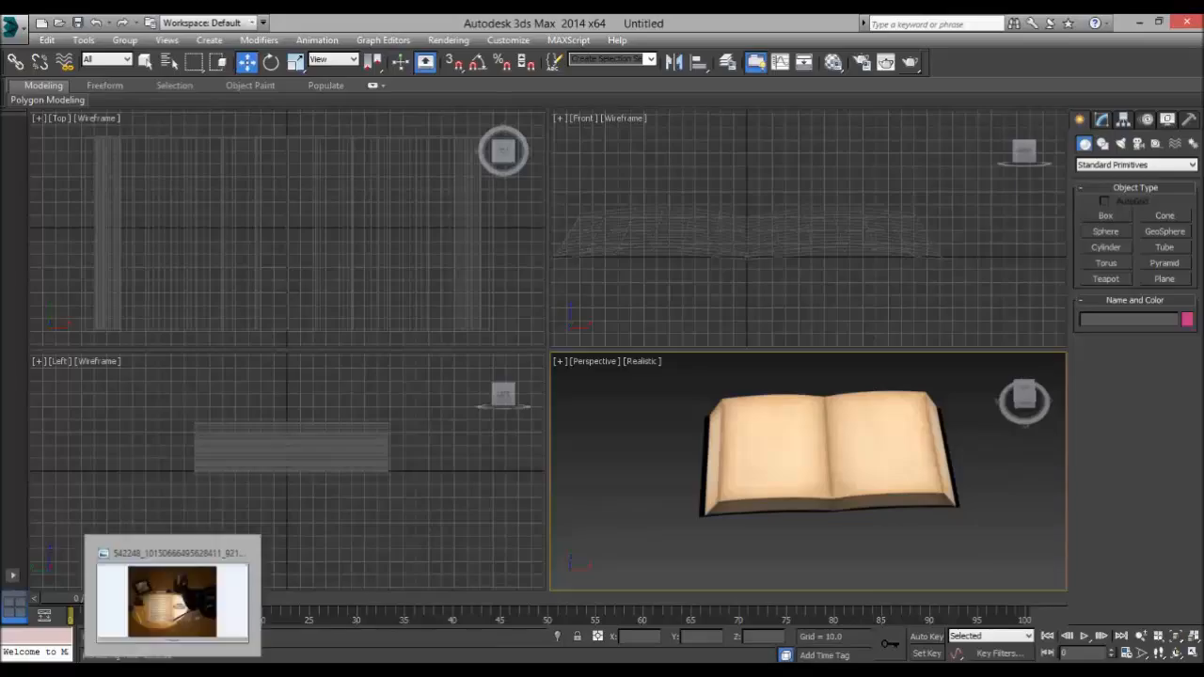
Switch to the desk scene image in Windows Photo Viewer, examine the open book's pages and edges up close, and return to 3ds Max.
mouse_move(169, 657)
left_click(174, 588)
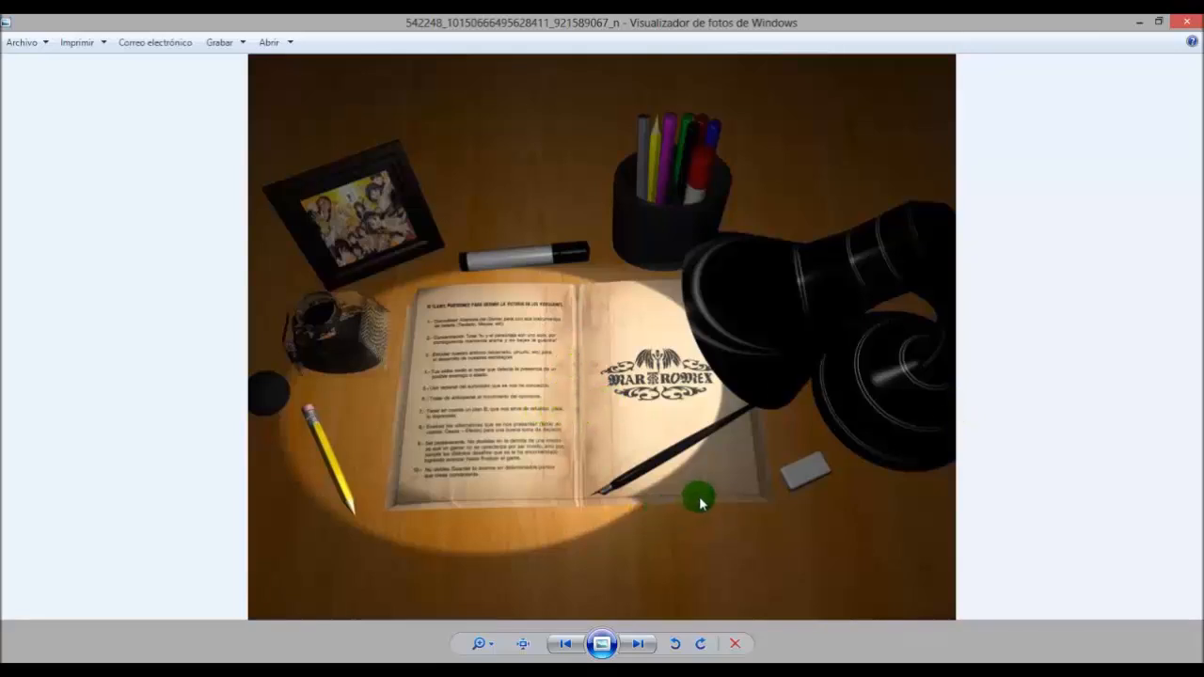
scroll(734, 541, "up", 2)
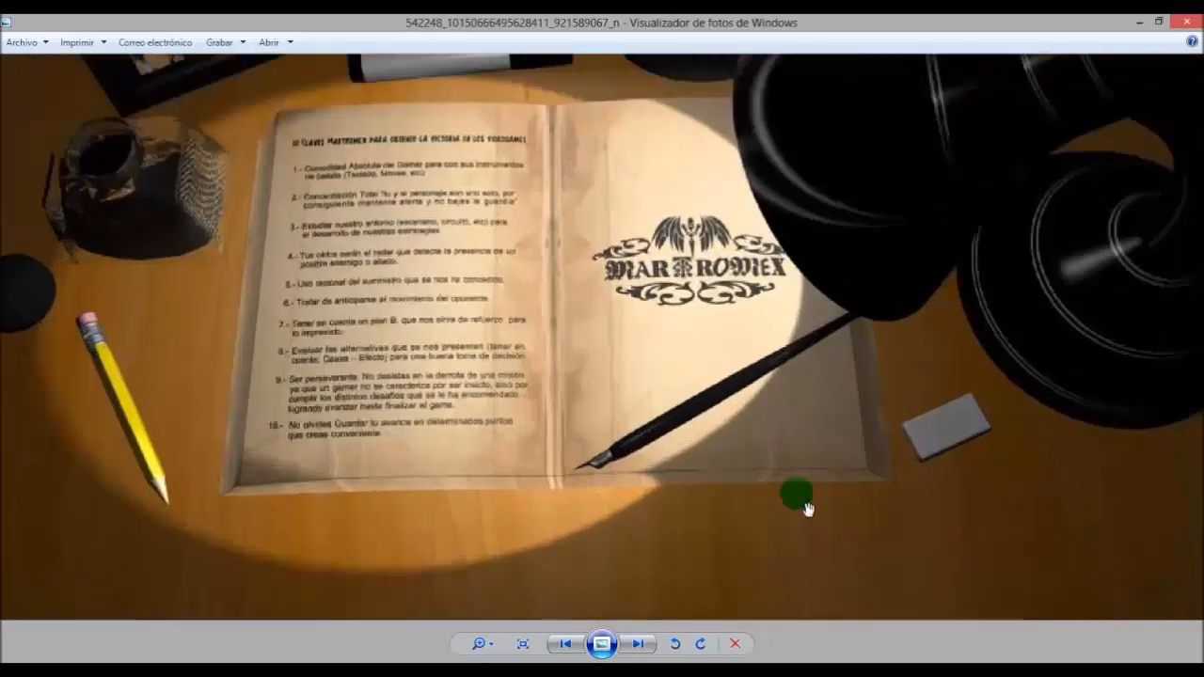
scroll(776, 499, "up", 1)
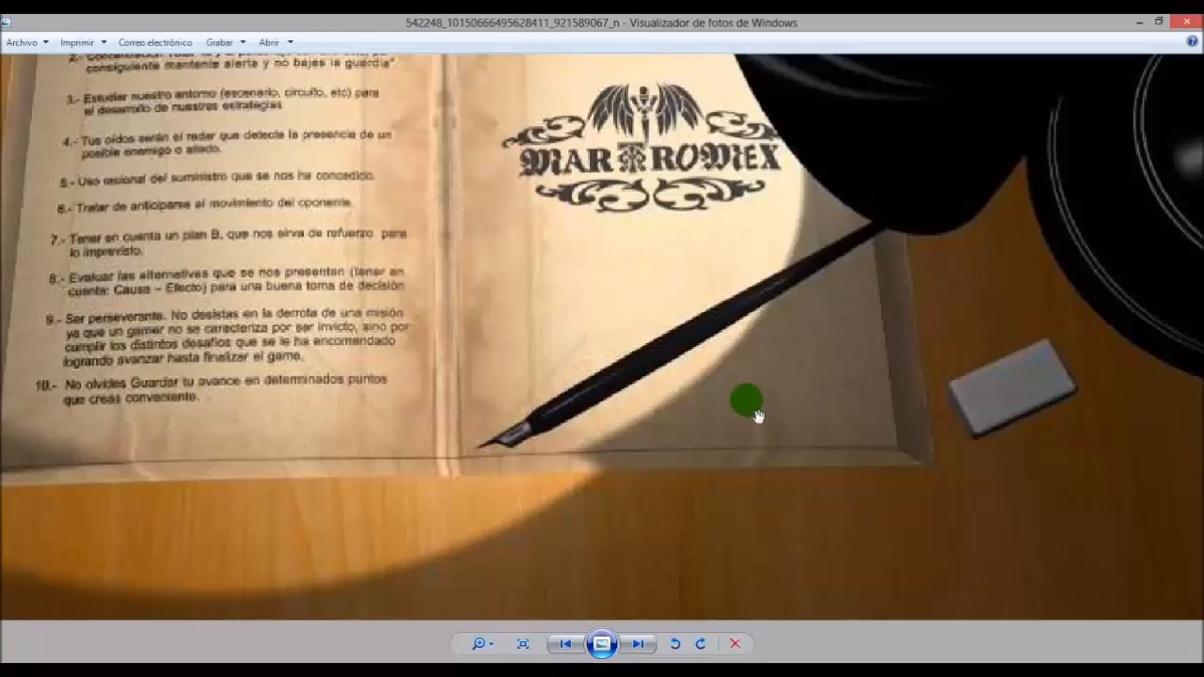
scroll(586, 346, "down", 2)
scroll(578, 343, "down", 1)
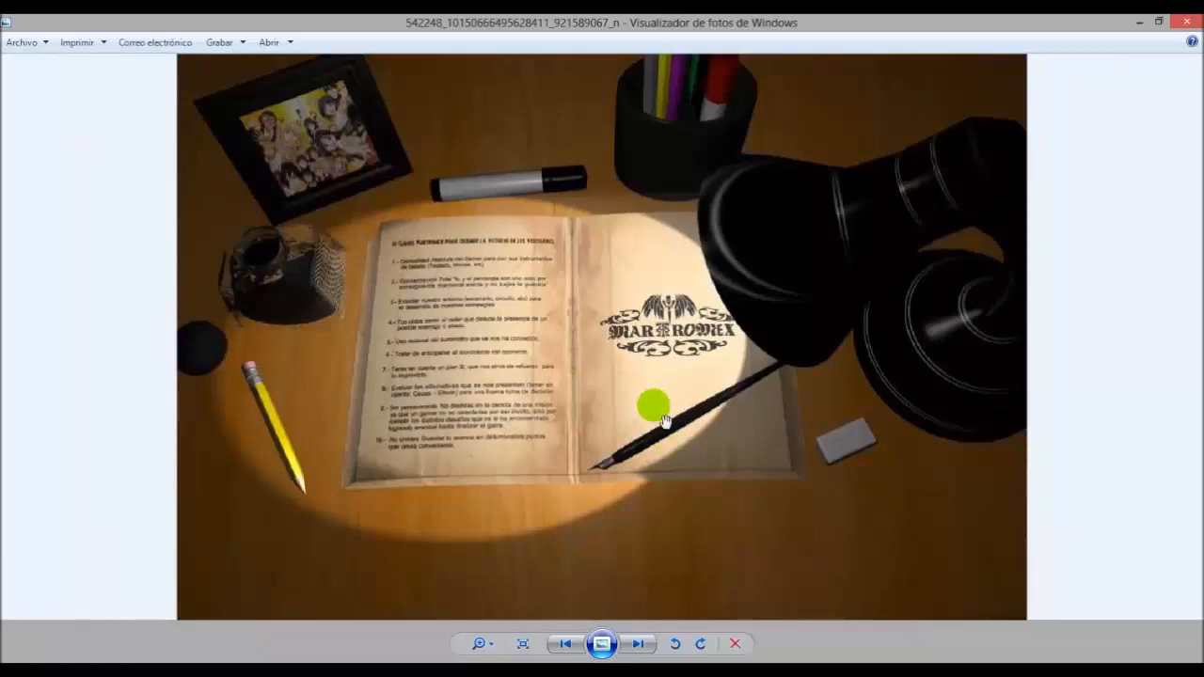
scroll(644, 416, "down", 1)
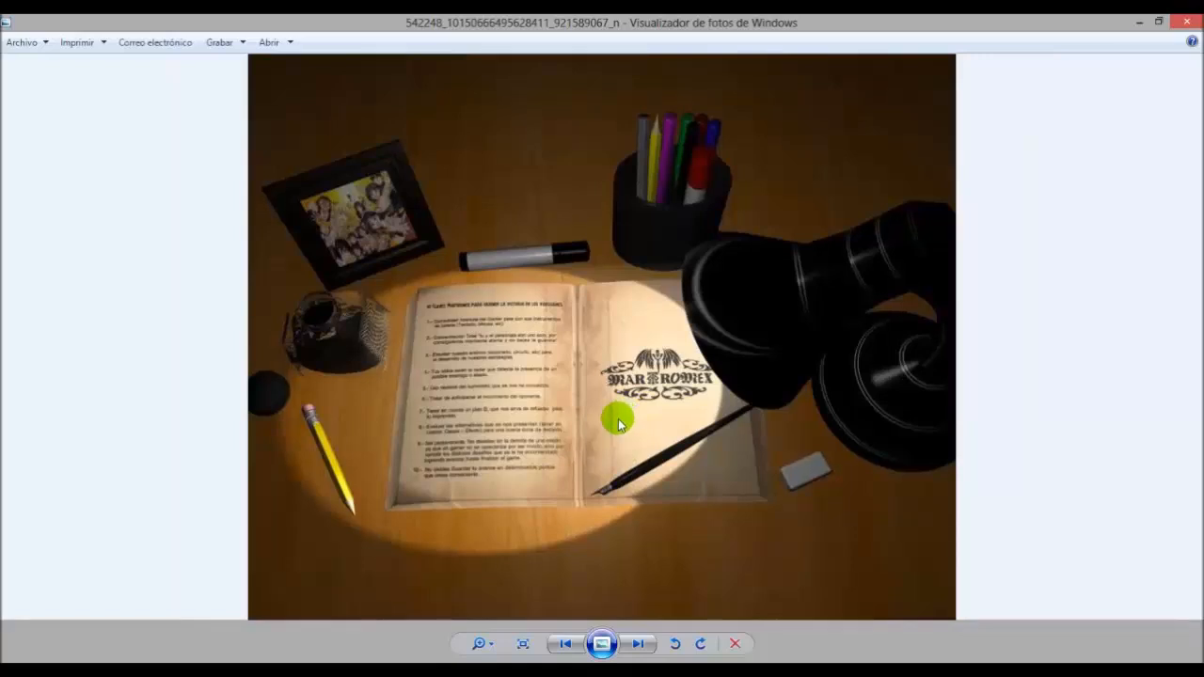
scroll(615, 414, "up", 1)
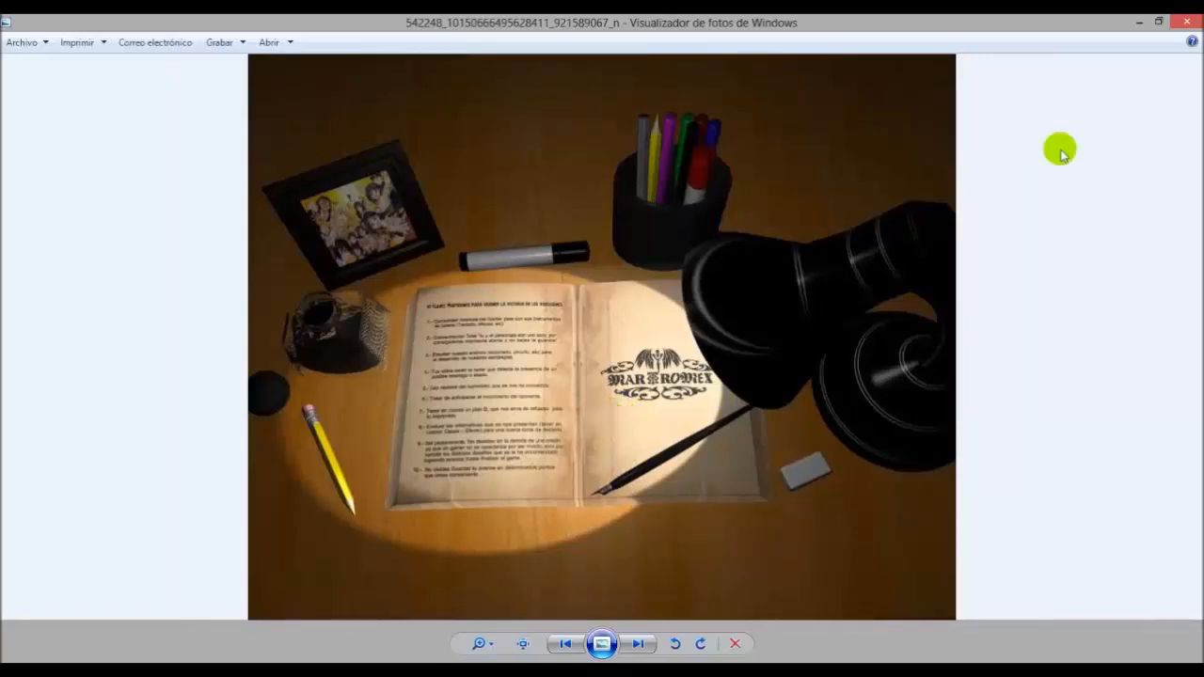
mouse_move(1199, 15)
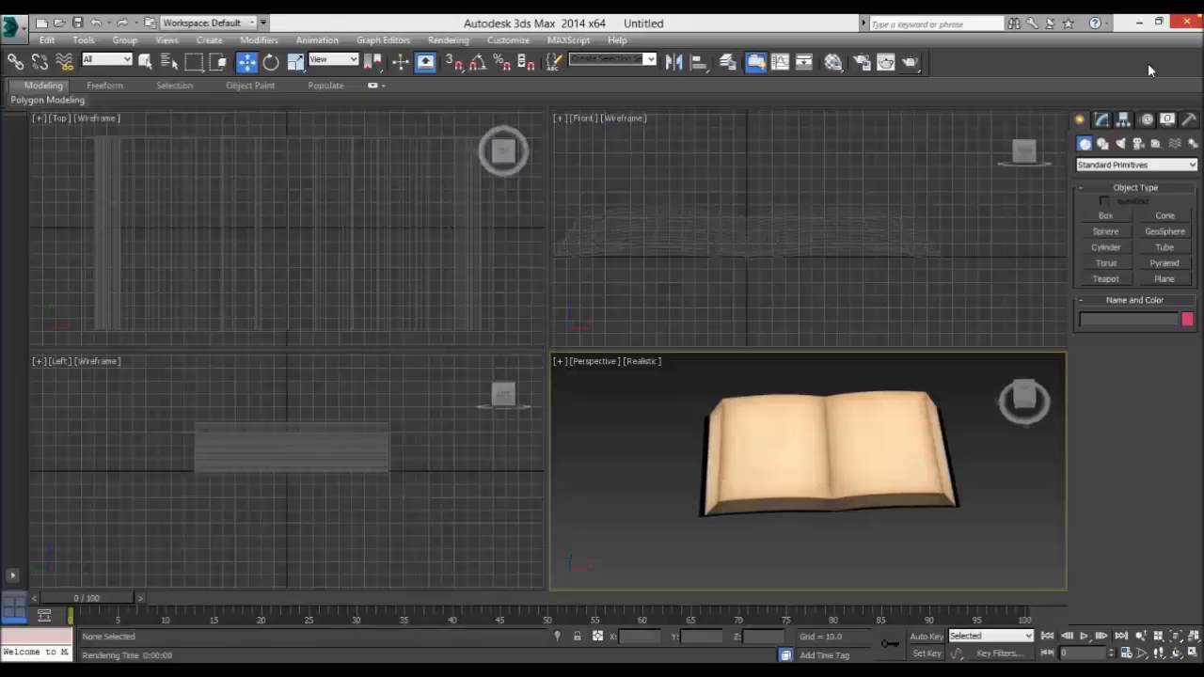
middle_click_drag(895, 435, 870, 447)
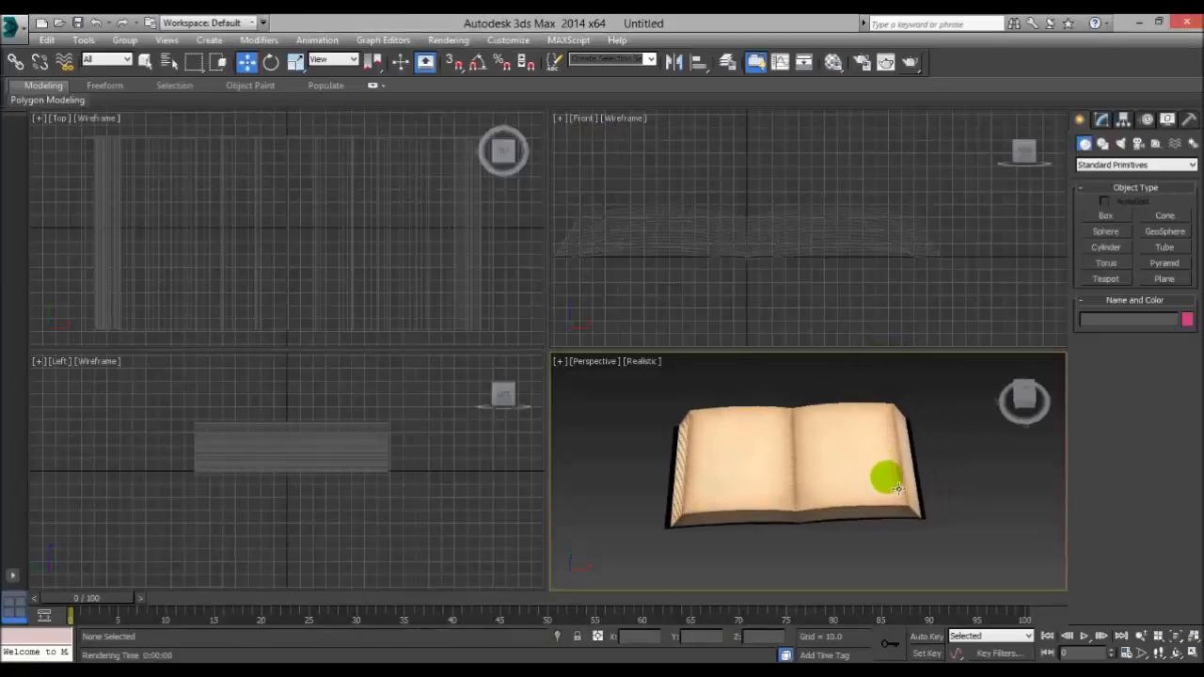